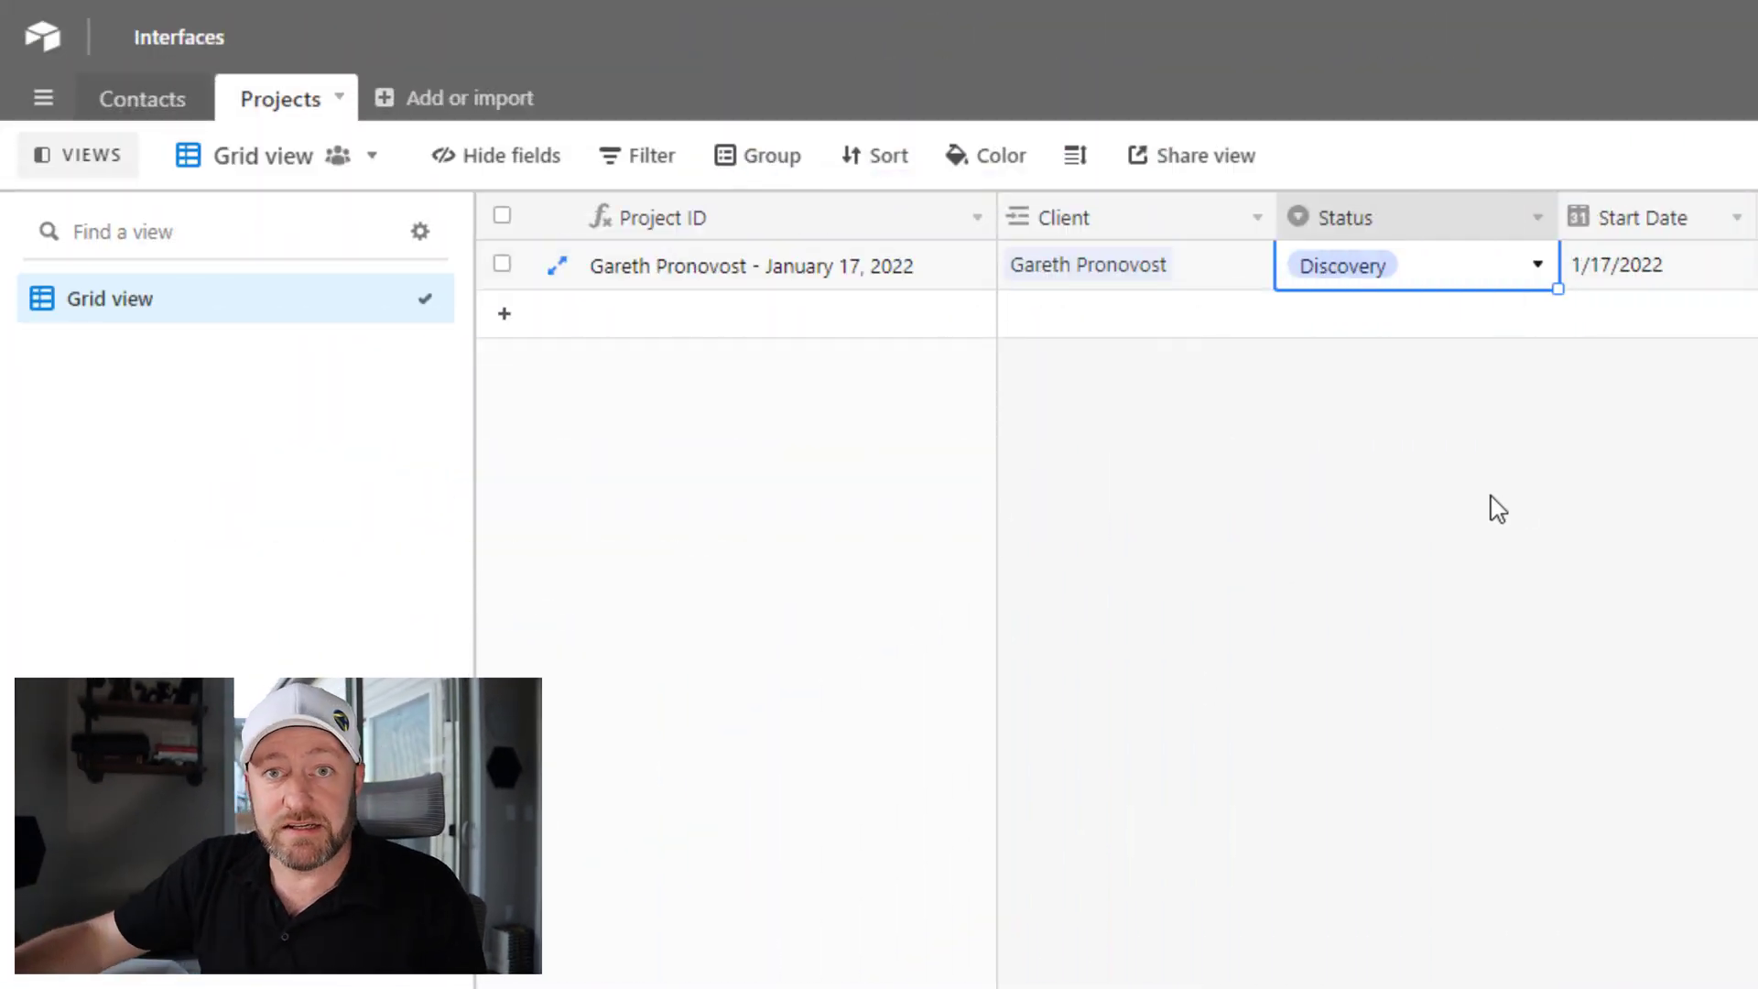
pyautogui.click(151, 108)
pyautogui.click(263, 106)
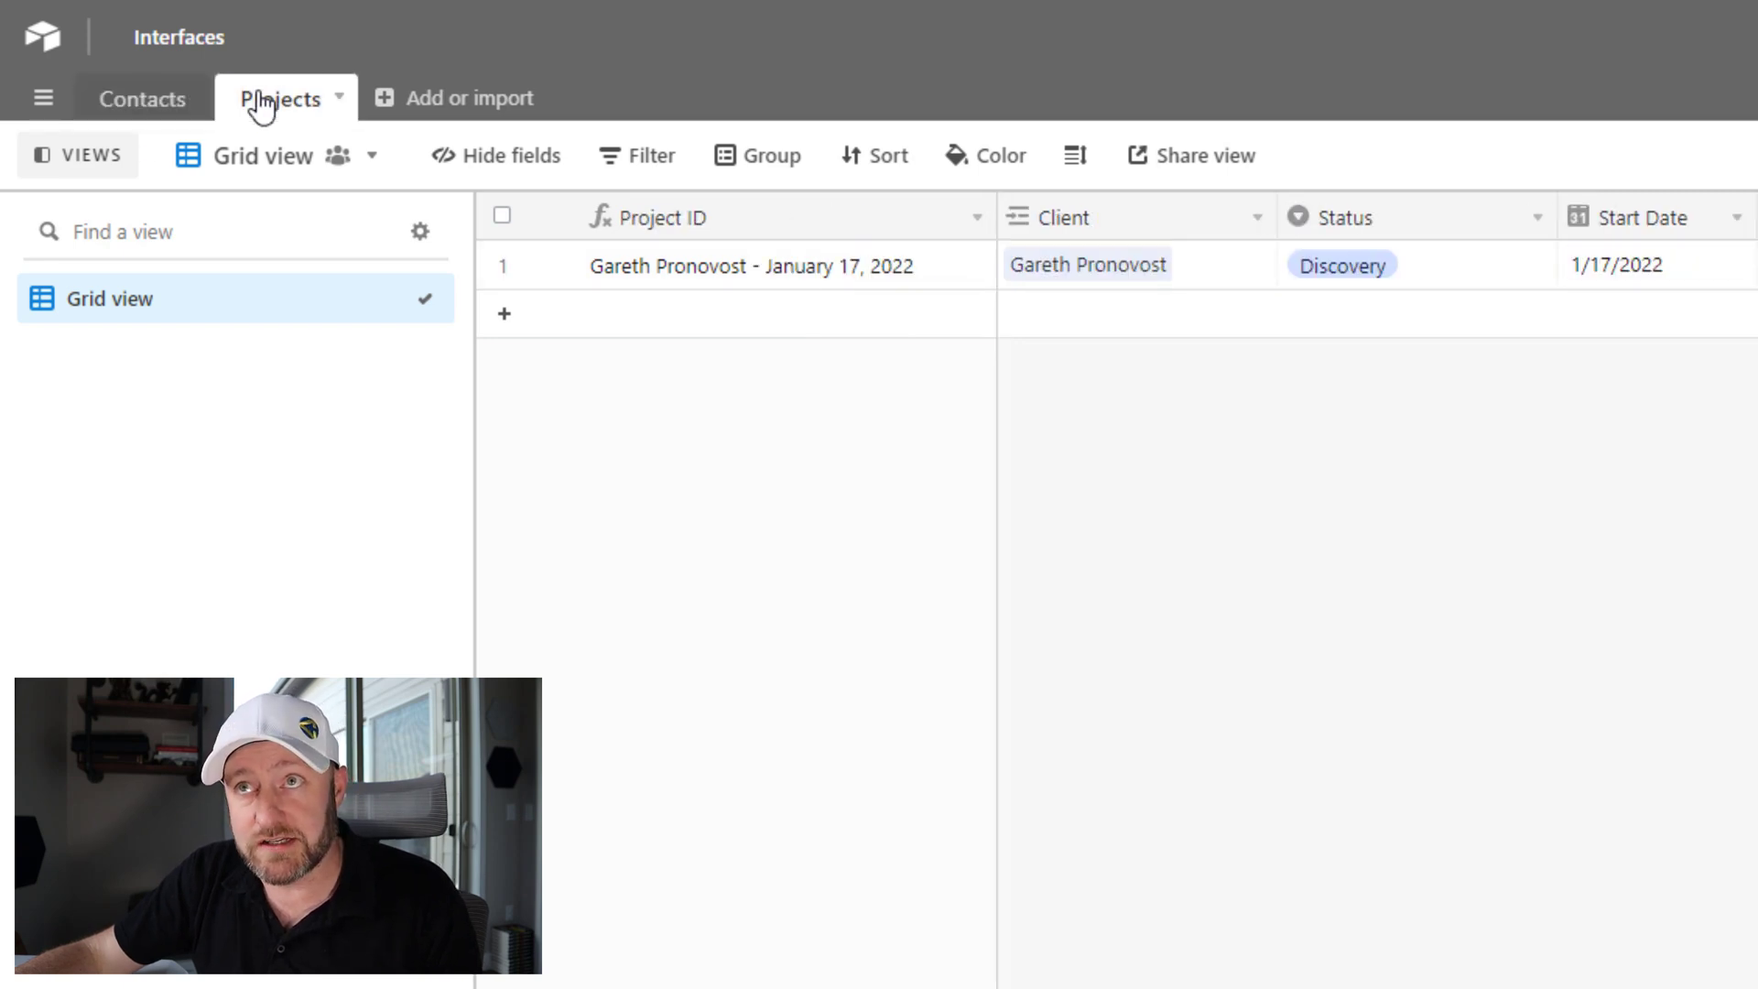
pyautogui.click(163, 104)
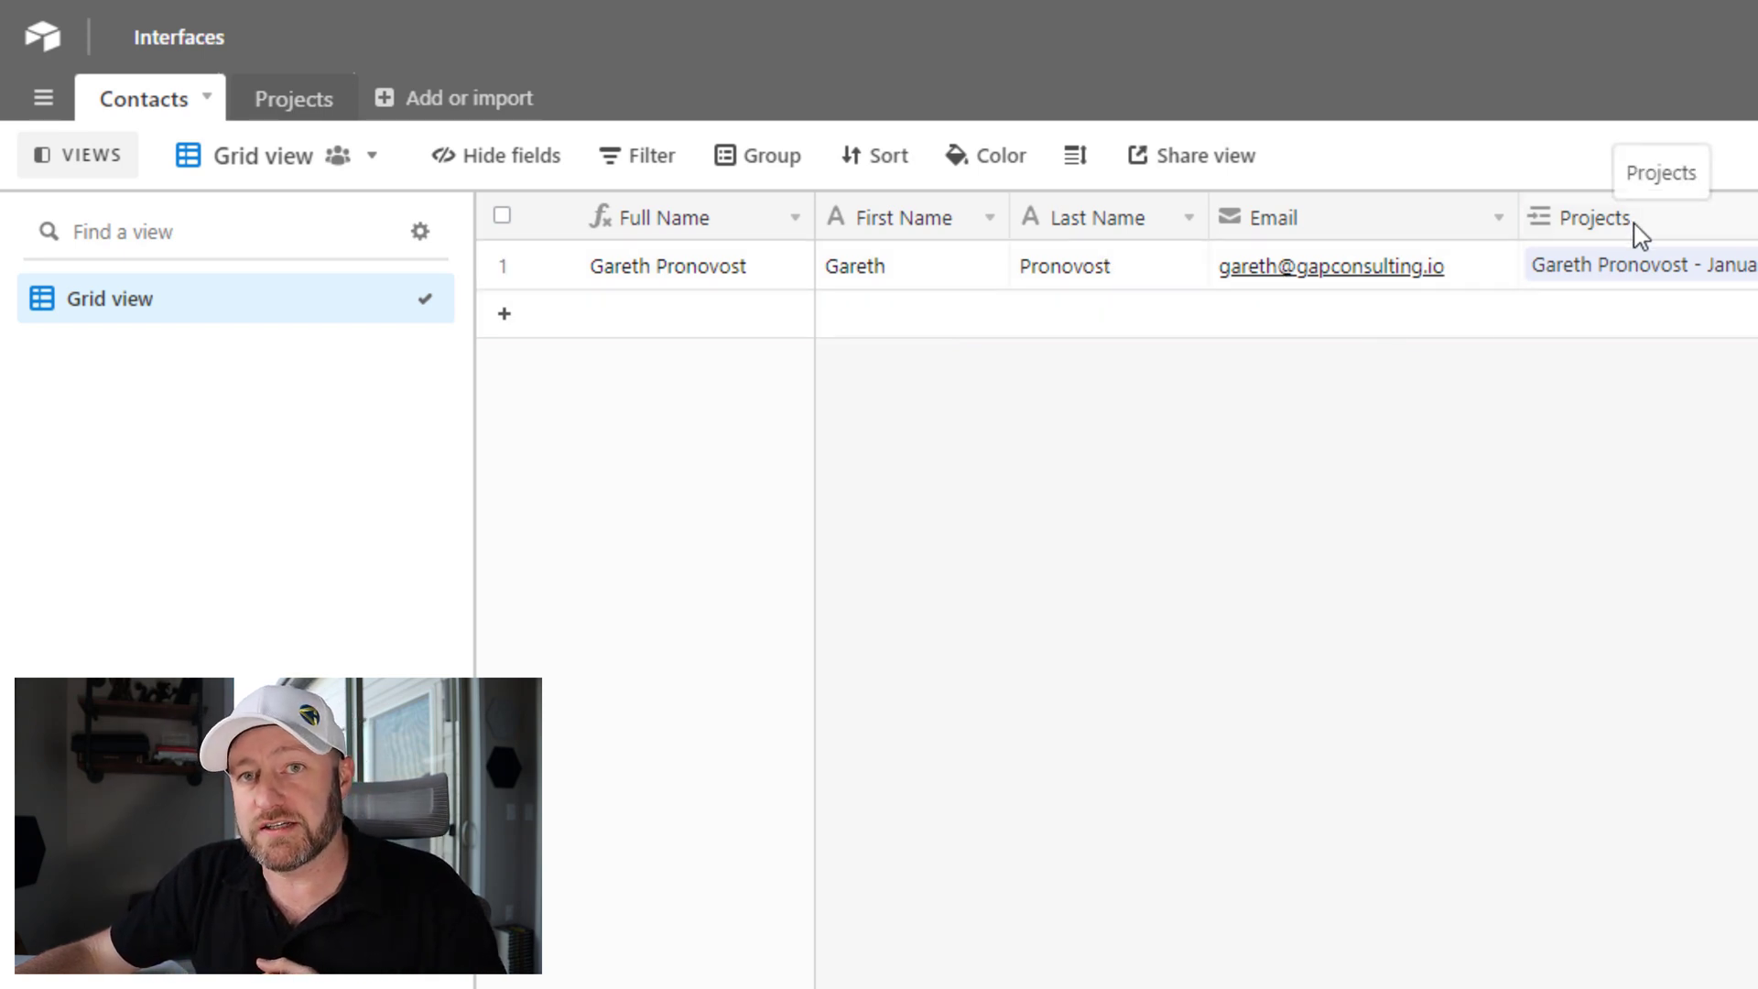
pyautogui.click(298, 101)
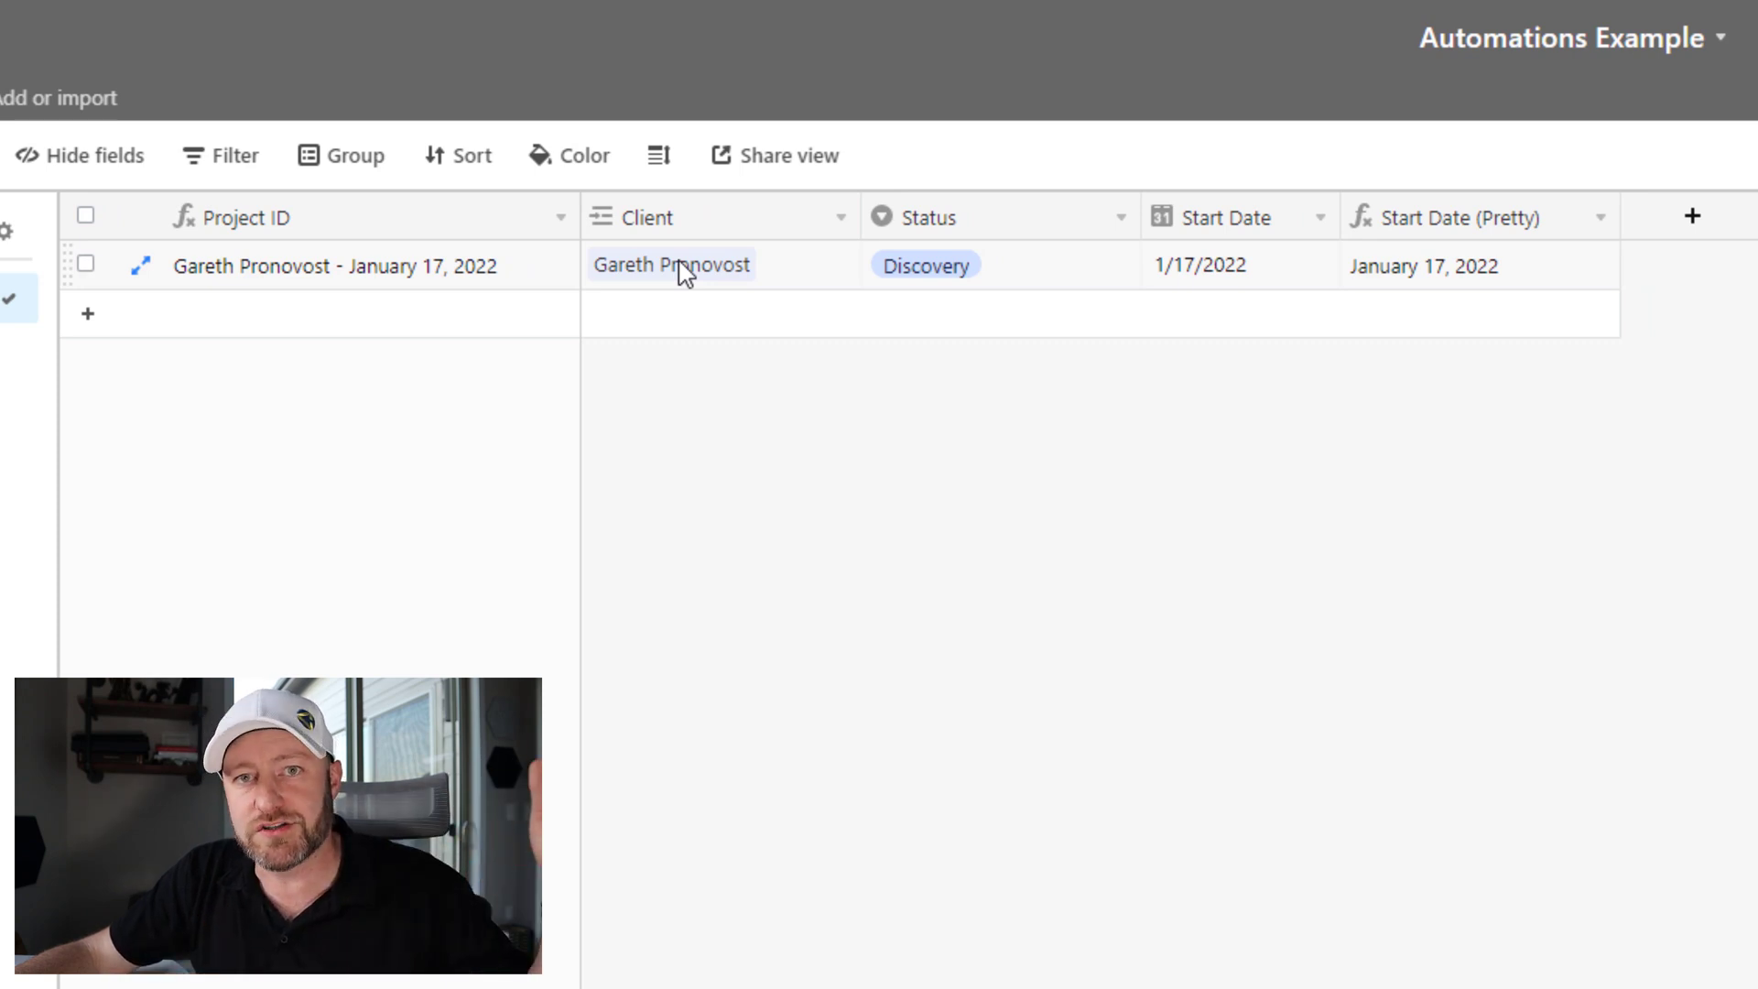
pyautogui.click(1057, 291)
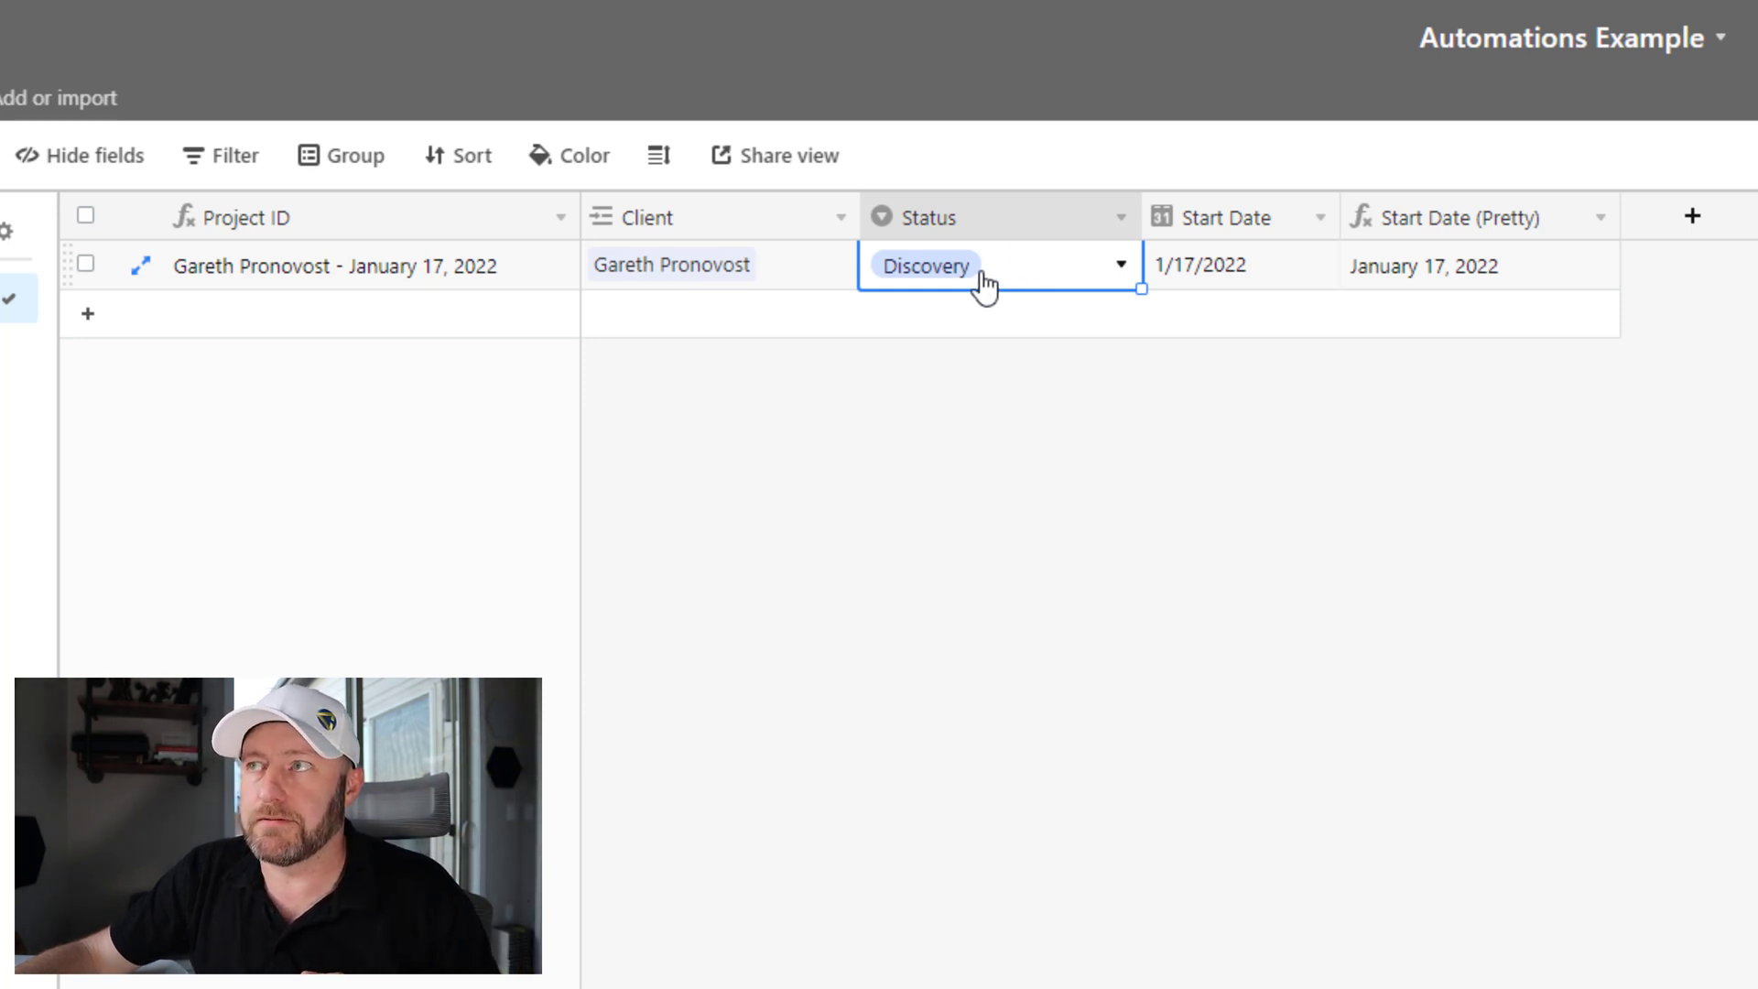
pyautogui.click(1207, 274)
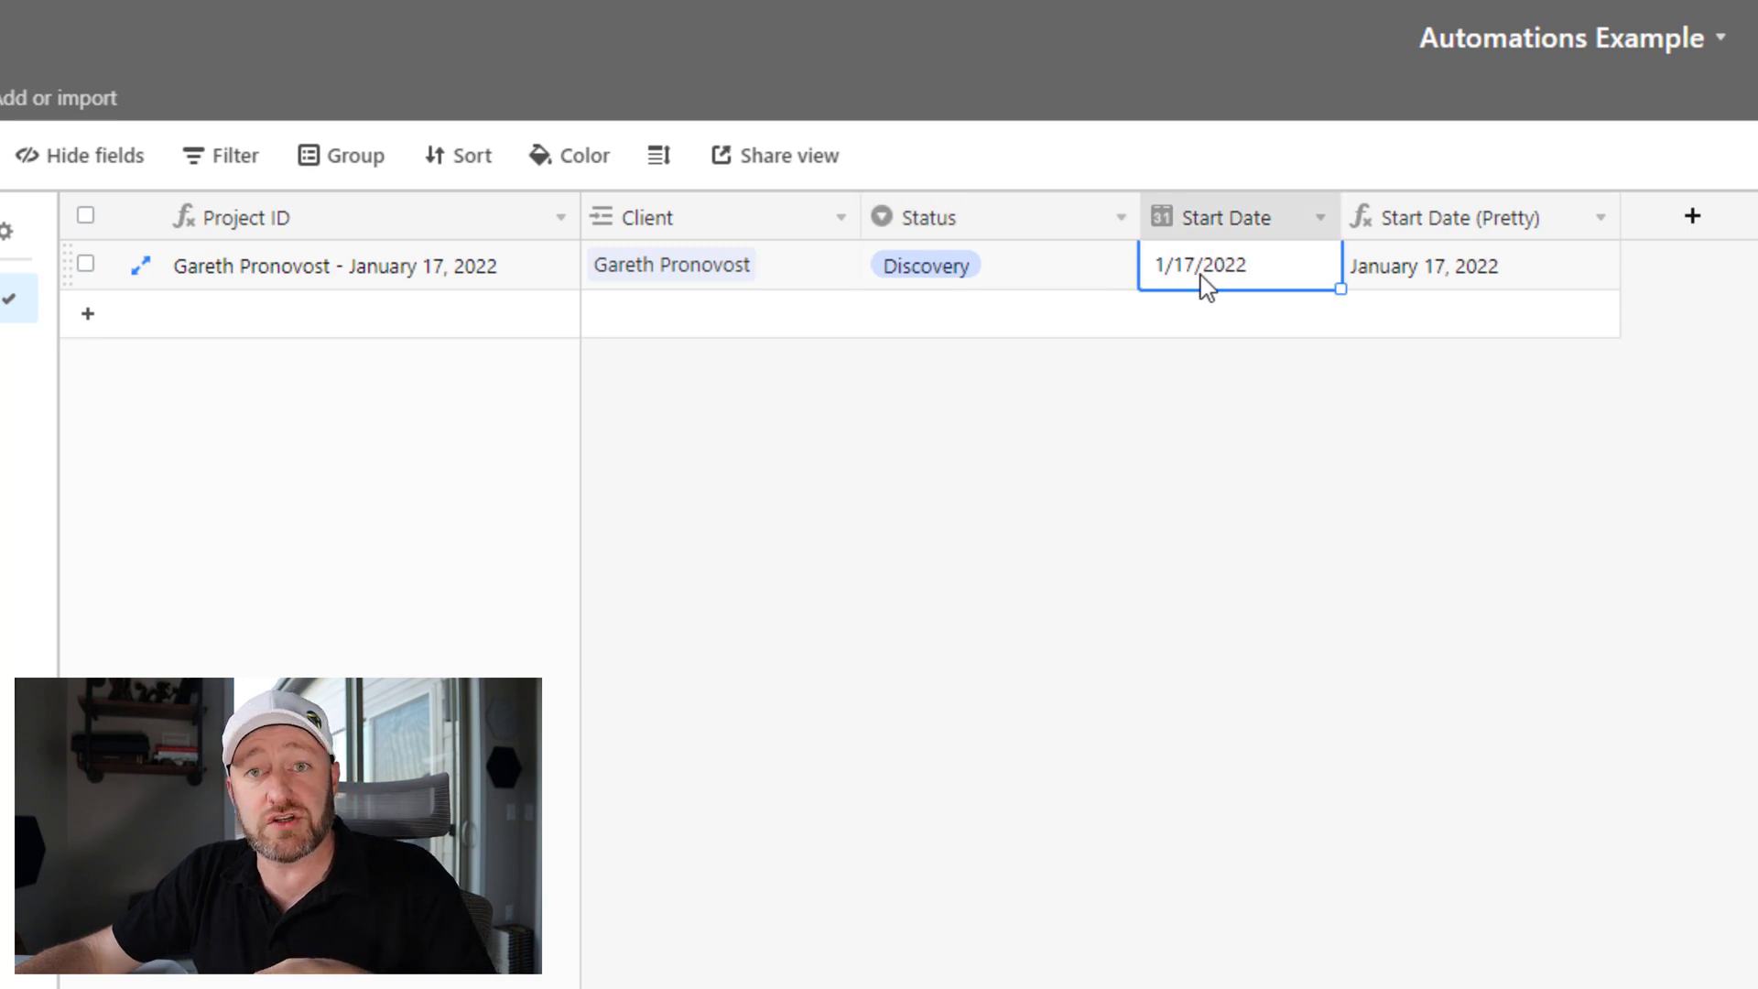
pyautogui.click(1453, 290)
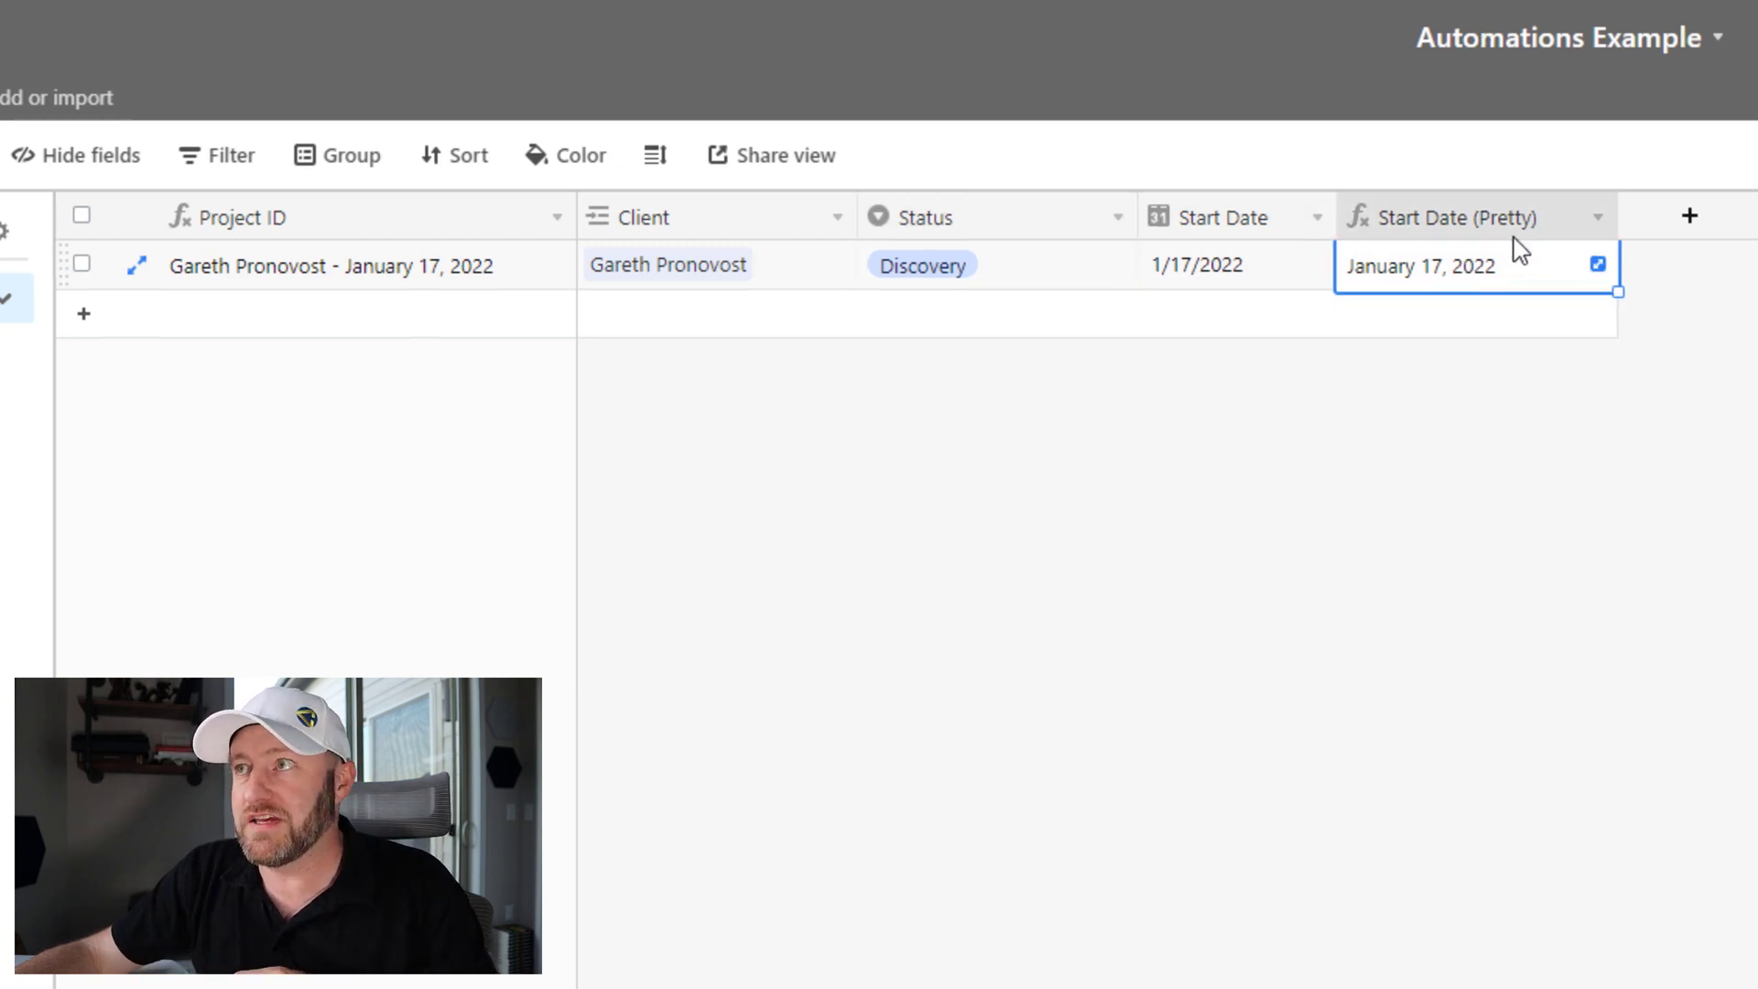
pyautogui.doubleClick(1492, 228)
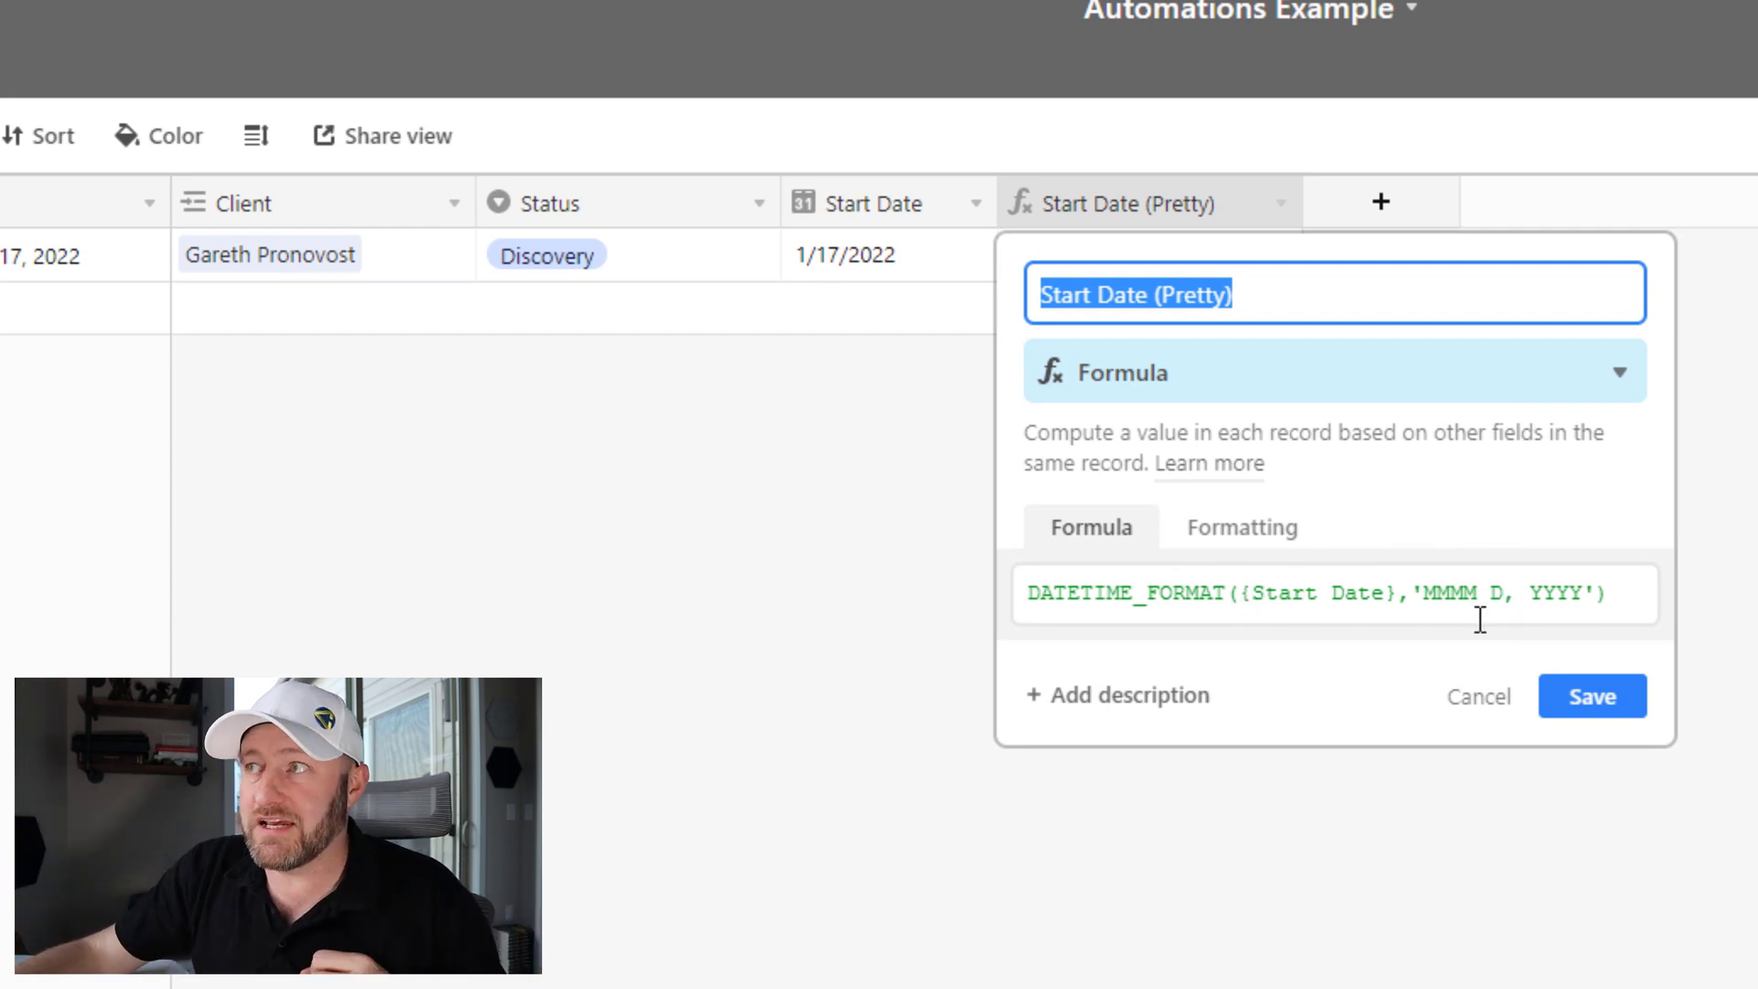
pyautogui.click(1607, 707)
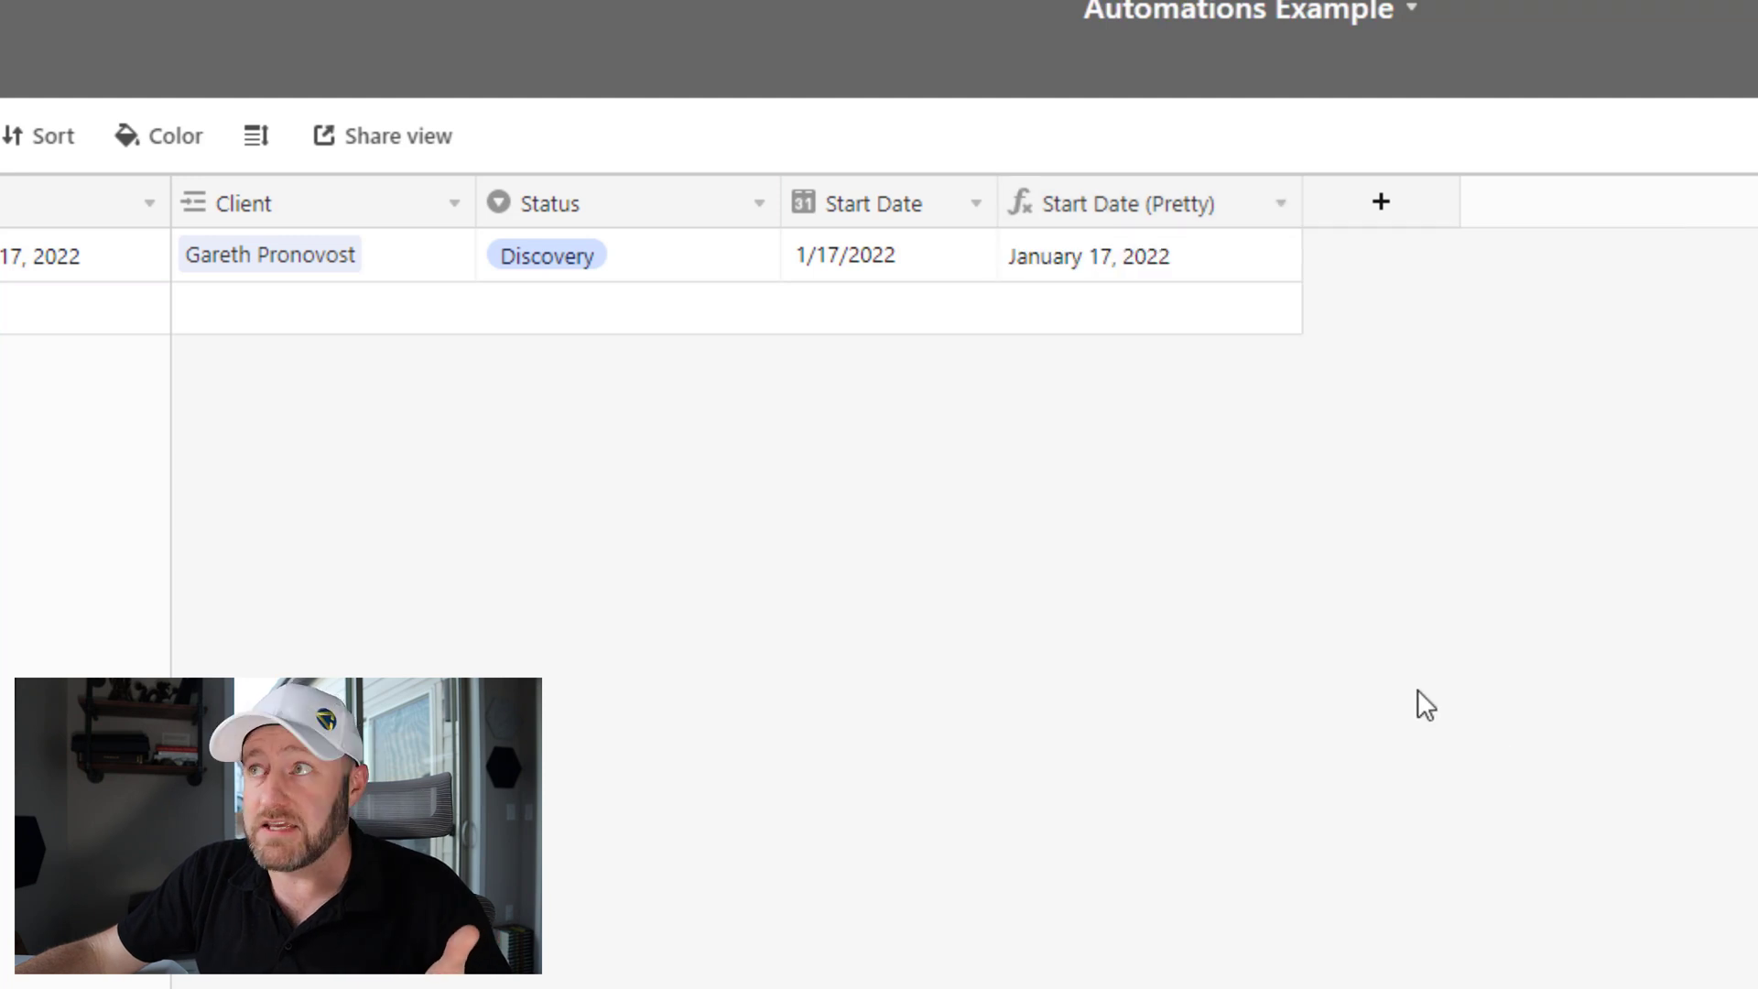
pyautogui.click(1145, 274)
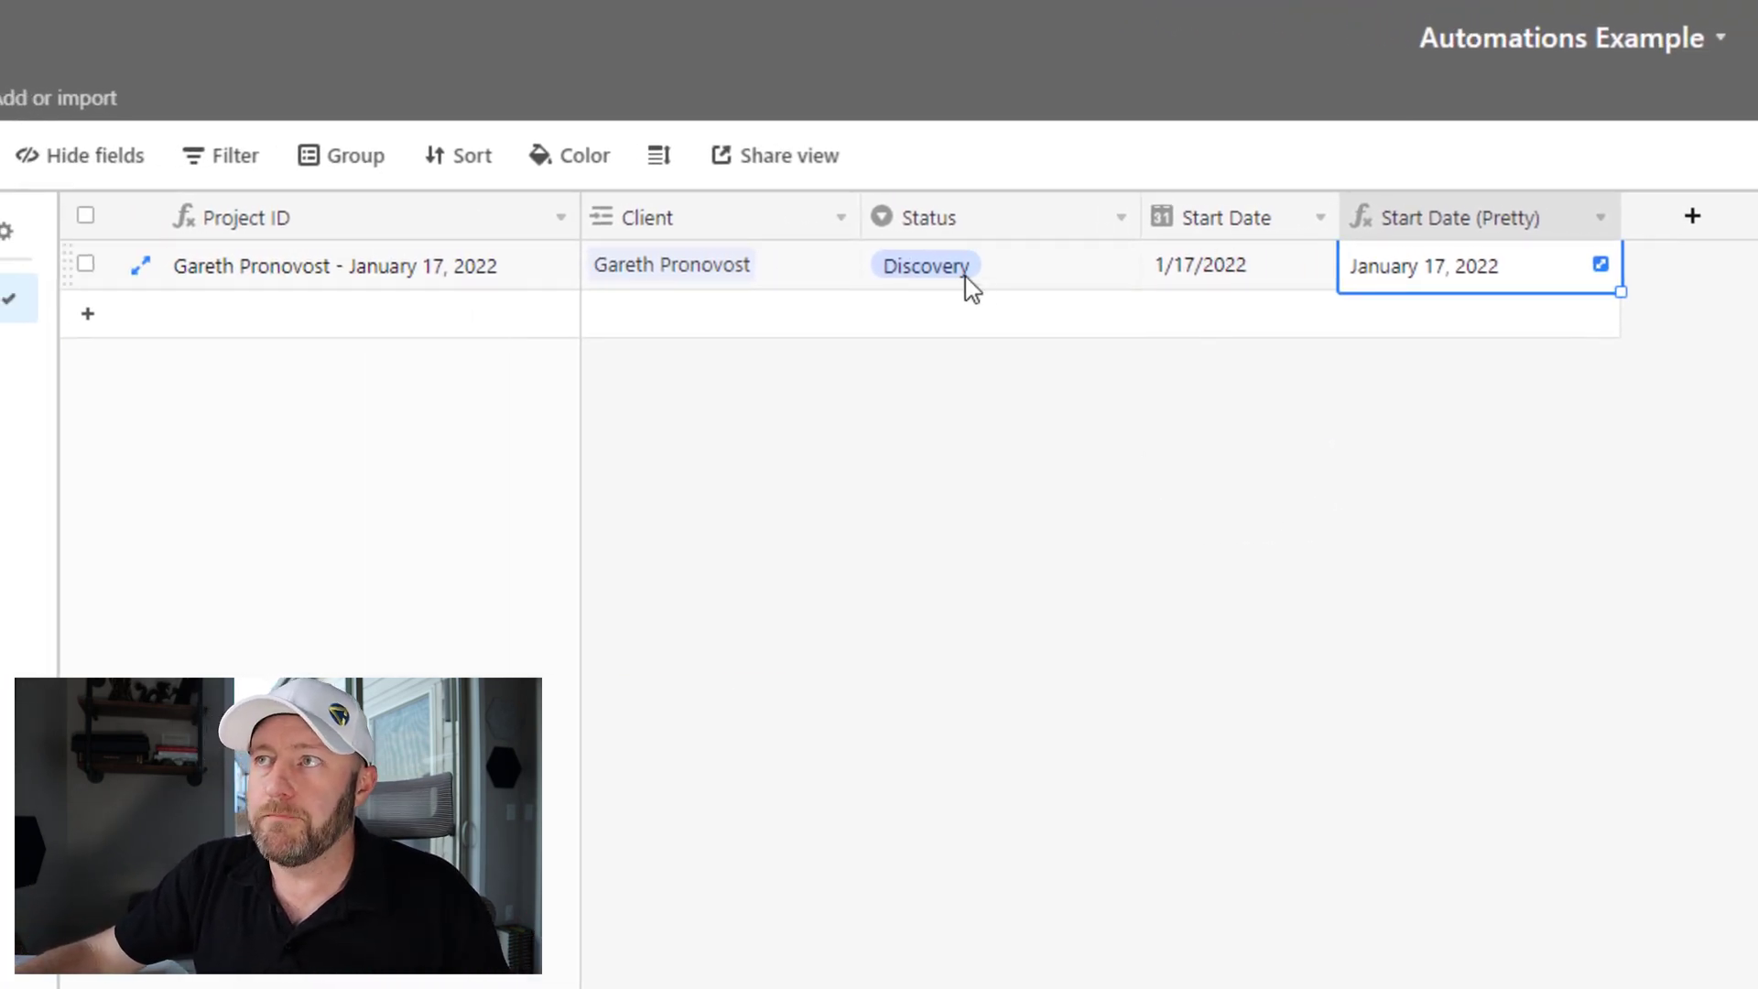
# Open the project record's Status dropdown and scroll through its stages from Discovery to Completed
pyautogui.click(969, 276)
pyautogui.click(981, 282)
pyautogui.scroll(-1, 1040, 572)
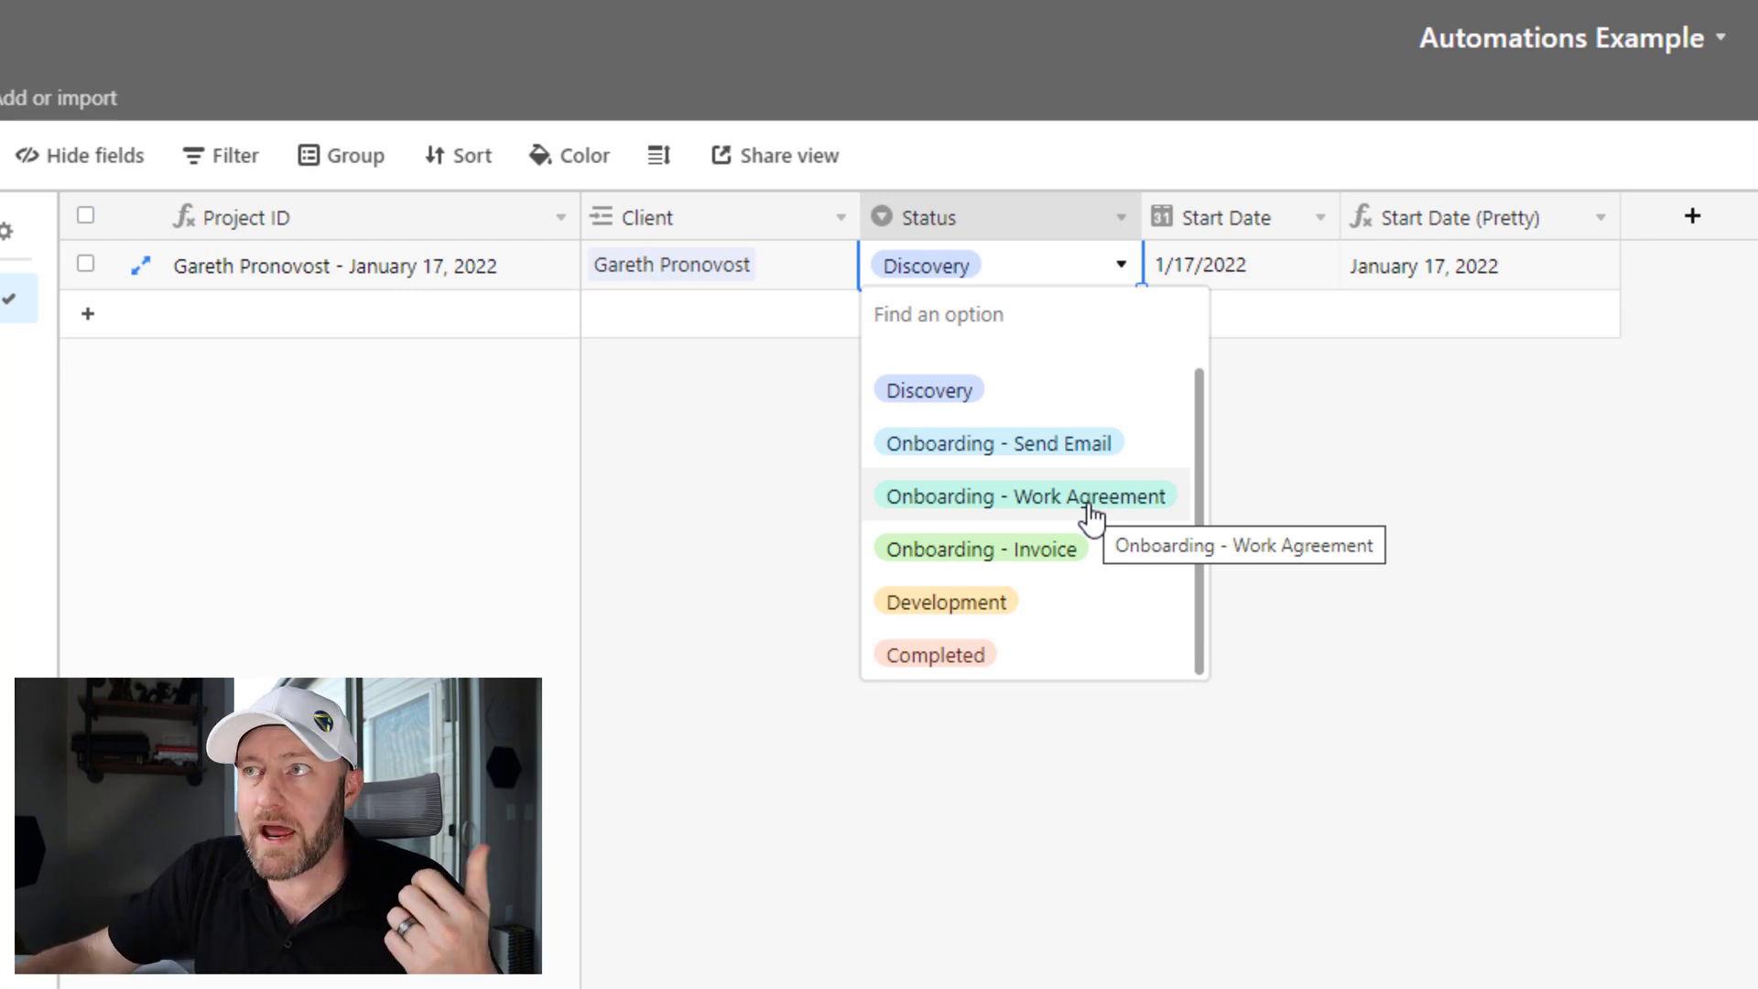
# Change the project's Status to Onboarding - Send Email, then to Onboarding - Work Agreement, and open Automations
pyautogui.click(1073, 446)
pyautogui.click(1076, 450)
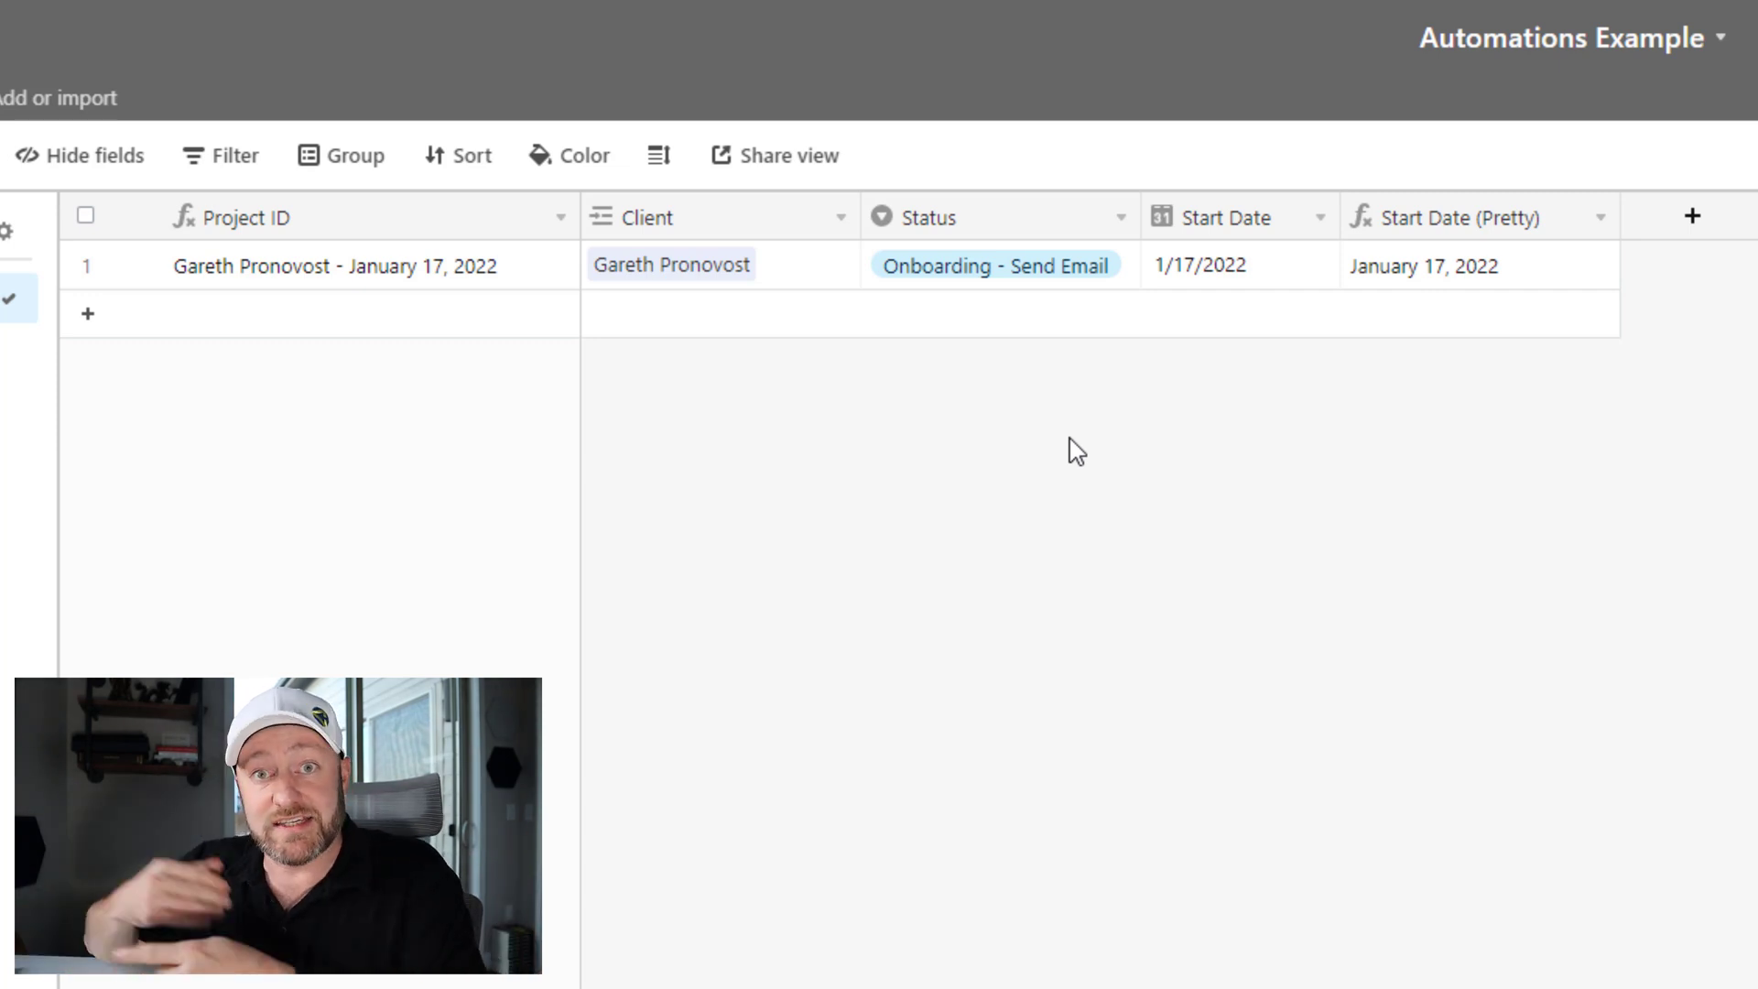
pyautogui.doubleClick(981, 280)
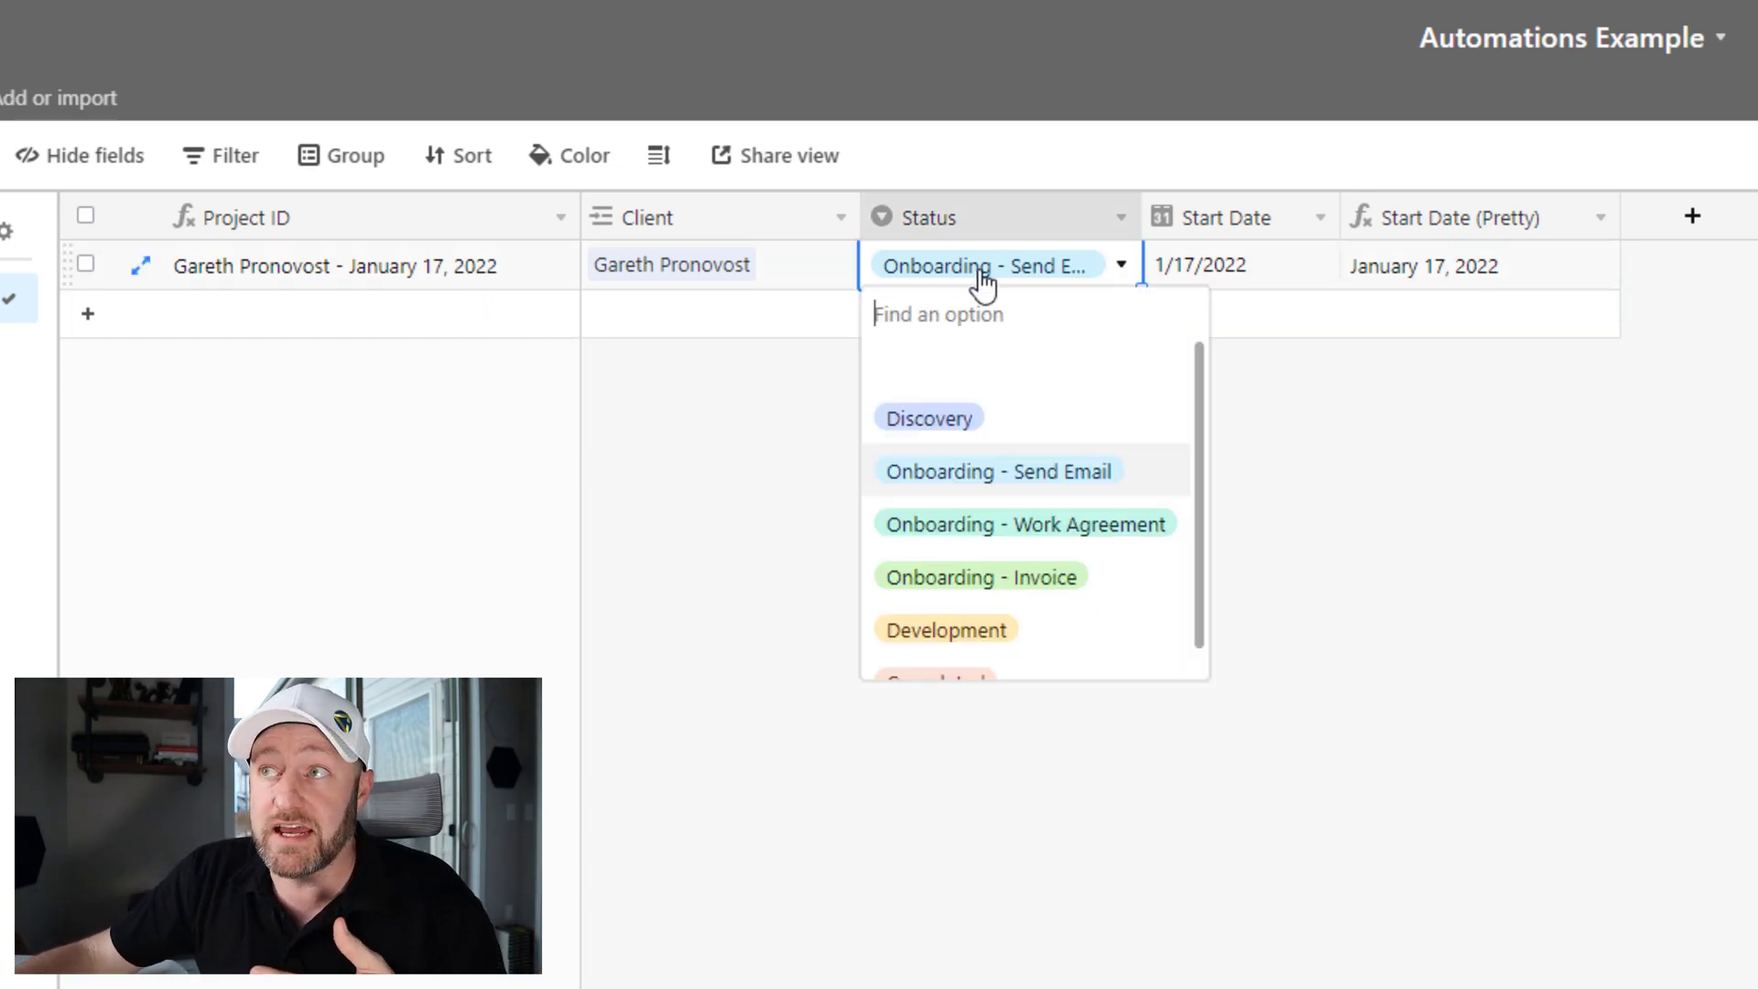
pyautogui.click(1019, 531)
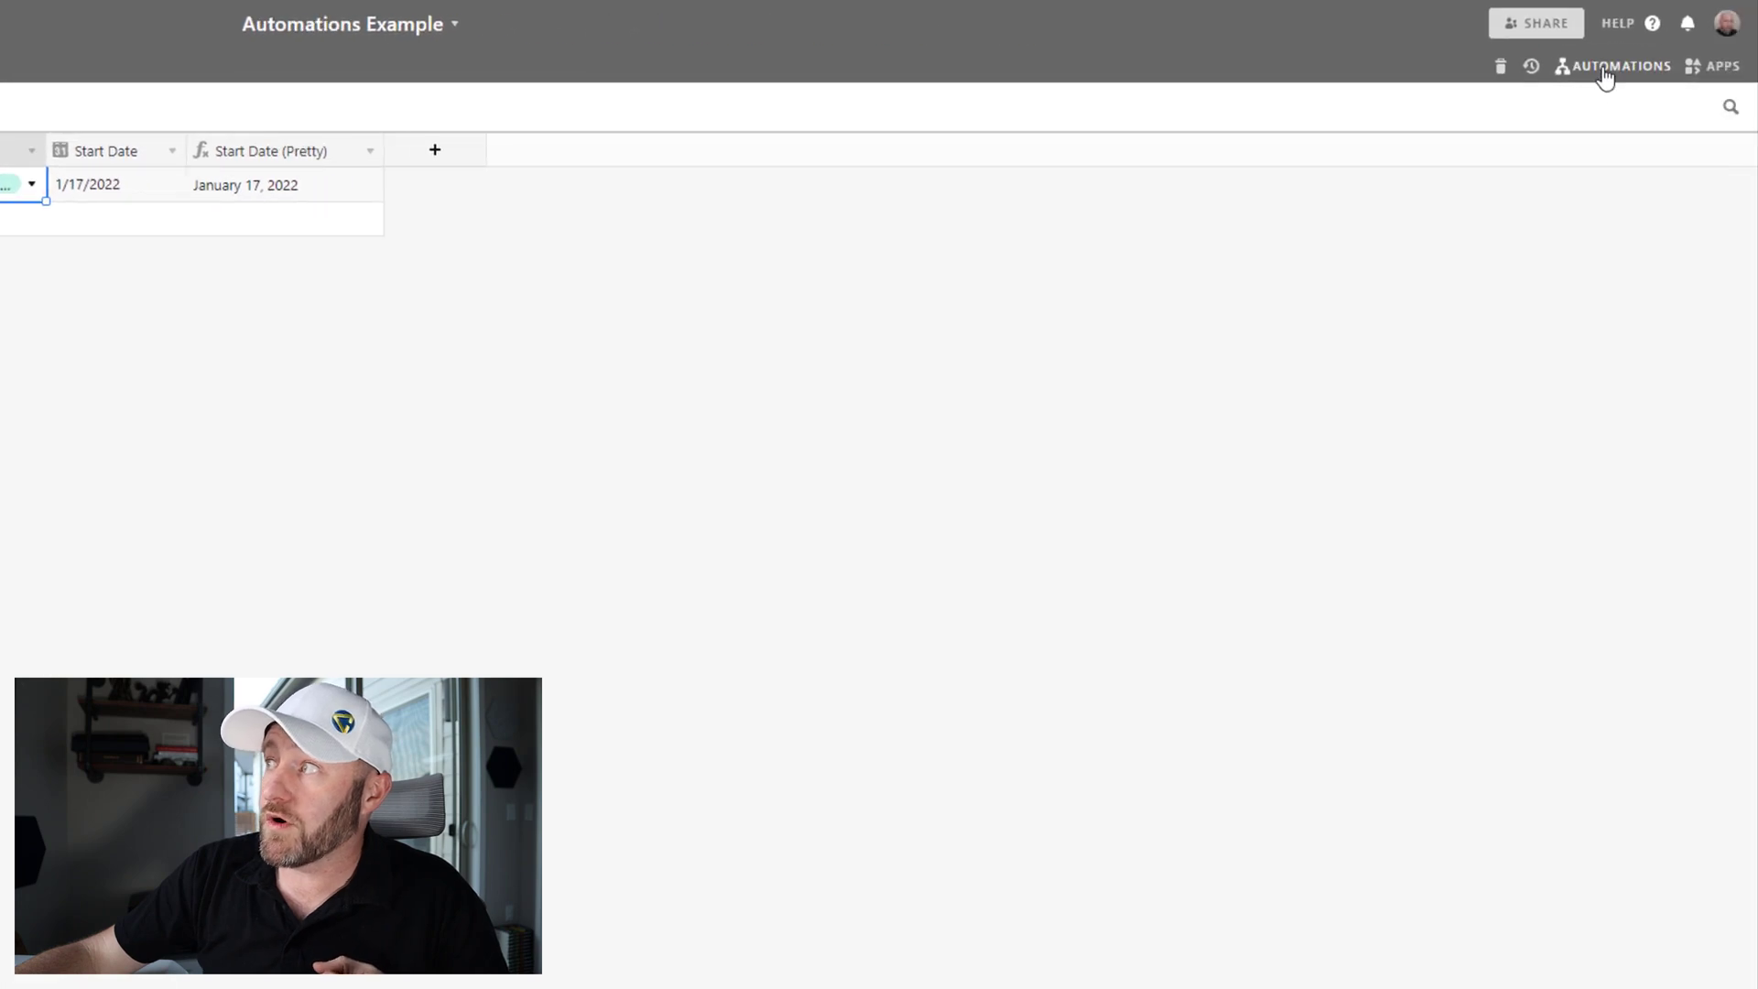
pyautogui.click(1604, 73)
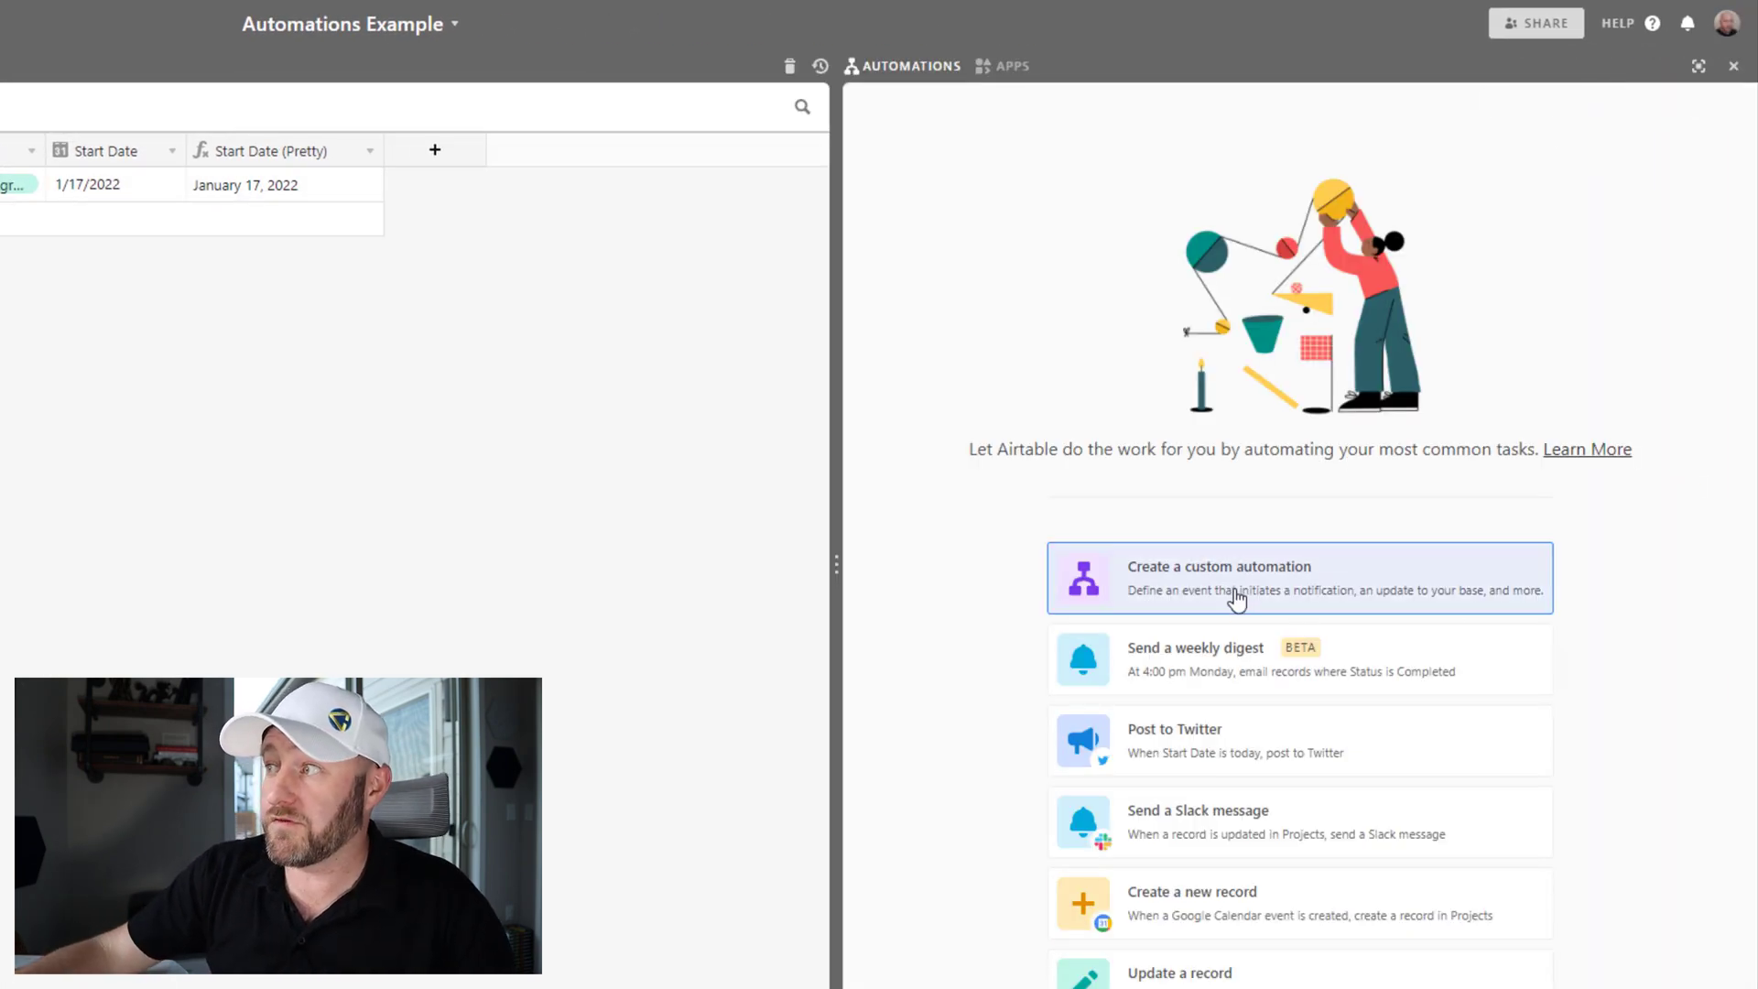
# Create a custom automation and bring up its Add trigger menu of trigger types
pyautogui.click(1228, 593)
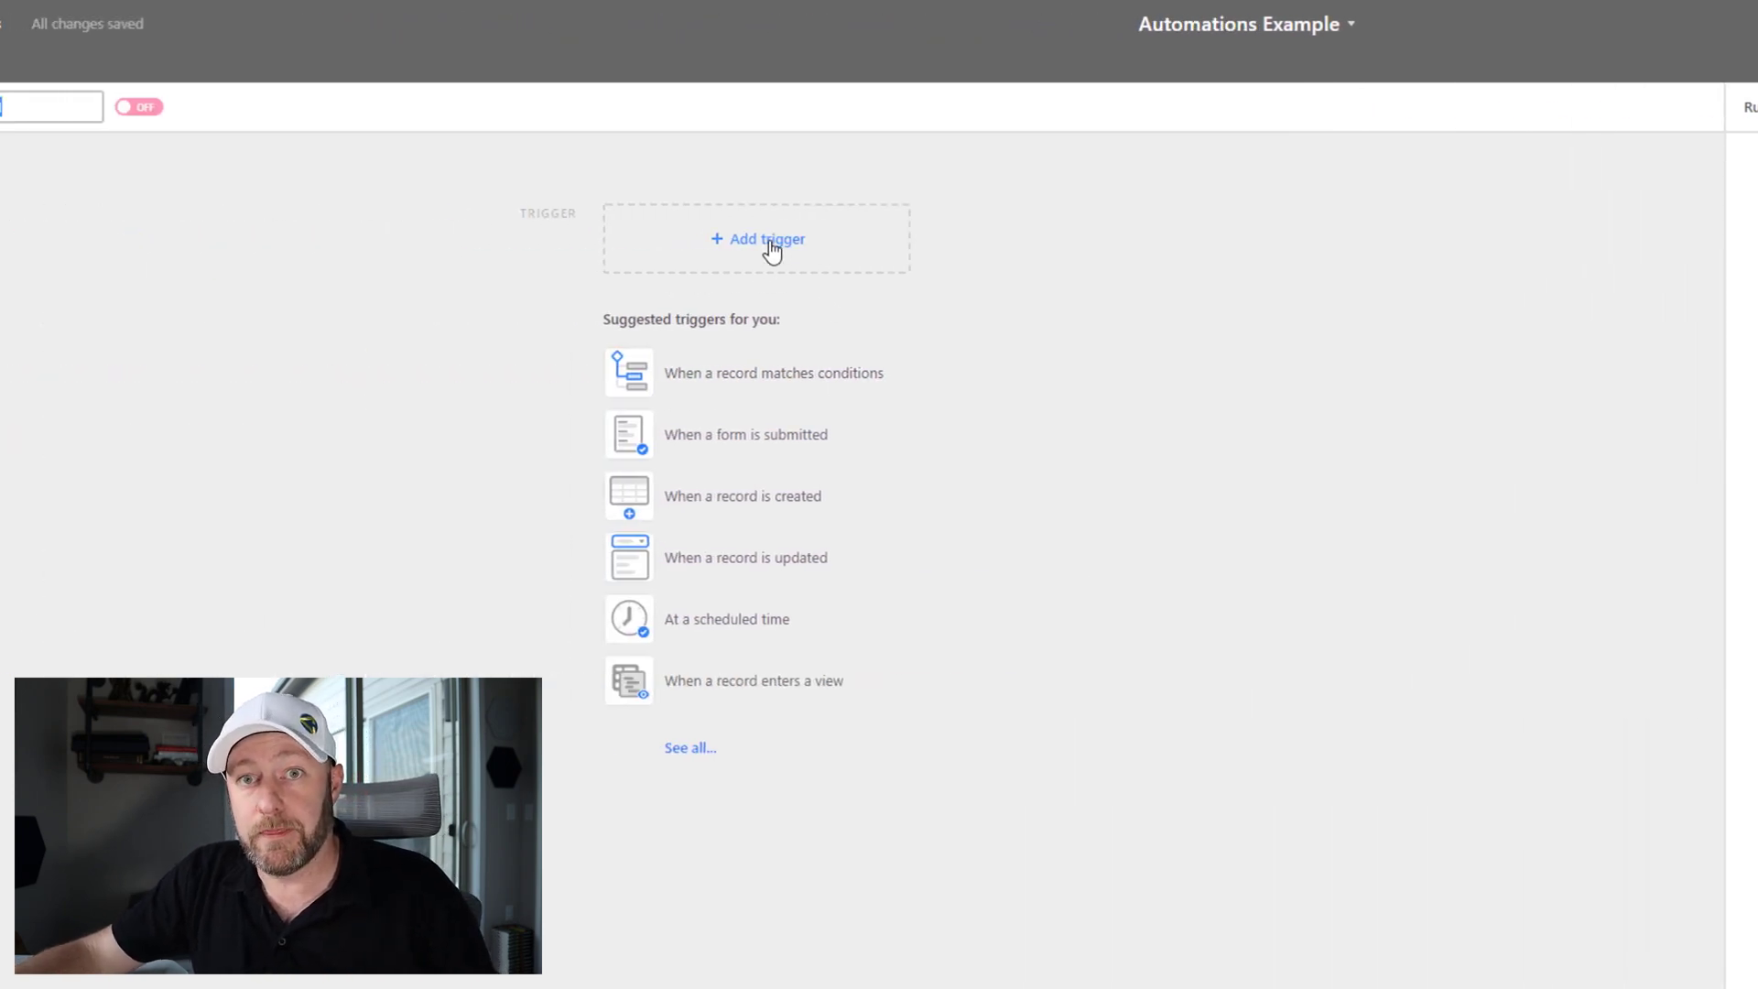
pyautogui.click(772, 243)
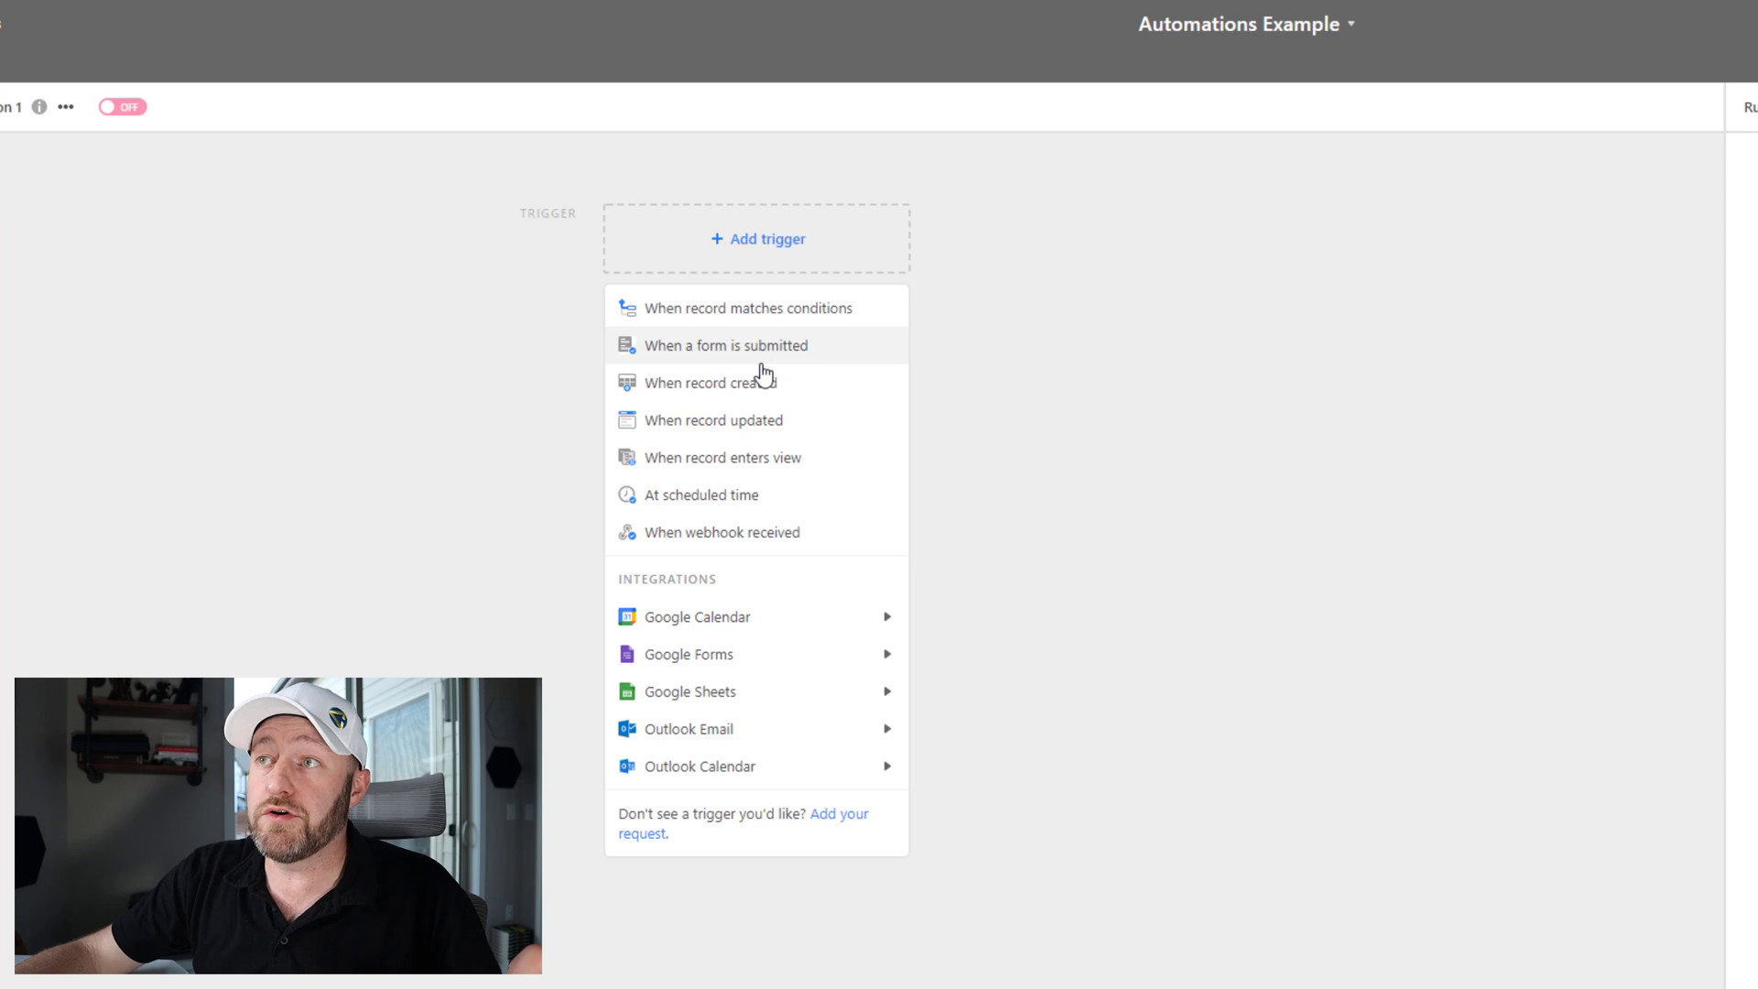
pyautogui.moveTo(777, 767)
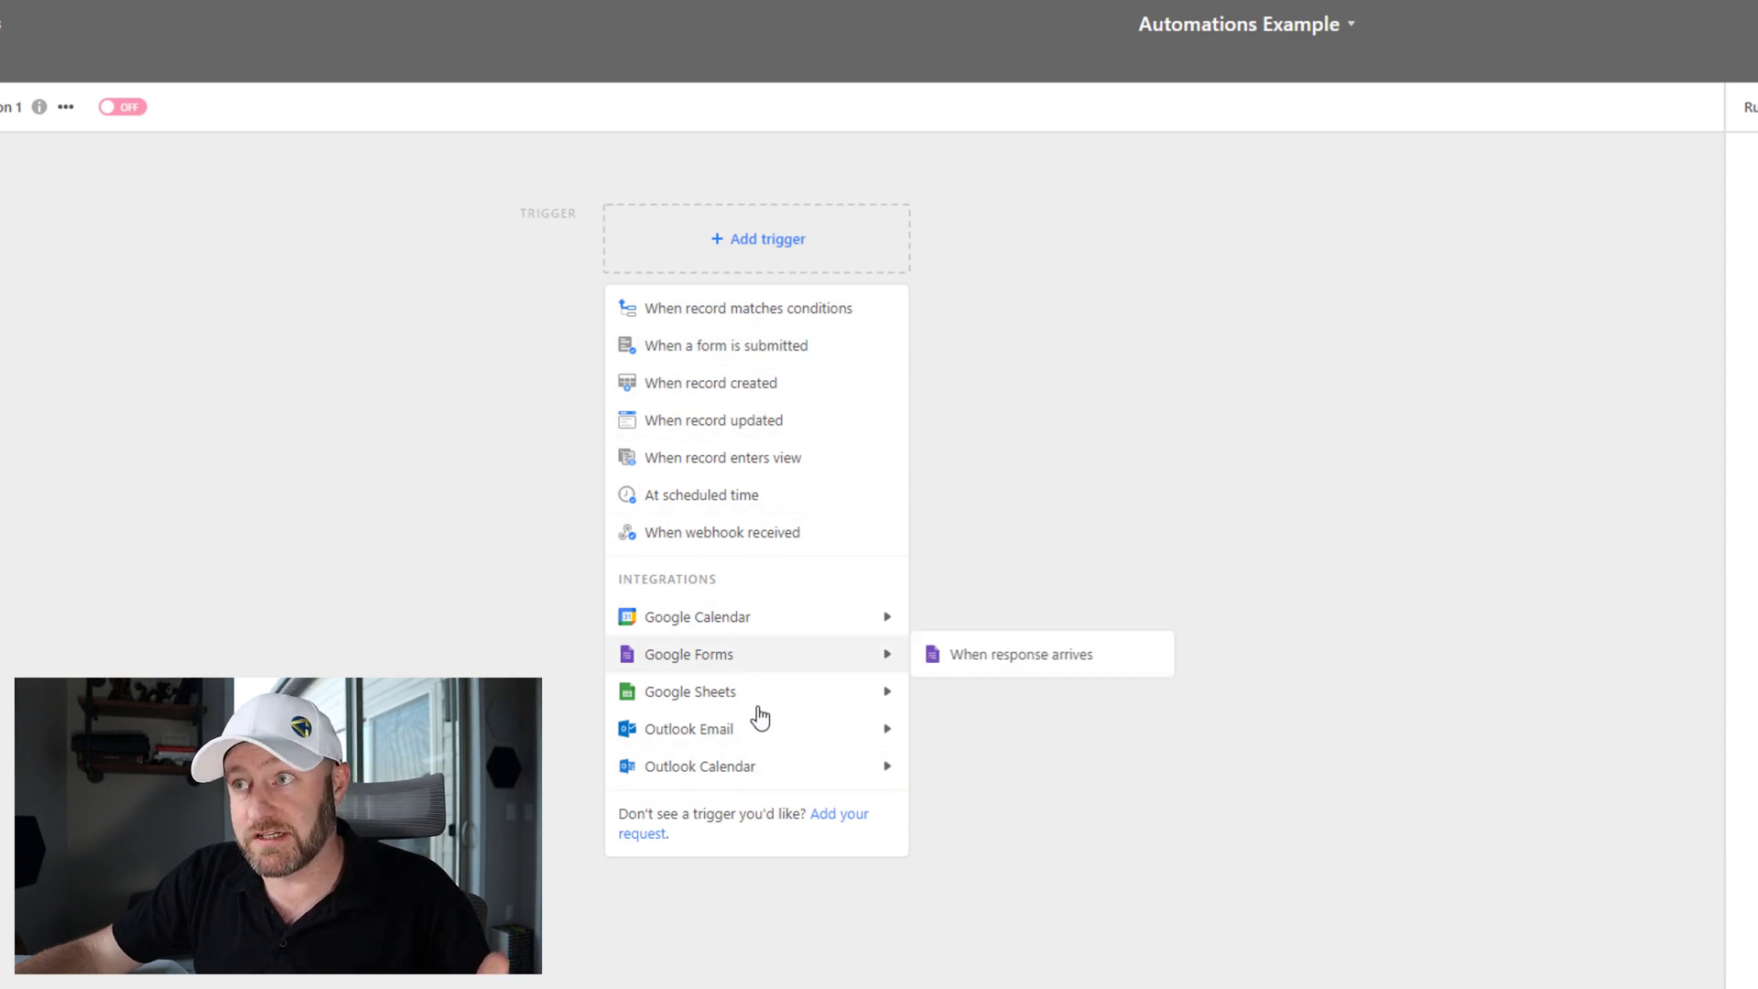
pyautogui.moveTo(710, 616)
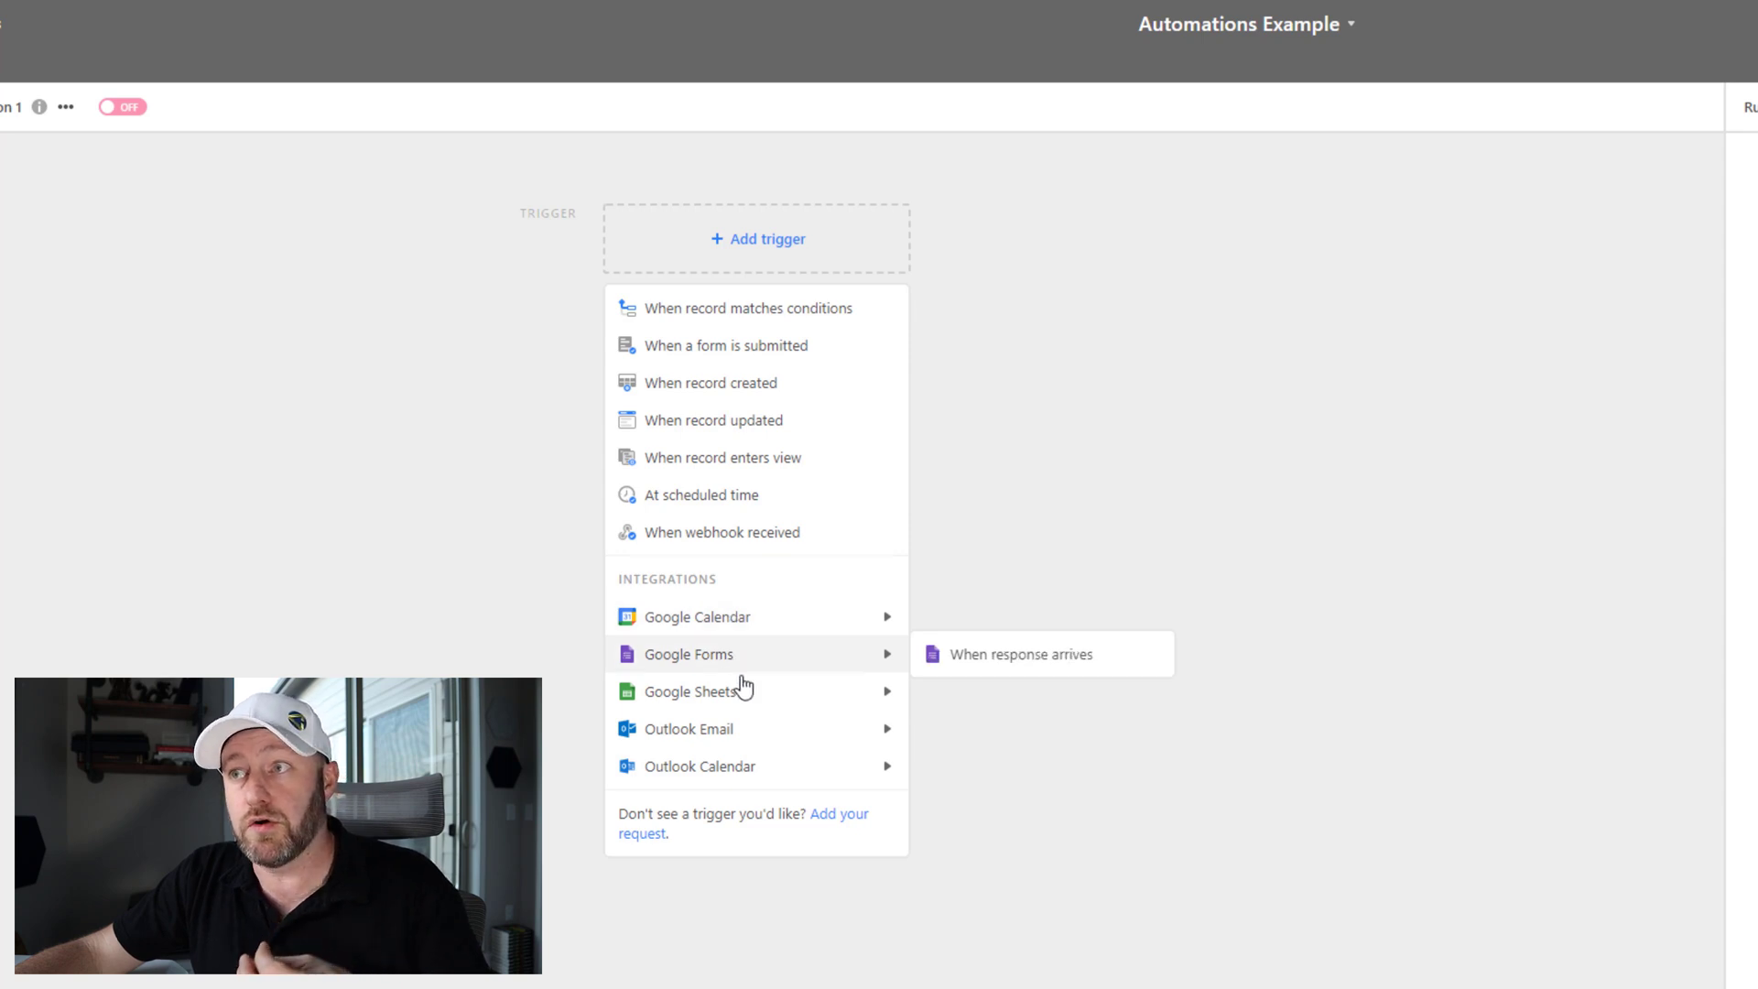
pyautogui.moveTo(730, 742)
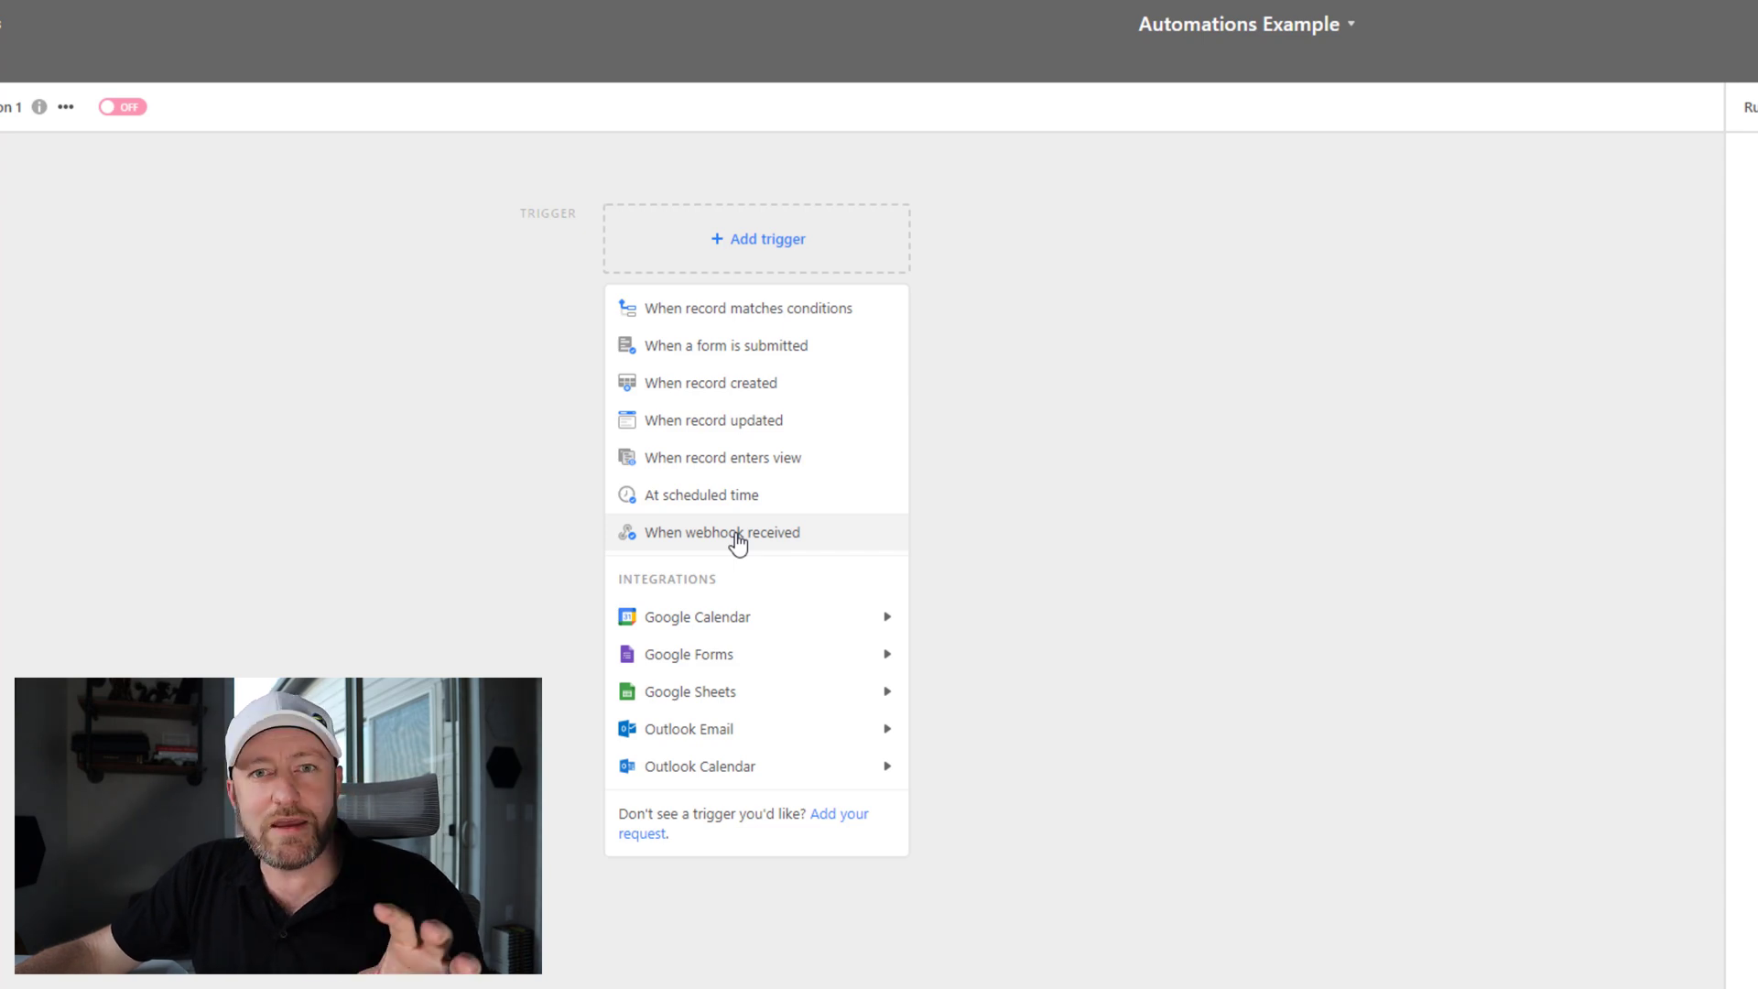
# Use a 'When record matches conditions' trigger on Projects where Status is Onboarding - Send Email
pyautogui.click(734, 320)
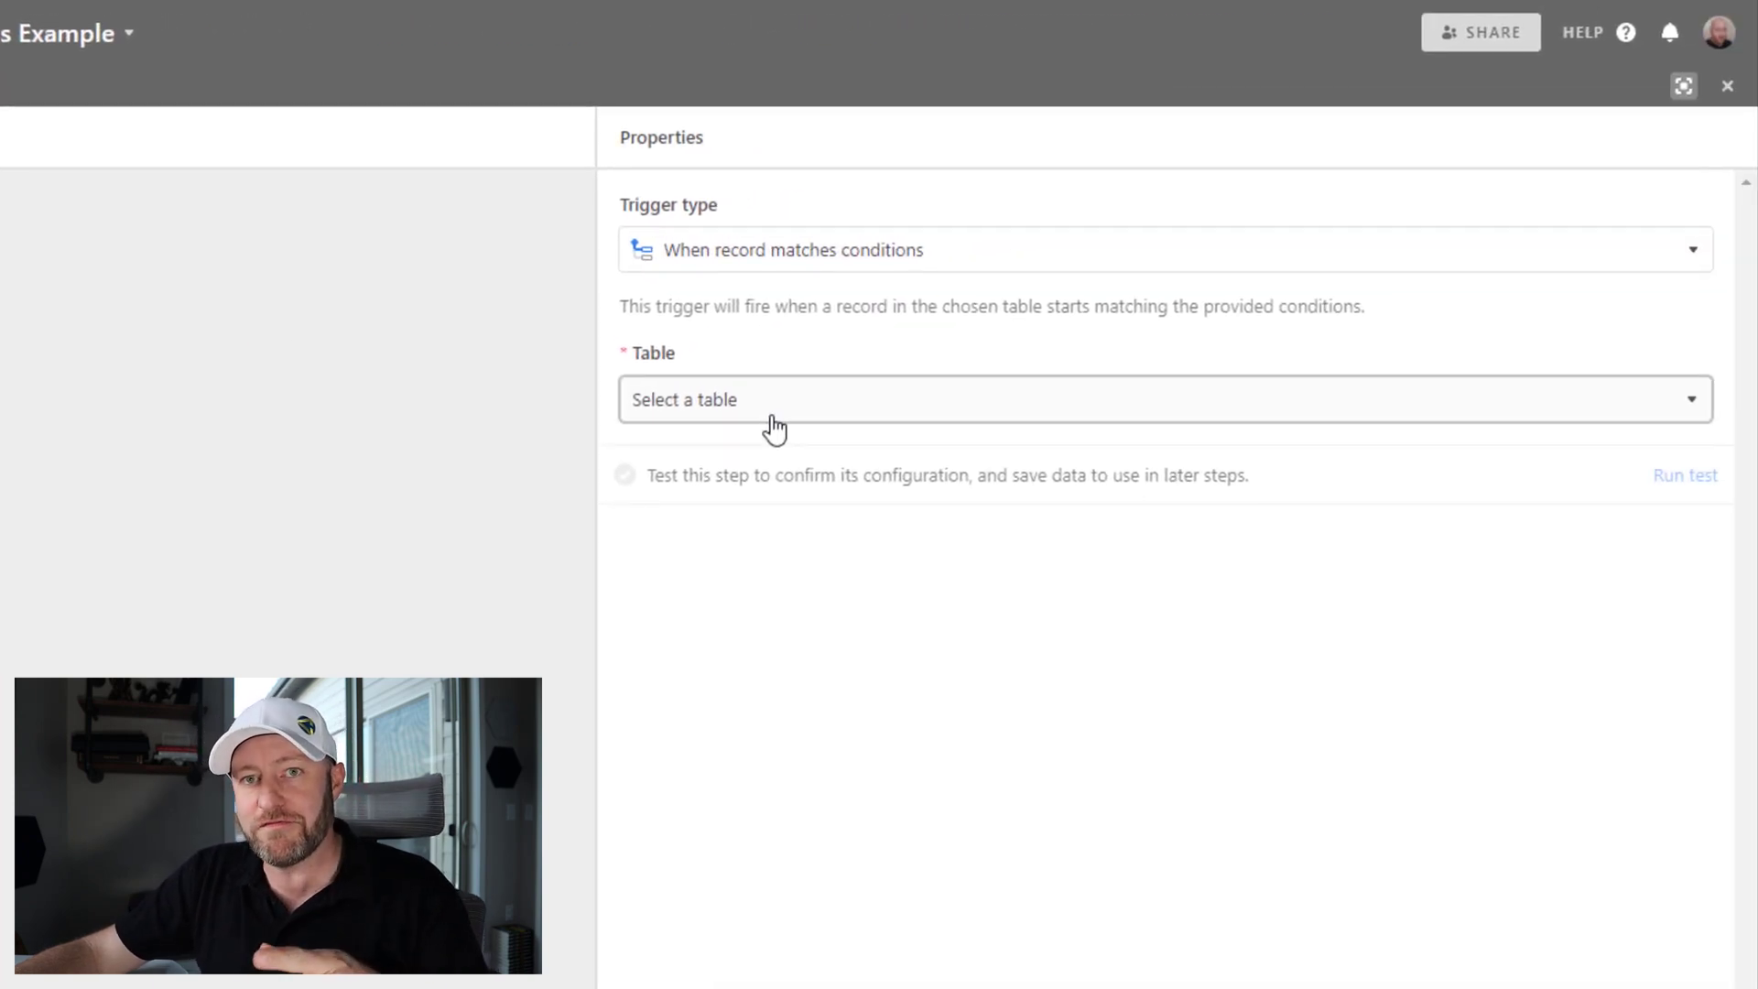
pyautogui.click(777, 416)
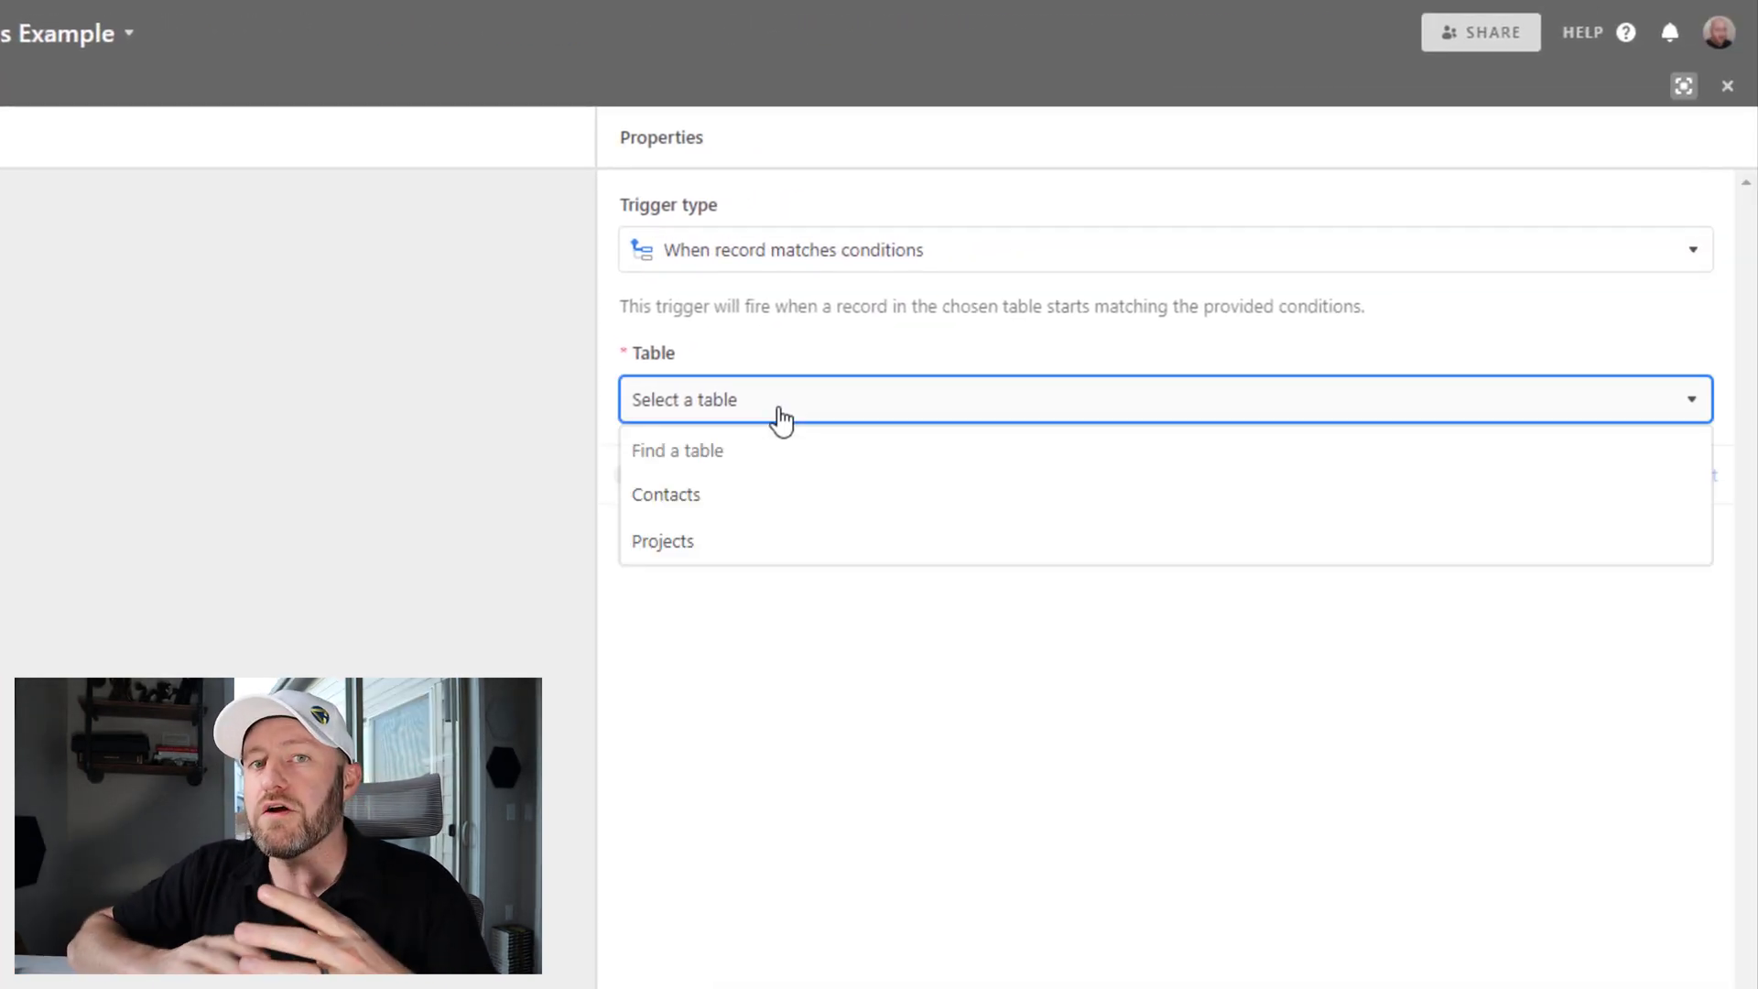
pyautogui.click(738, 545)
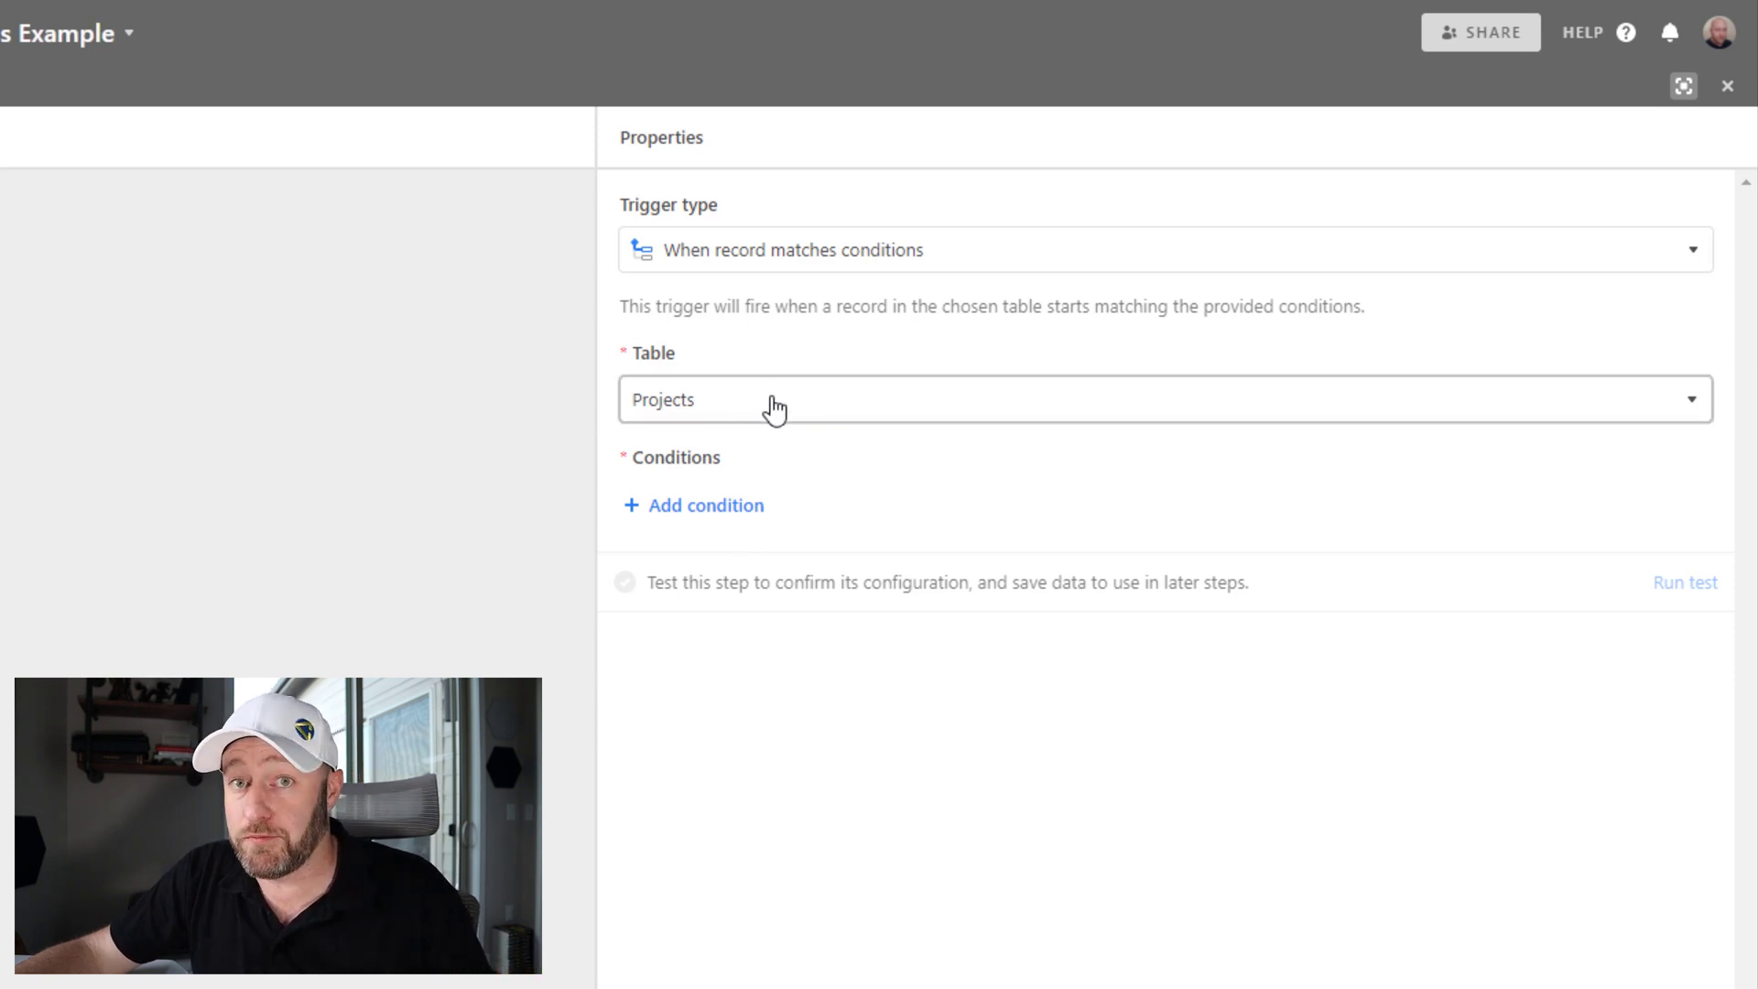
pyautogui.click(726, 506)
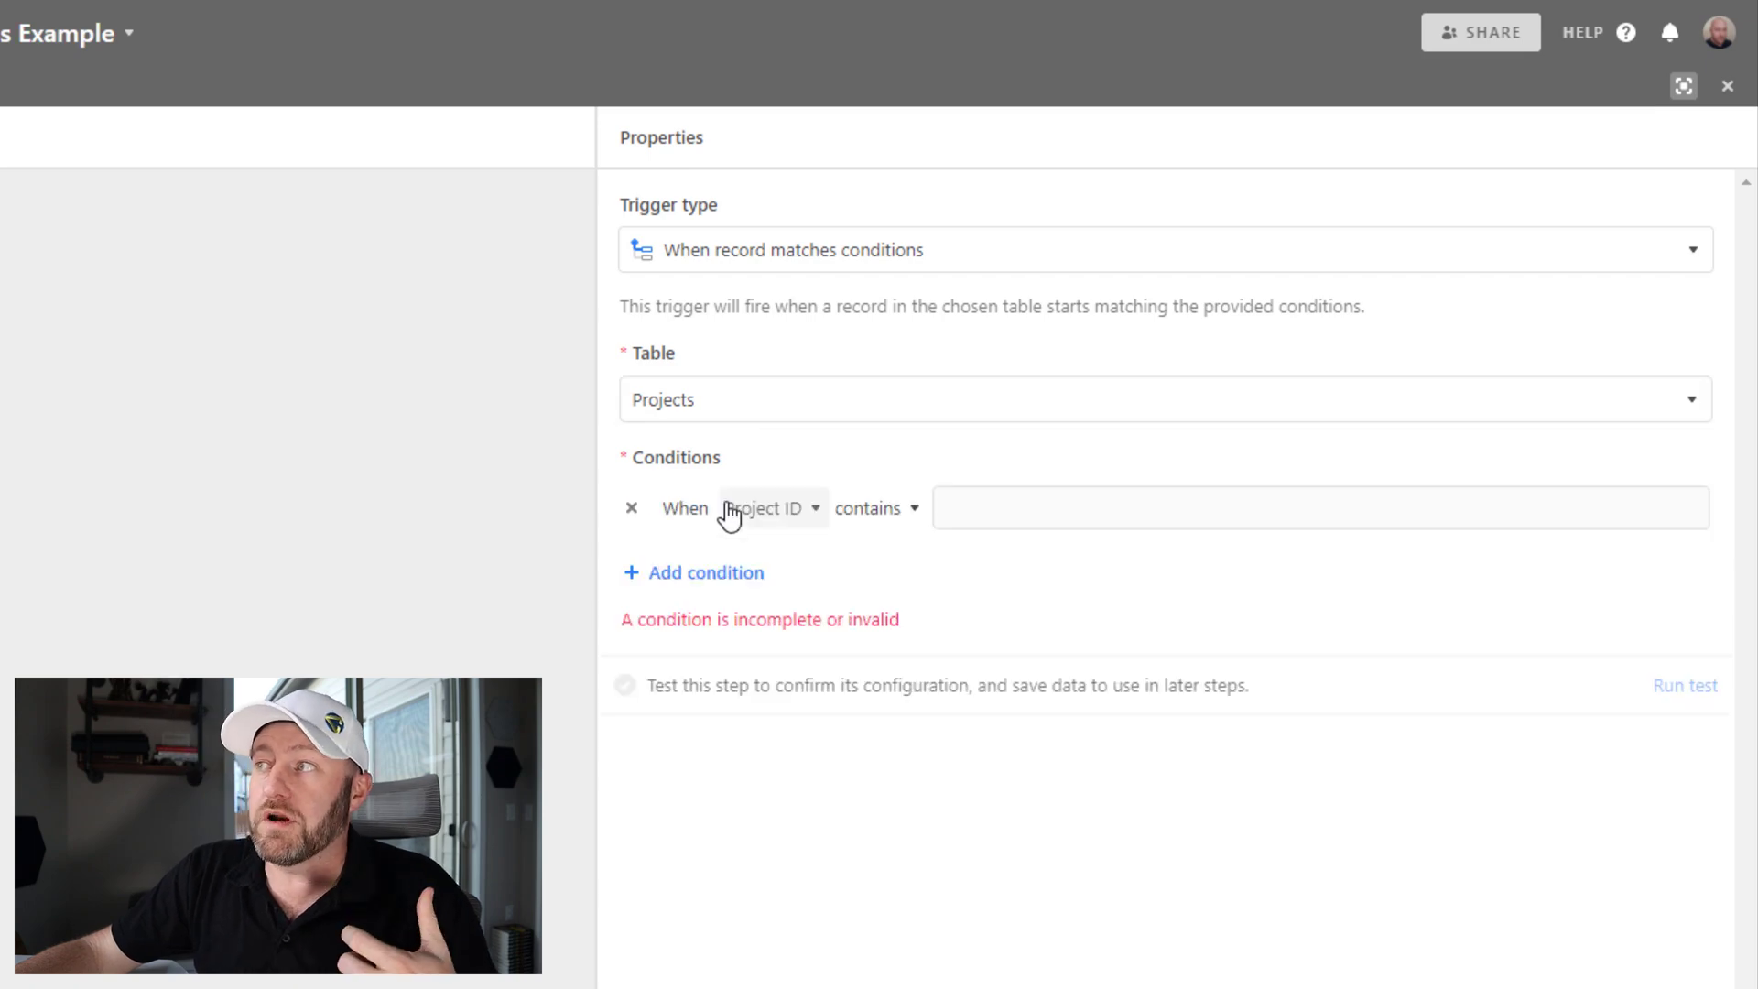
pyautogui.click(782, 520)
pyautogui.click(793, 714)
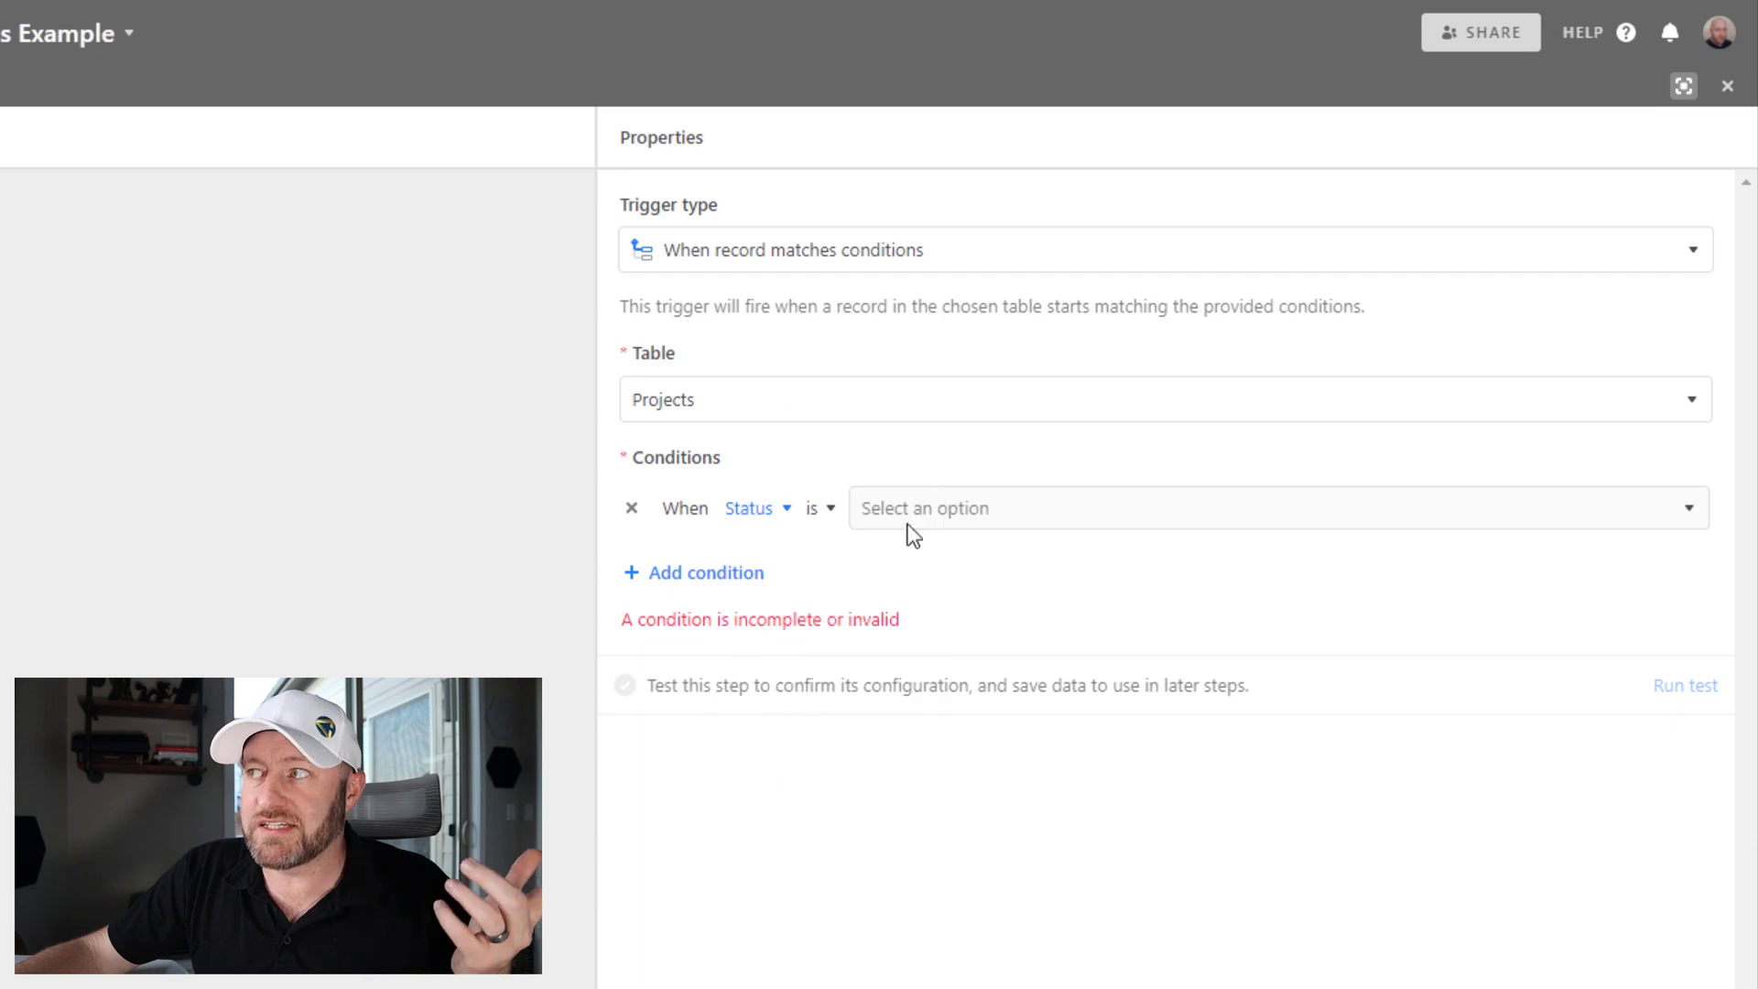
pyautogui.click(910, 506)
pyautogui.click(938, 644)
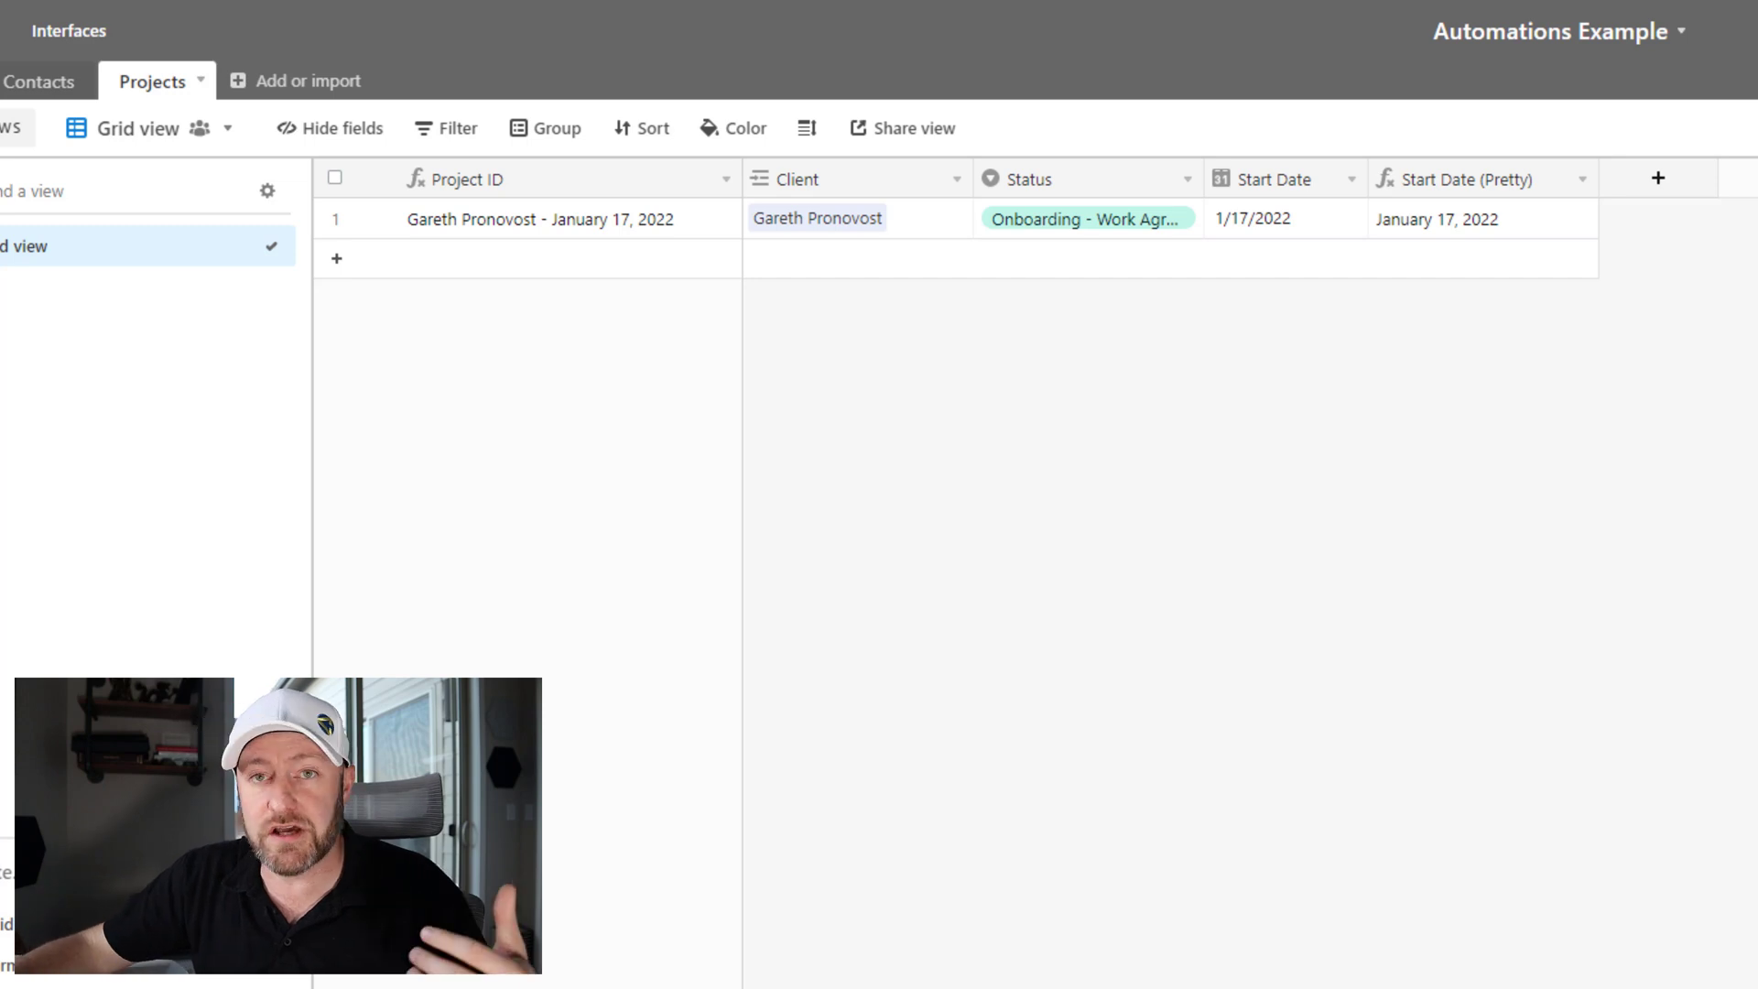
# Set the project's Status back to Onboarding - Send Email
pyautogui.doubleClick(1130, 221)
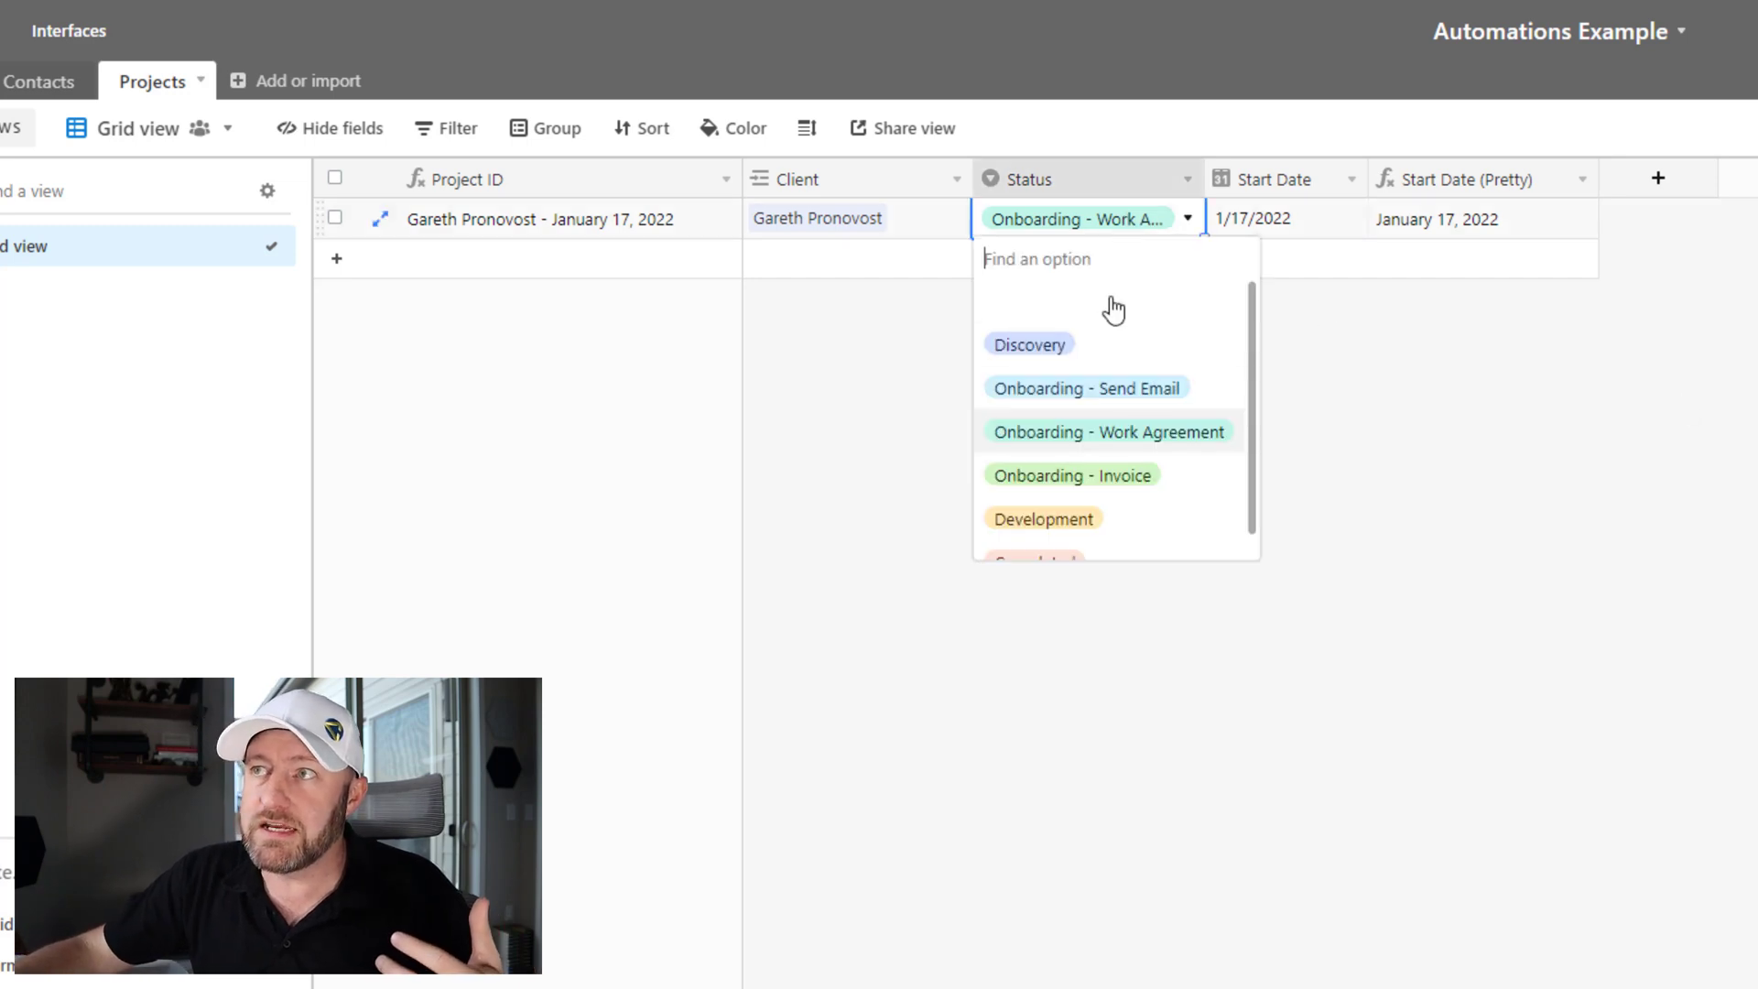
pyautogui.click(1083, 392)
pyautogui.click(1610, 347)
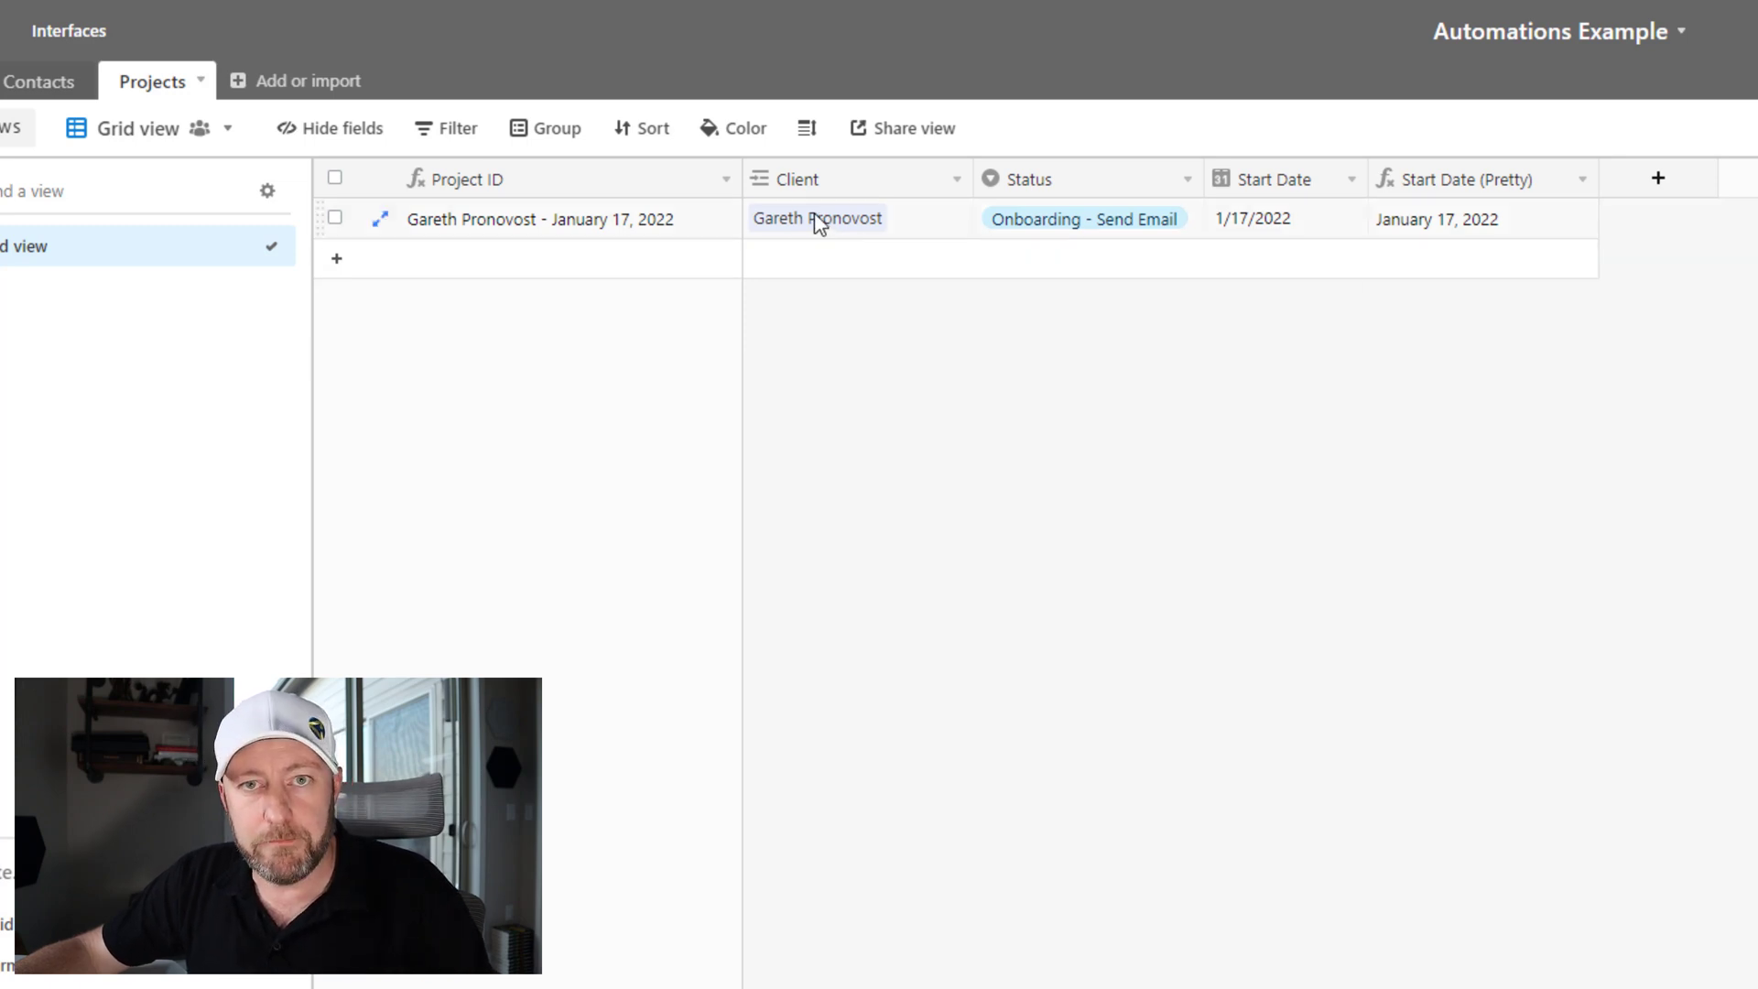
# Add an 'Email' Lookup field pulling the Email field from Contacts, and widen the column
pyautogui.click(1626, 180)
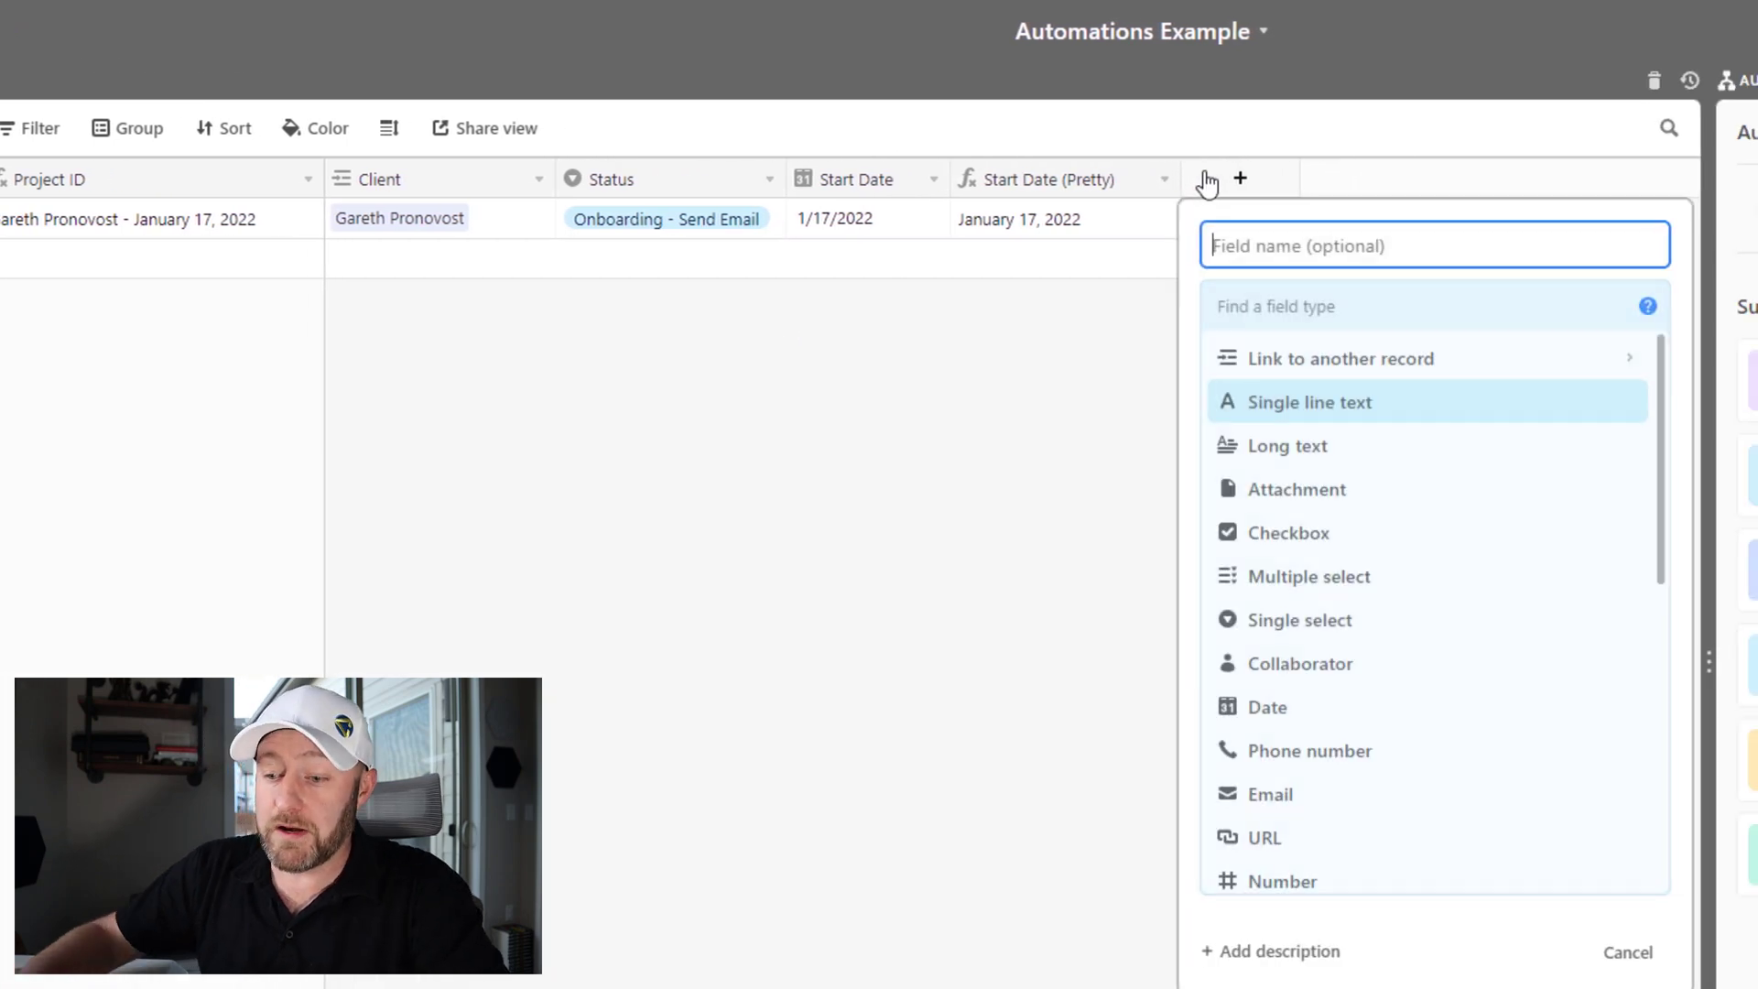
pyautogui.write('Email')
pyautogui.press('Tab')
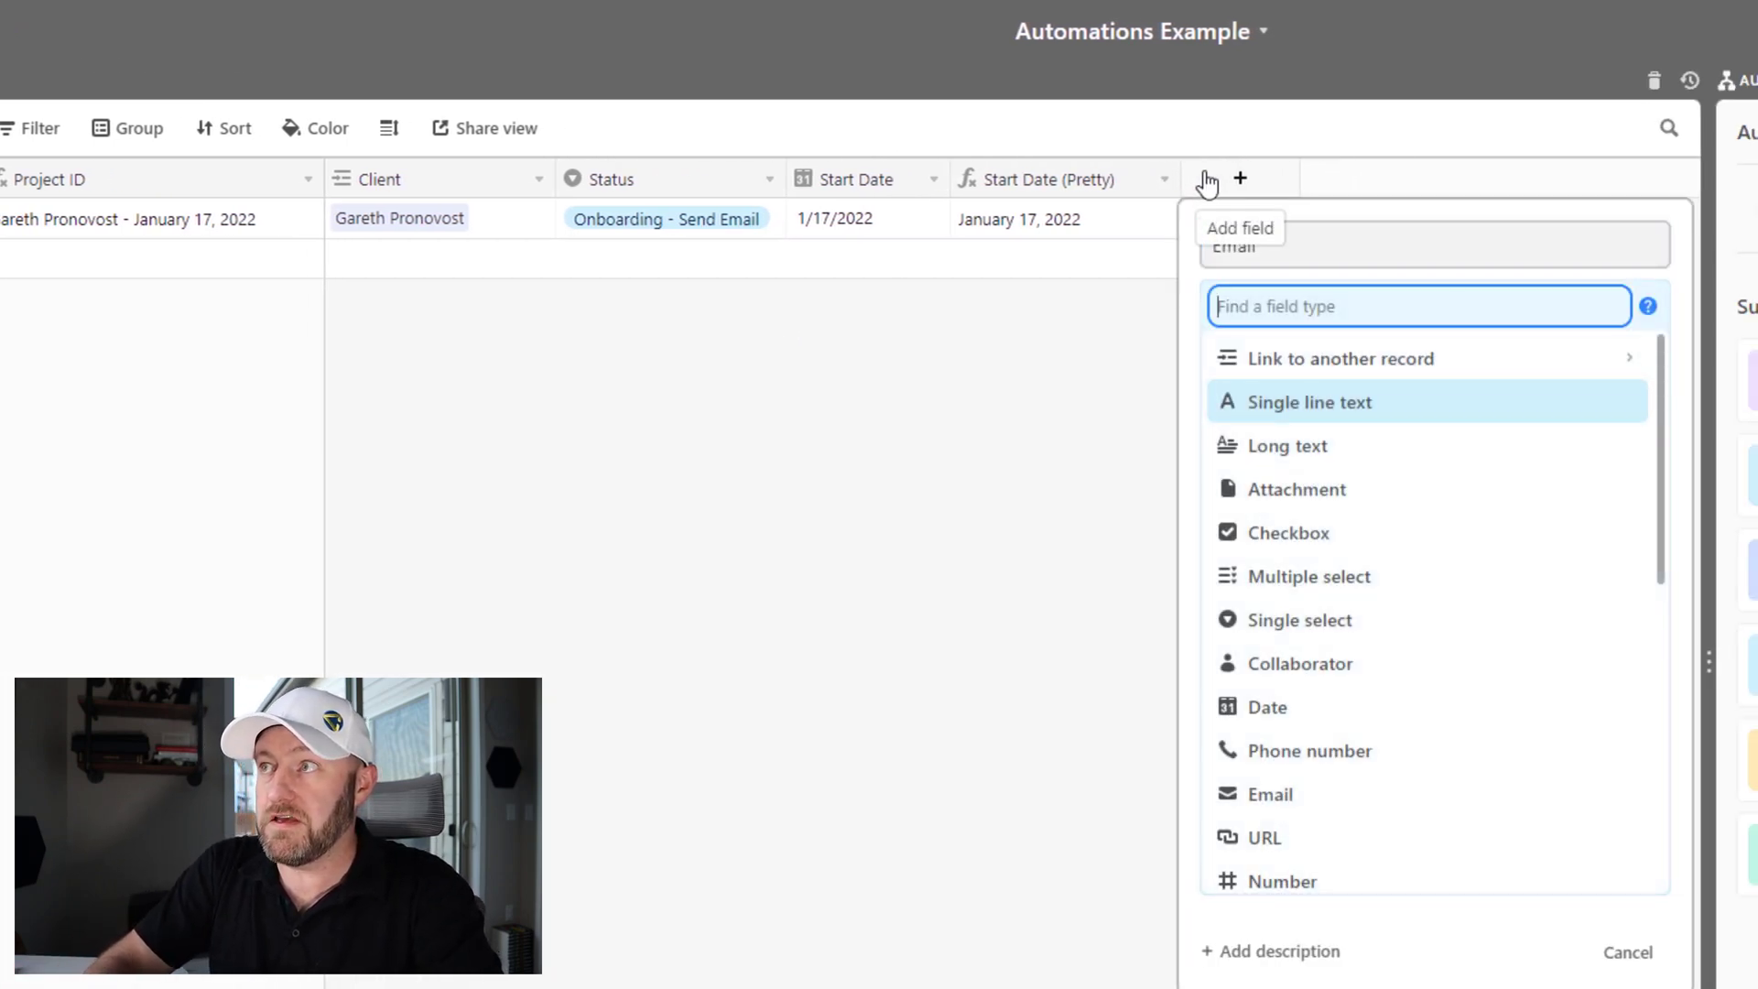
pyautogui.write('lo')
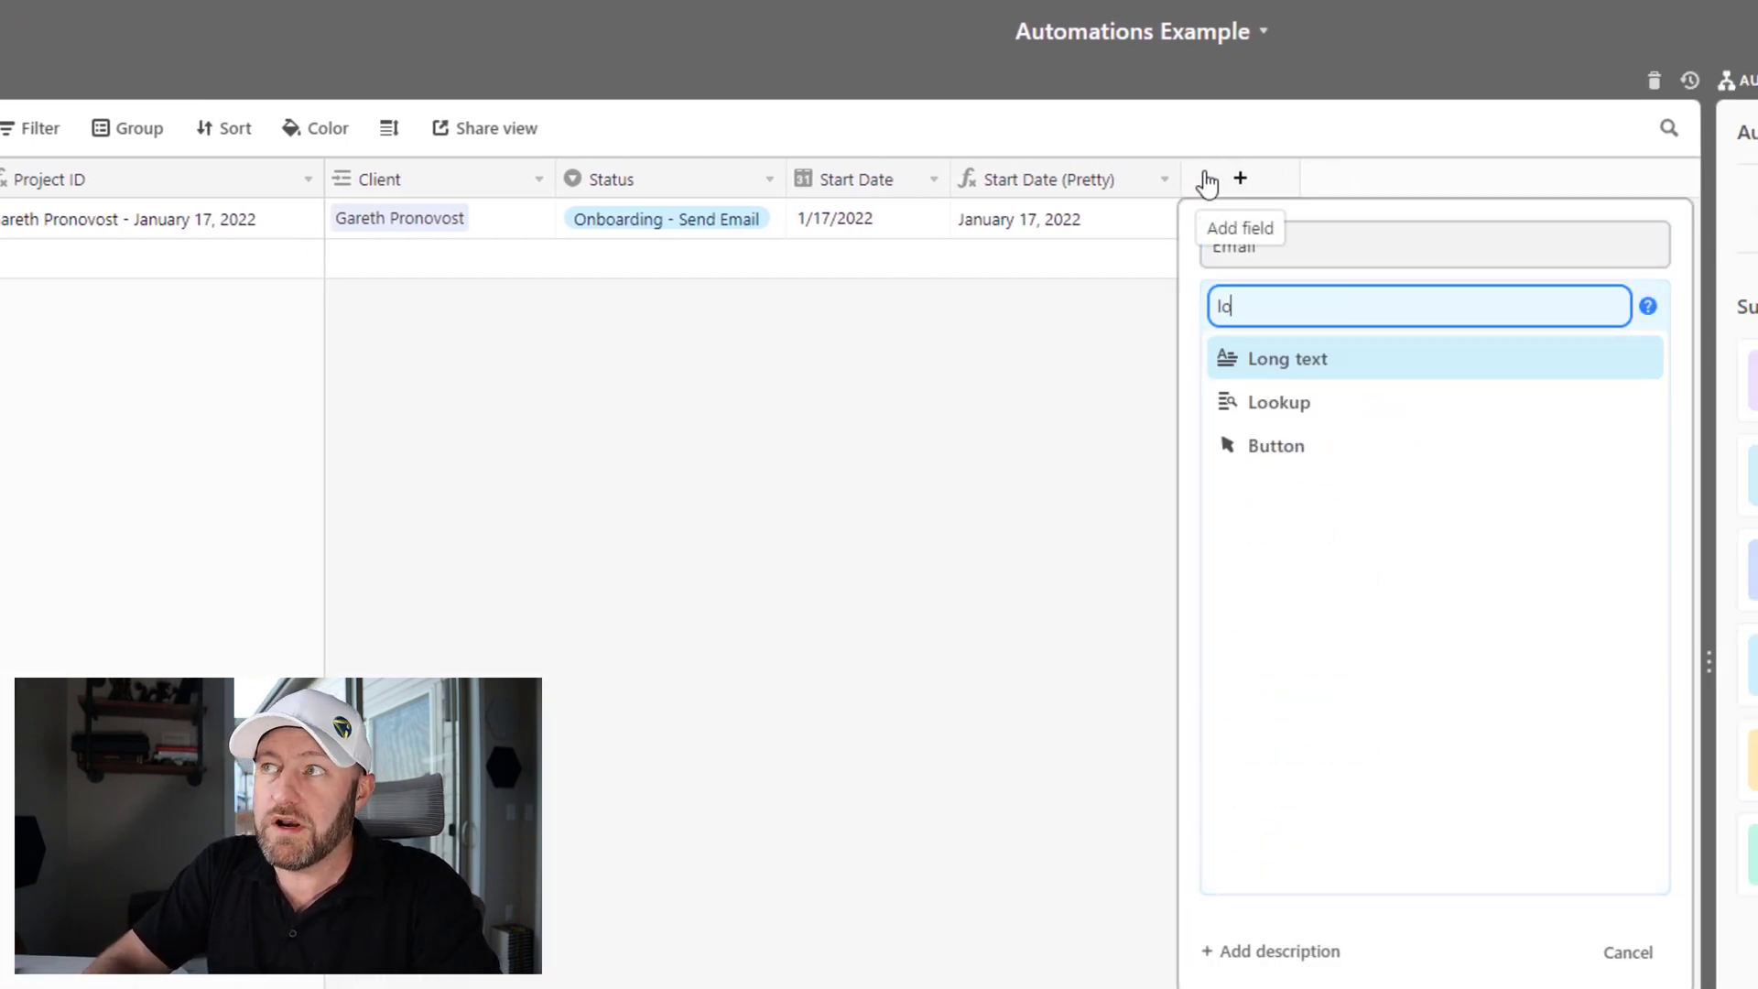
pyautogui.press('Down')
pyautogui.press('Return')
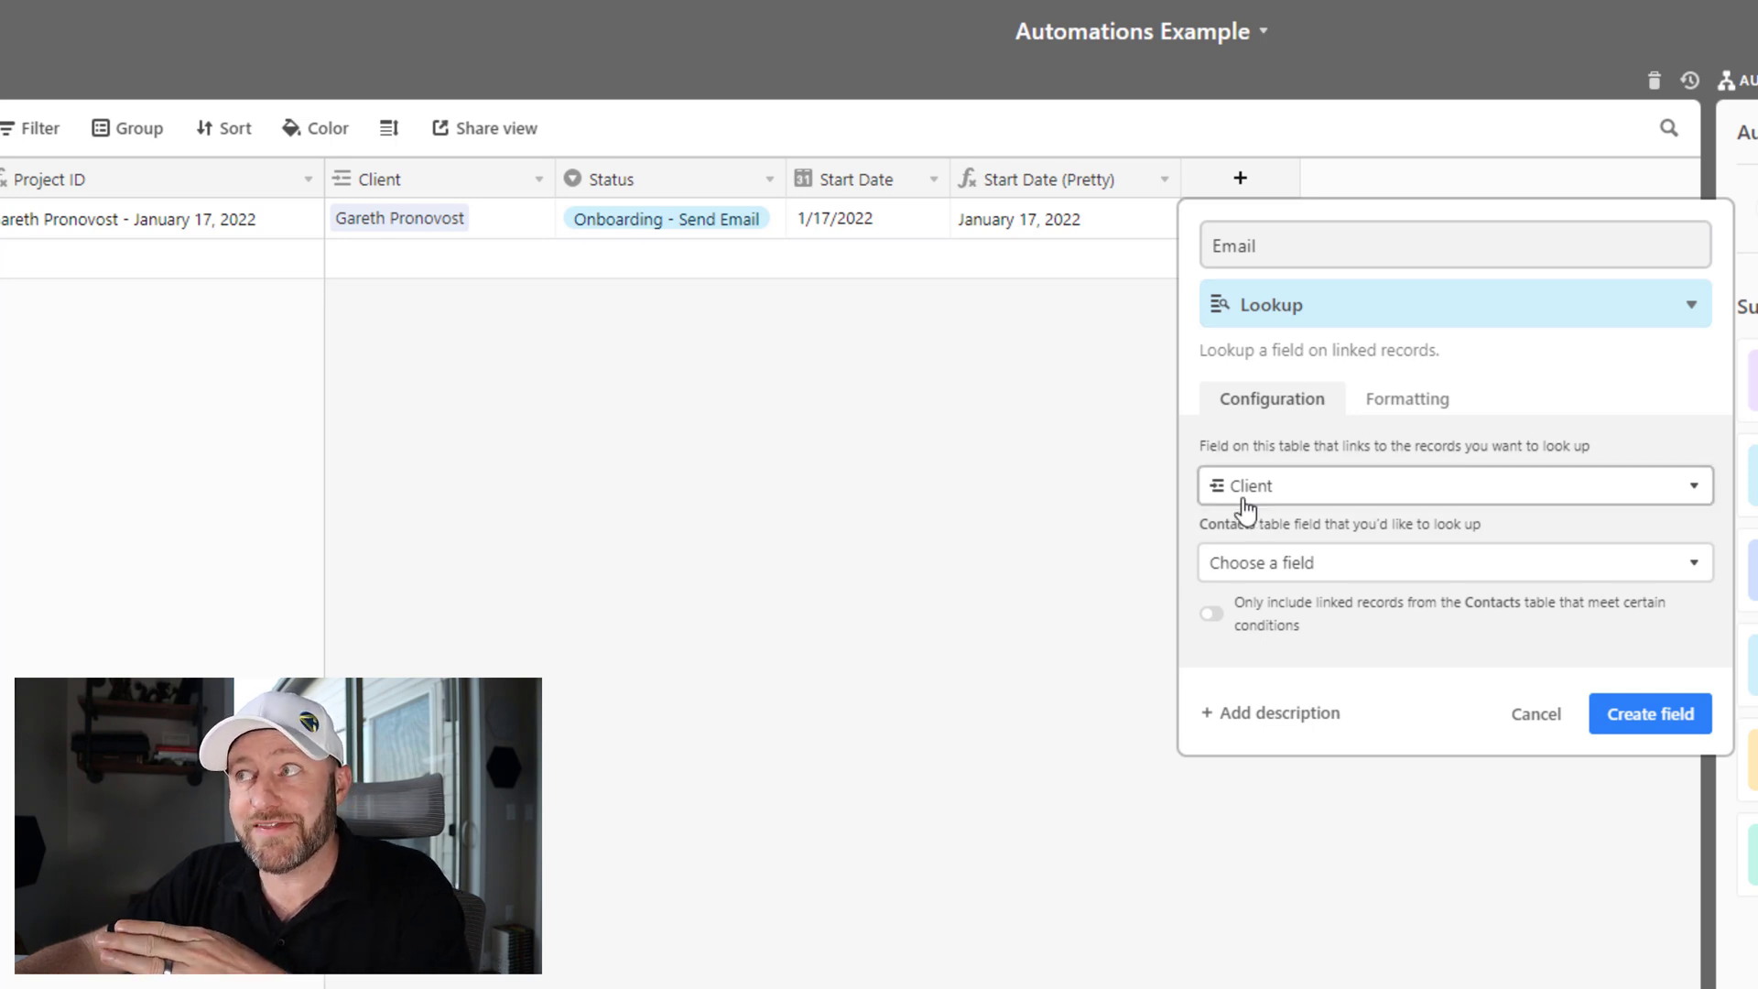
pyautogui.click(1301, 575)
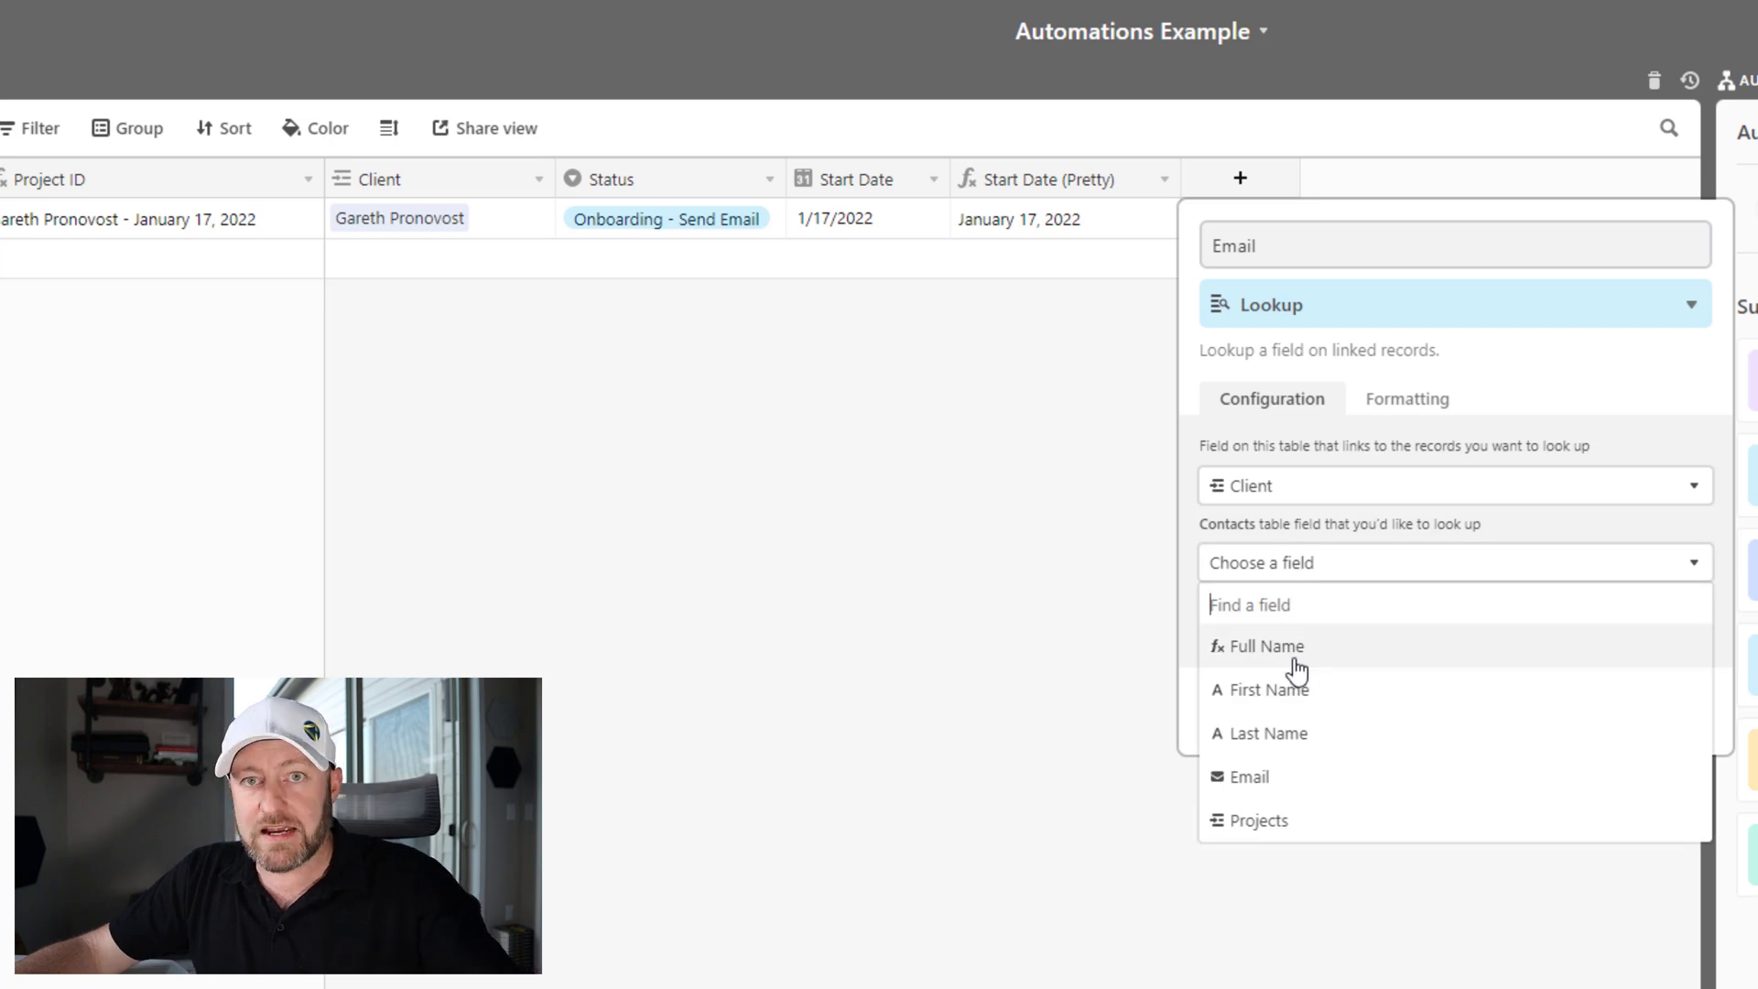
pyautogui.click(1242, 780)
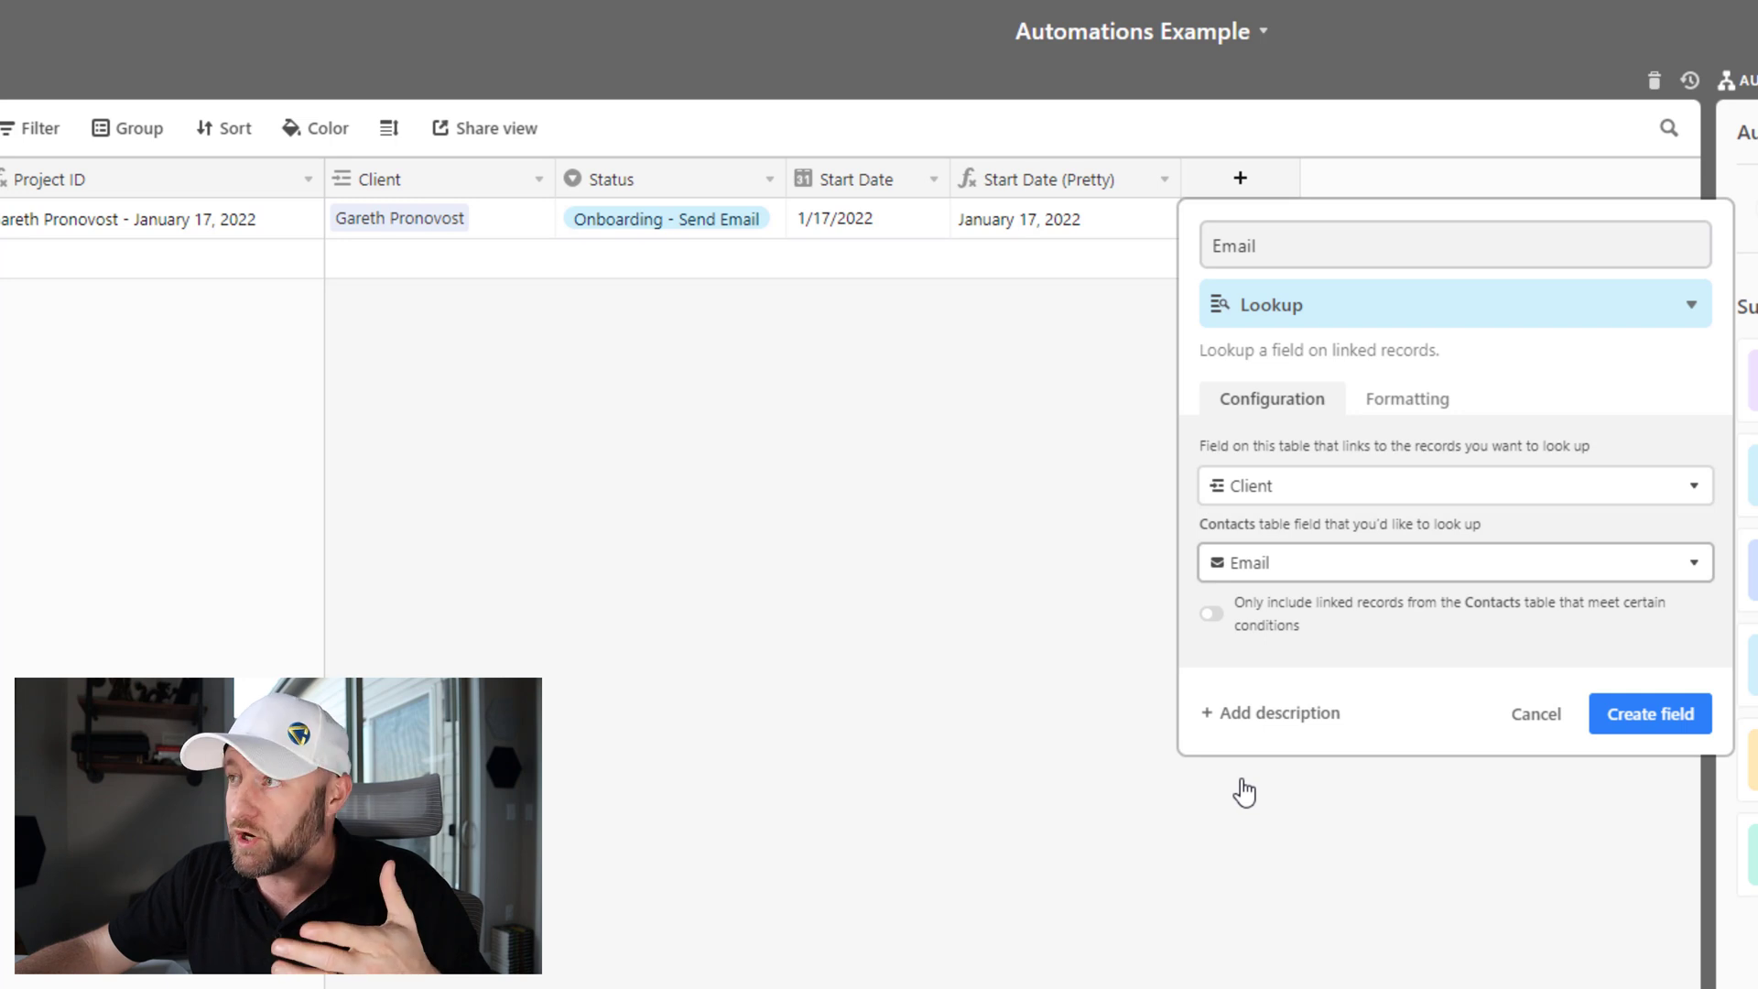
pyautogui.click(1646, 715)
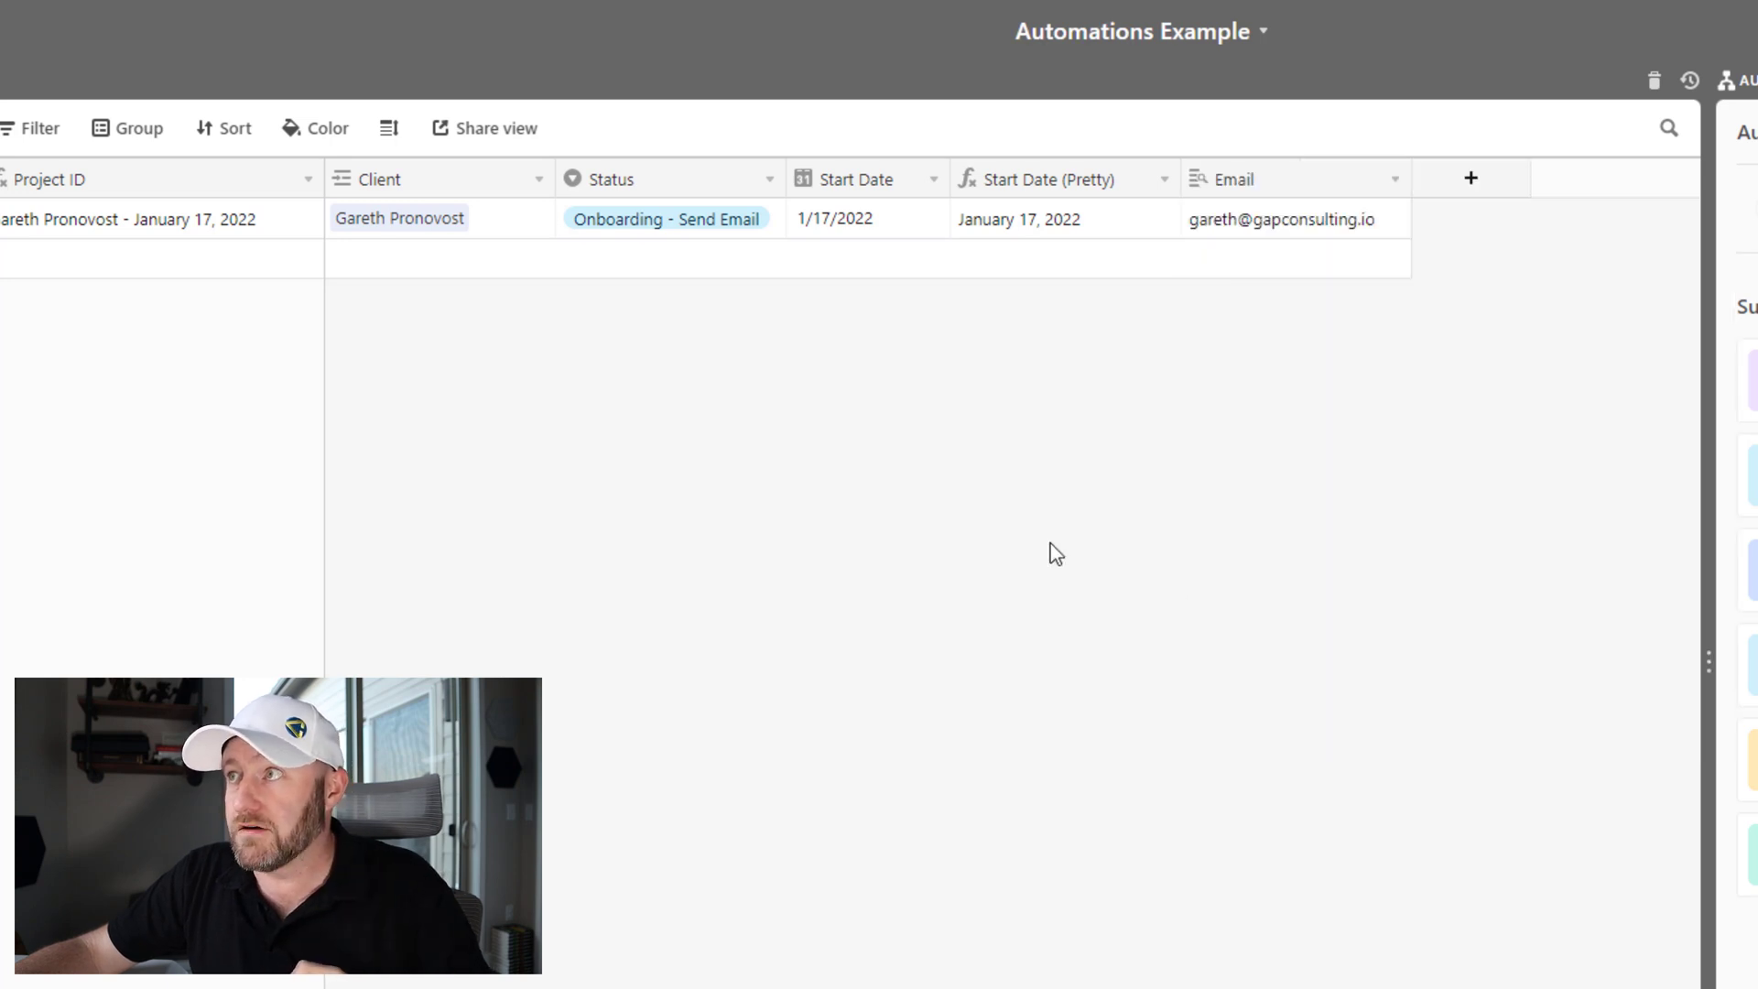
pyautogui.moveTo(1410, 175); pyautogui.dragTo(1424, 176)
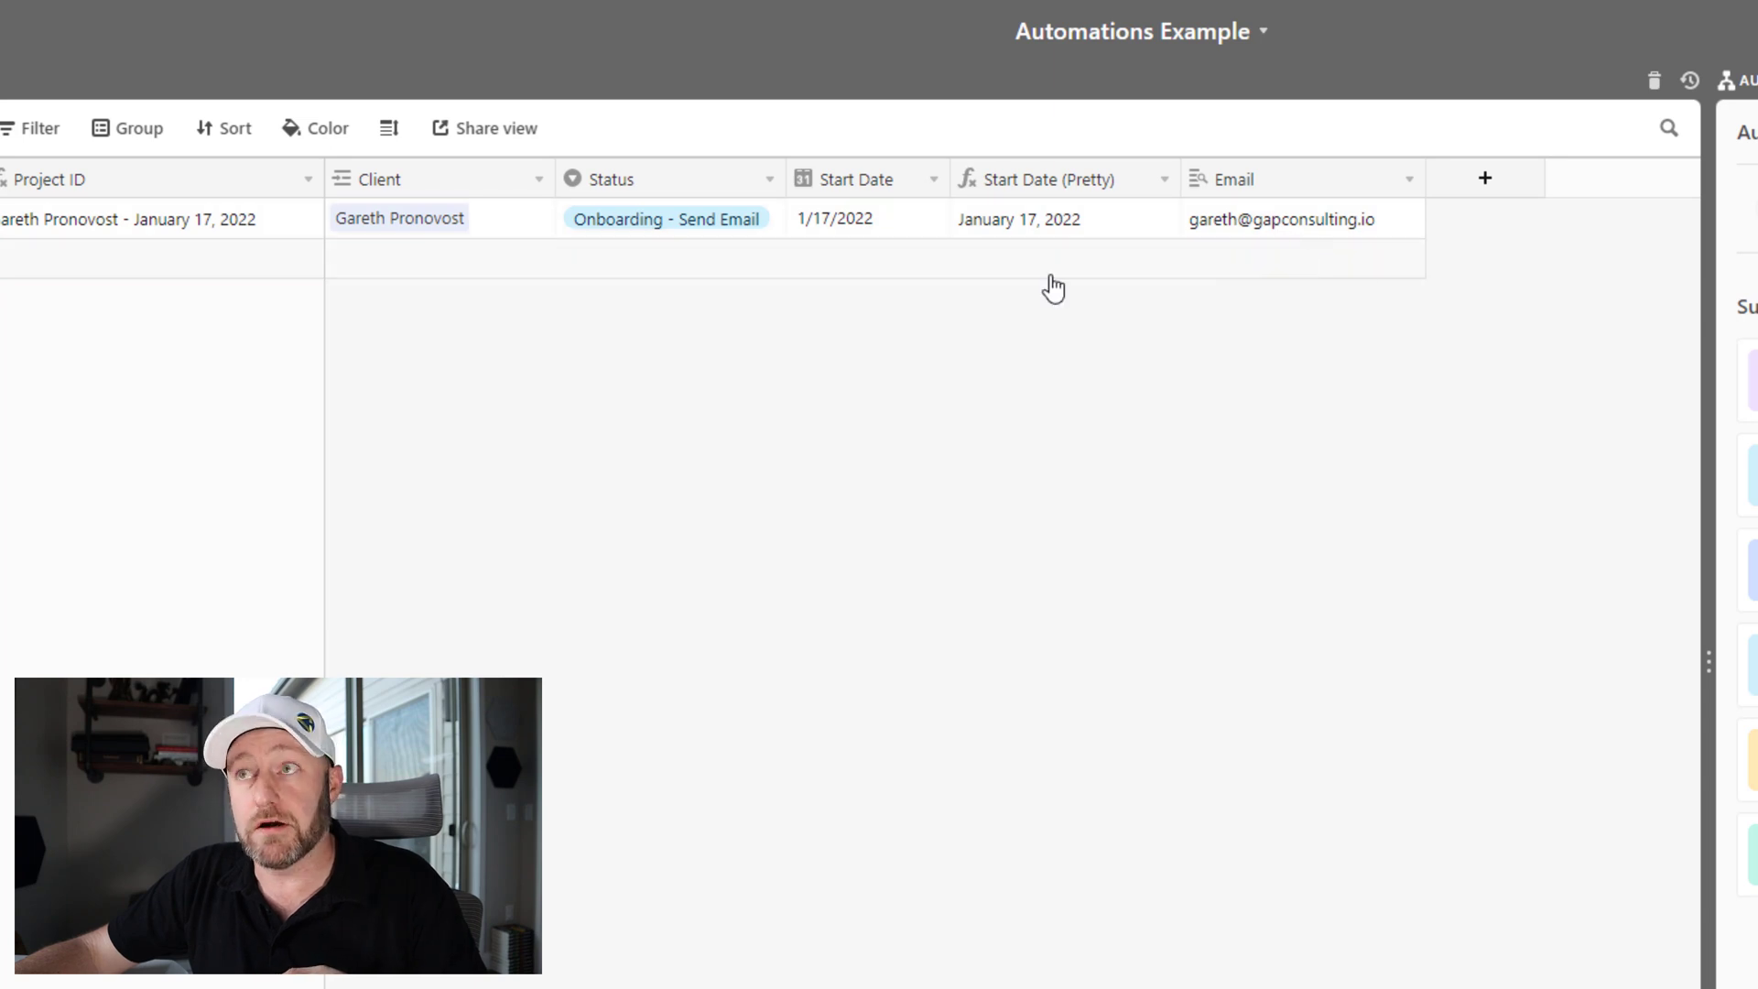
# Unlink and relink the project's Client record, then reopen Automation 1's trigger settings
pyautogui.click(380, 220)
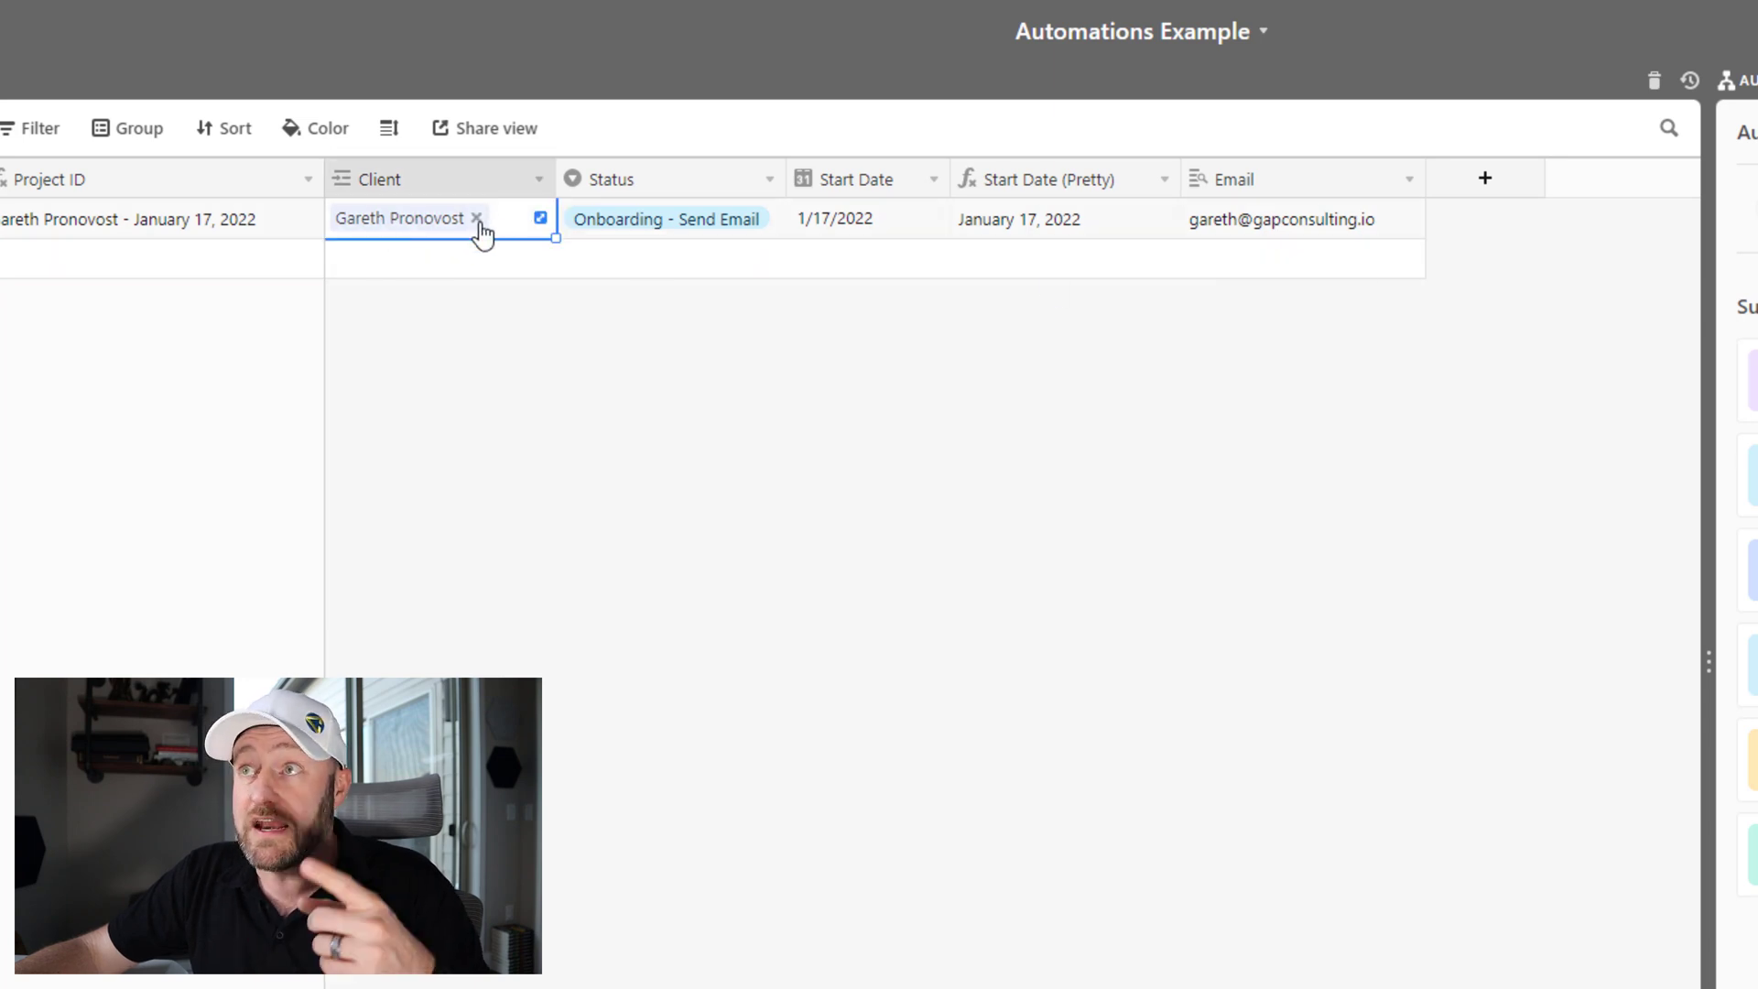
pyautogui.click(479, 220)
pyautogui.click(813, 400)
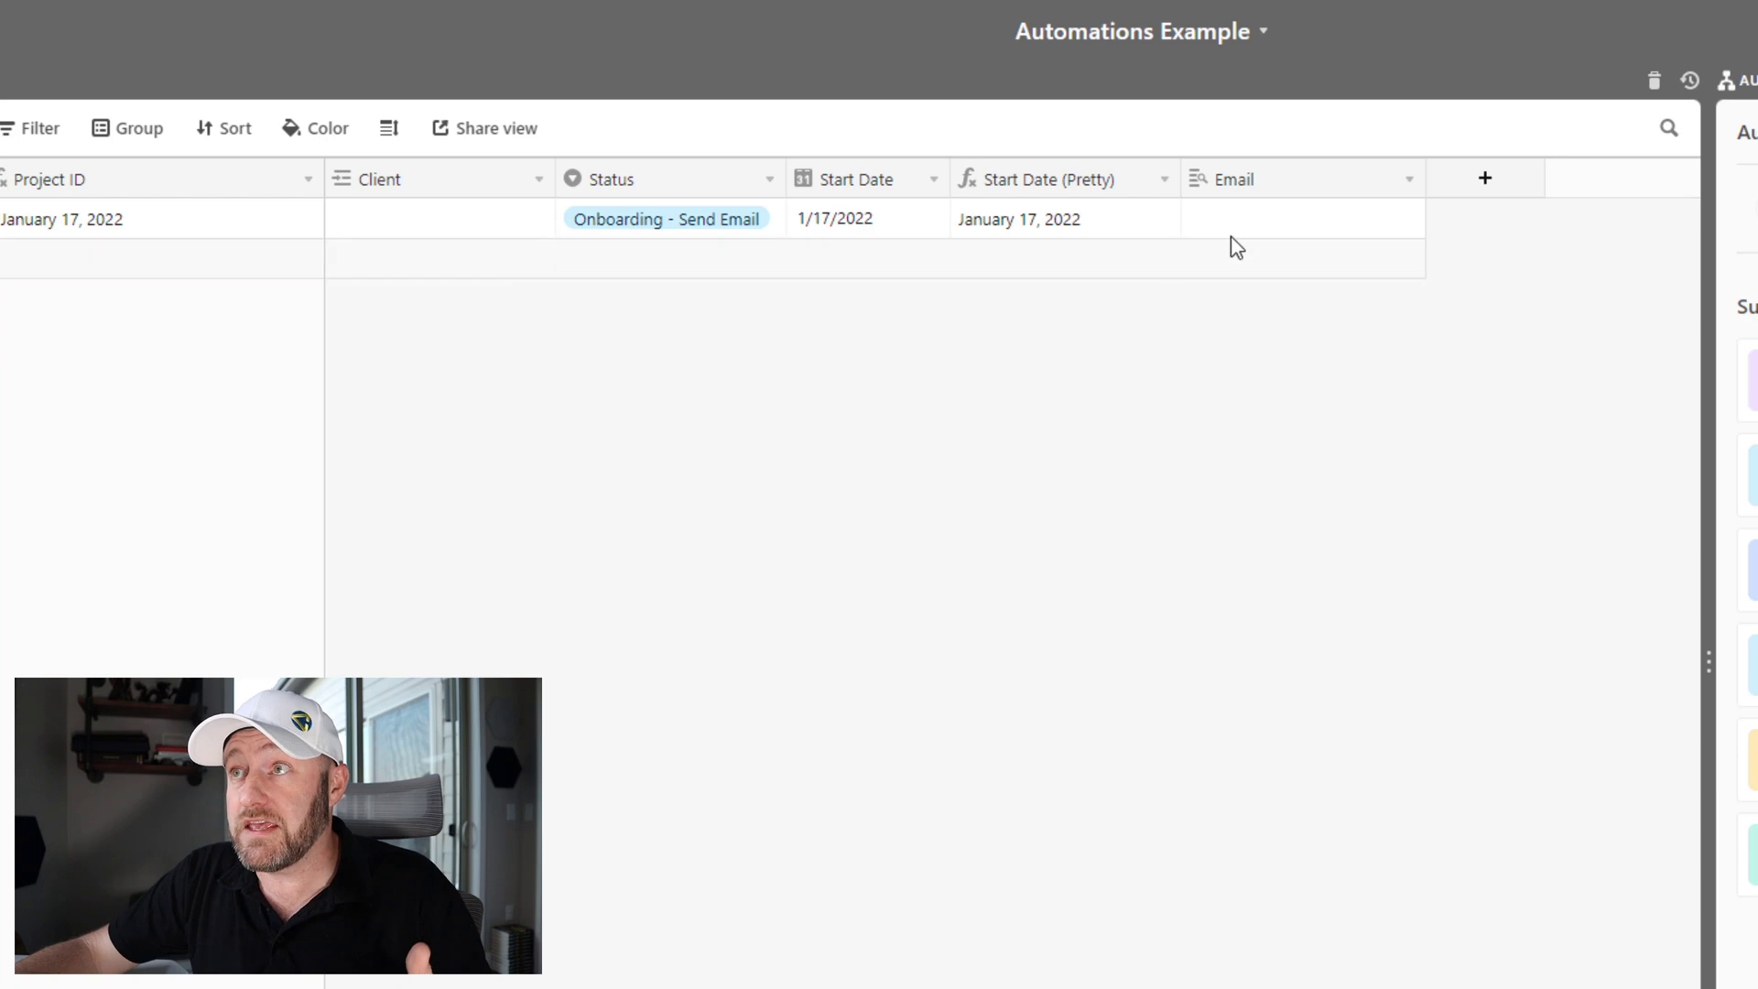
pyautogui.click(373, 222)
pyautogui.click(346, 217)
pyautogui.click(291, 180)
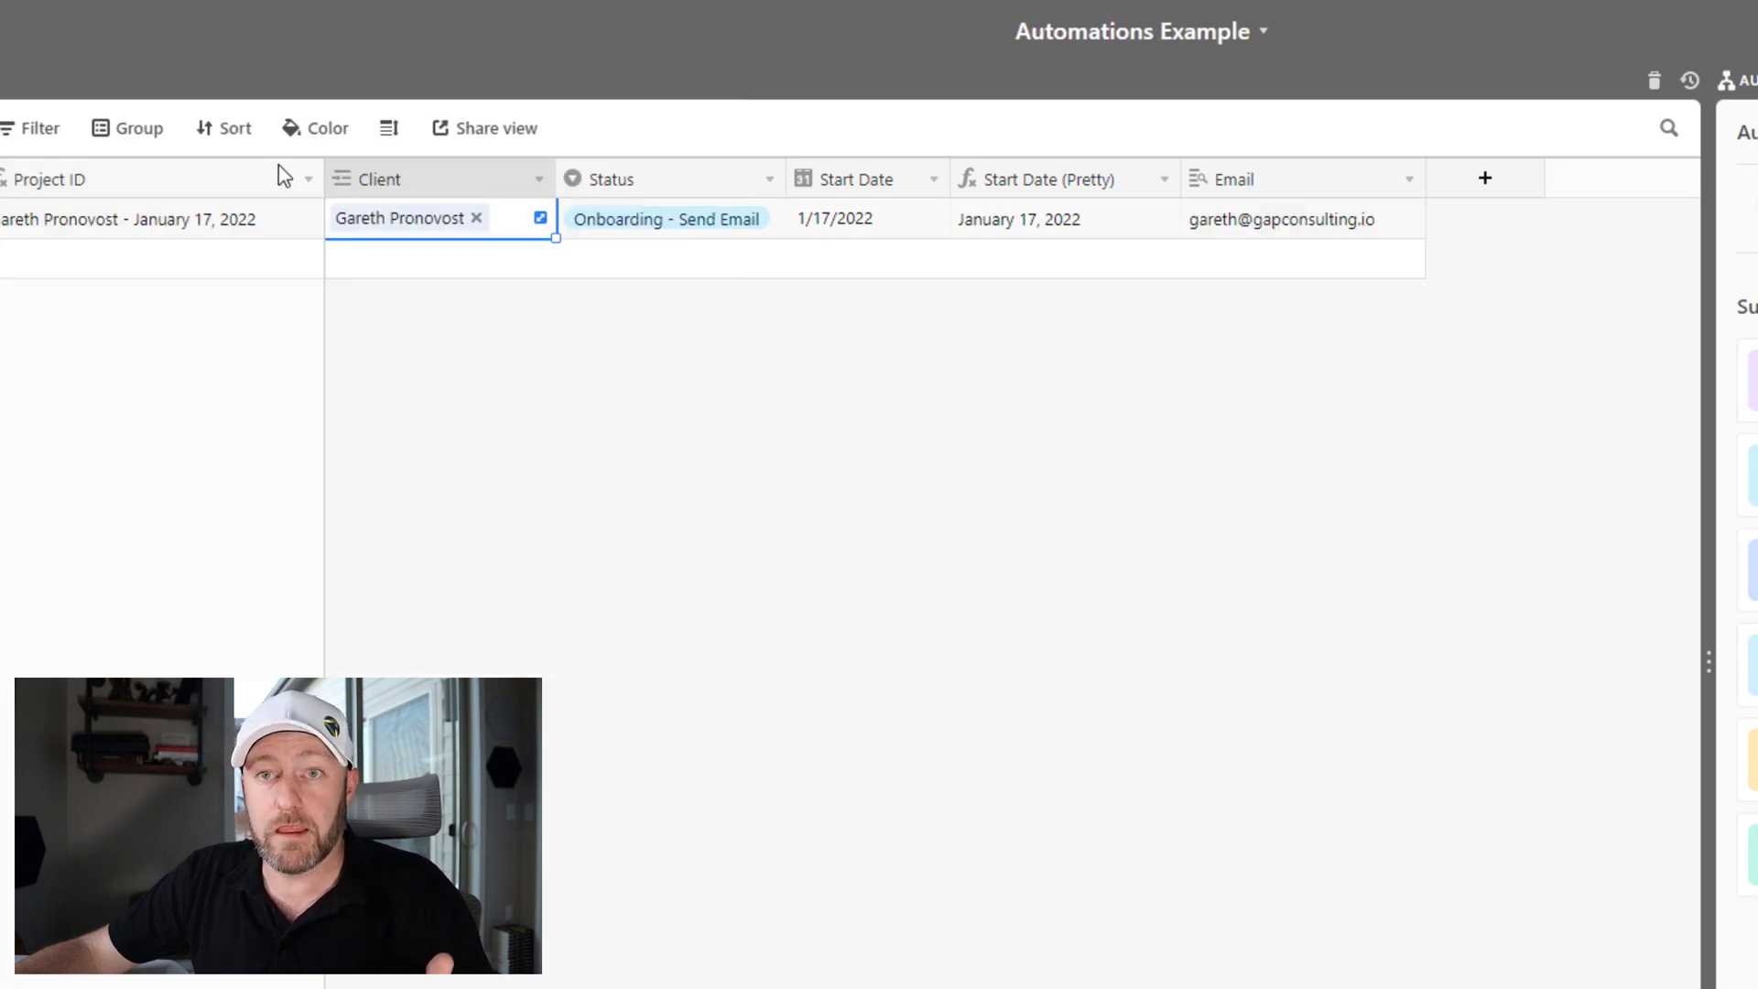
pyautogui.click(879, 570)
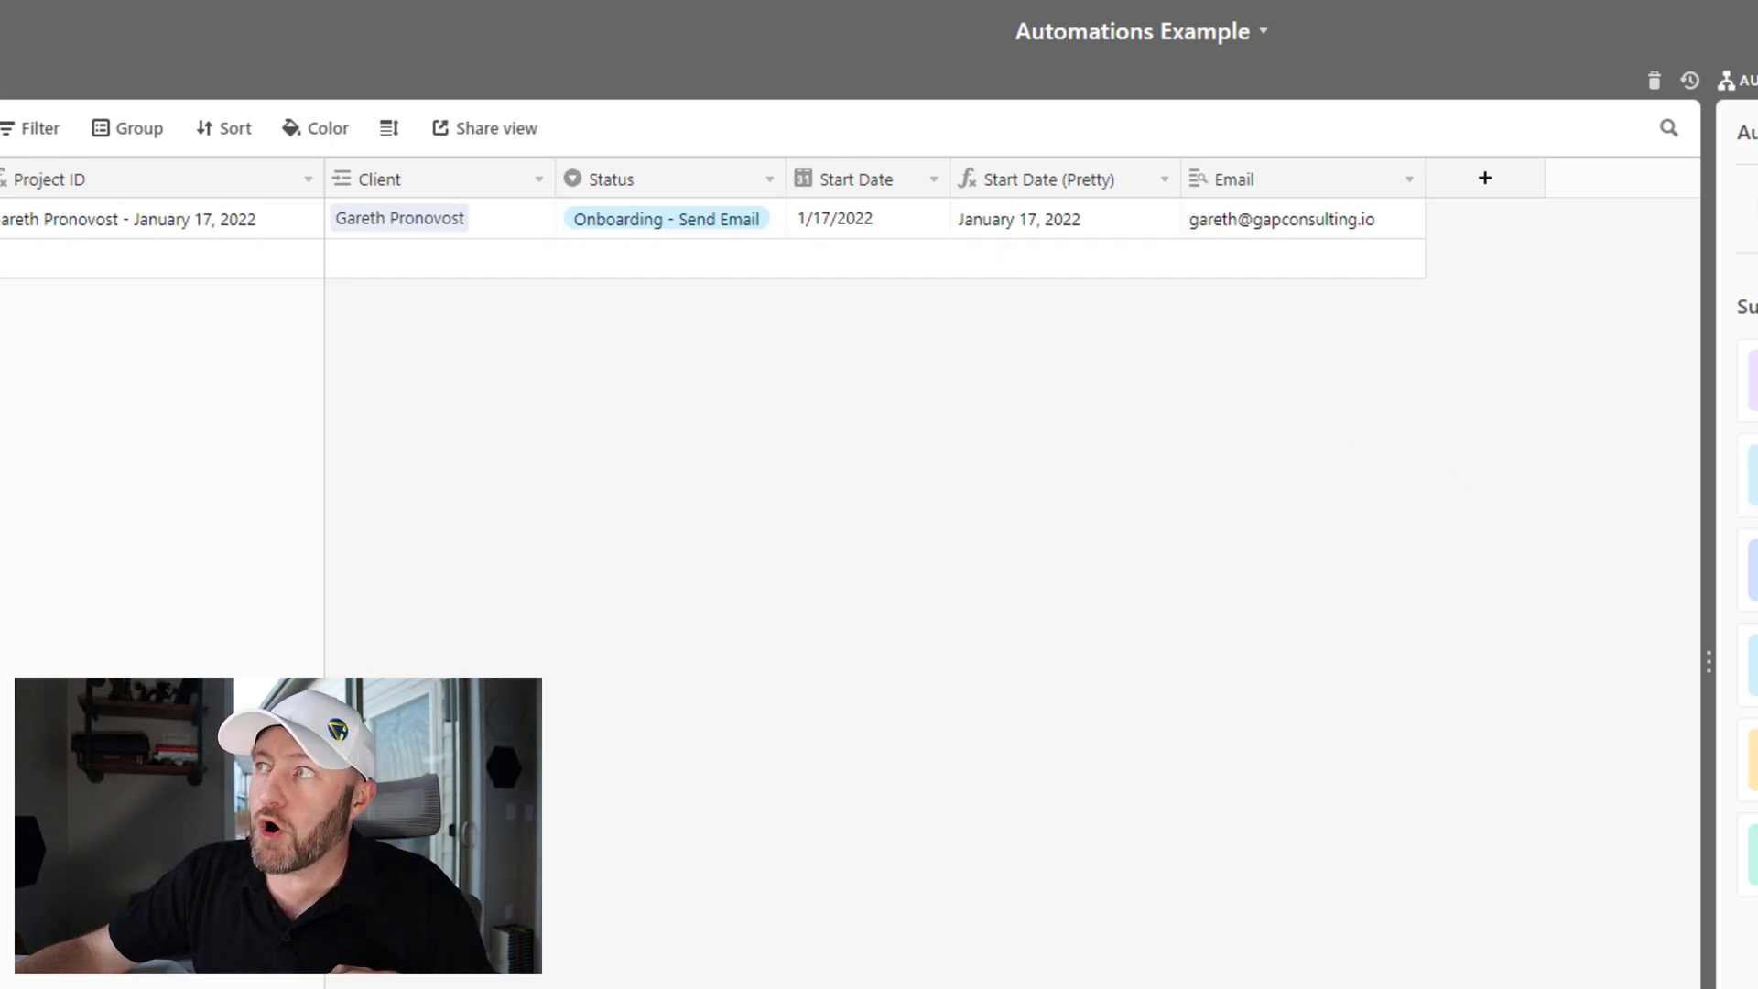
pyautogui.click(1566, 225)
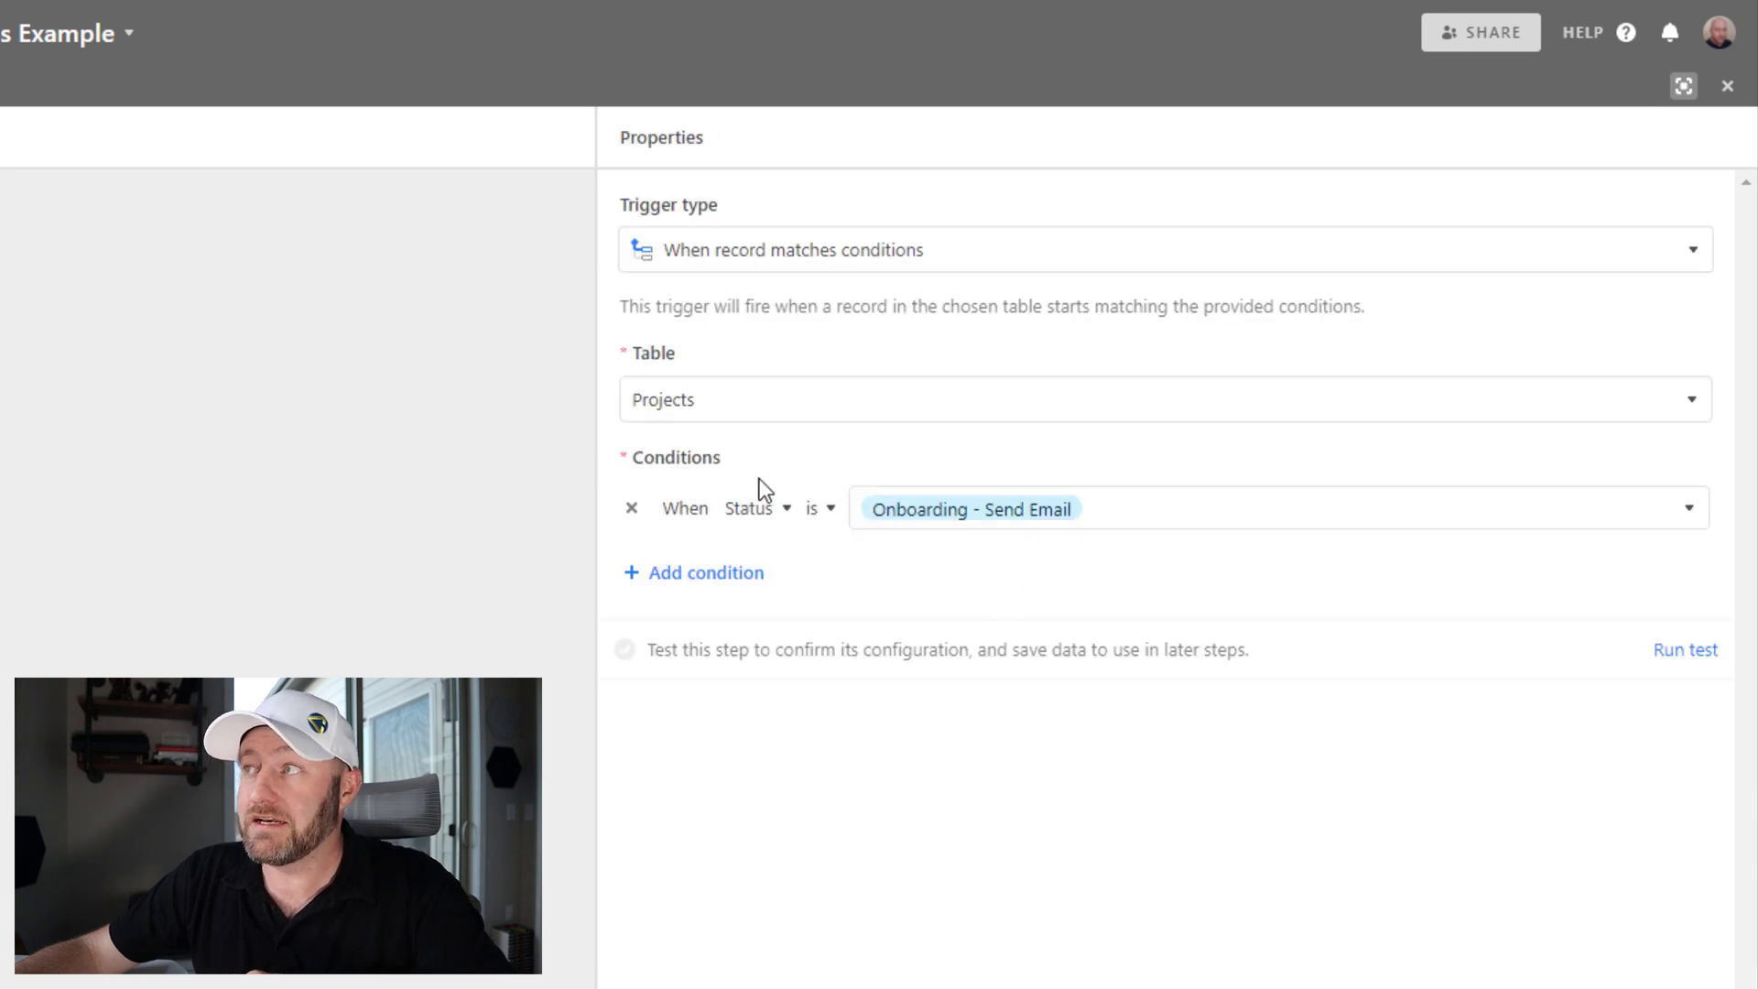
# Add two trigger conditions: Email is not empty and Start Date (Pretty) is not empty
pyautogui.click(712, 574)
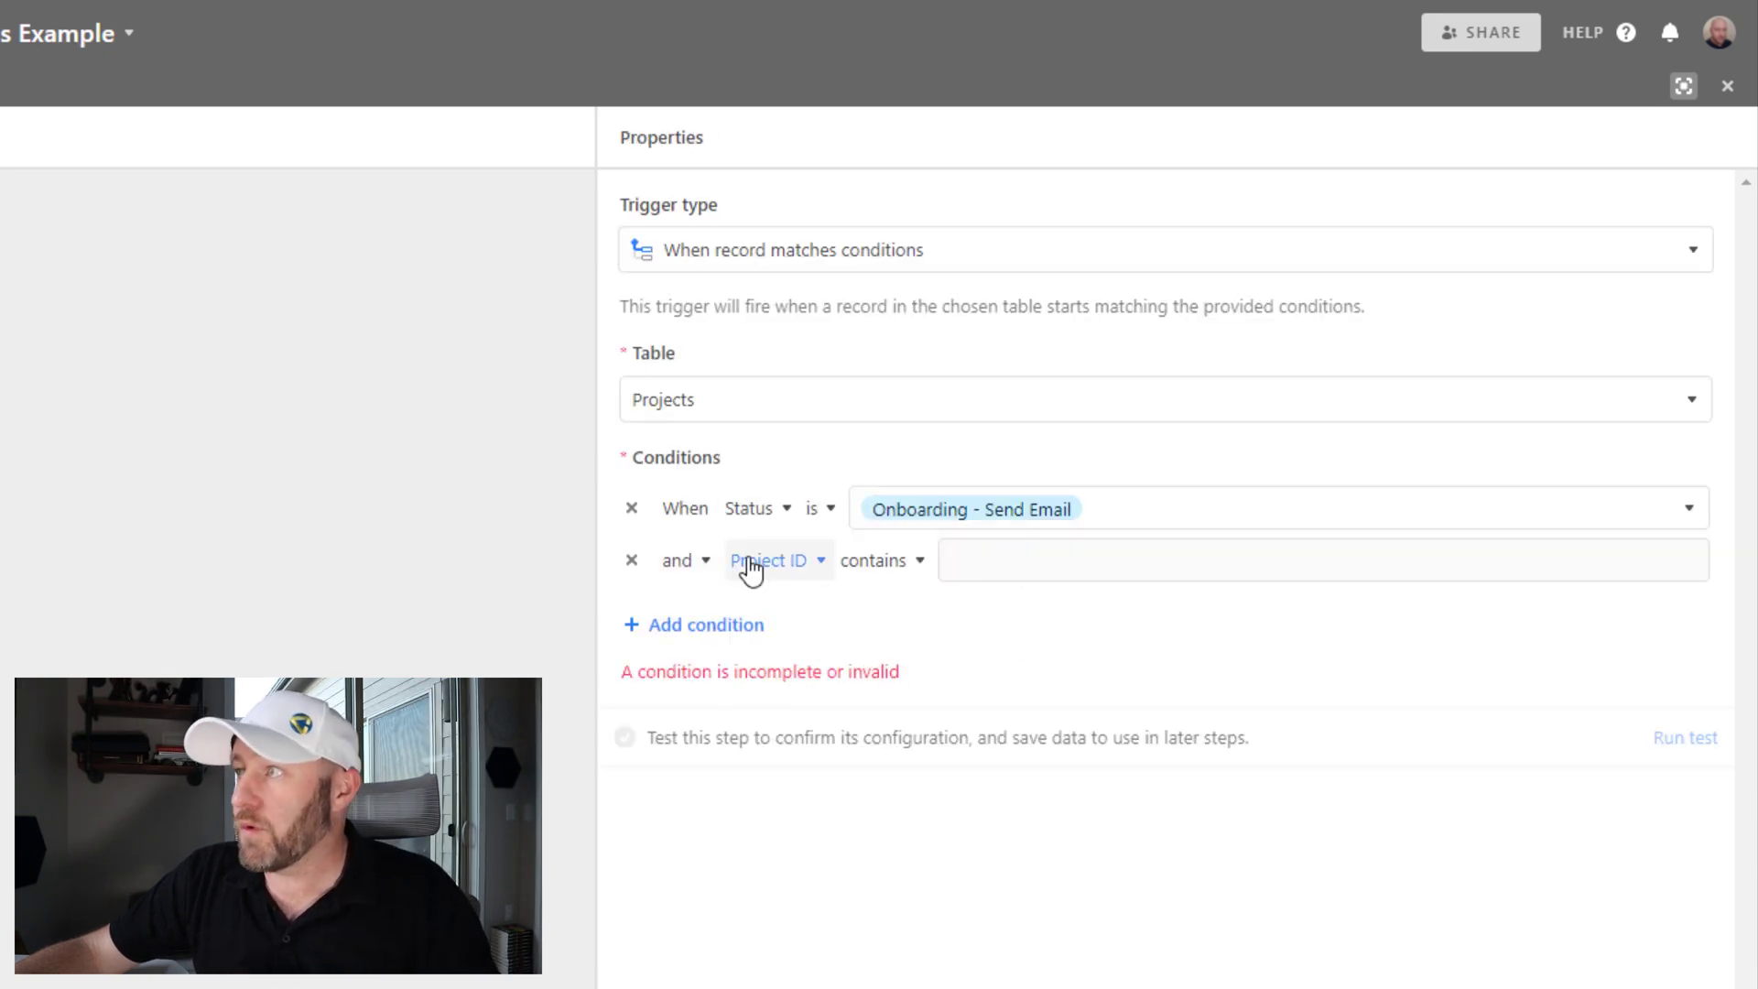
pyautogui.click(747, 564)
pyautogui.click(783, 883)
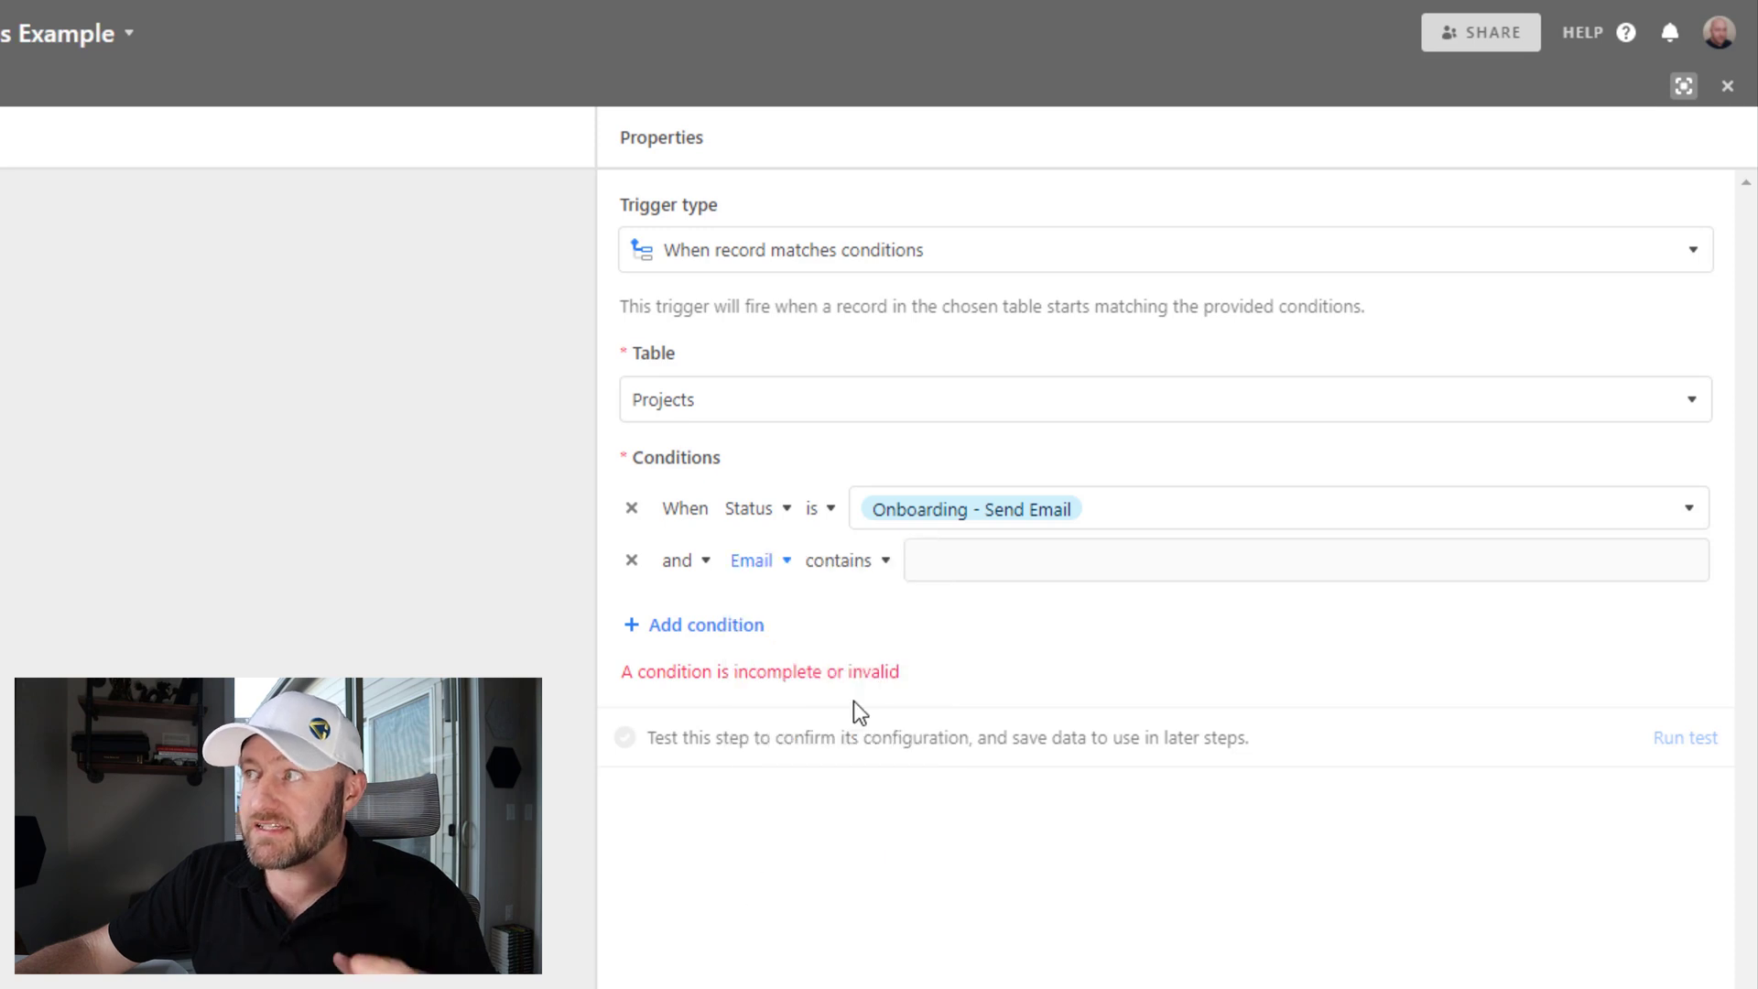
pyautogui.click(846, 564)
pyautogui.click(850, 882)
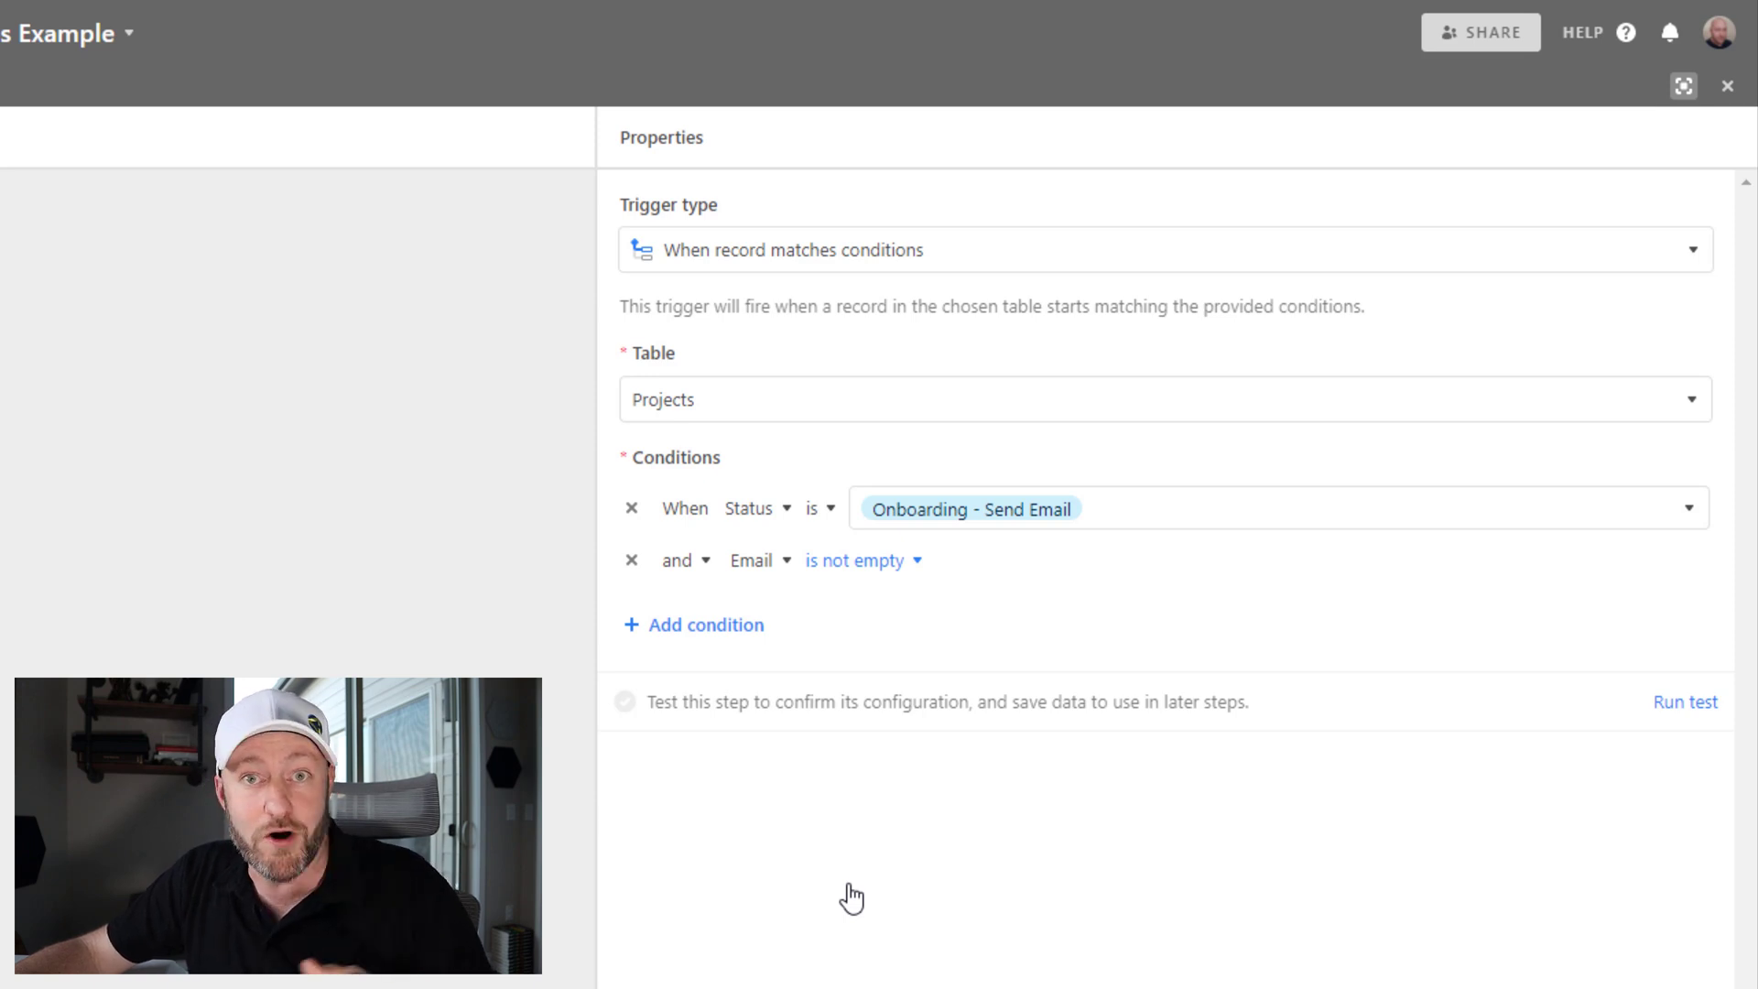
pyautogui.click(700, 624)
pyautogui.click(772, 618)
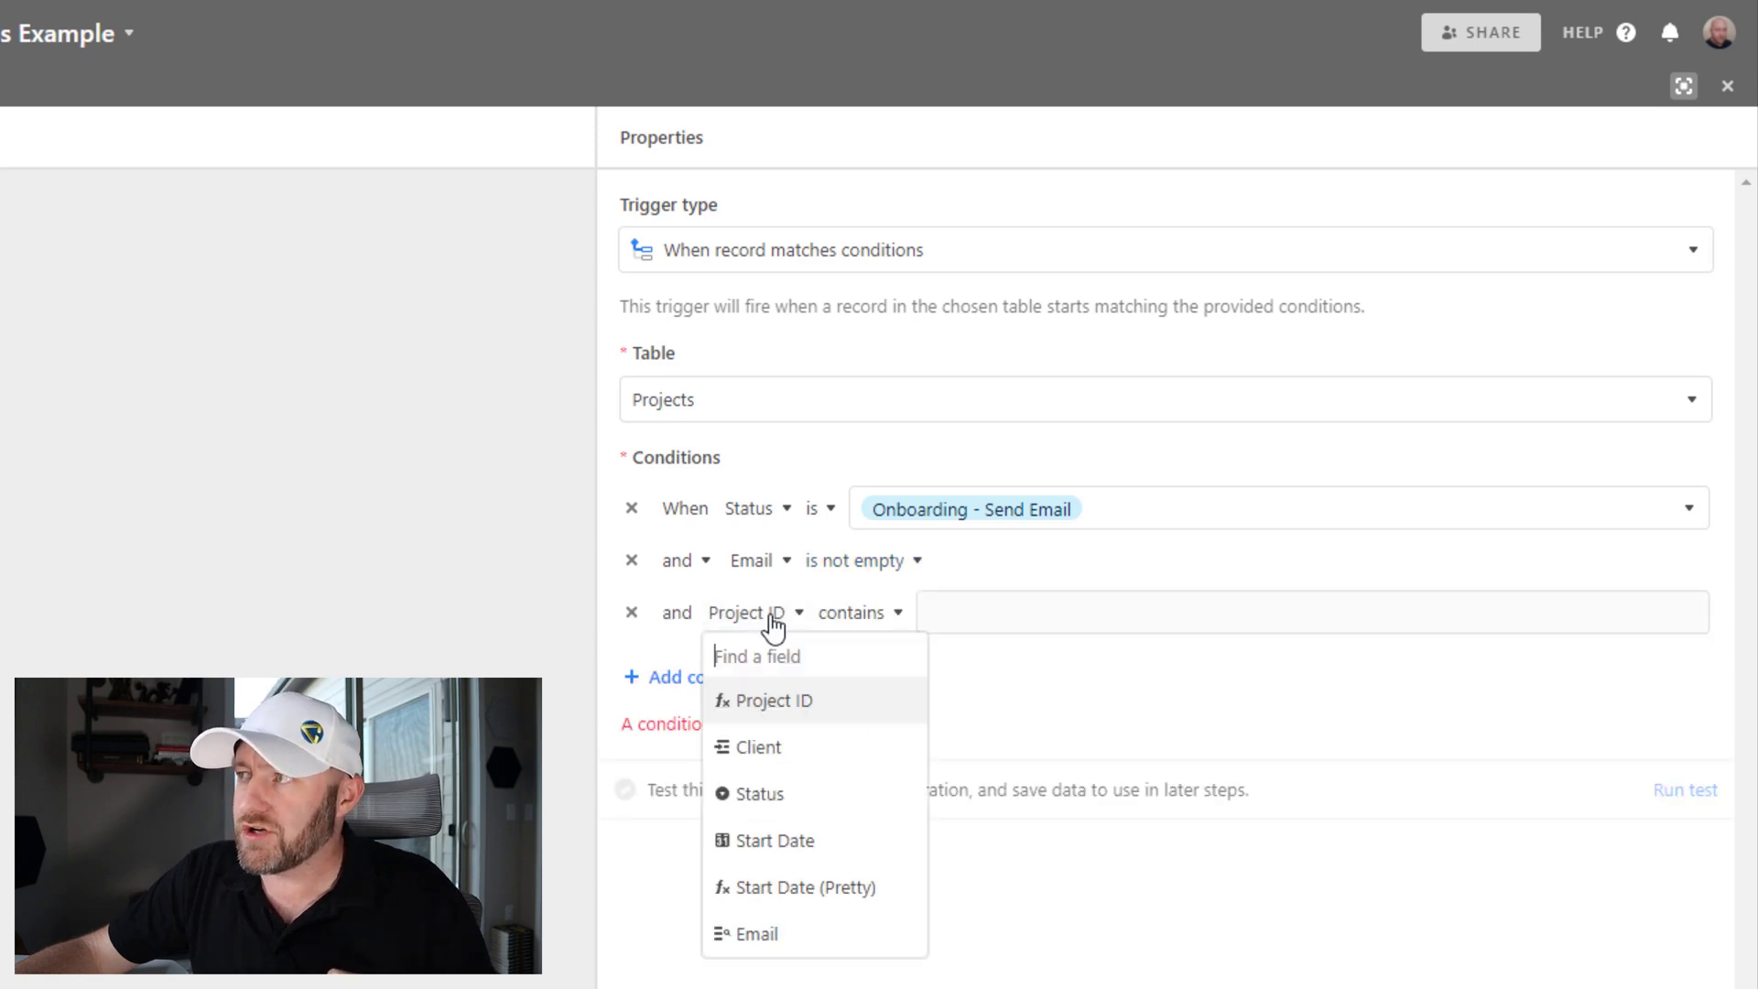
pyautogui.click(782, 893)
pyautogui.click(932, 616)
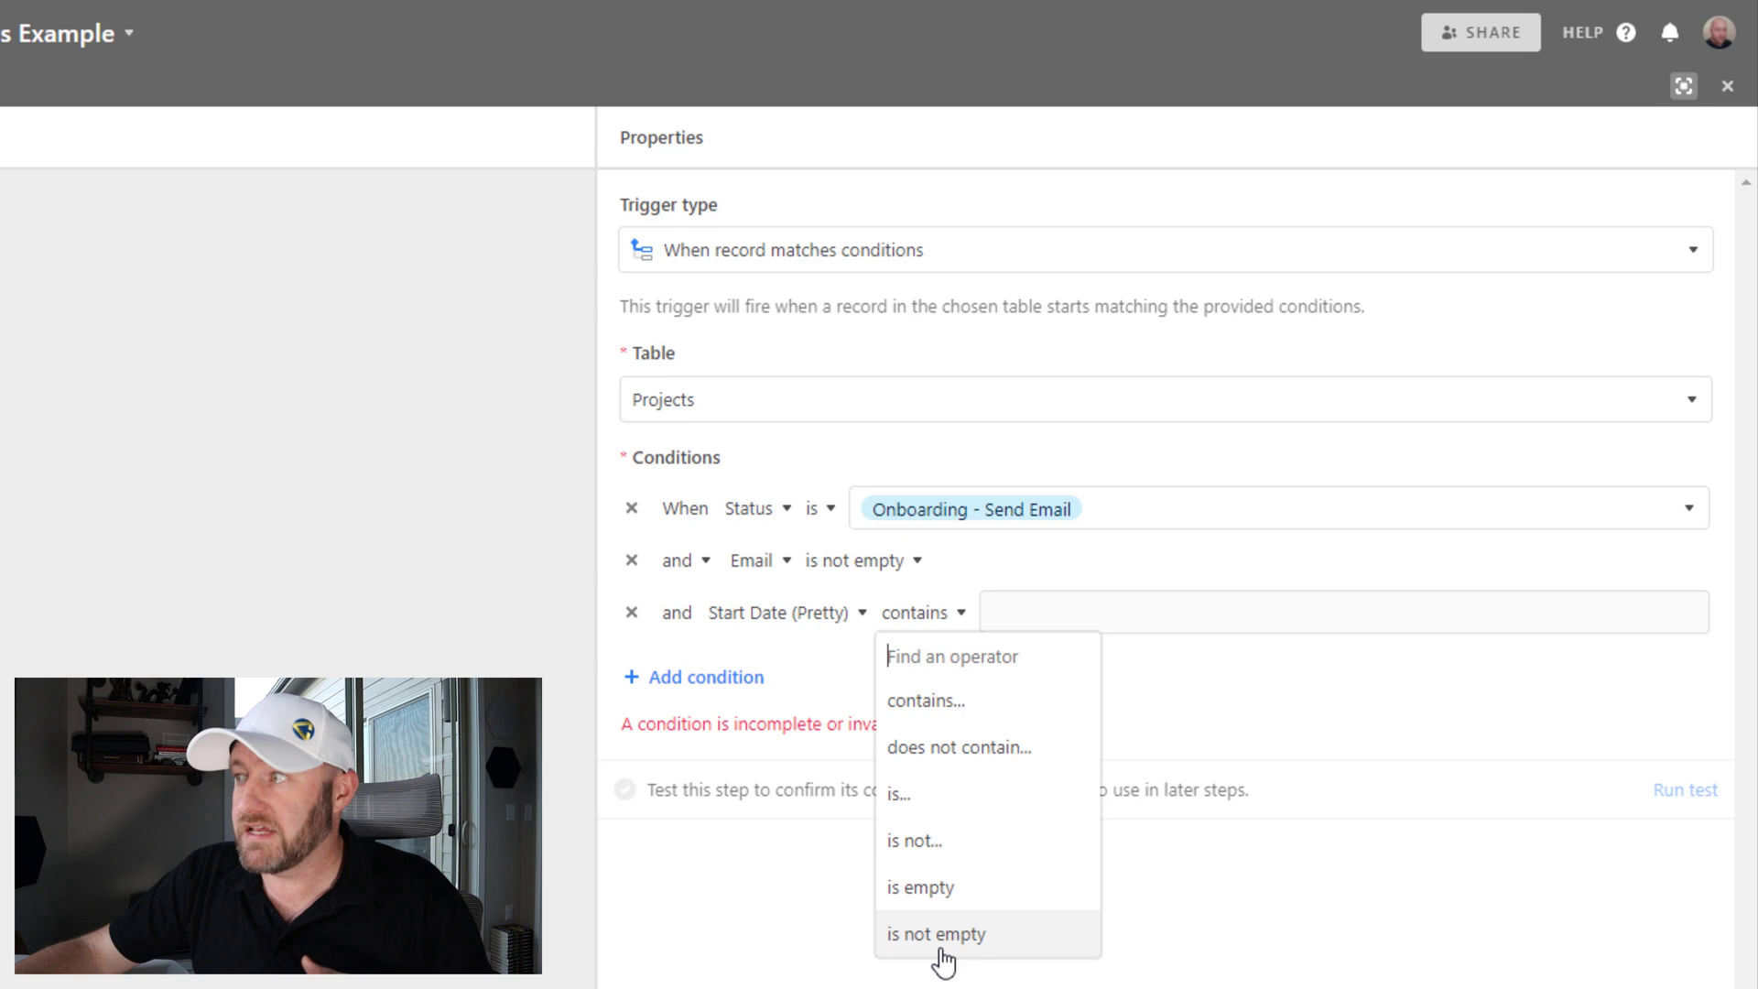
pyautogui.click(924, 935)
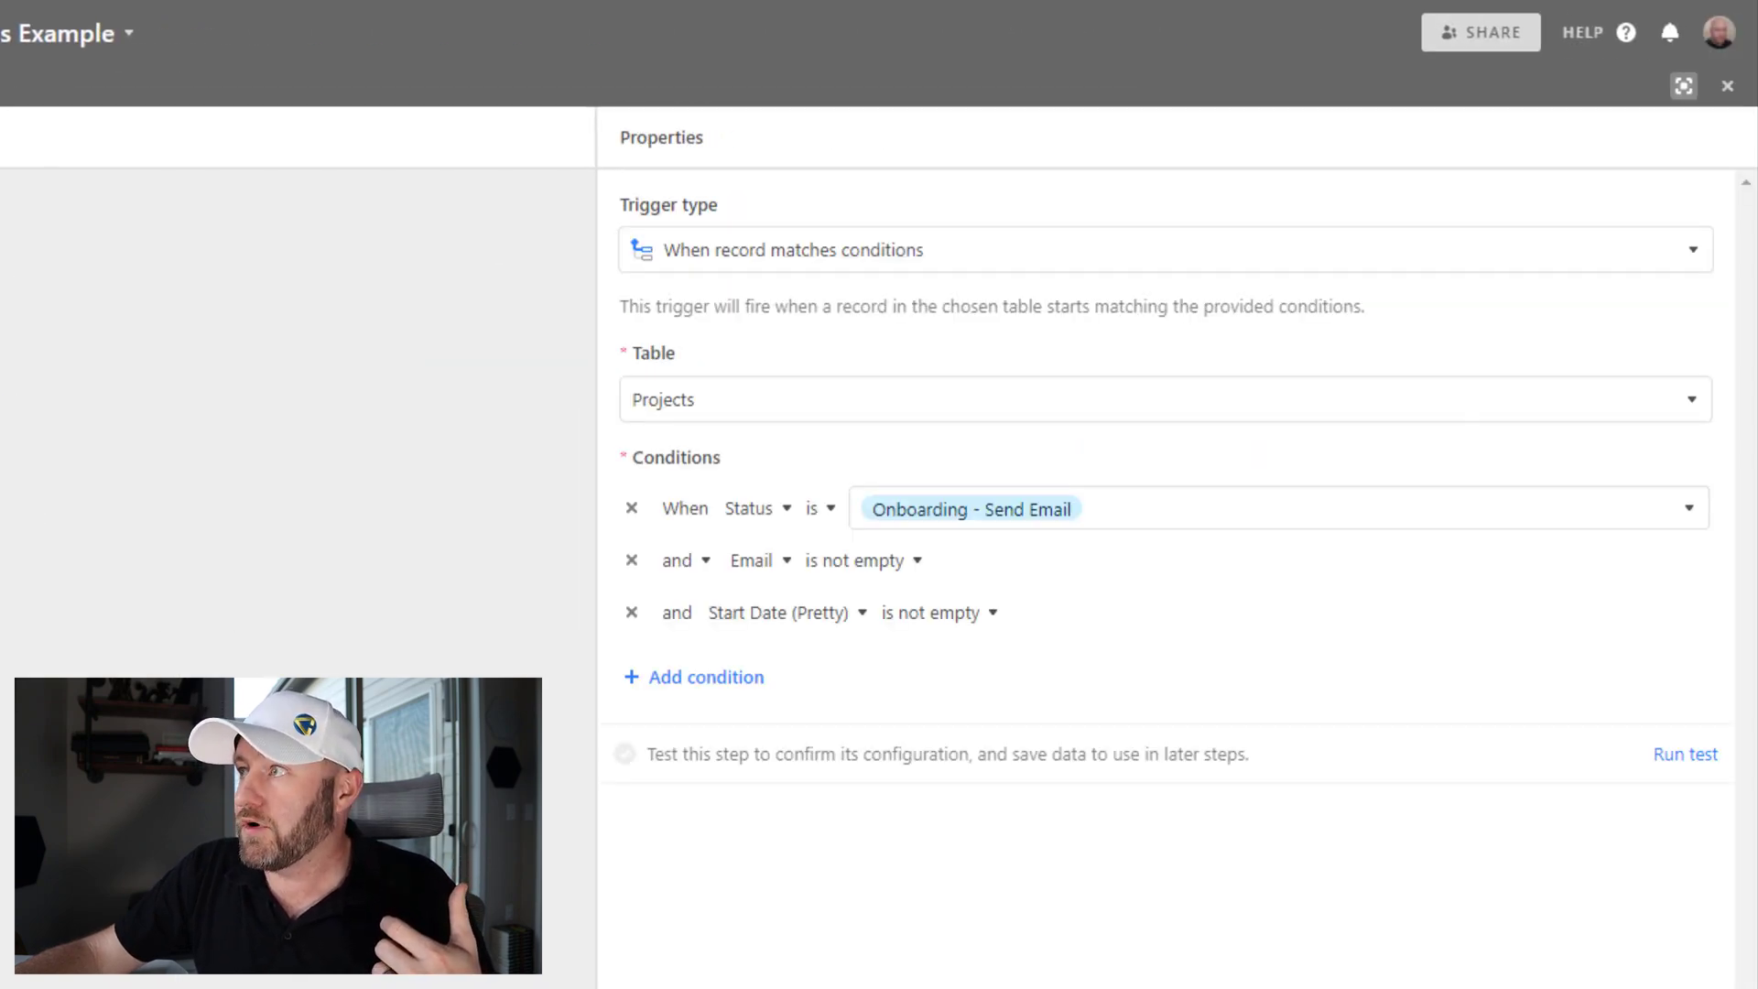
# Run the trigger test and confirm it reports 'Test ran successfully'
pyautogui.click(1705, 765)
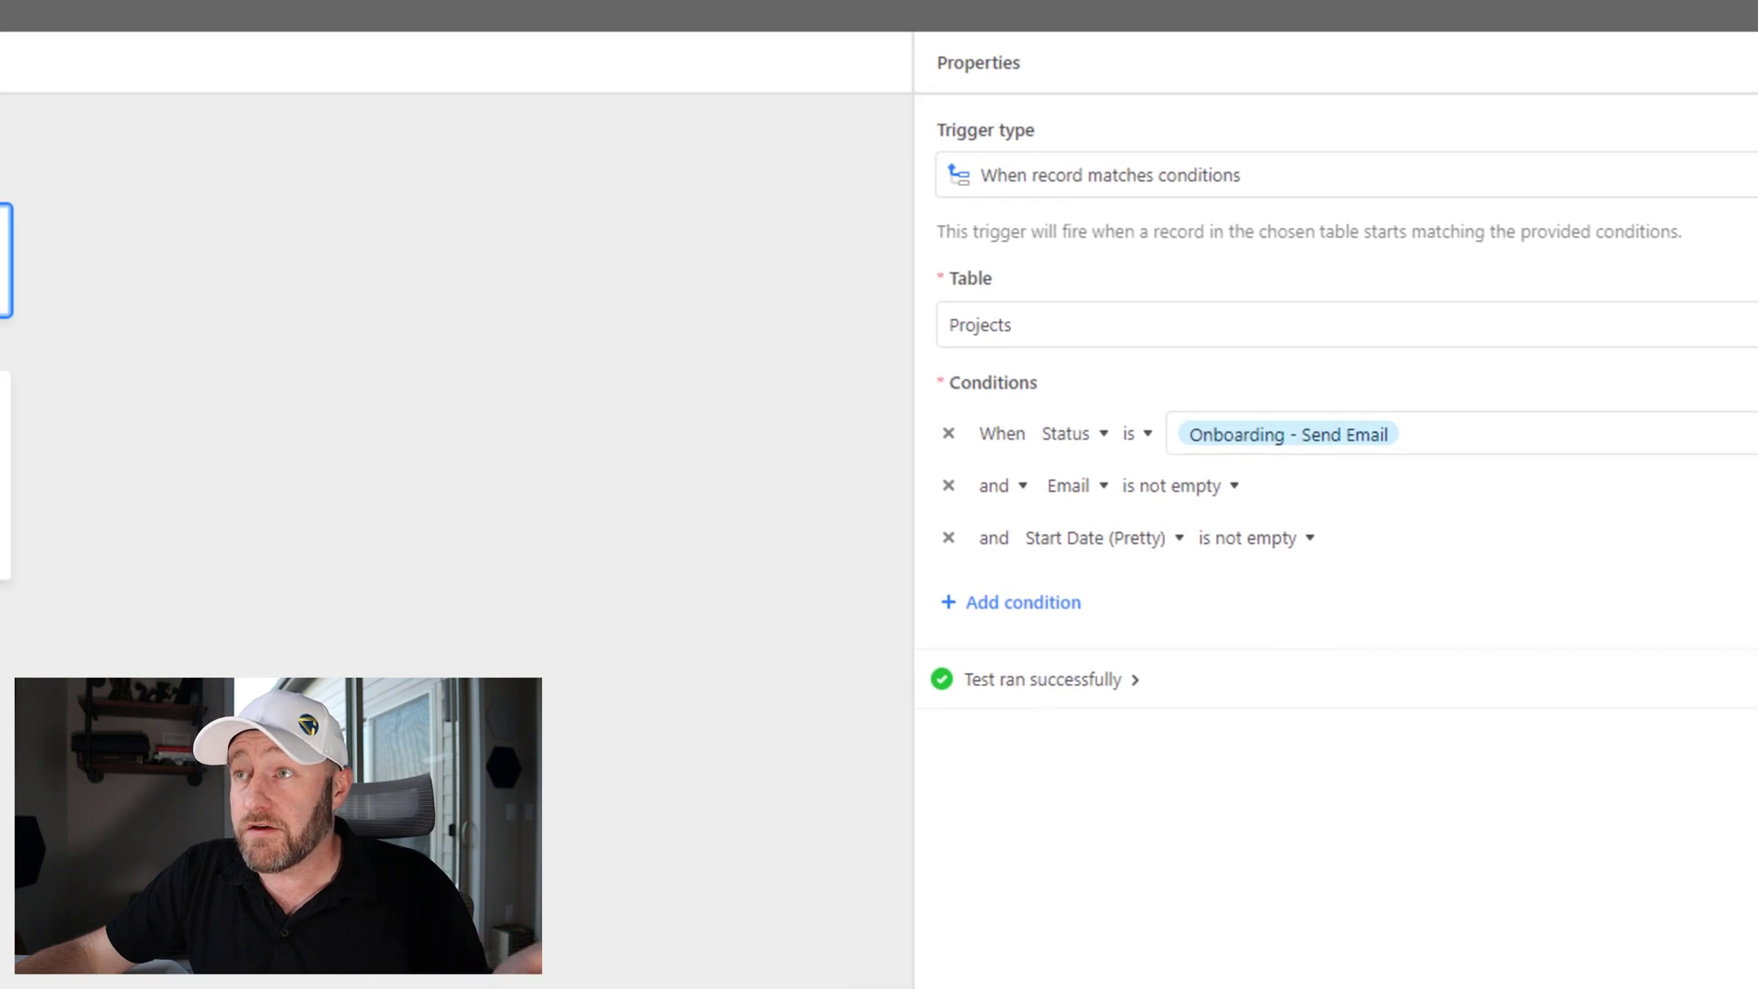
# Add a Gmail 'Send email' action and choose the connected Gmail account as sender
pyautogui.click(785, 287)
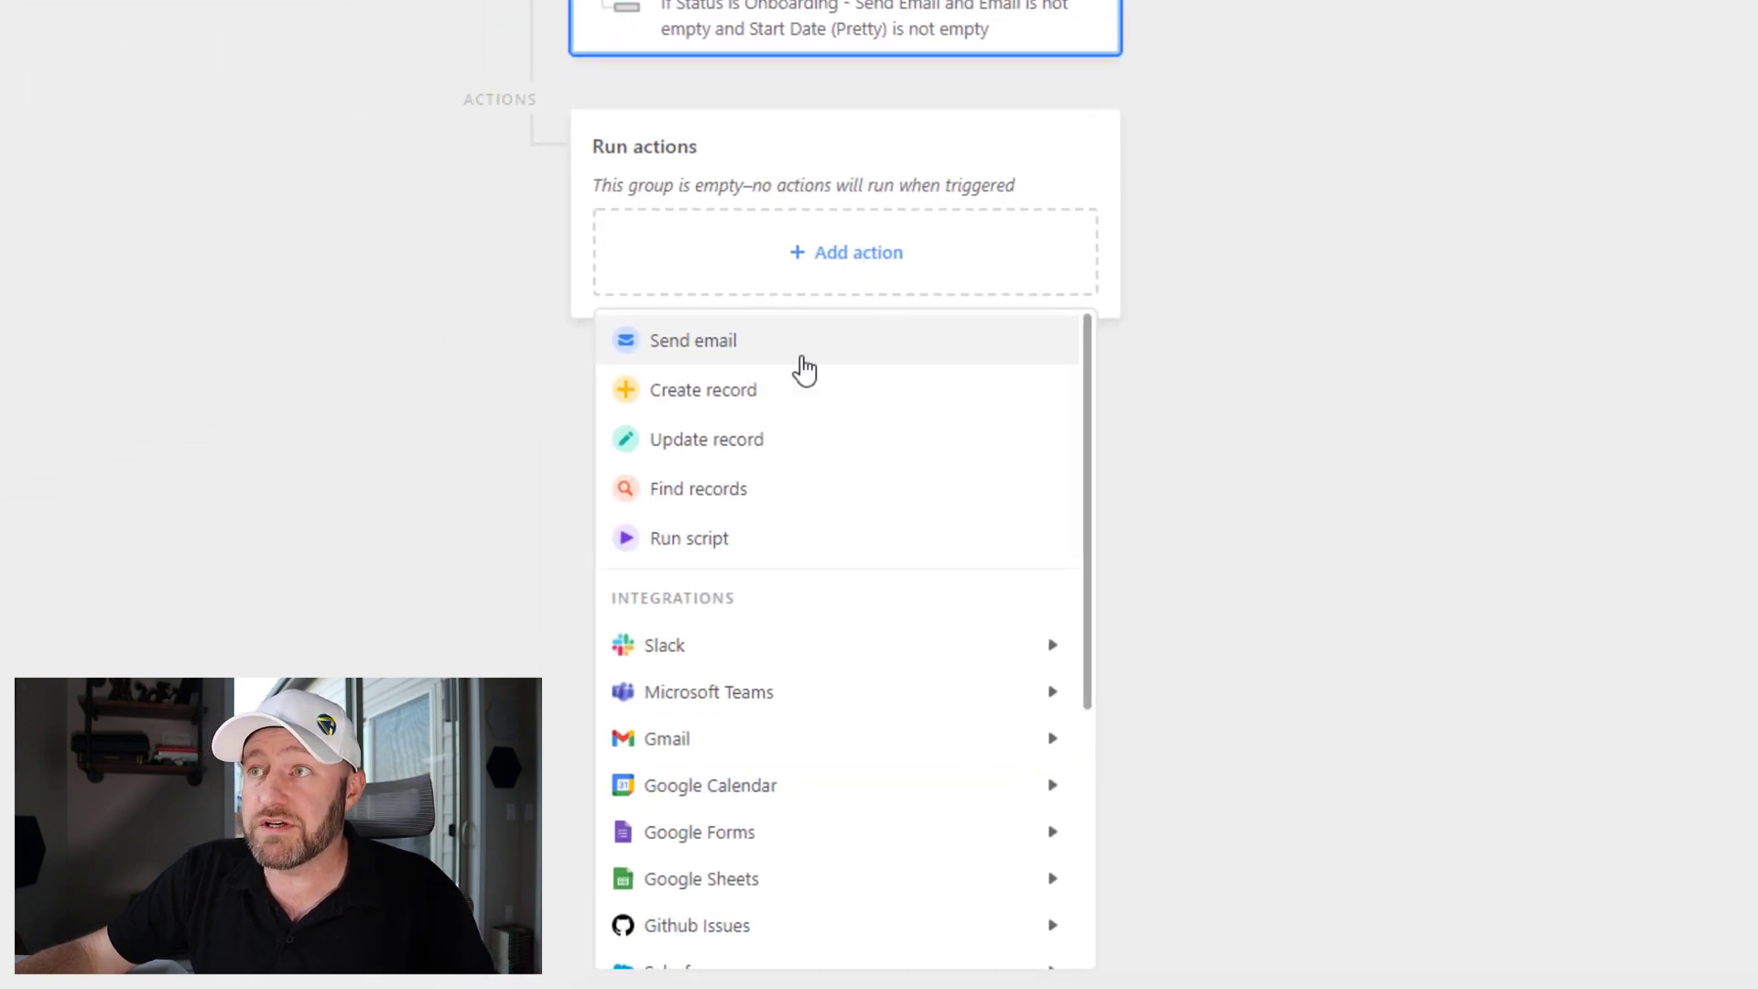
pyautogui.moveTo(842, 655)
pyautogui.scroll(-3, 829, 622)
pyautogui.moveTo(769, 490)
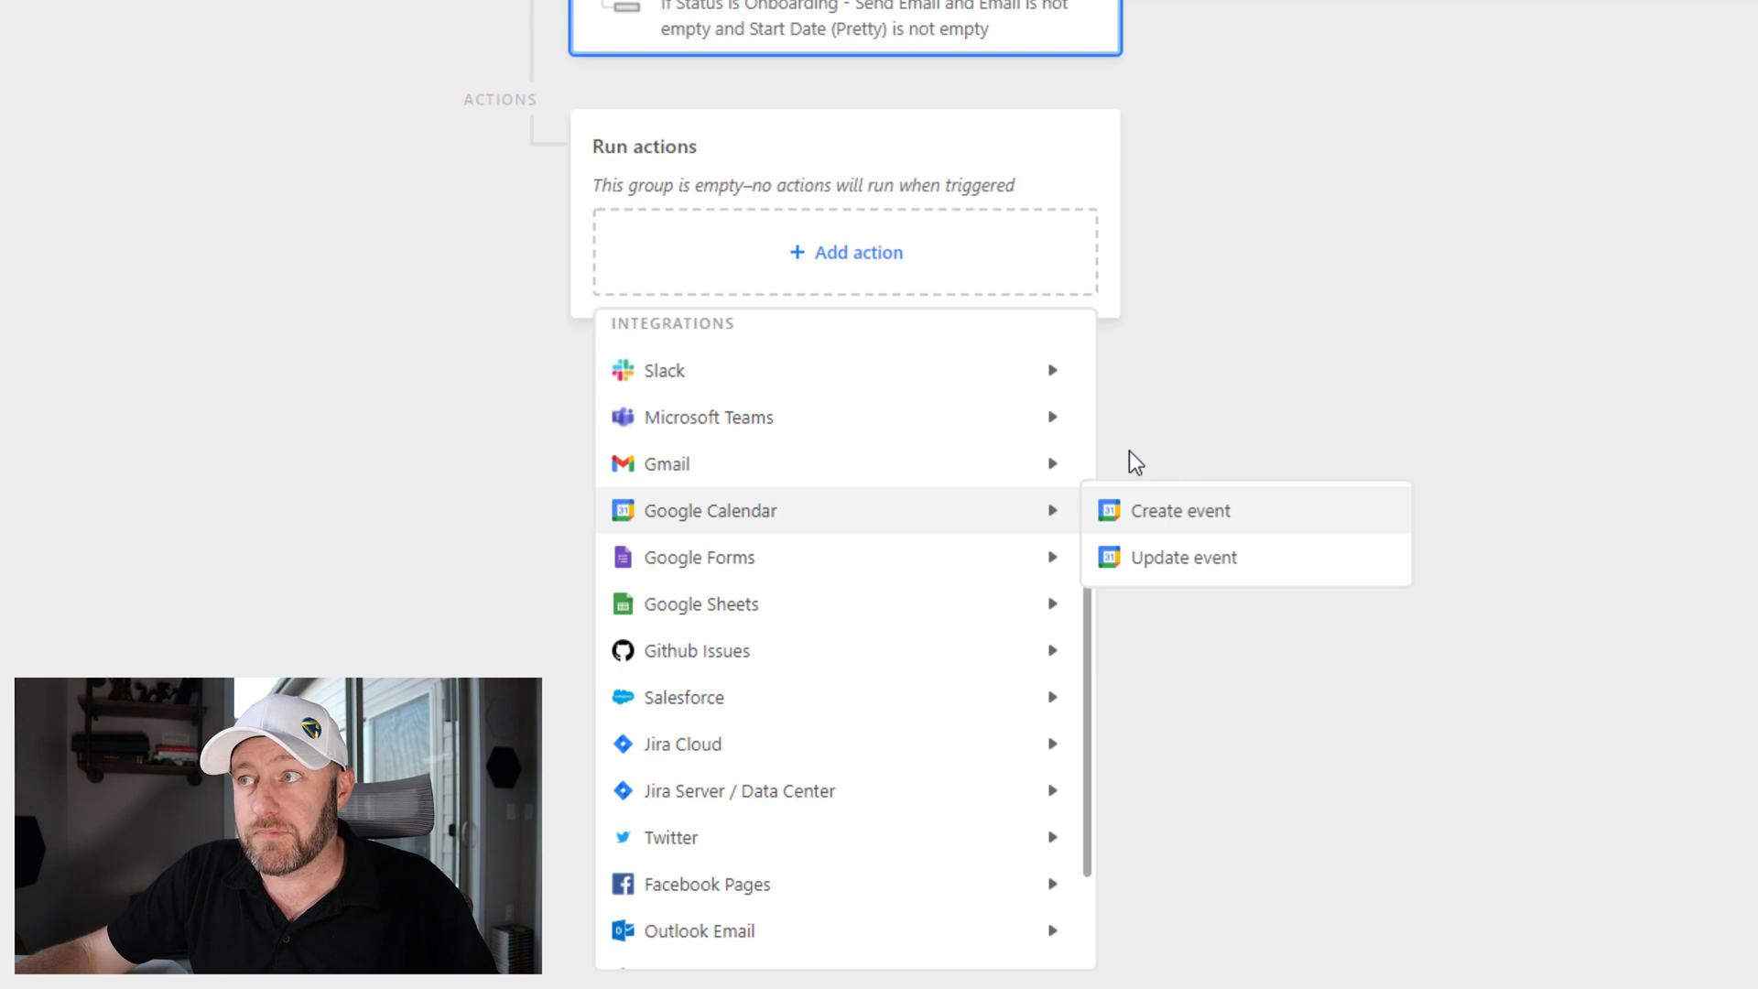
pyautogui.click(1153, 470)
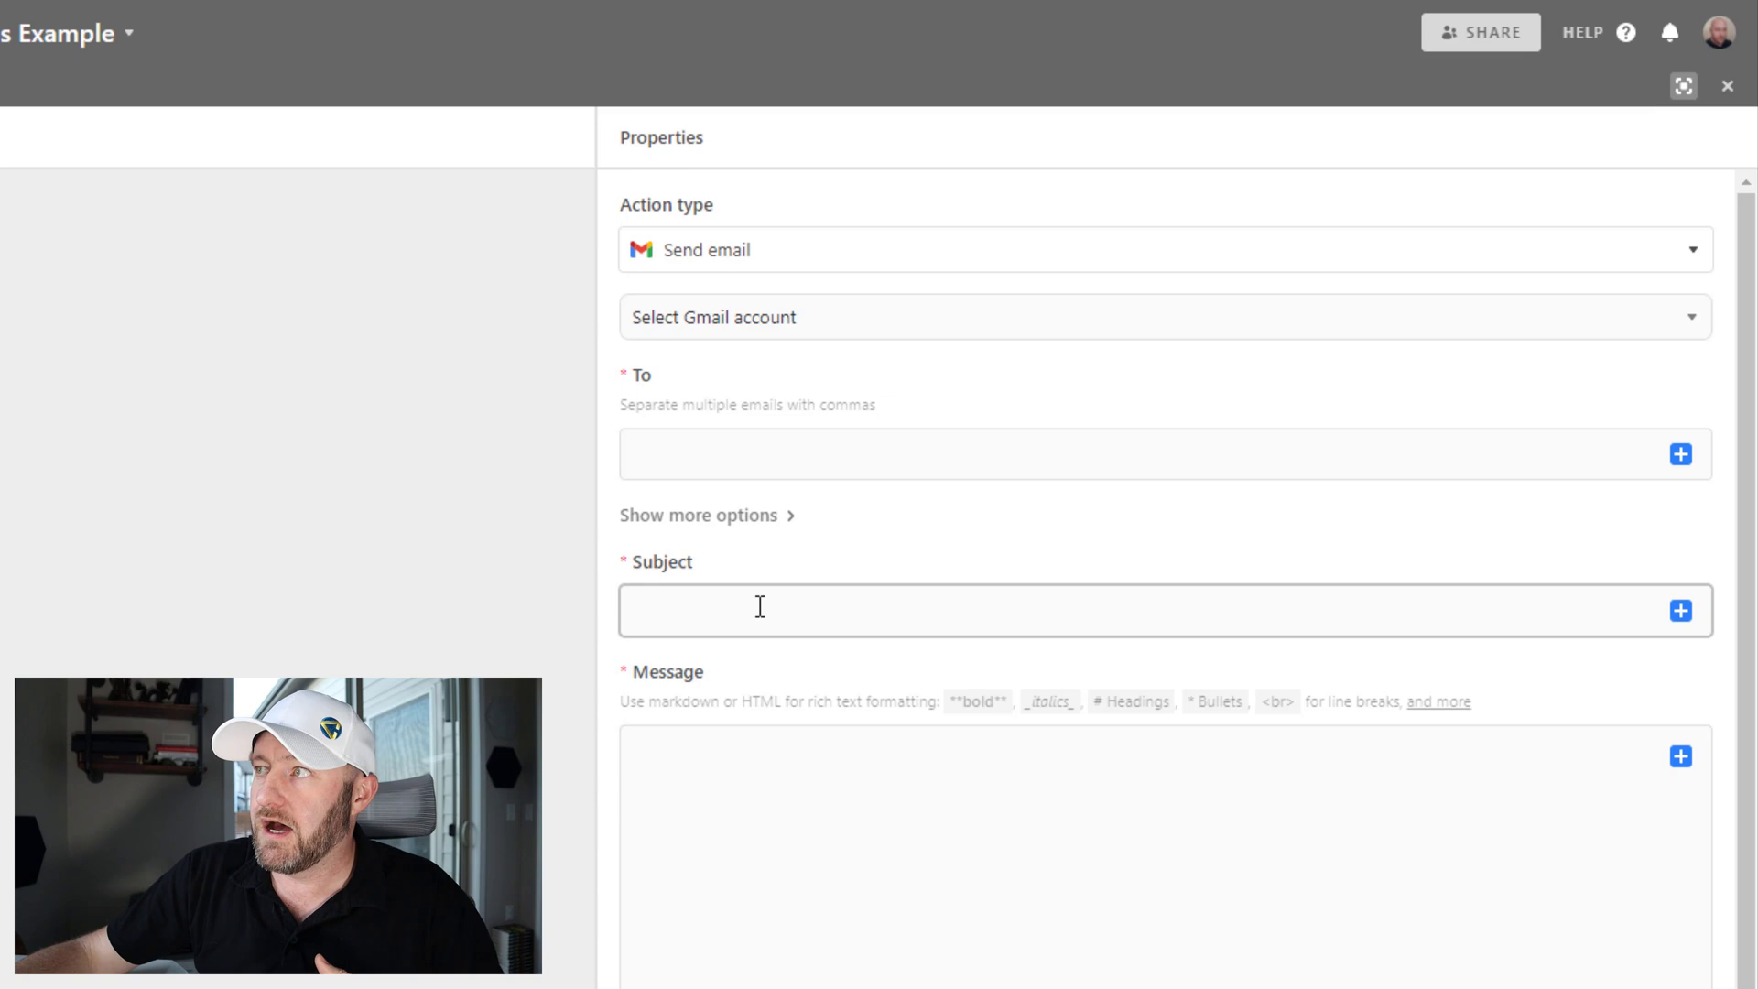
pyautogui.click(697, 450)
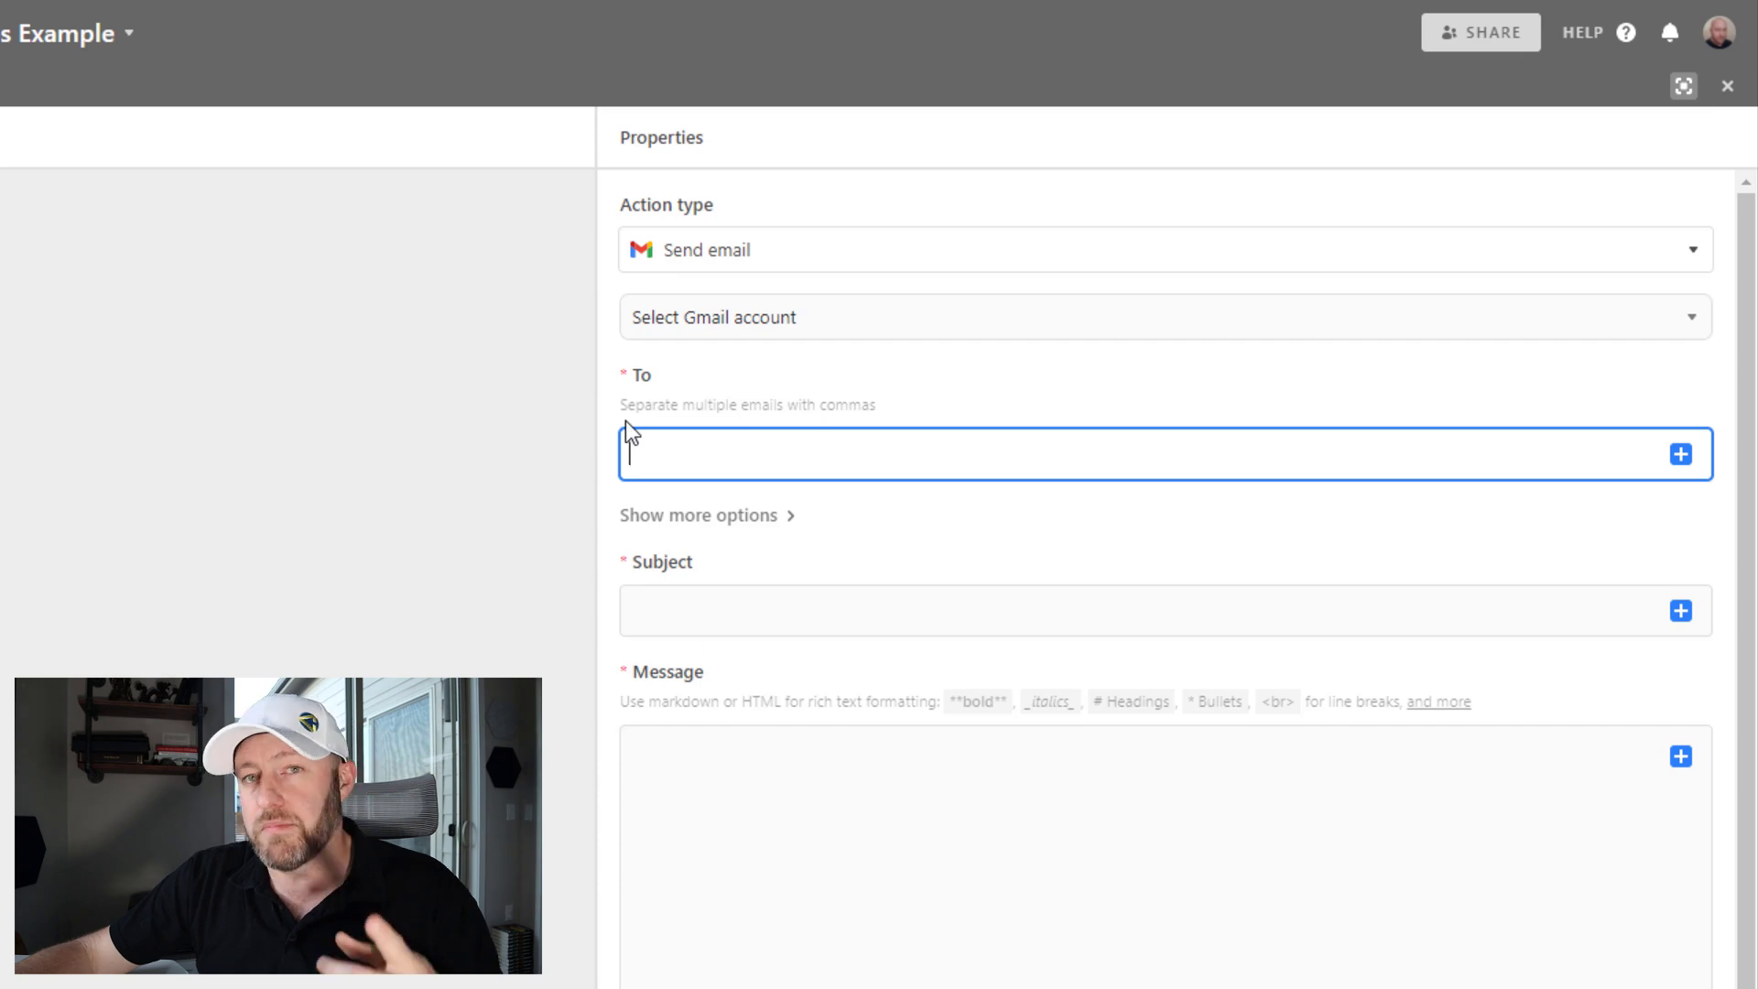
pyautogui.click(768, 337)
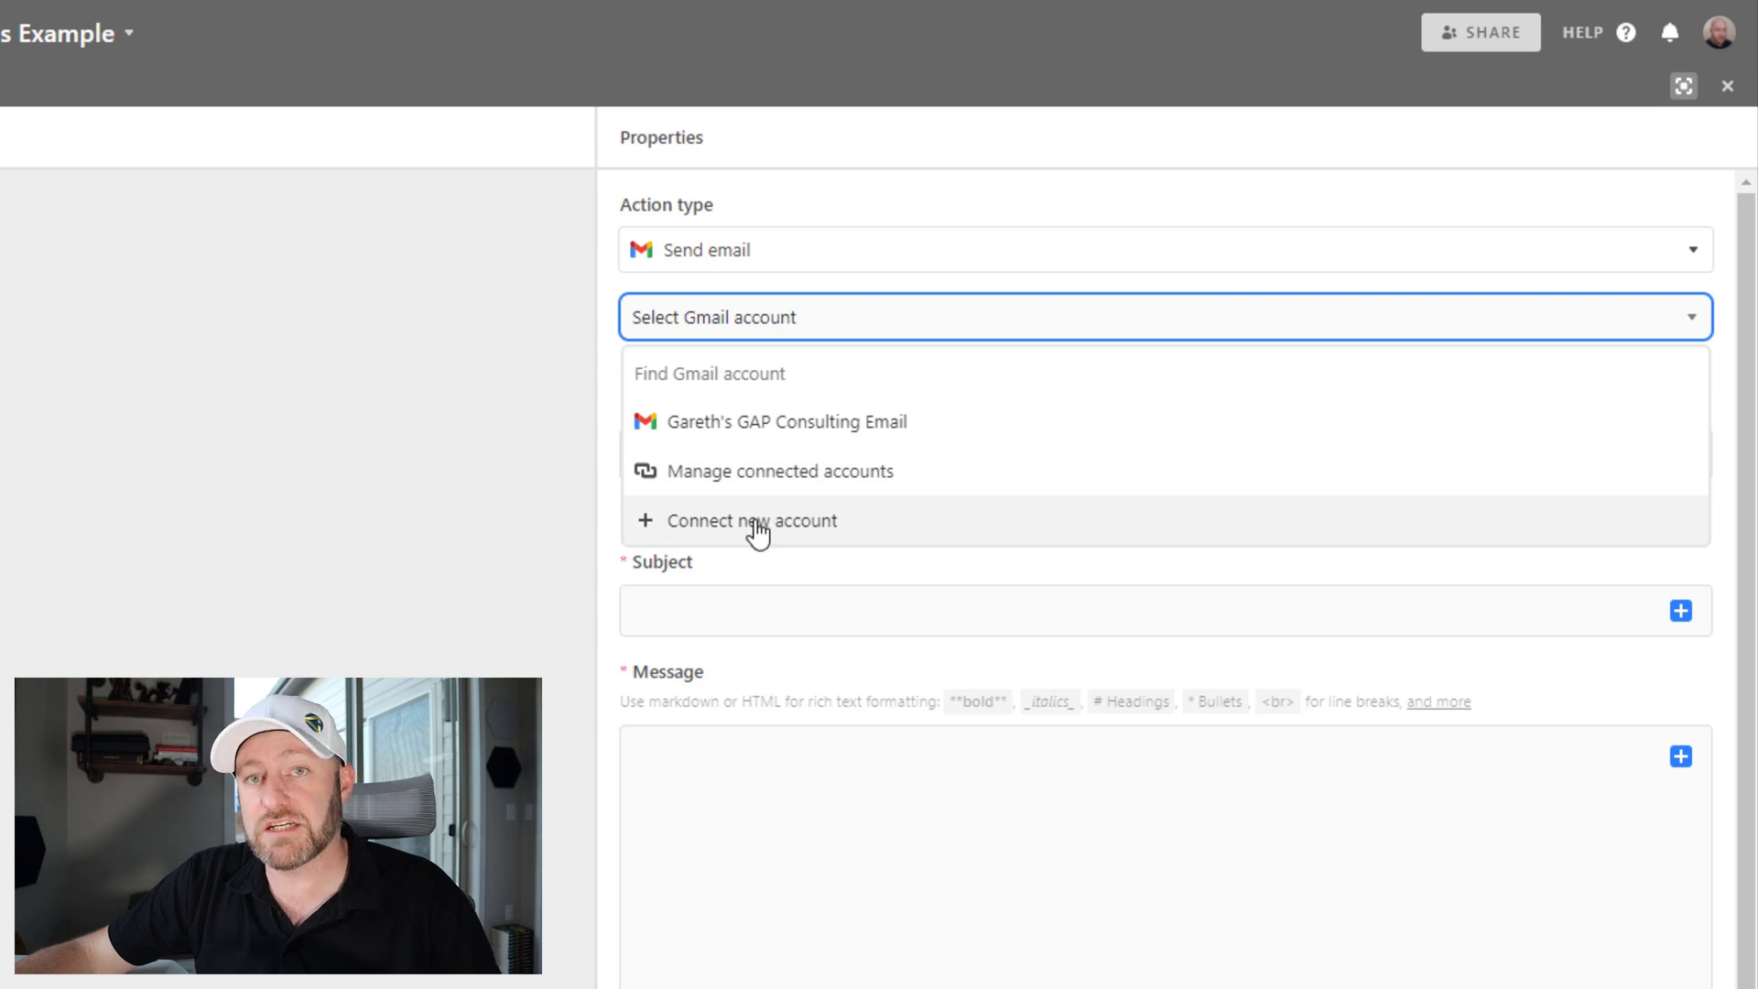
pyautogui.click(749, 423)
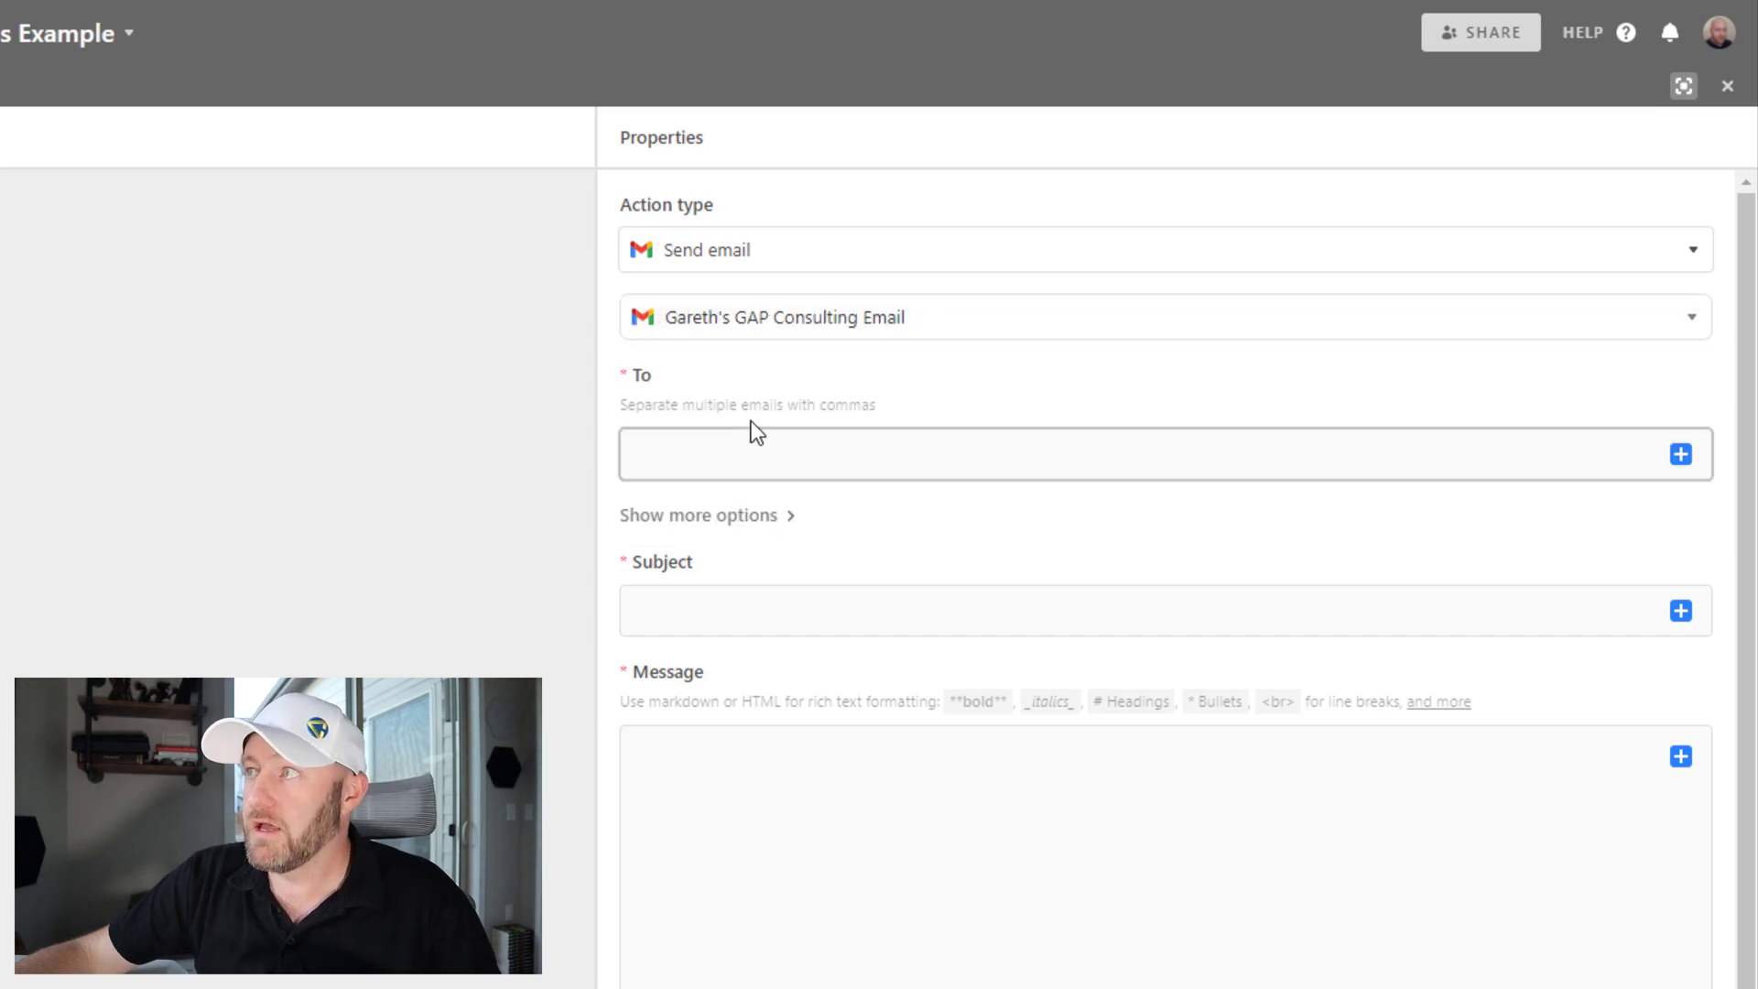
pyautogui.click(788, 464)
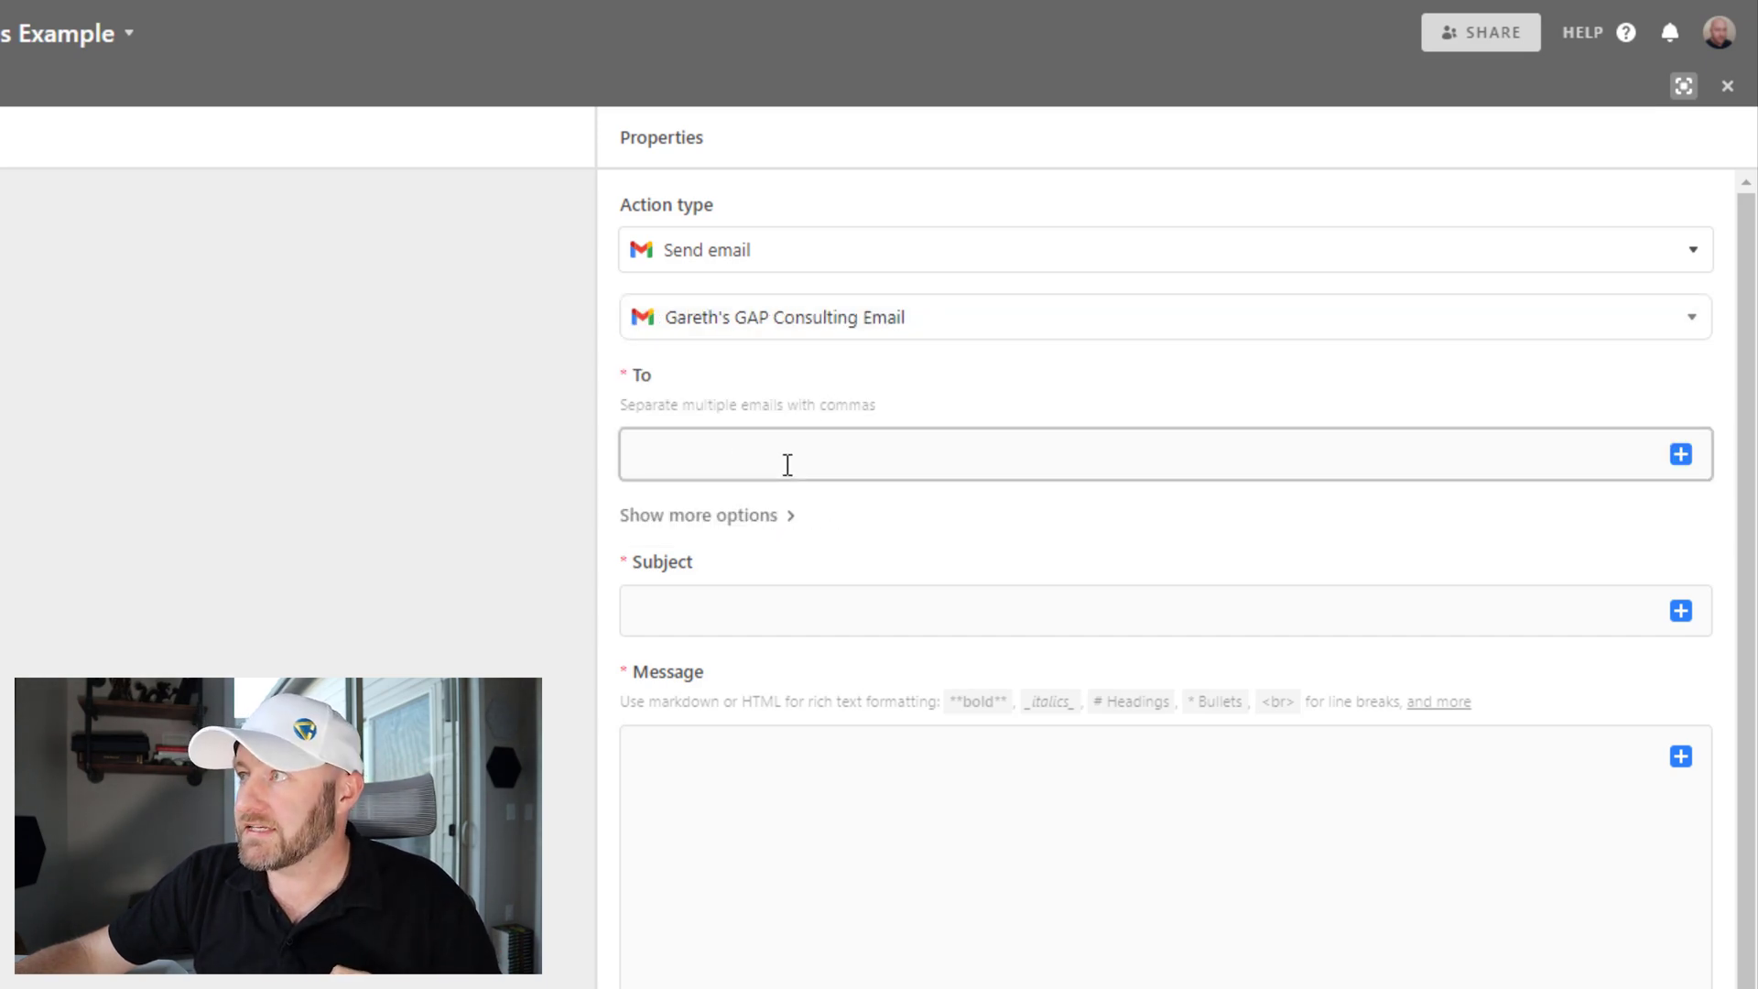
# Insert the triggering record's Email lookup value into the email's To field
pyautogui.click(1681, 455)
pyautogui.moveTo(1635, 560)
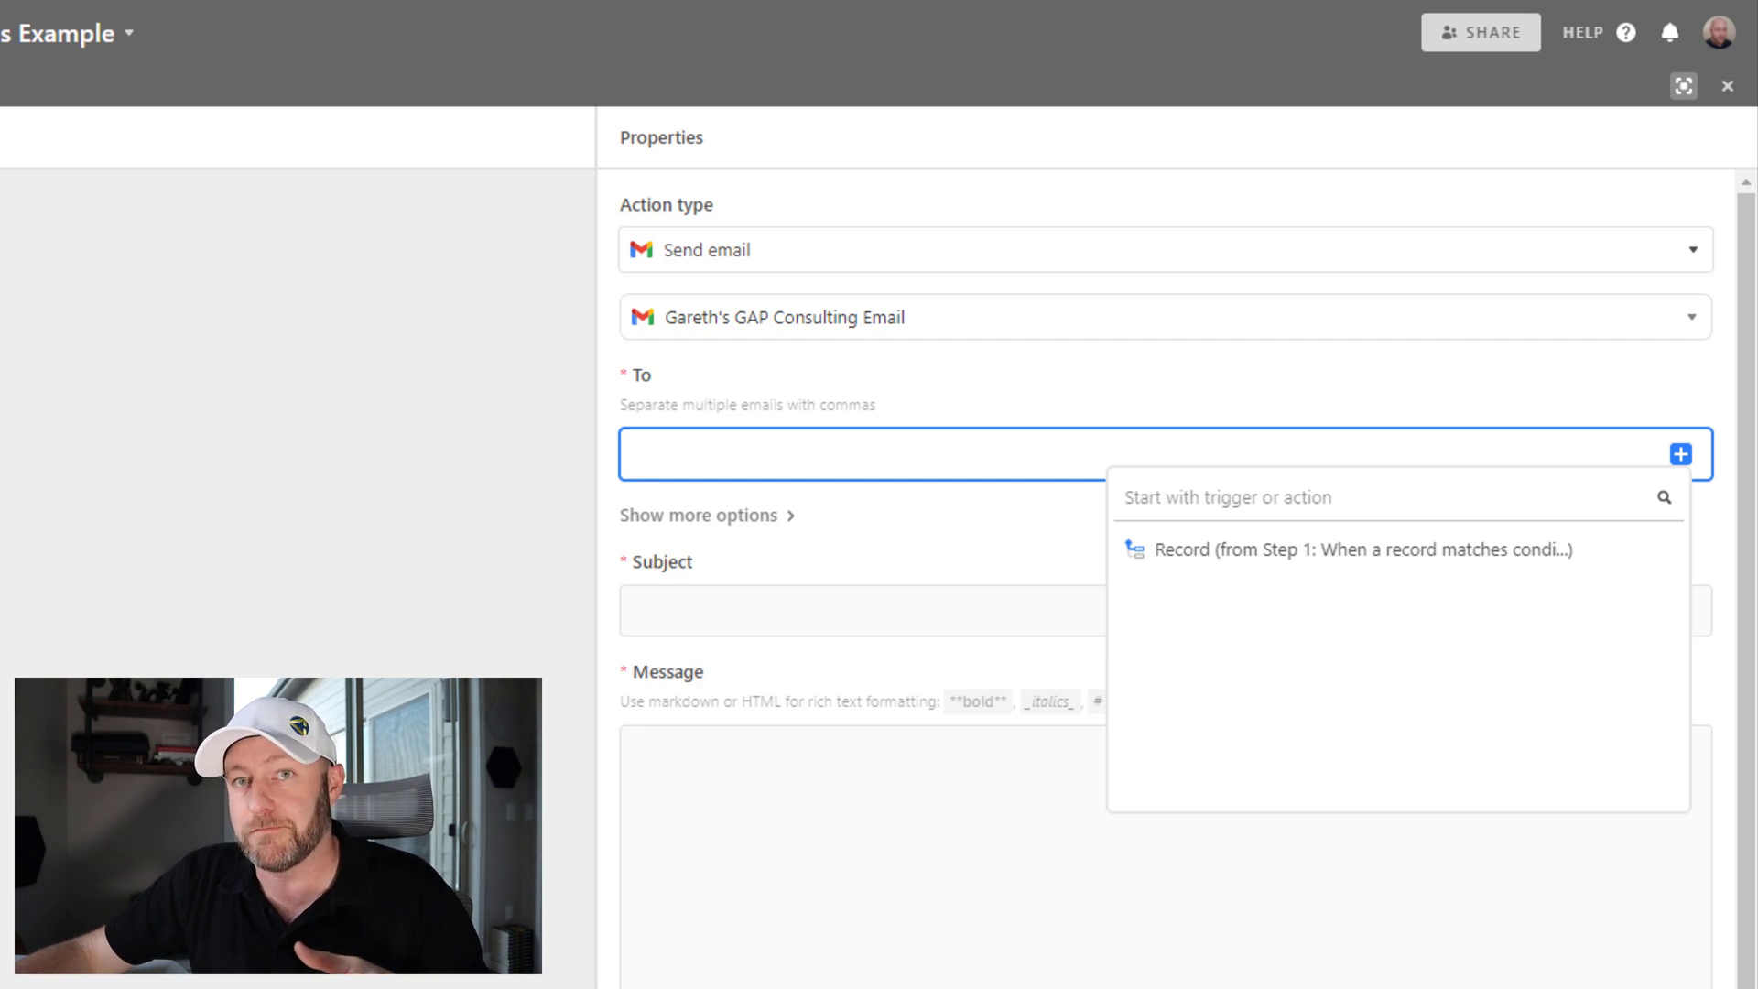
pyautogui.moveTo(1369, 562)
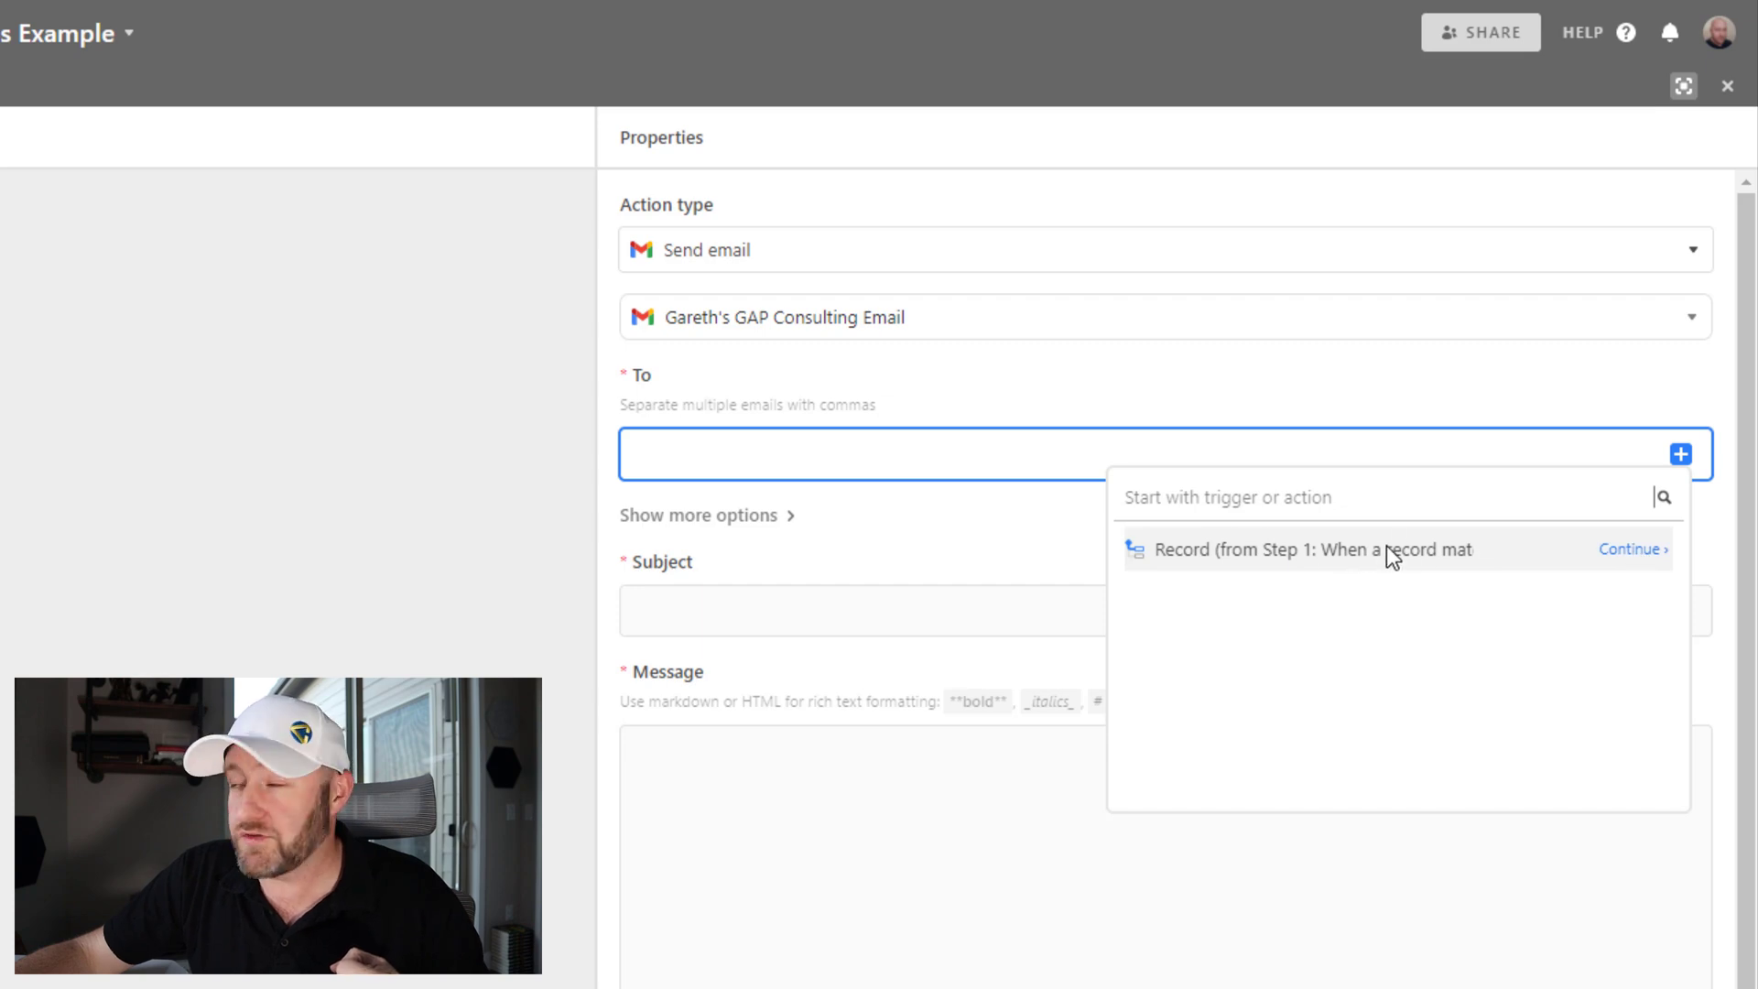
pyautogui.click(1633, 551)
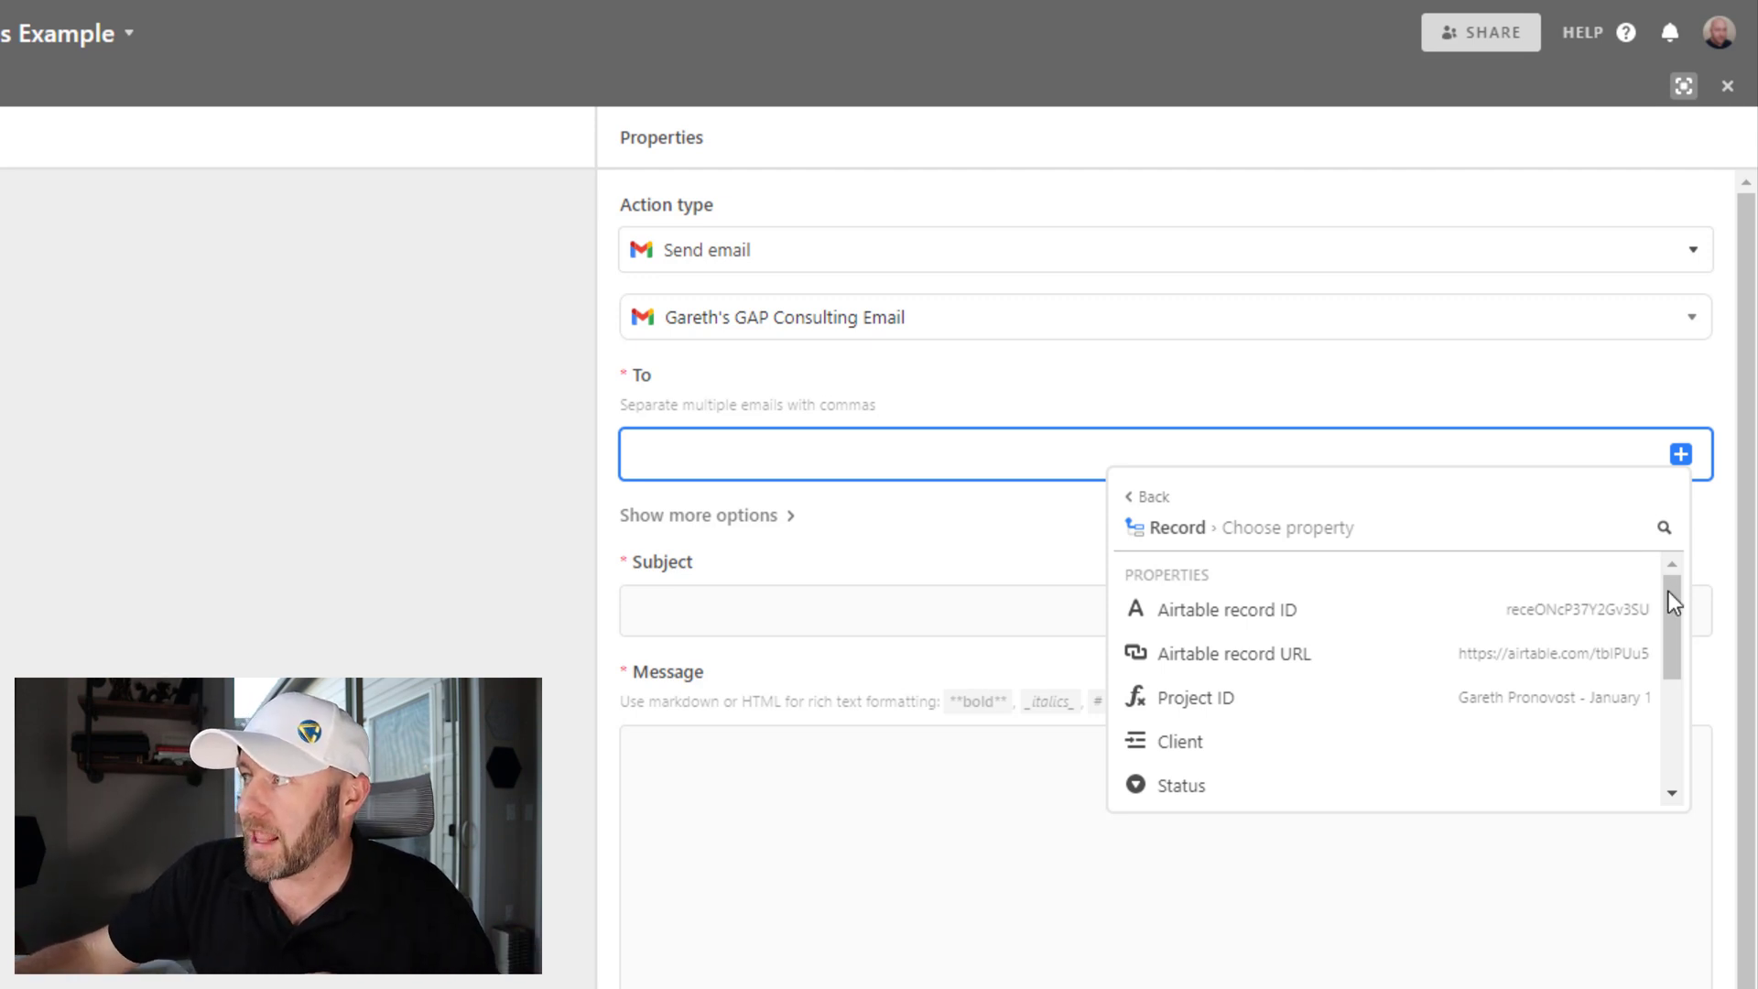
pyautogui.moveTo(1669, 594); pyautogui.dragTo(1663, 718)
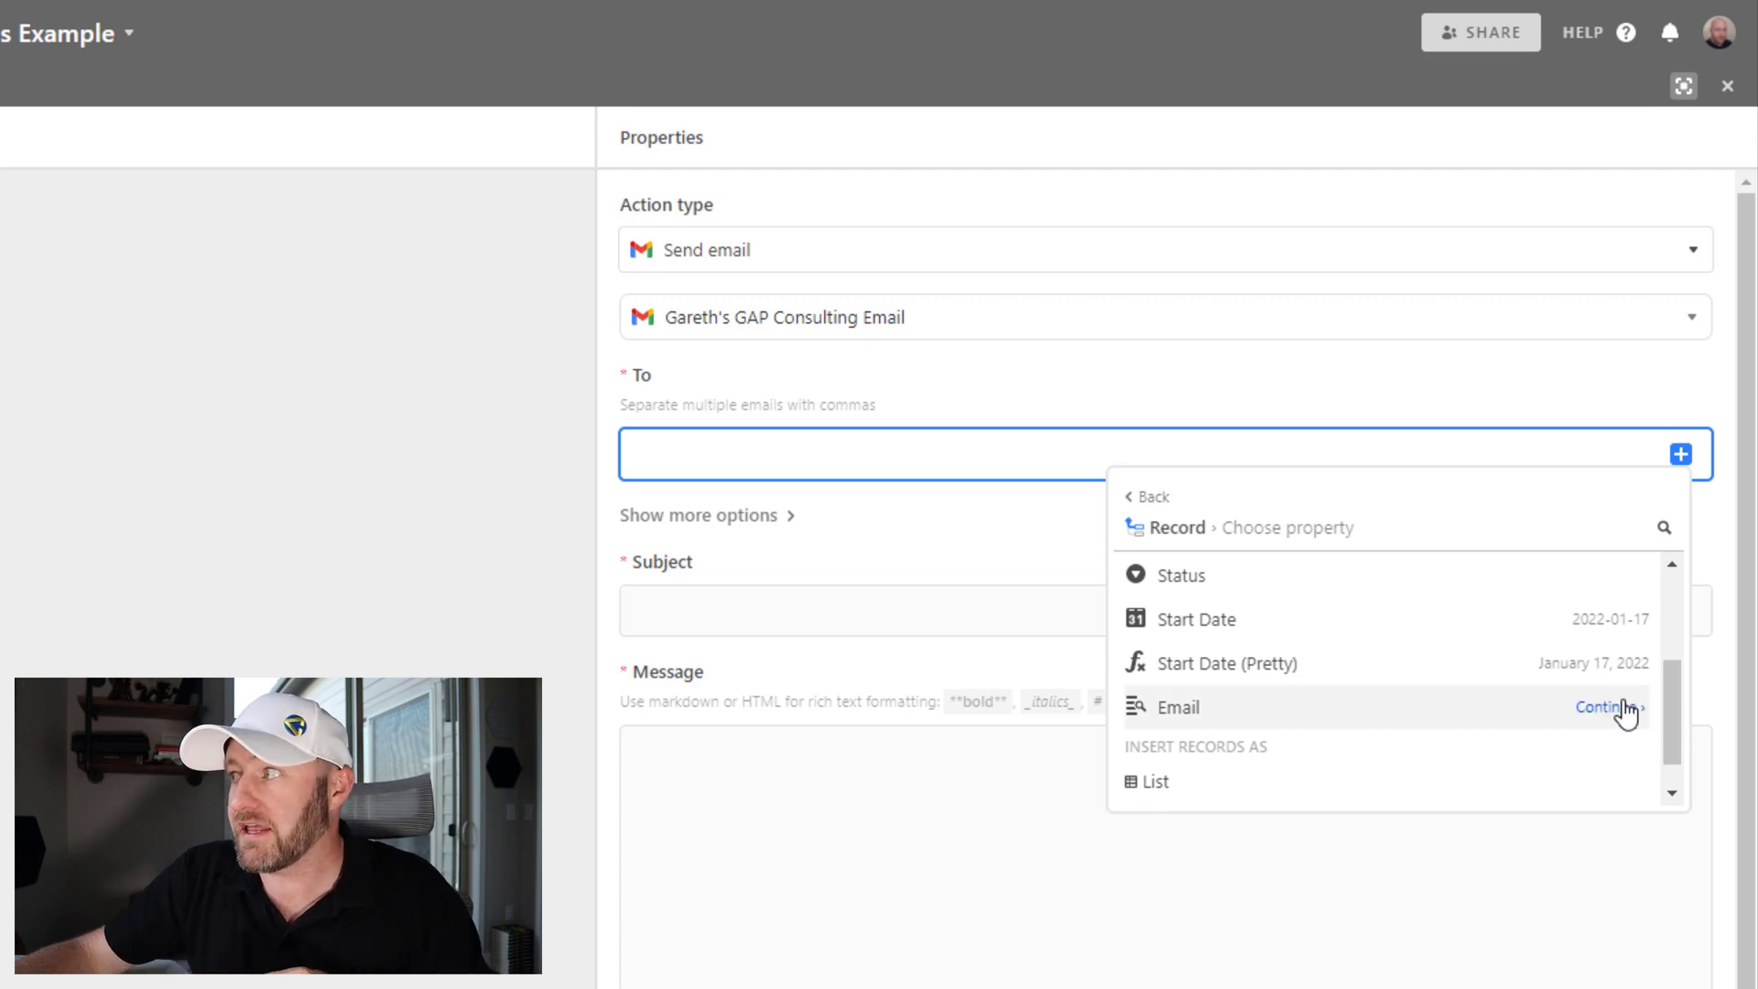
pyautogui.click(1625, 713)
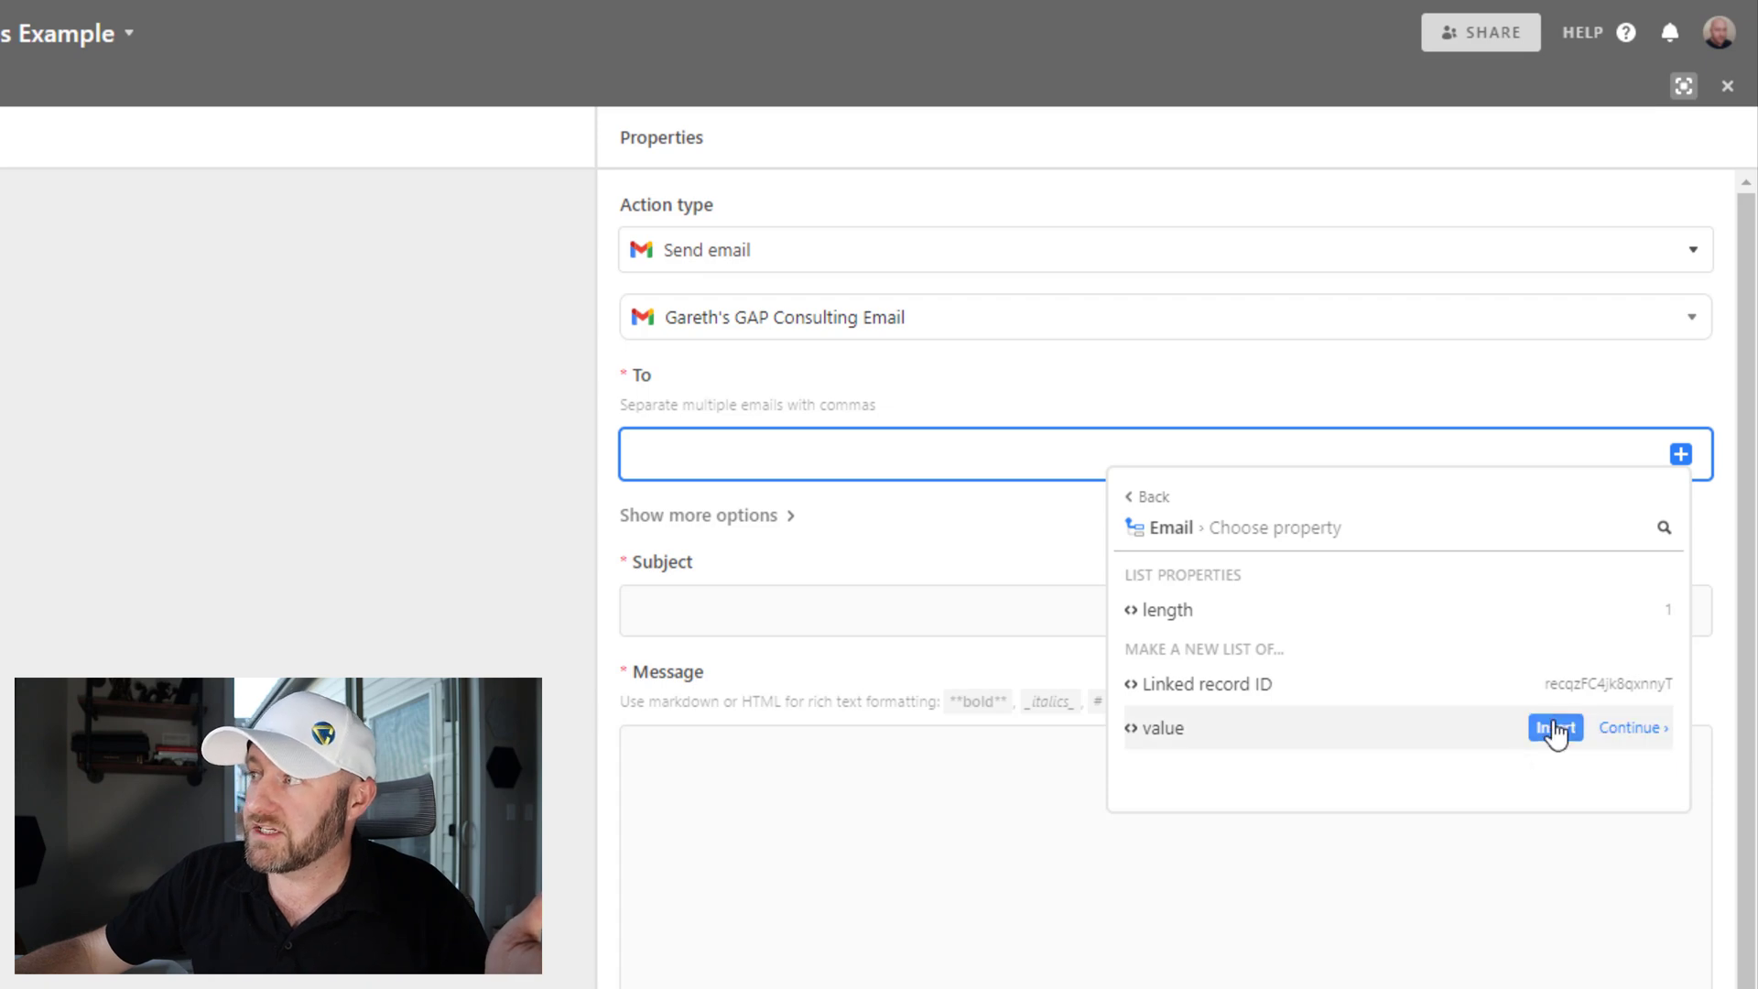
pyautogui.click(1554, 732)
pyautogui.click(1107, 614)
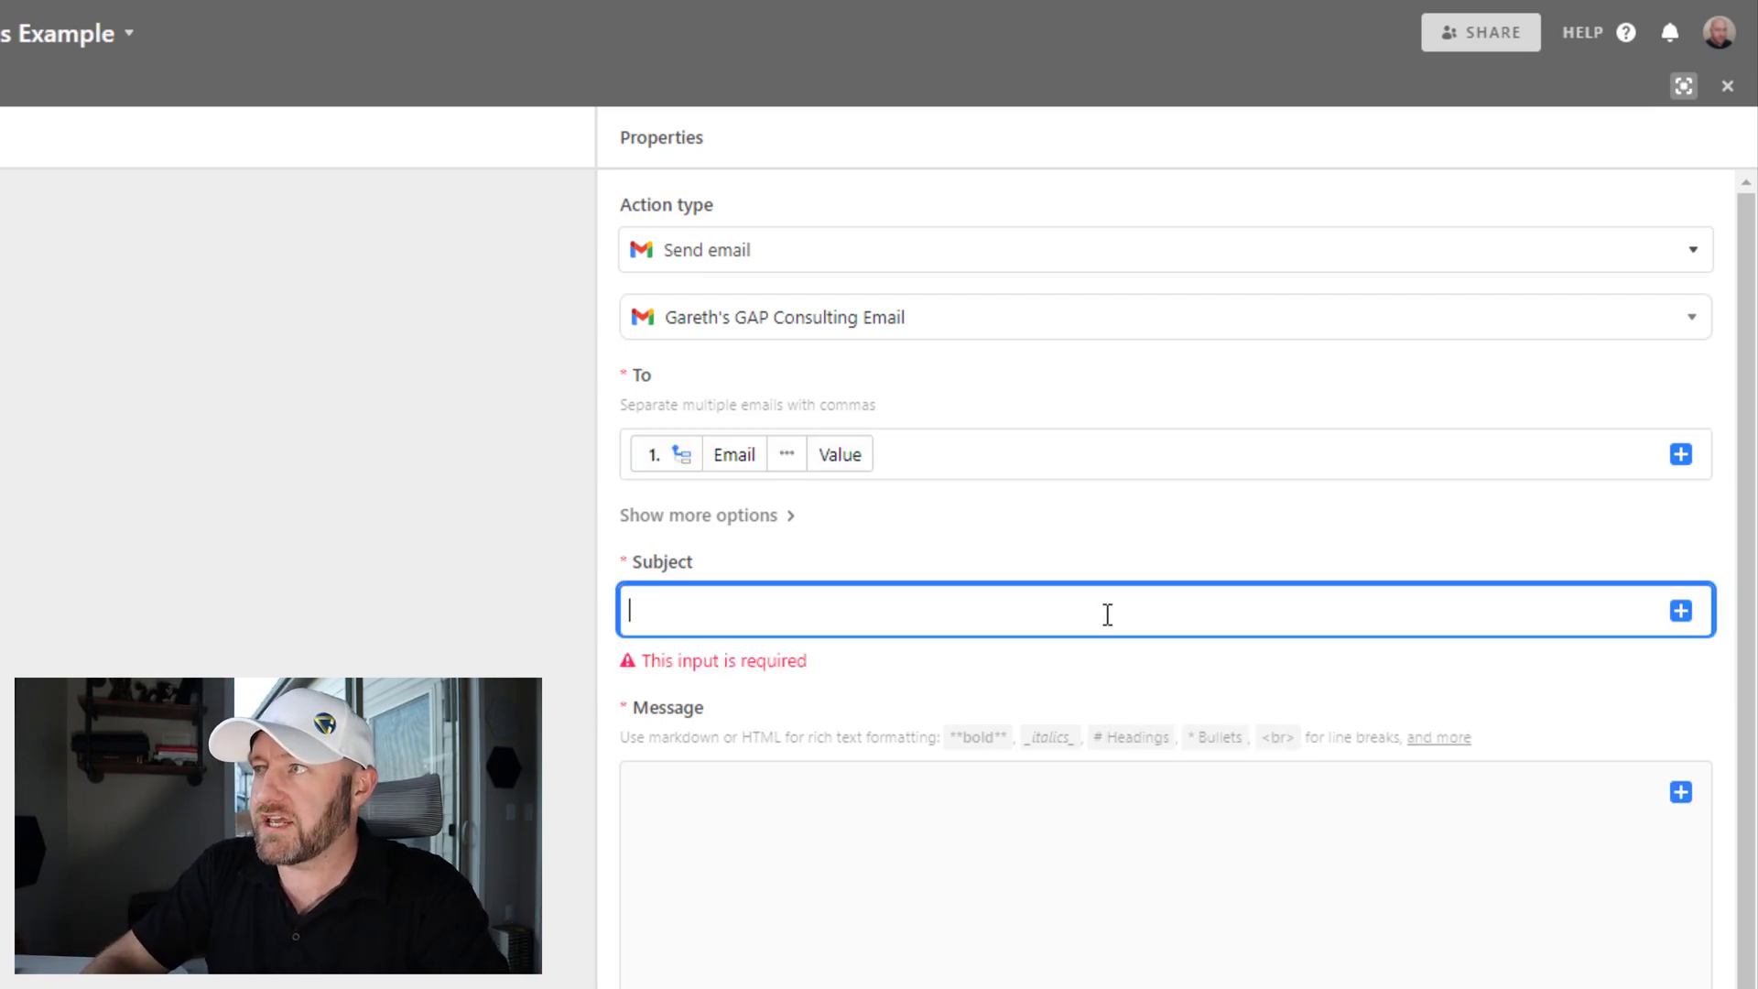
# Enter subject 'New Project Kickoff' and begin the message 'Looking forward to getting started - have you scheduled for'
pyautogui.write('New Project Kickoff')
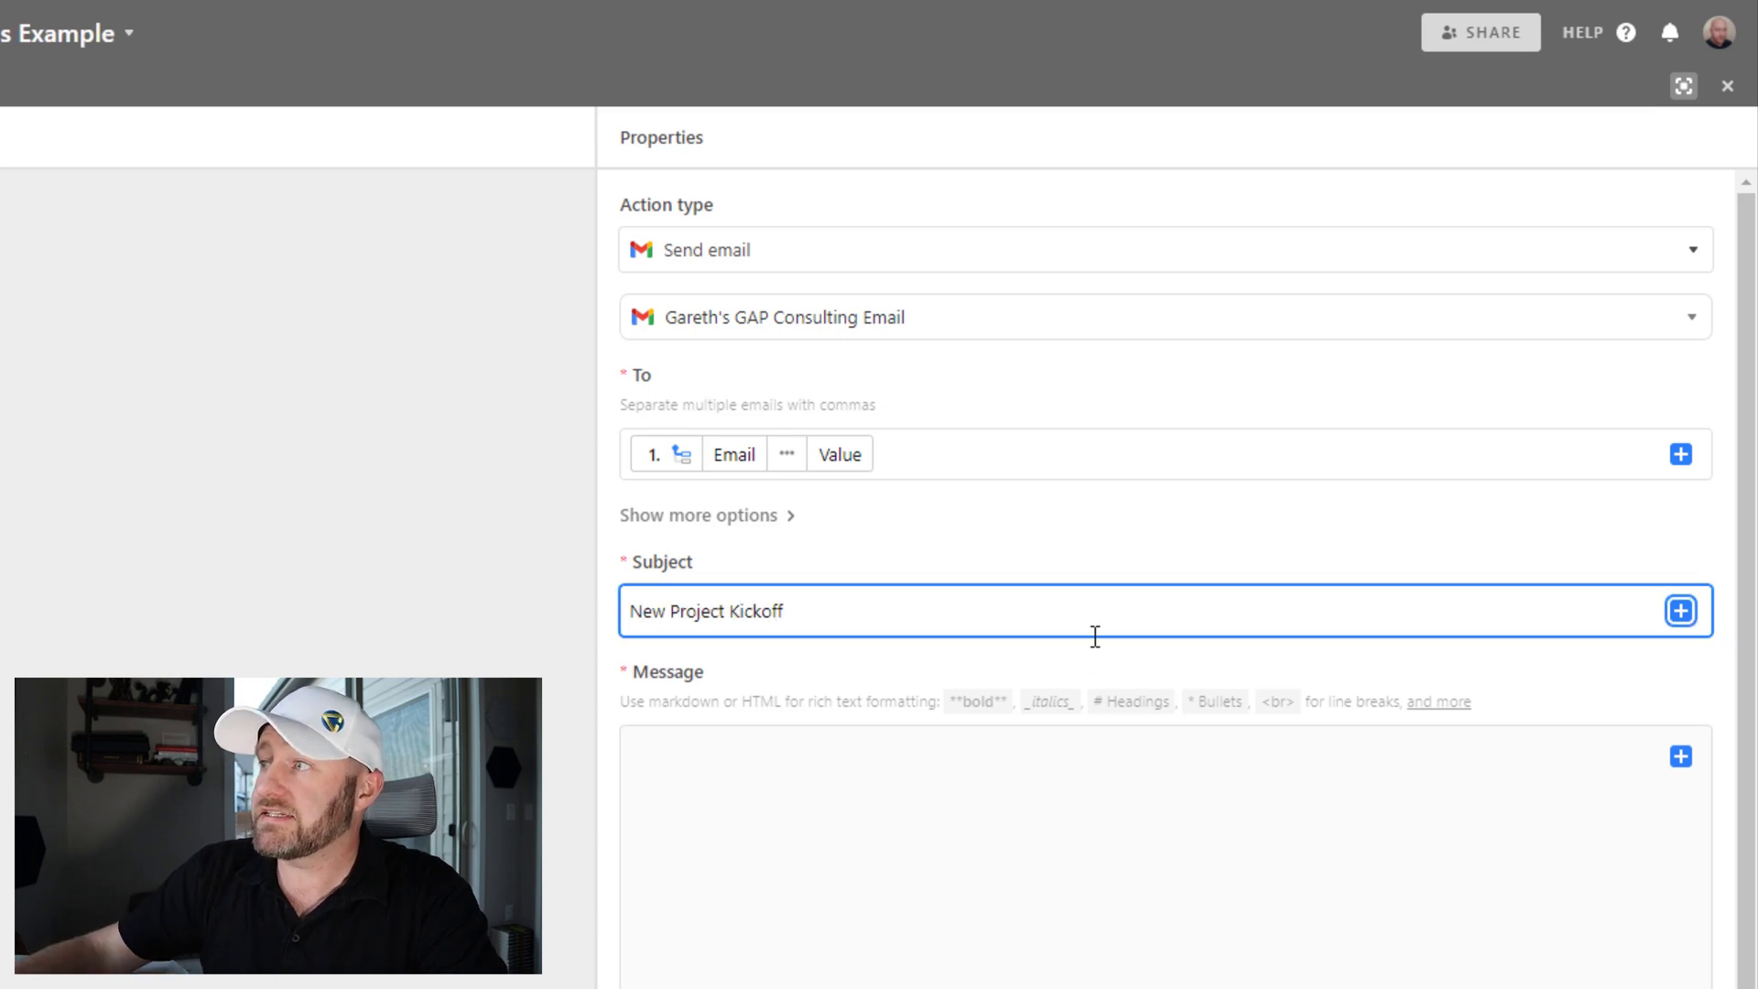
pyautogui.click(1013, 743)
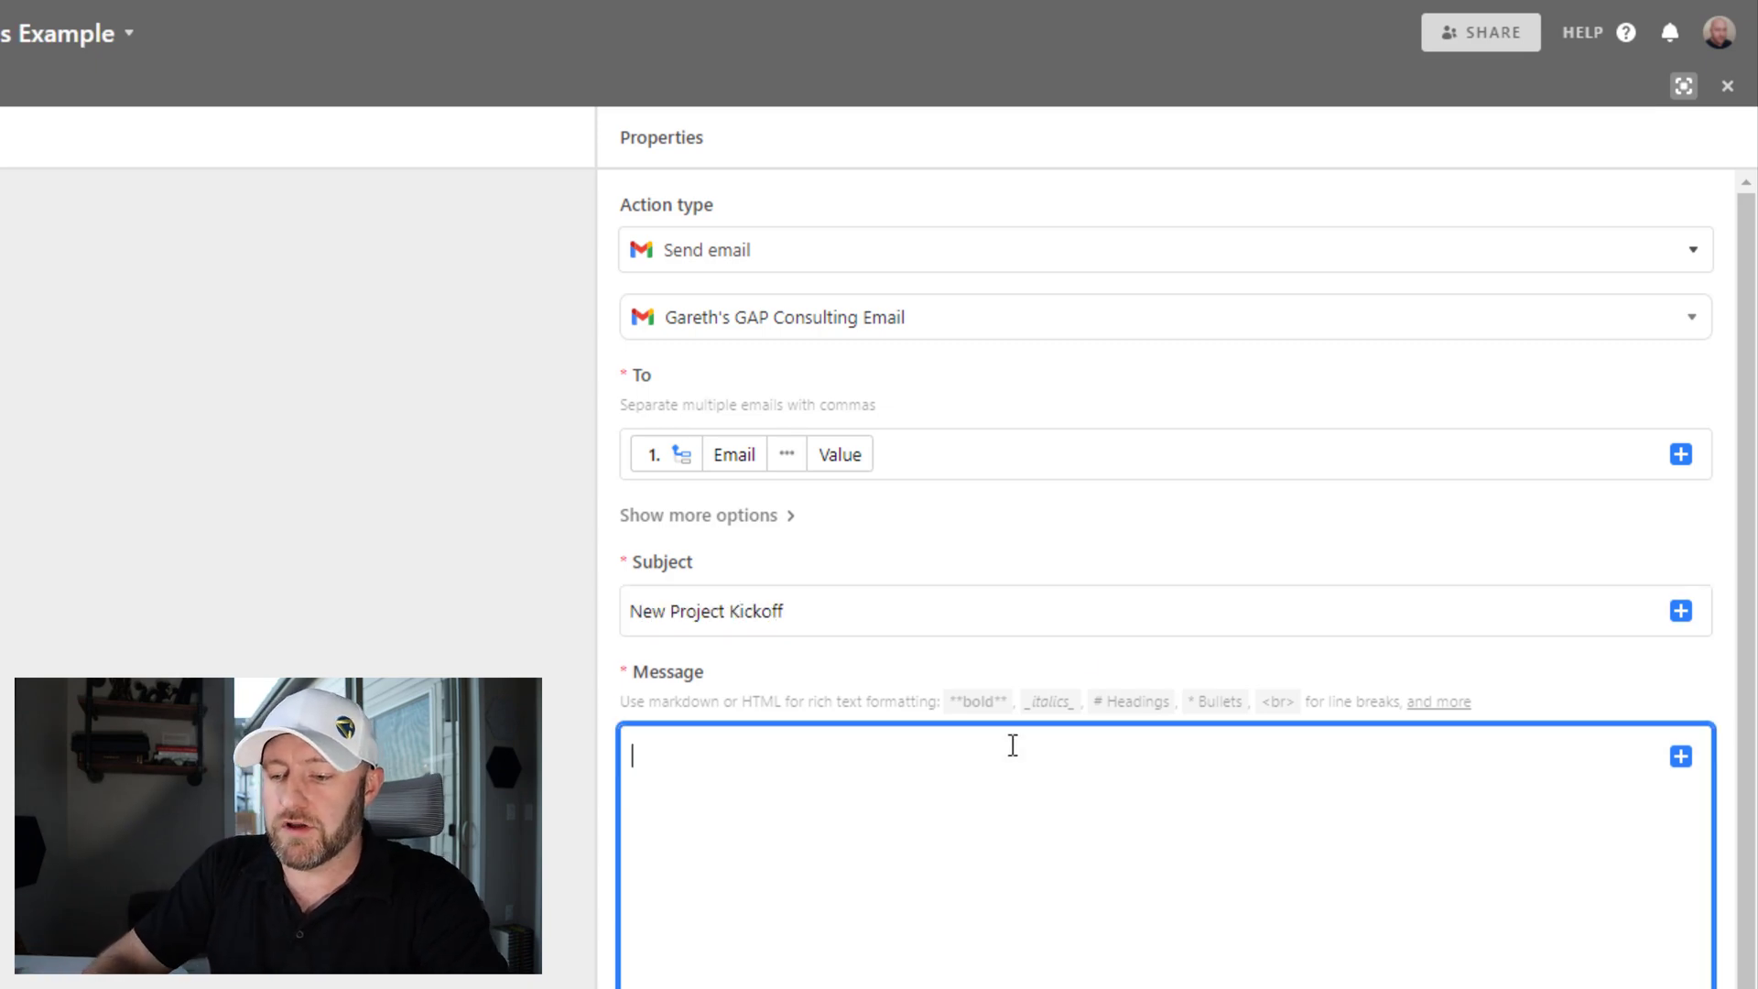
pyautogui.write('Looking forward to getting started - have you scheduled for')
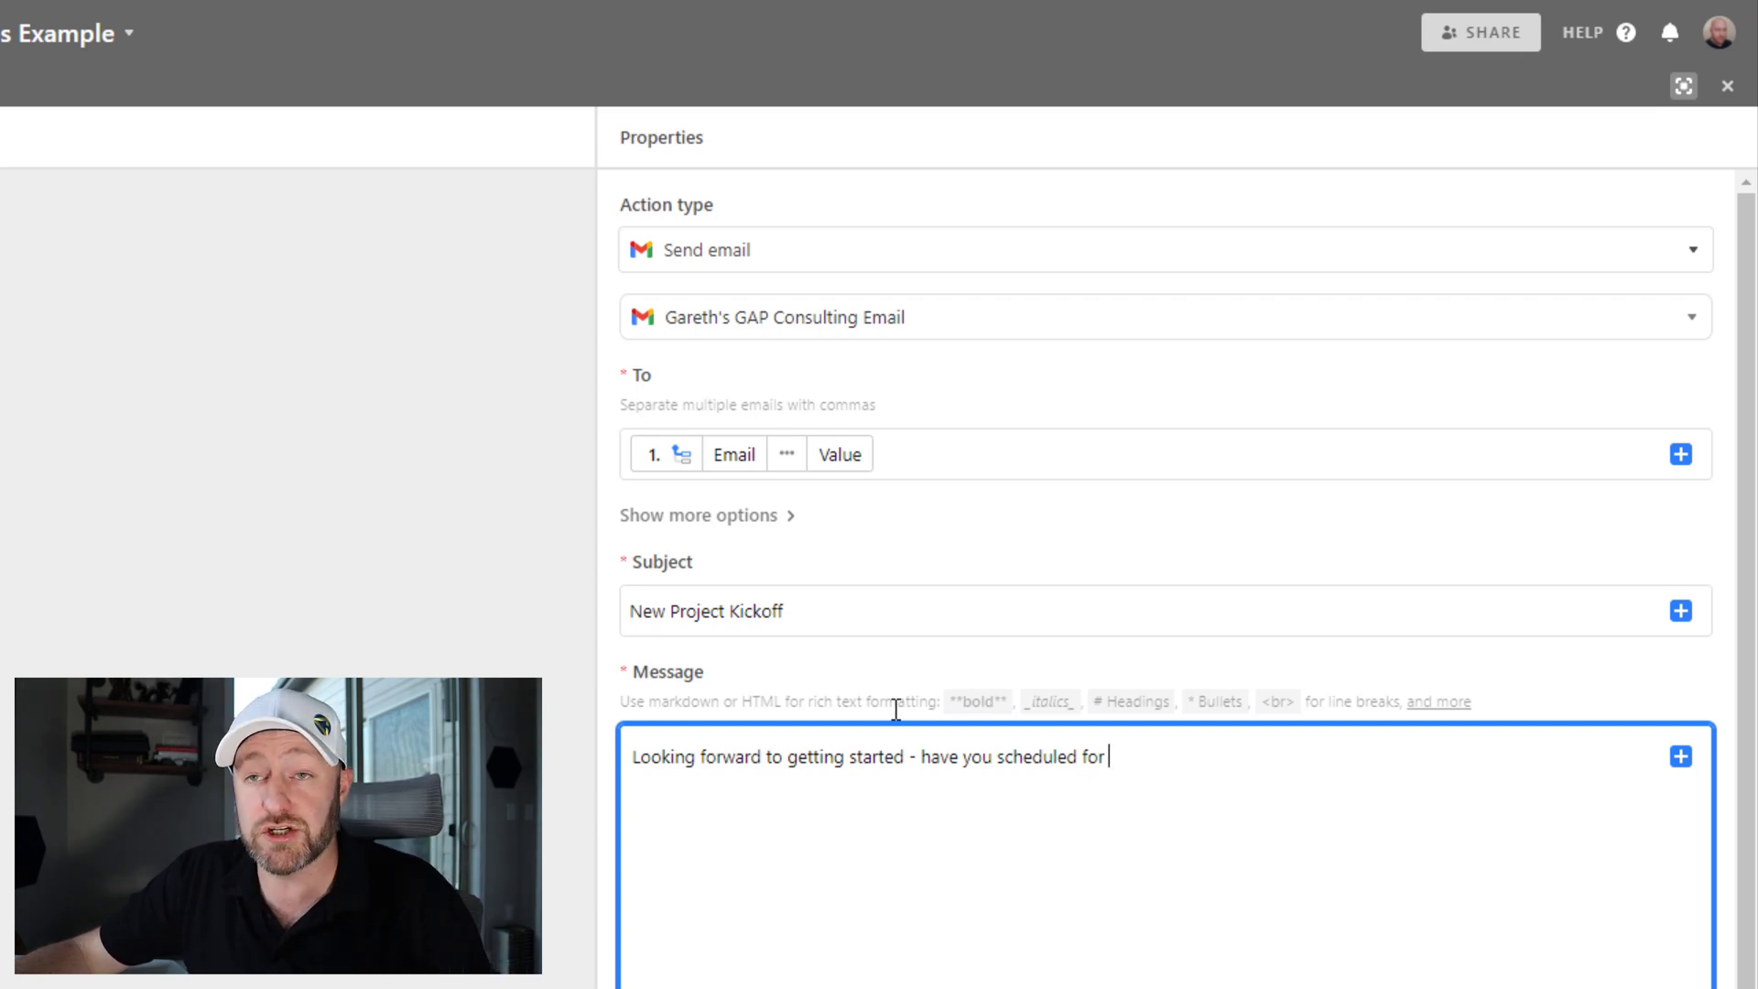
pyautogui.moveTo(1205, 819); pyautogui.dragTo(628, 789)
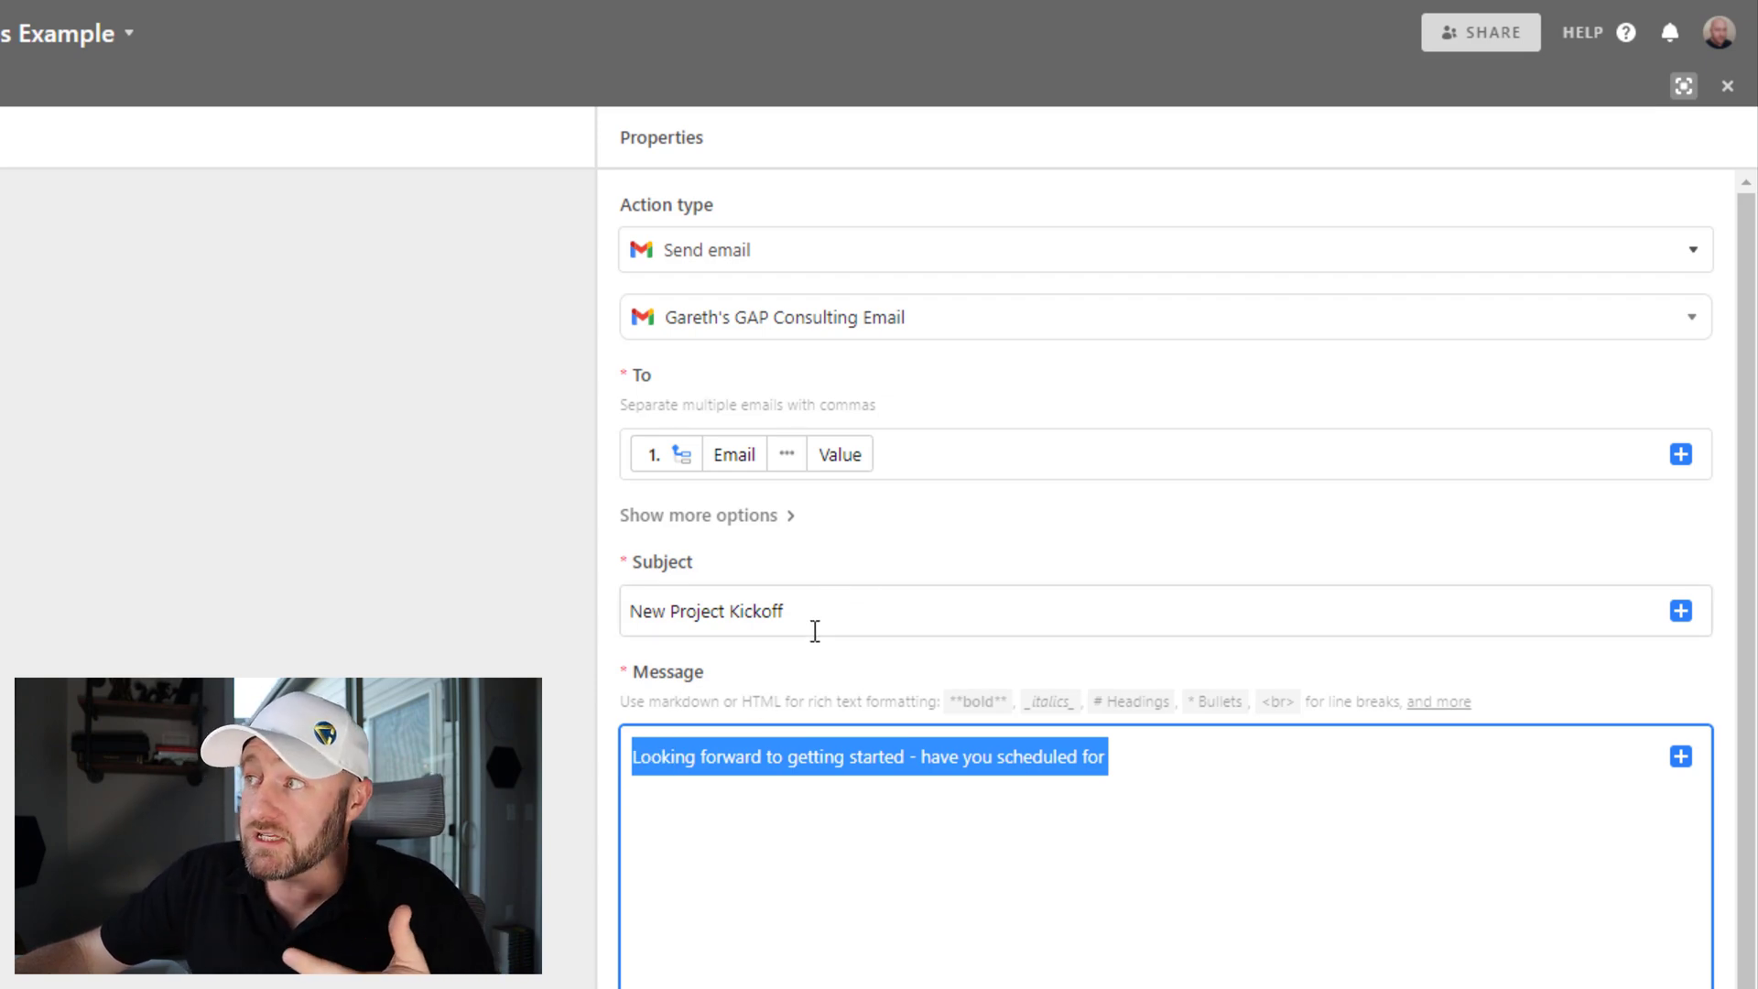
pyautogui.moveTo(815, 630); pyautogui.dragTo(575, 613)
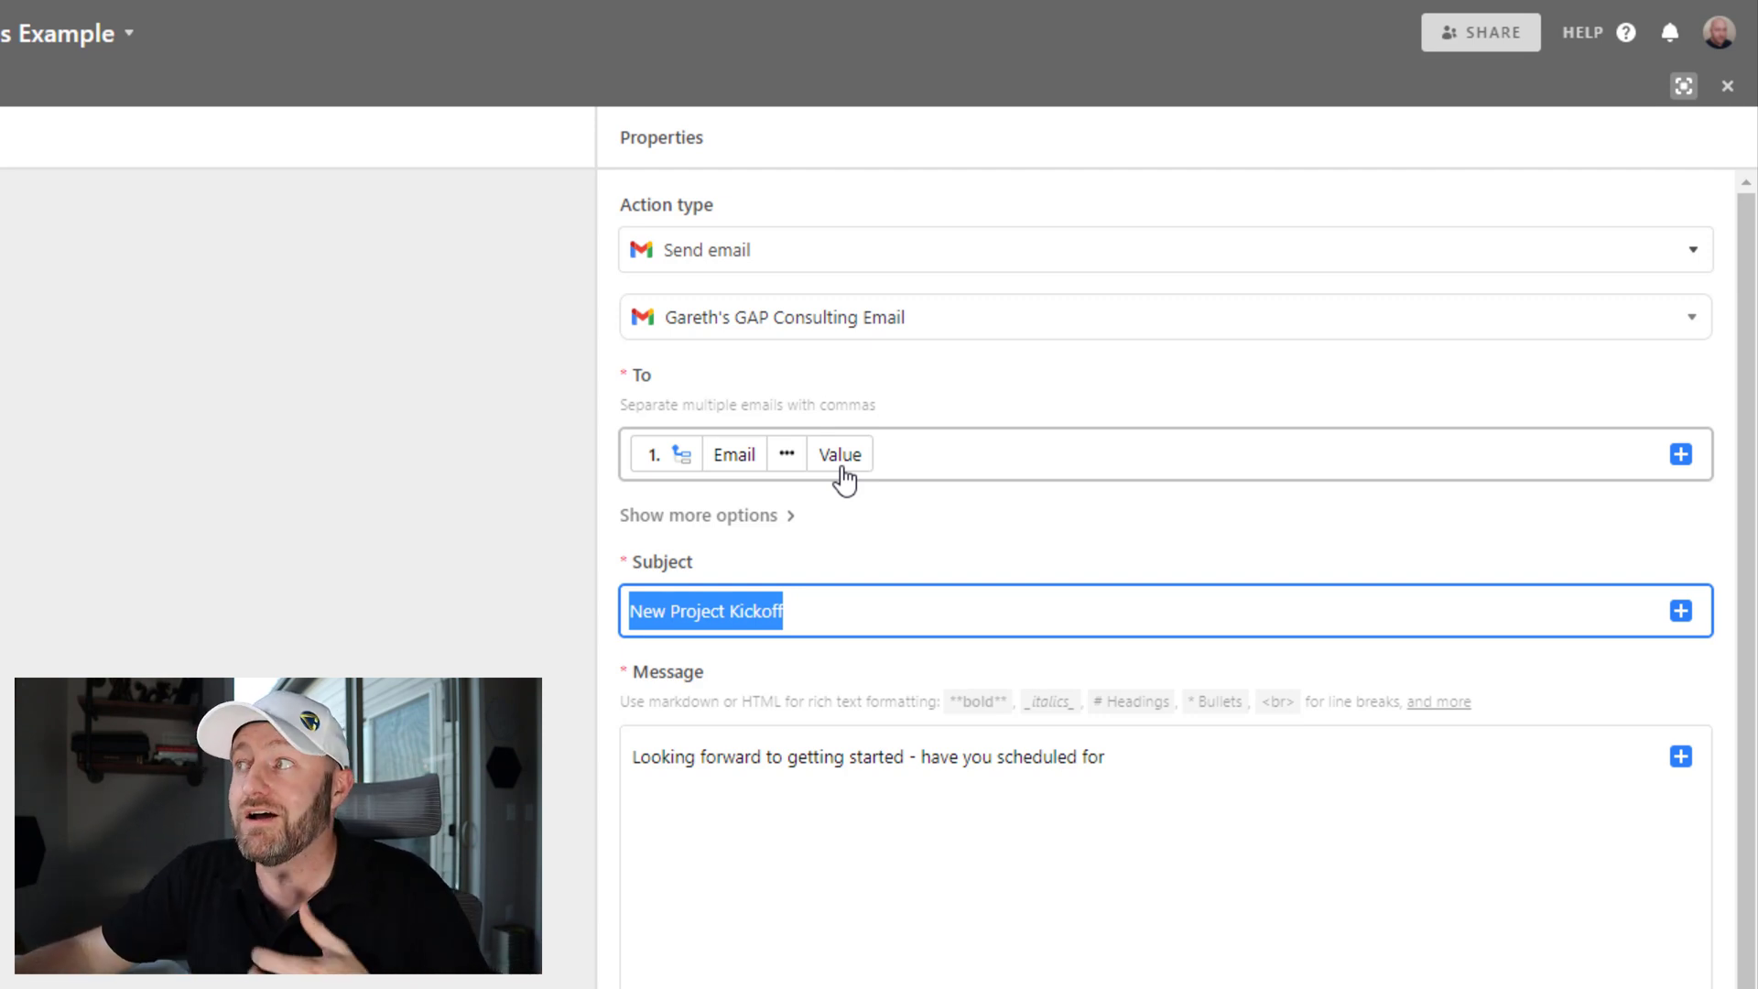
pyautogui.click(906, 453)
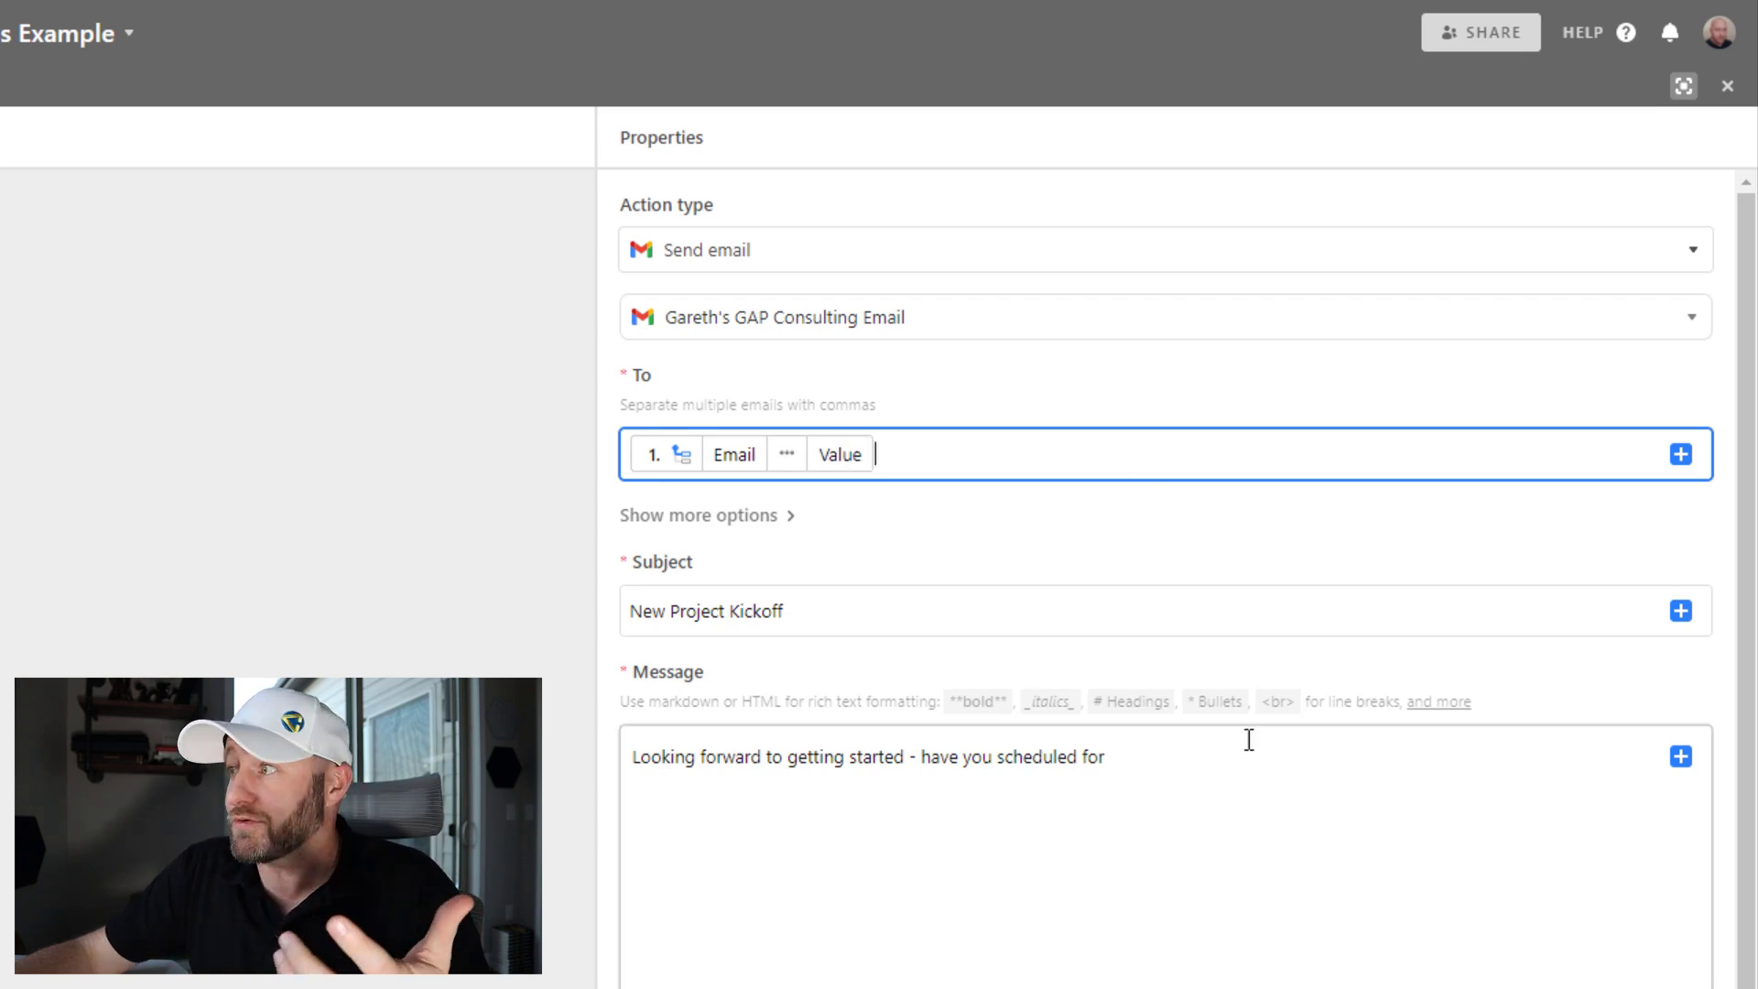
pyautogui.click(1228, 759)
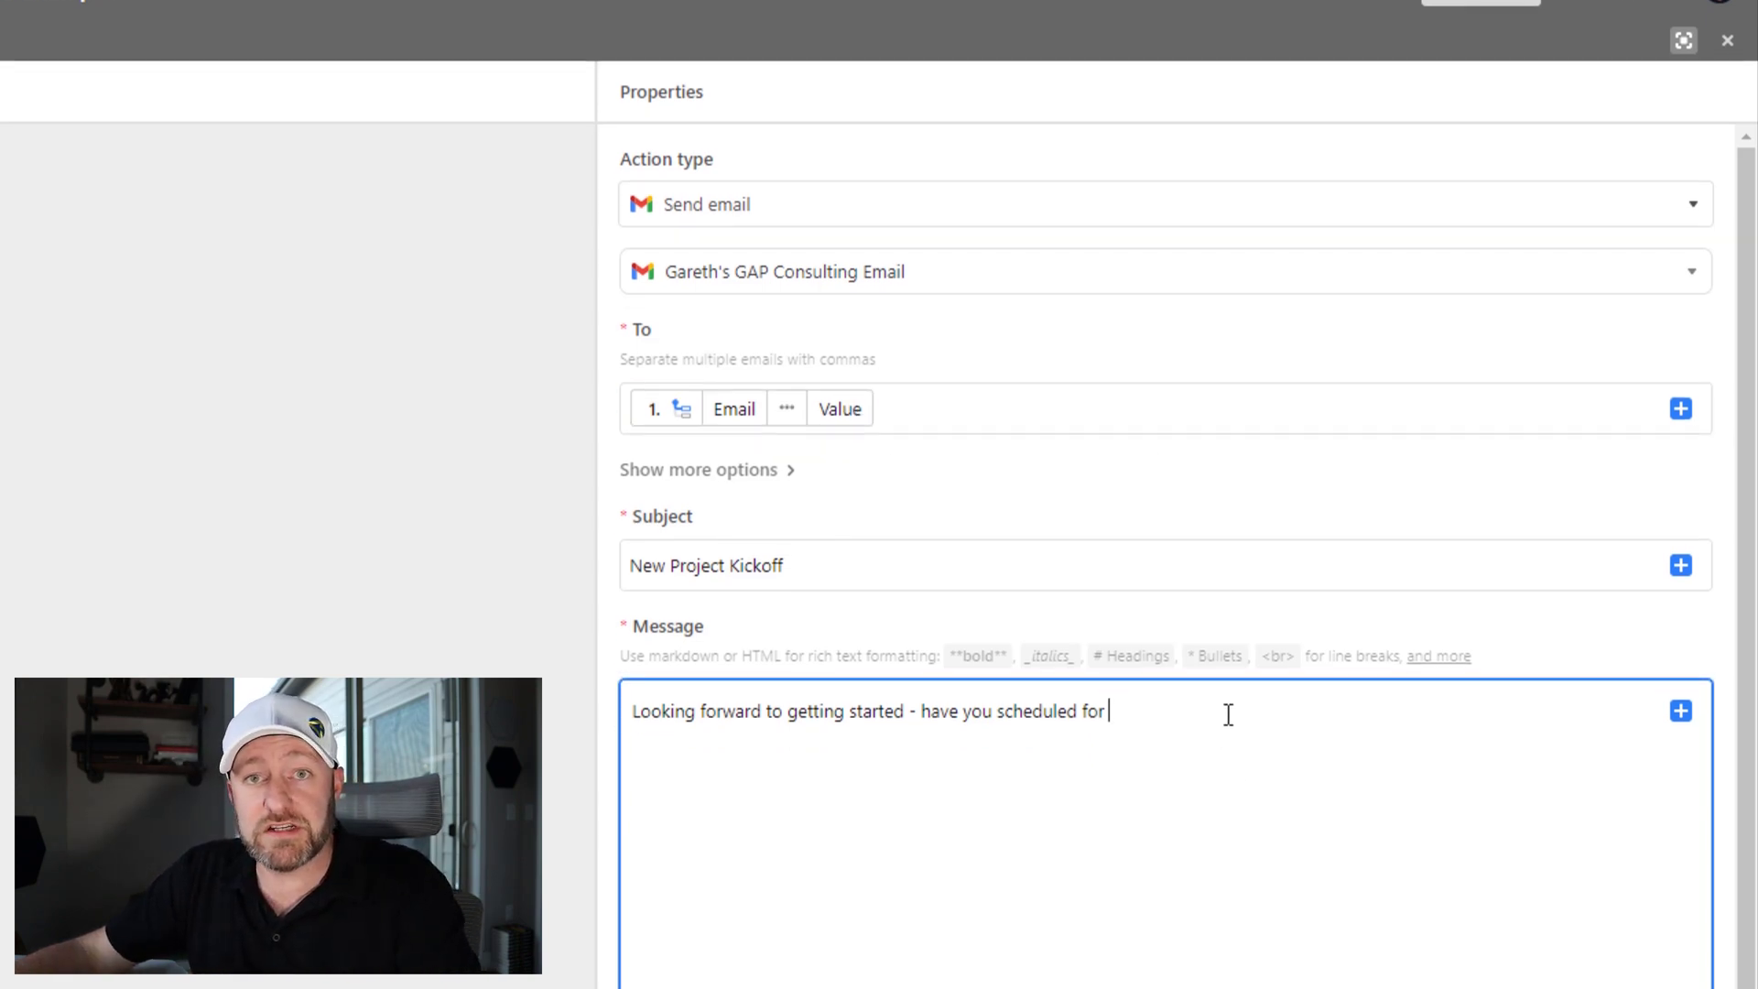
# Insert the triggering record's Start Date (Pretty) value into the kickoff message
pyautogui.click(1681, 438)
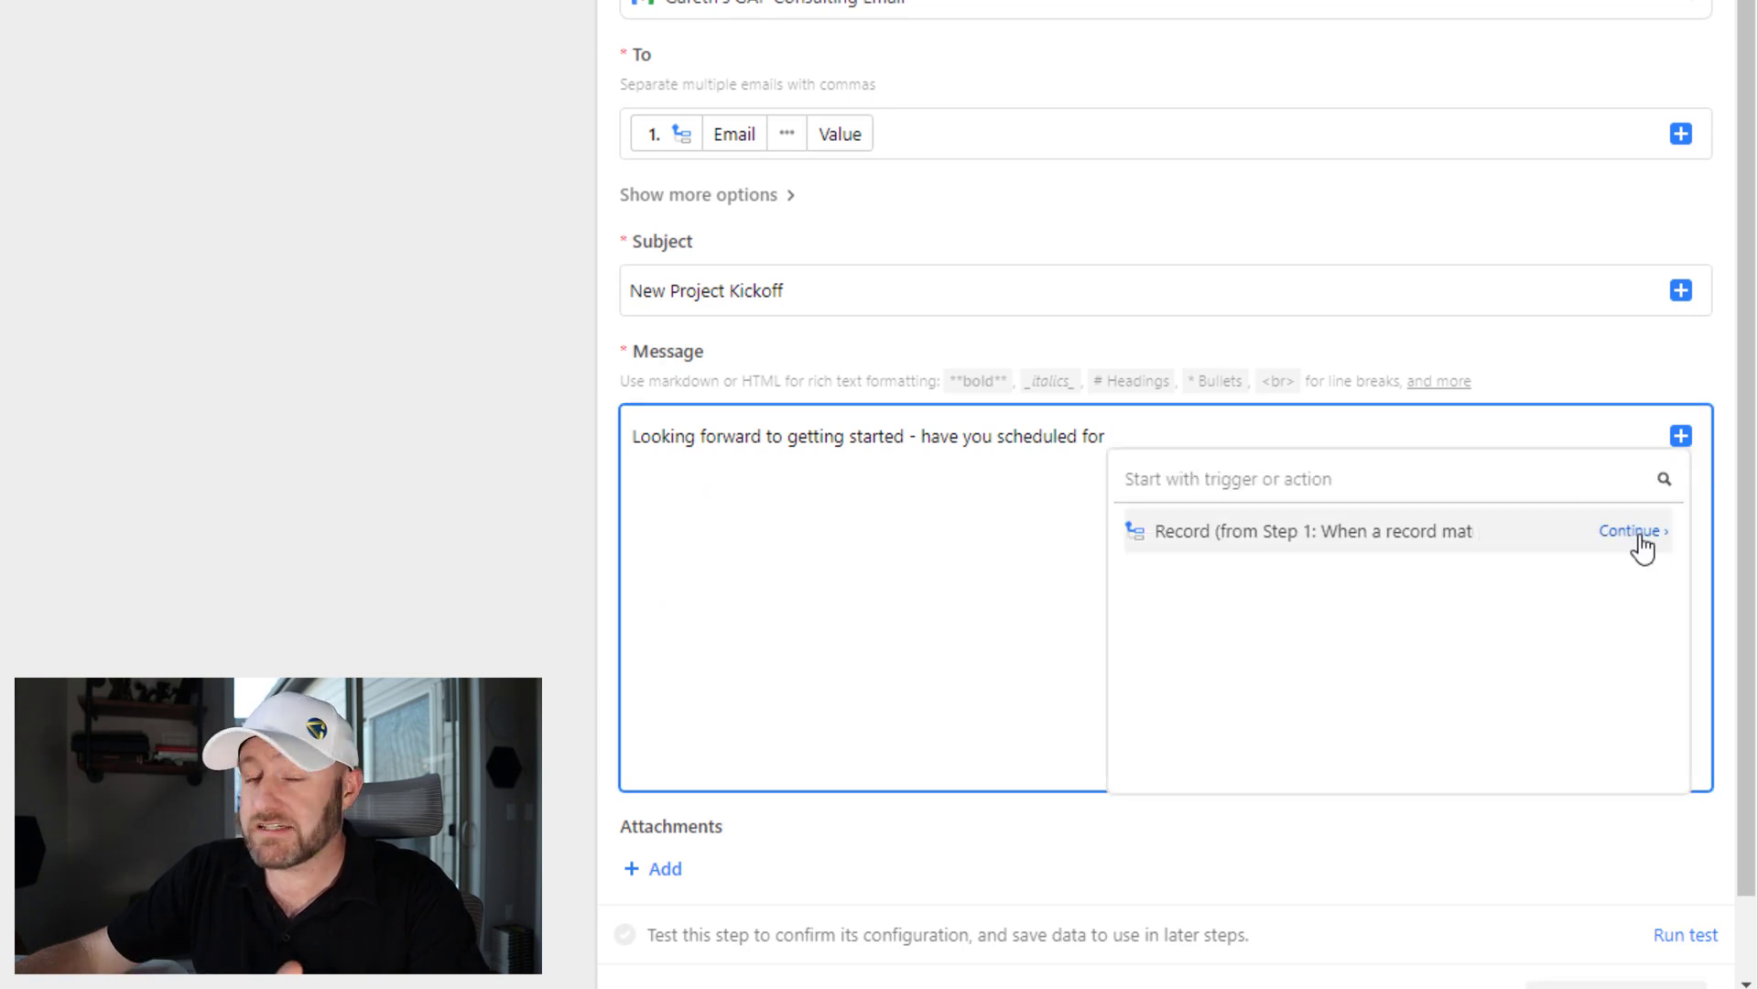
pyautogui.click(1641, 542)
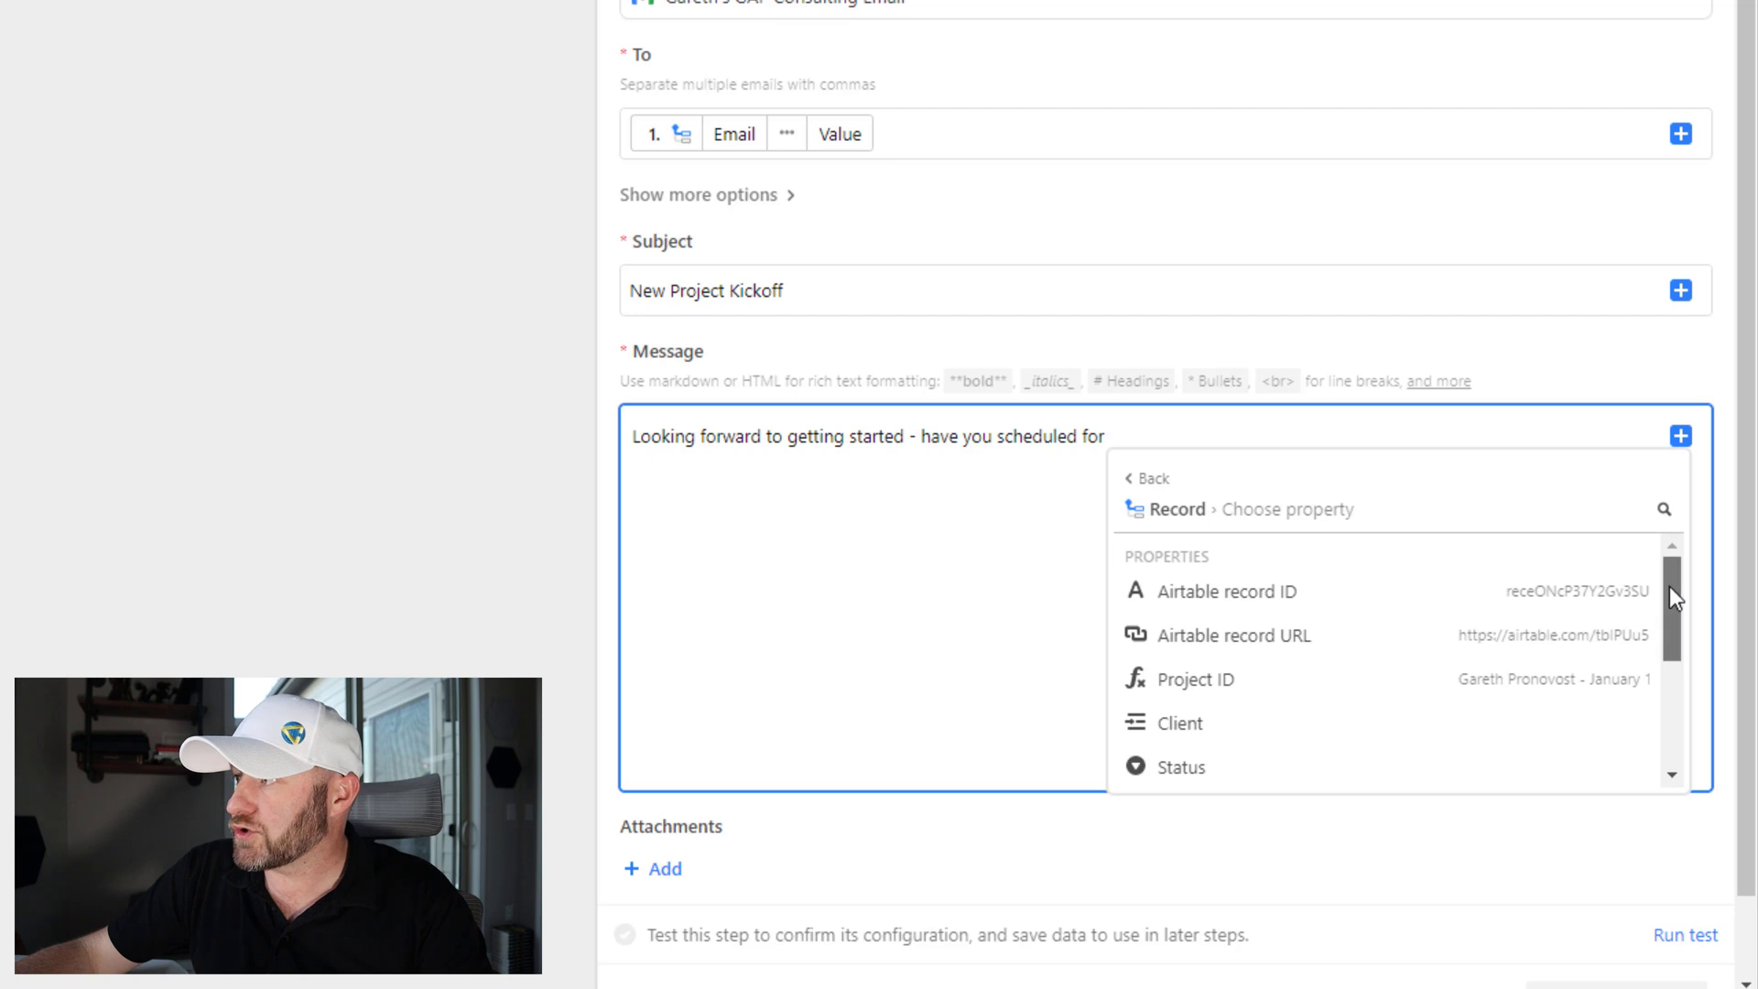
pyautogui.moveTo(1668, 586); pyautogui.dragTo(1672, 647)
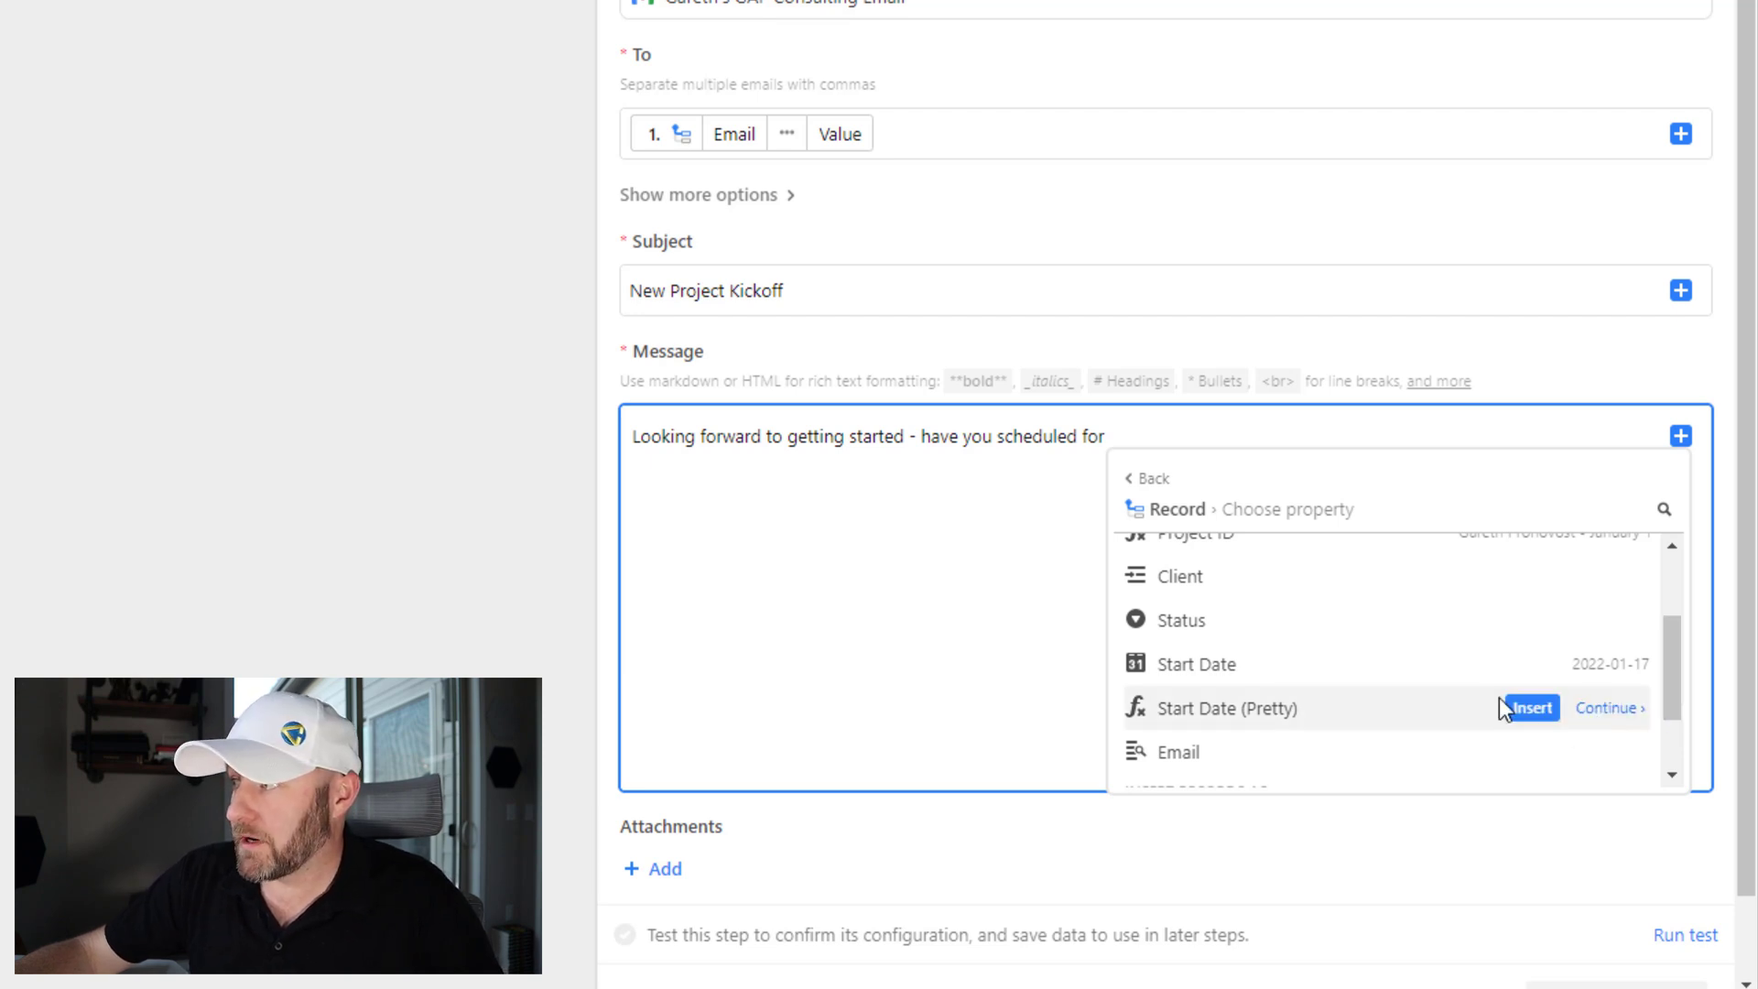
pyautogui.click(1524, 713)
# End the sentence with a full stop and add a 'Thanks,' sign-off with the sender's name
pyautogui.write('.')
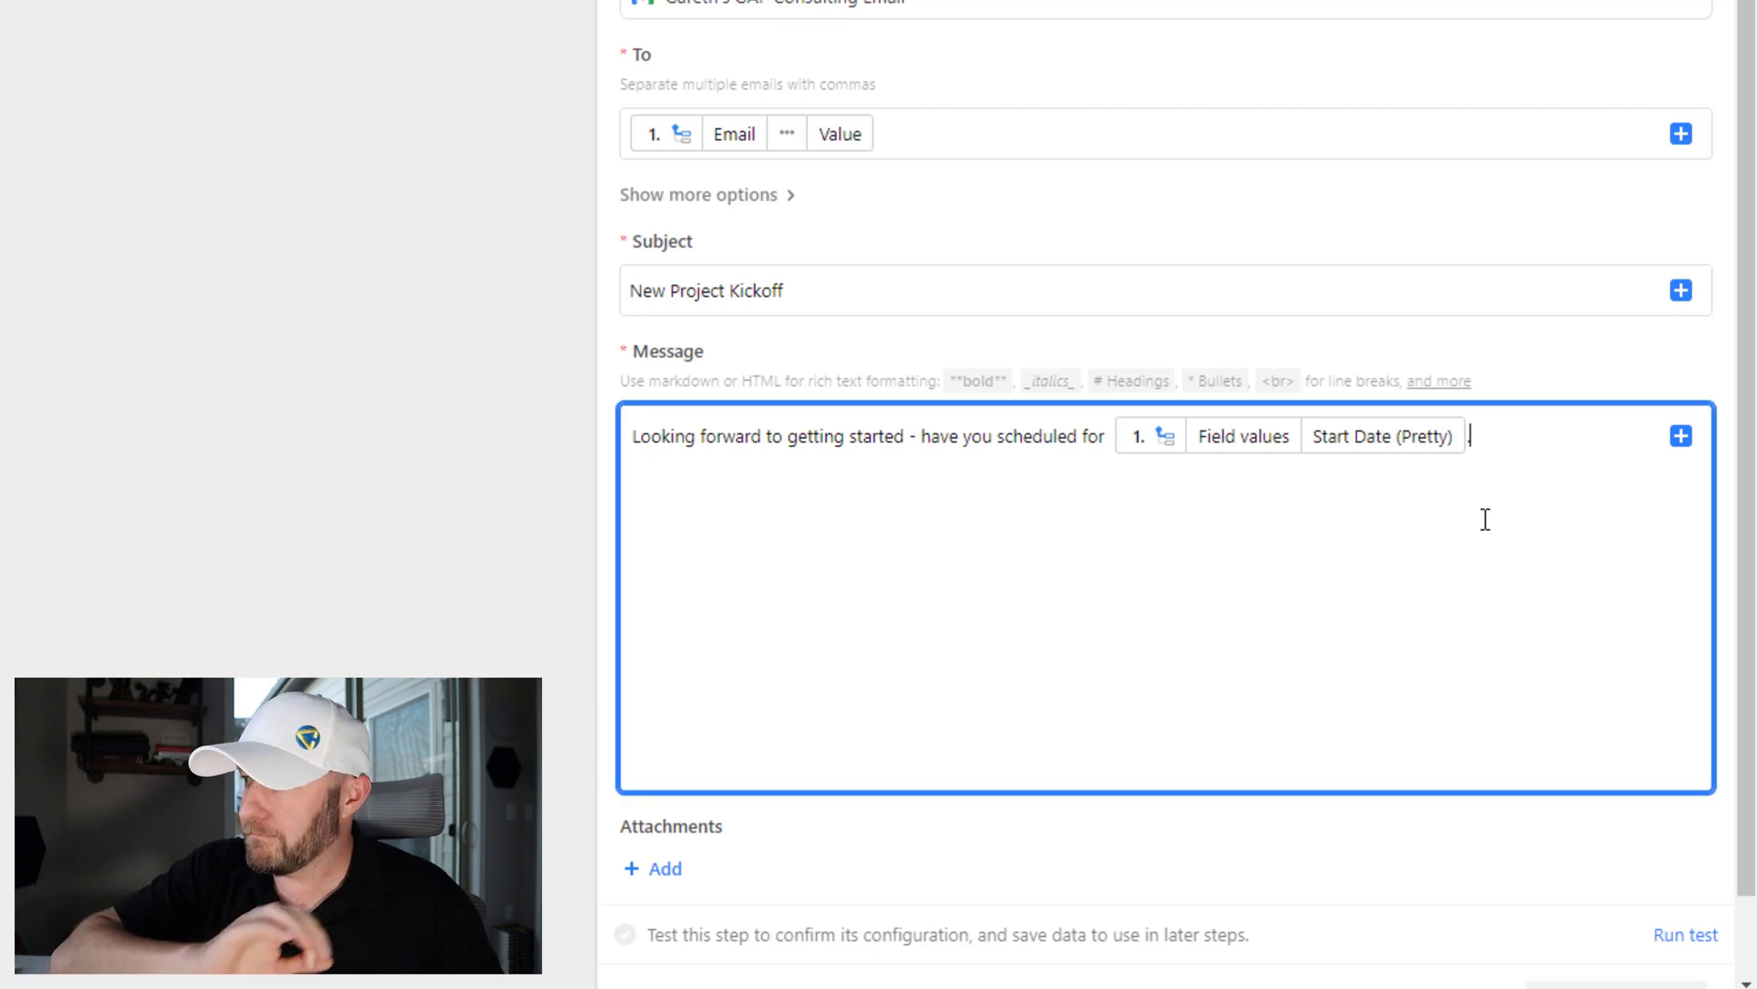
pyautogui.press('Return')
pyautogui.press('Return')
pyautogui.write('Thanks,')
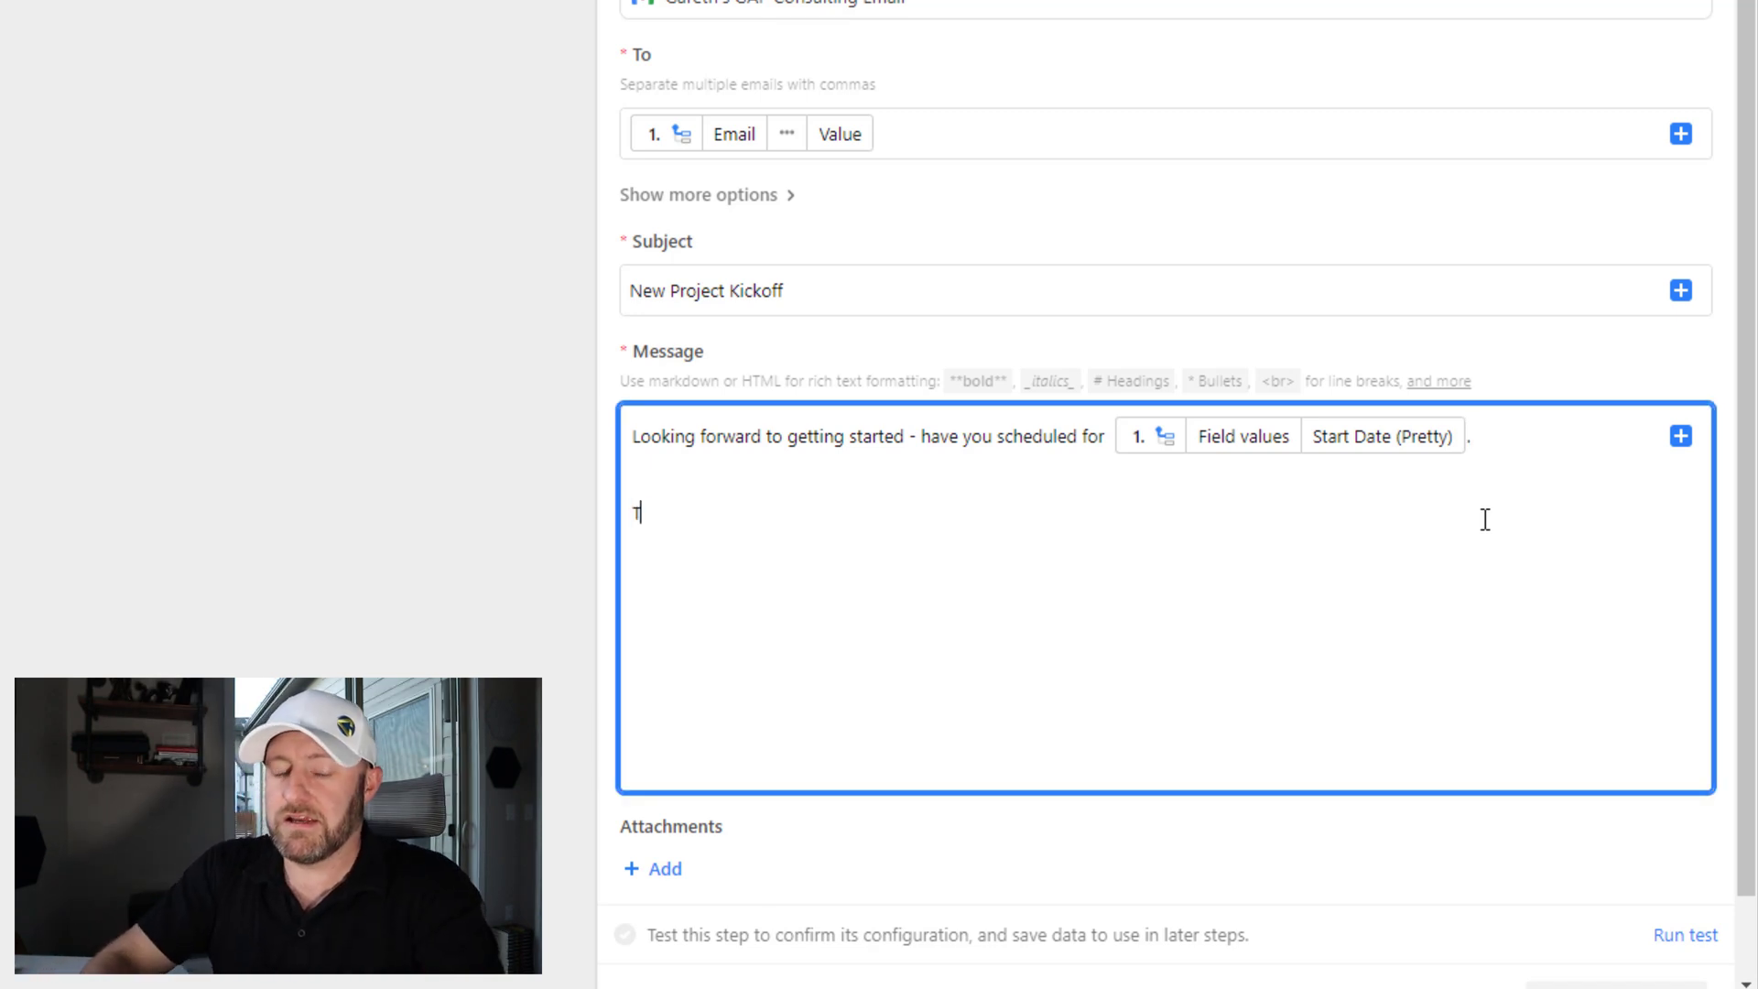
pyautogui.press('Return')
pyautogui.write('Gareth')
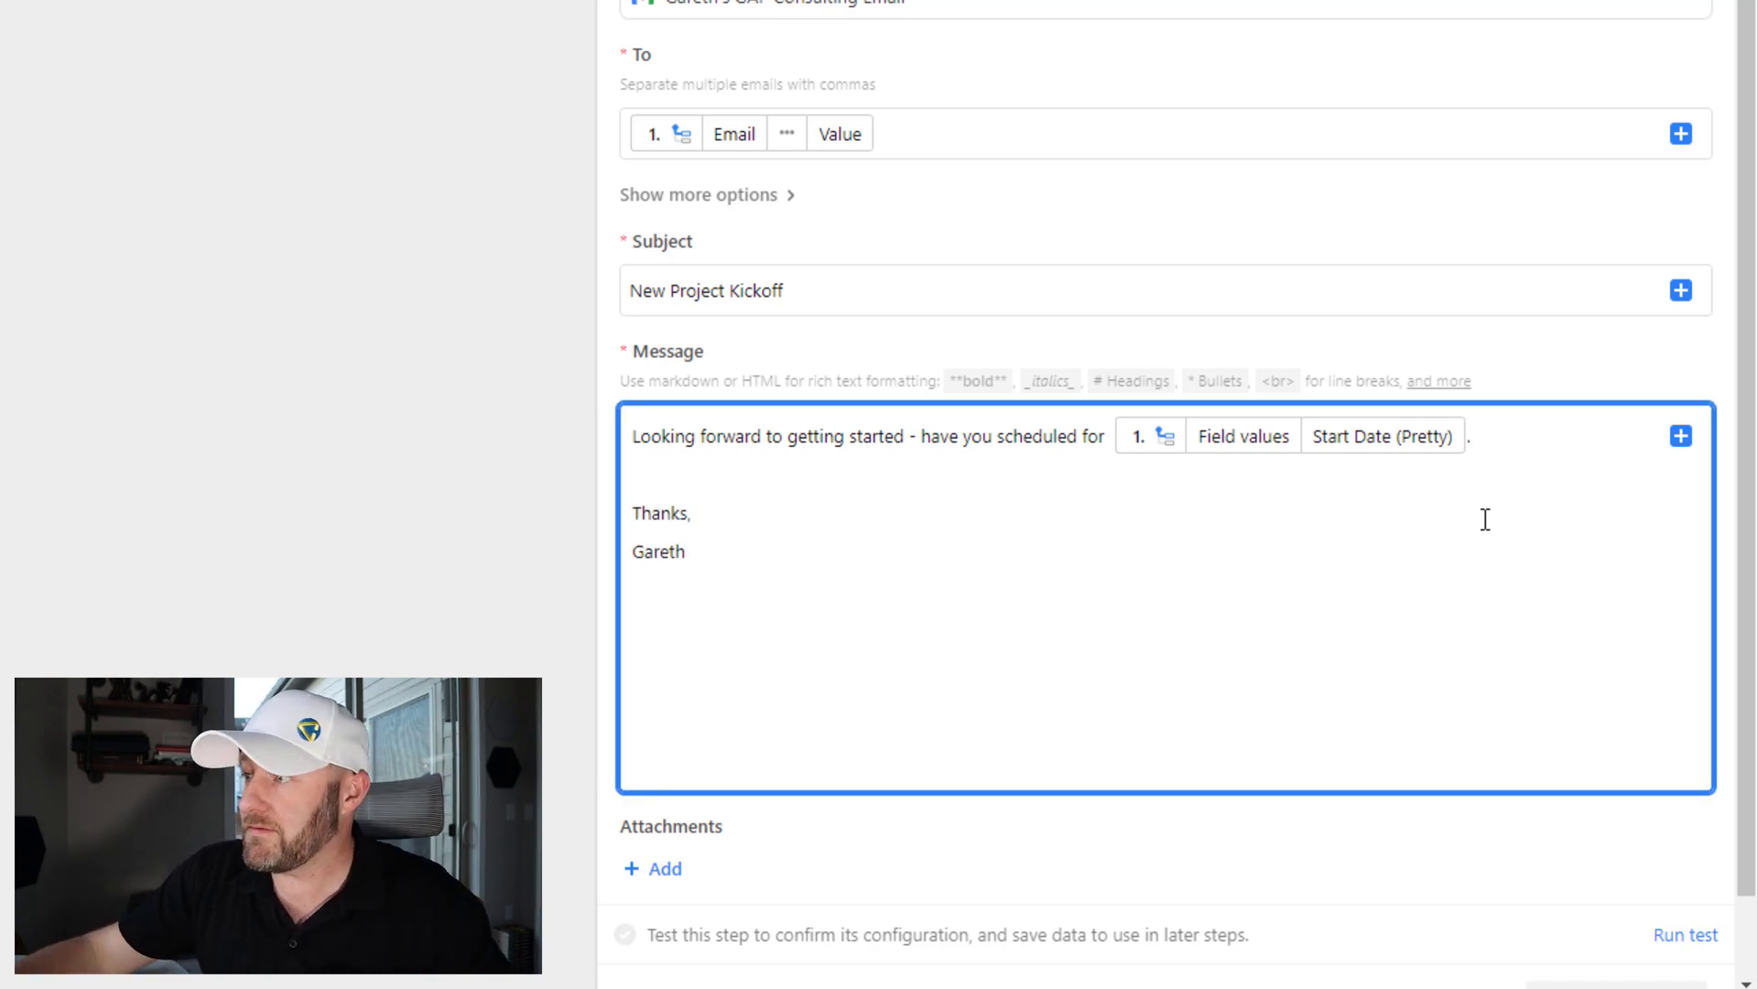
pyautogui.scroll(-1, 1287, 620)
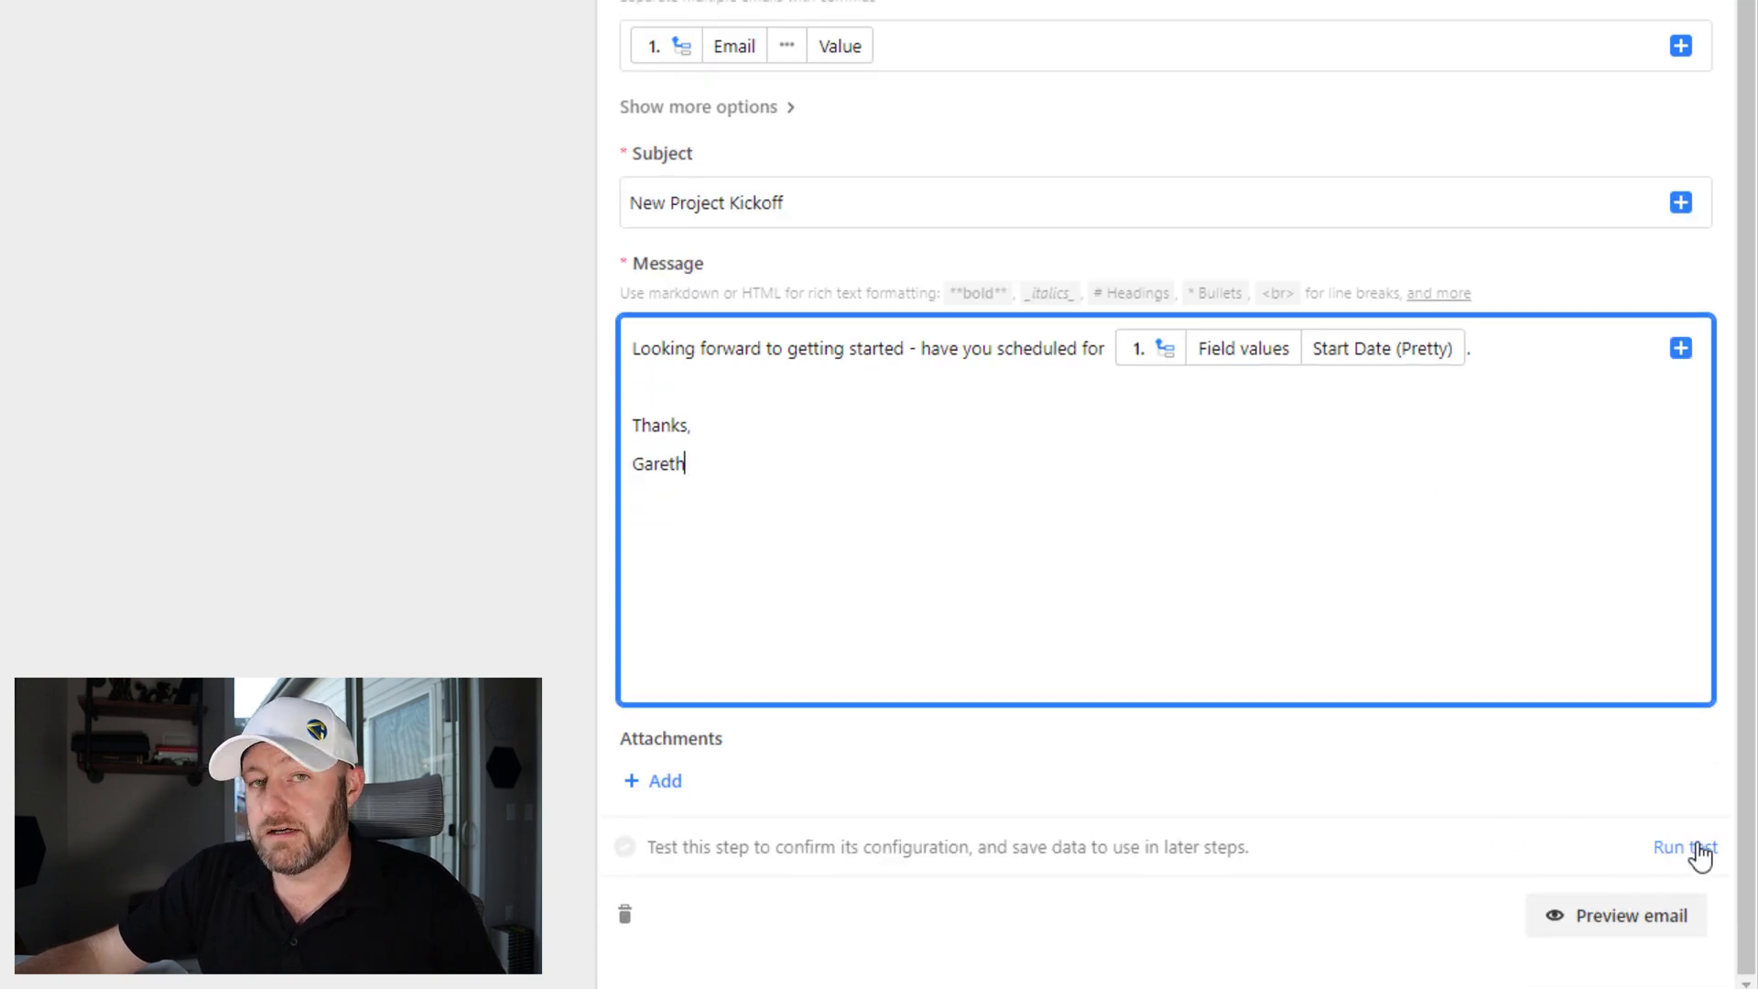
# Review the email preview's recipient, subject and January 17, 2022 body, then run the send-email test
pyautogui.click(1636, 931)
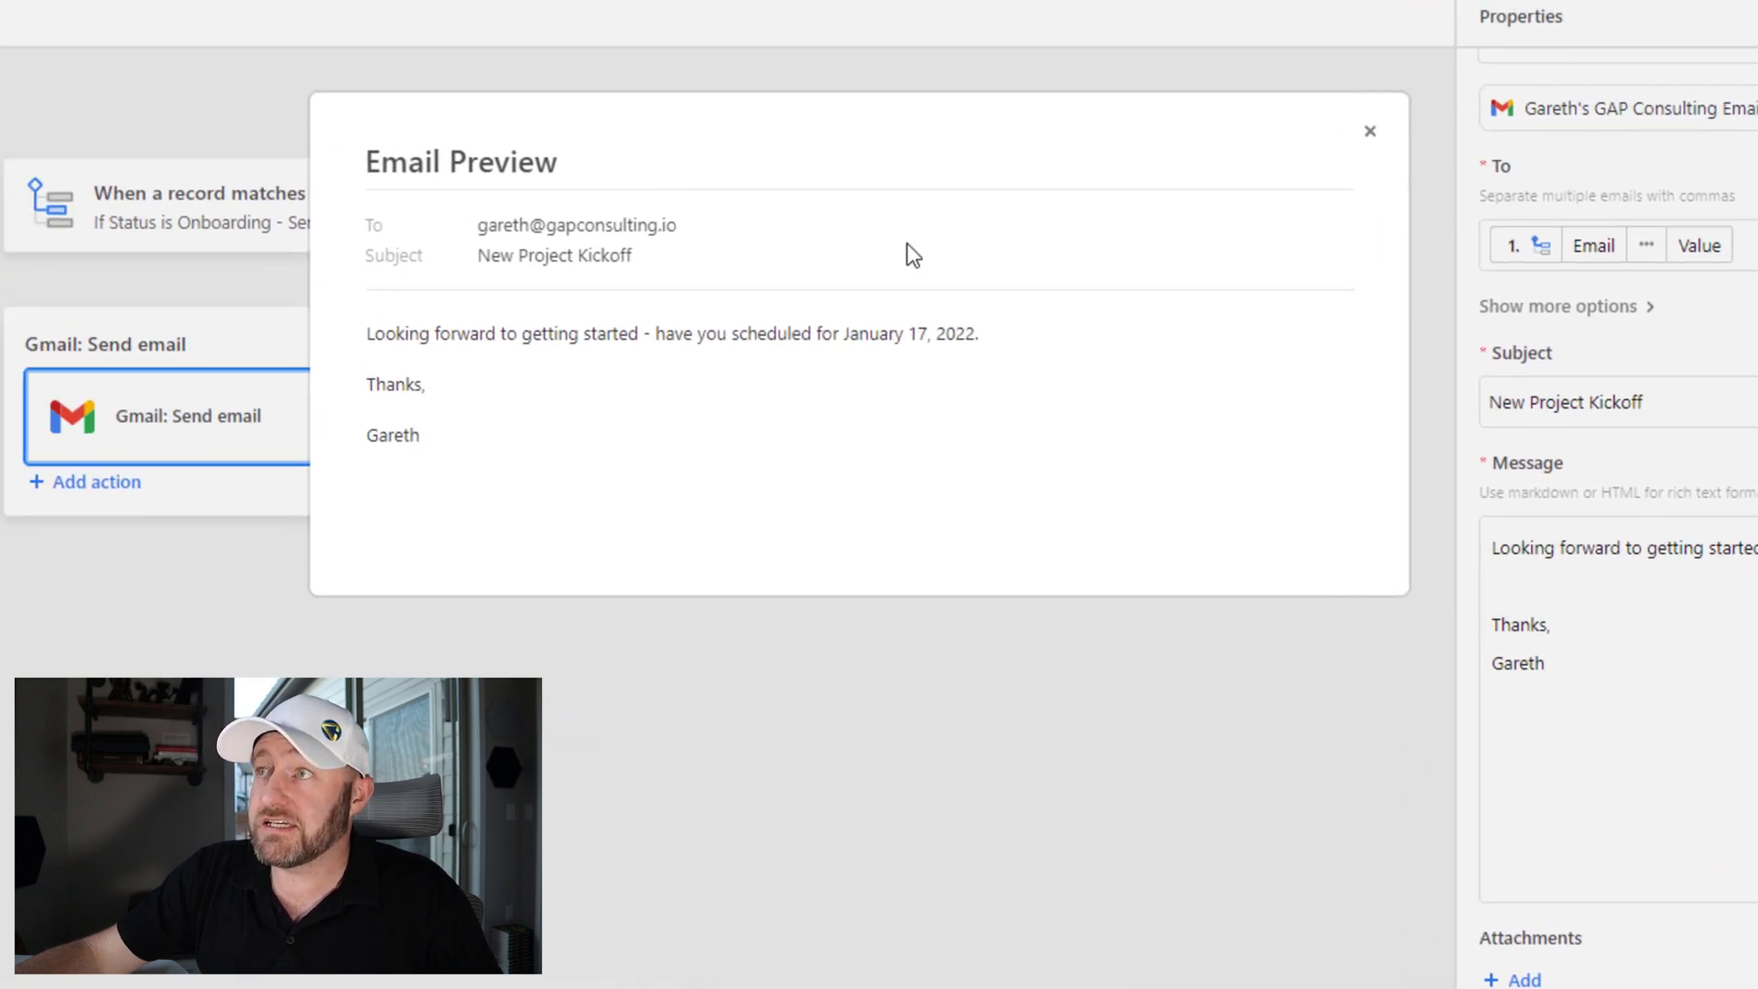
pyautogui.moveTo(481, 234); pyautogui.dragTo(690, 222)
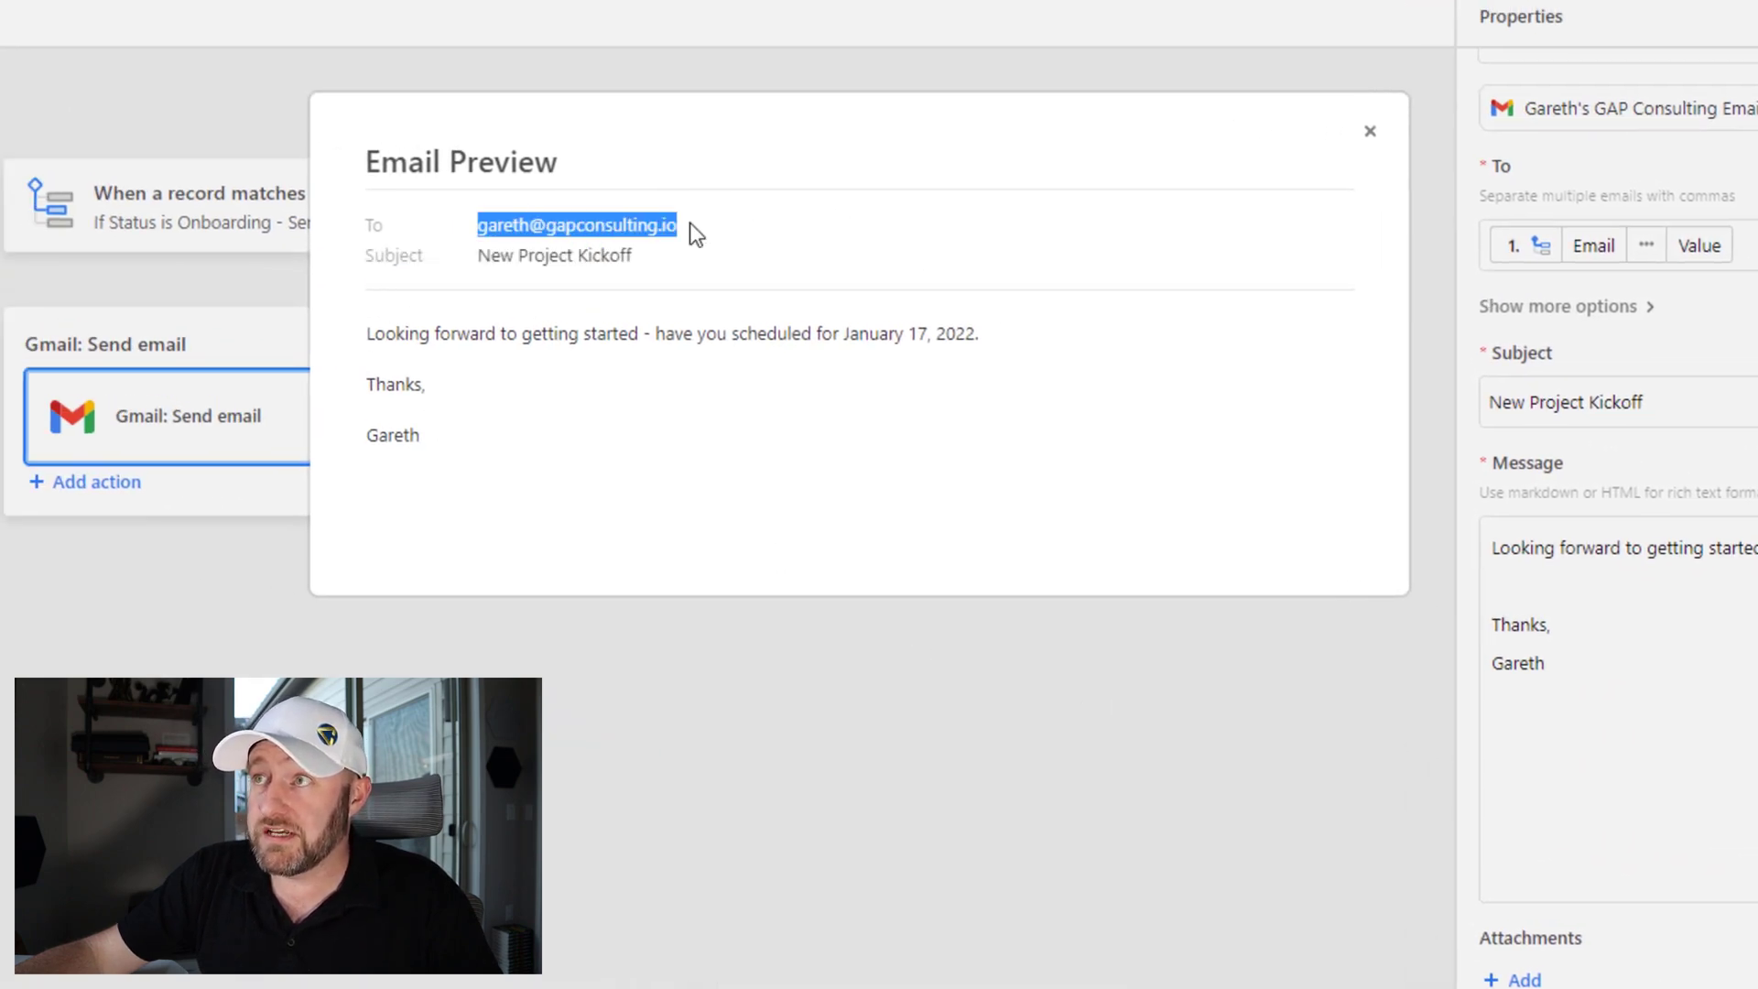
pyautogui.moveTo(493, 255); pyautogui.dragTo(632, 253)
pyautogui.moveTo(385, 333); pyautogui.dragTo(734, 414)
pyautogui.click(734, 414)
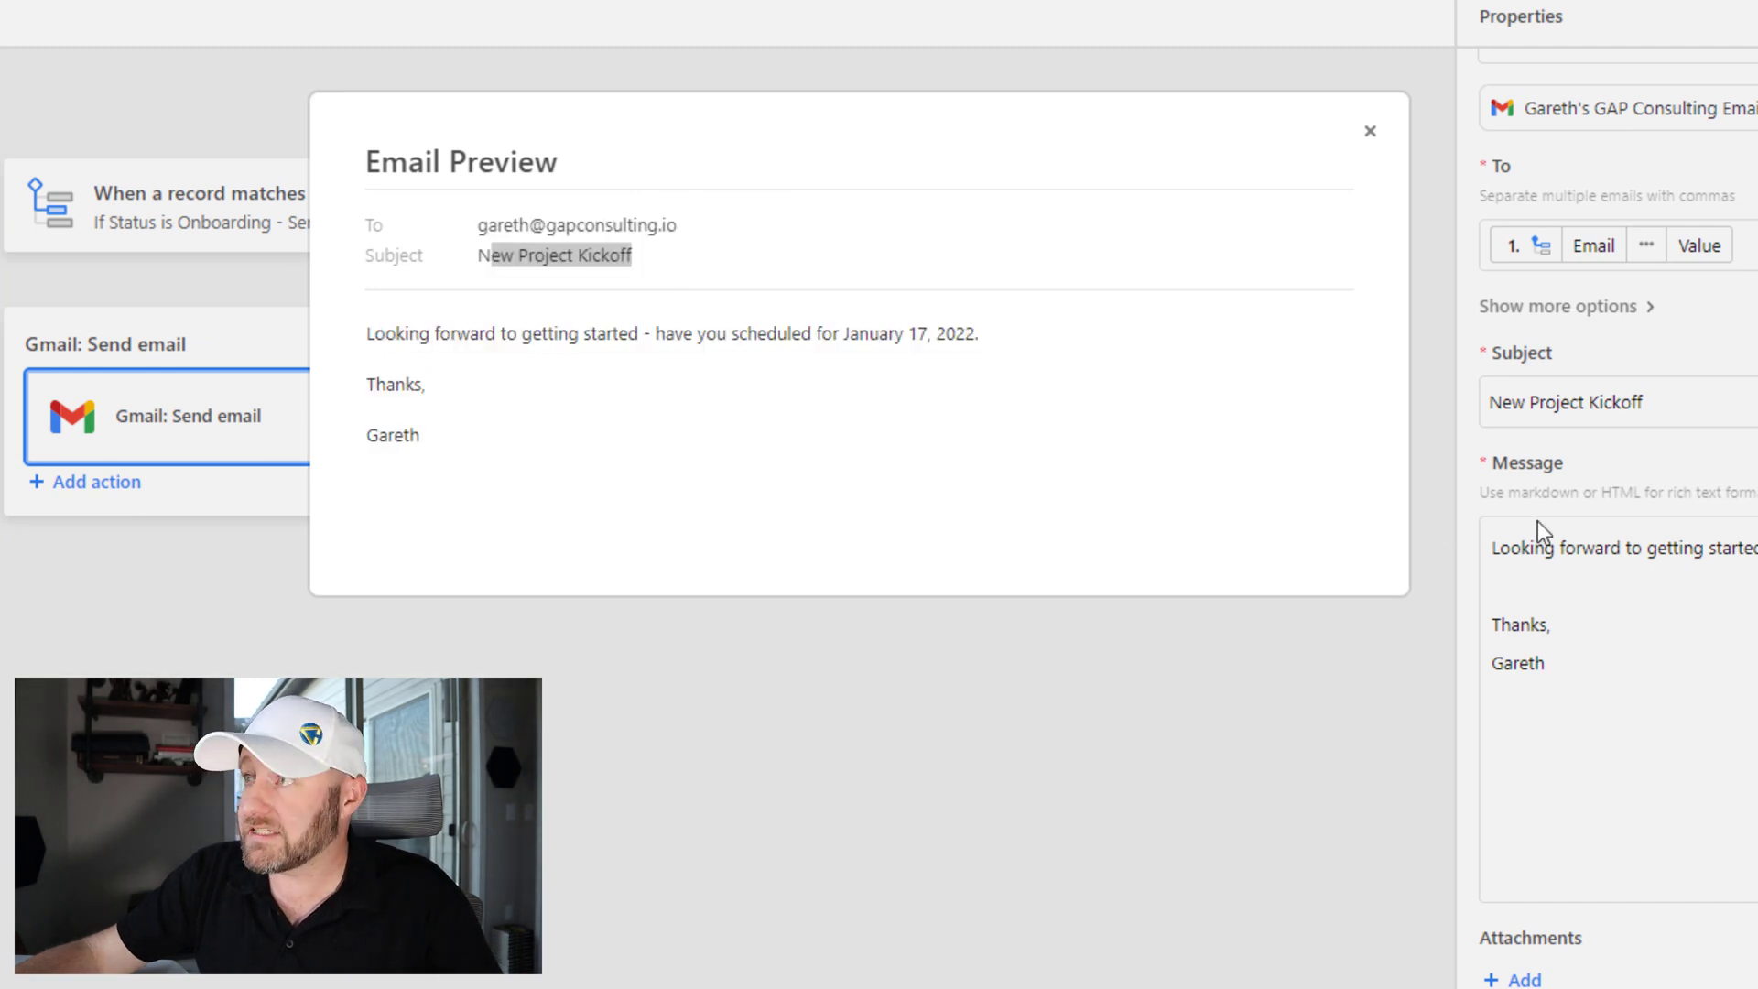
pyautogui.click(1370, 131)
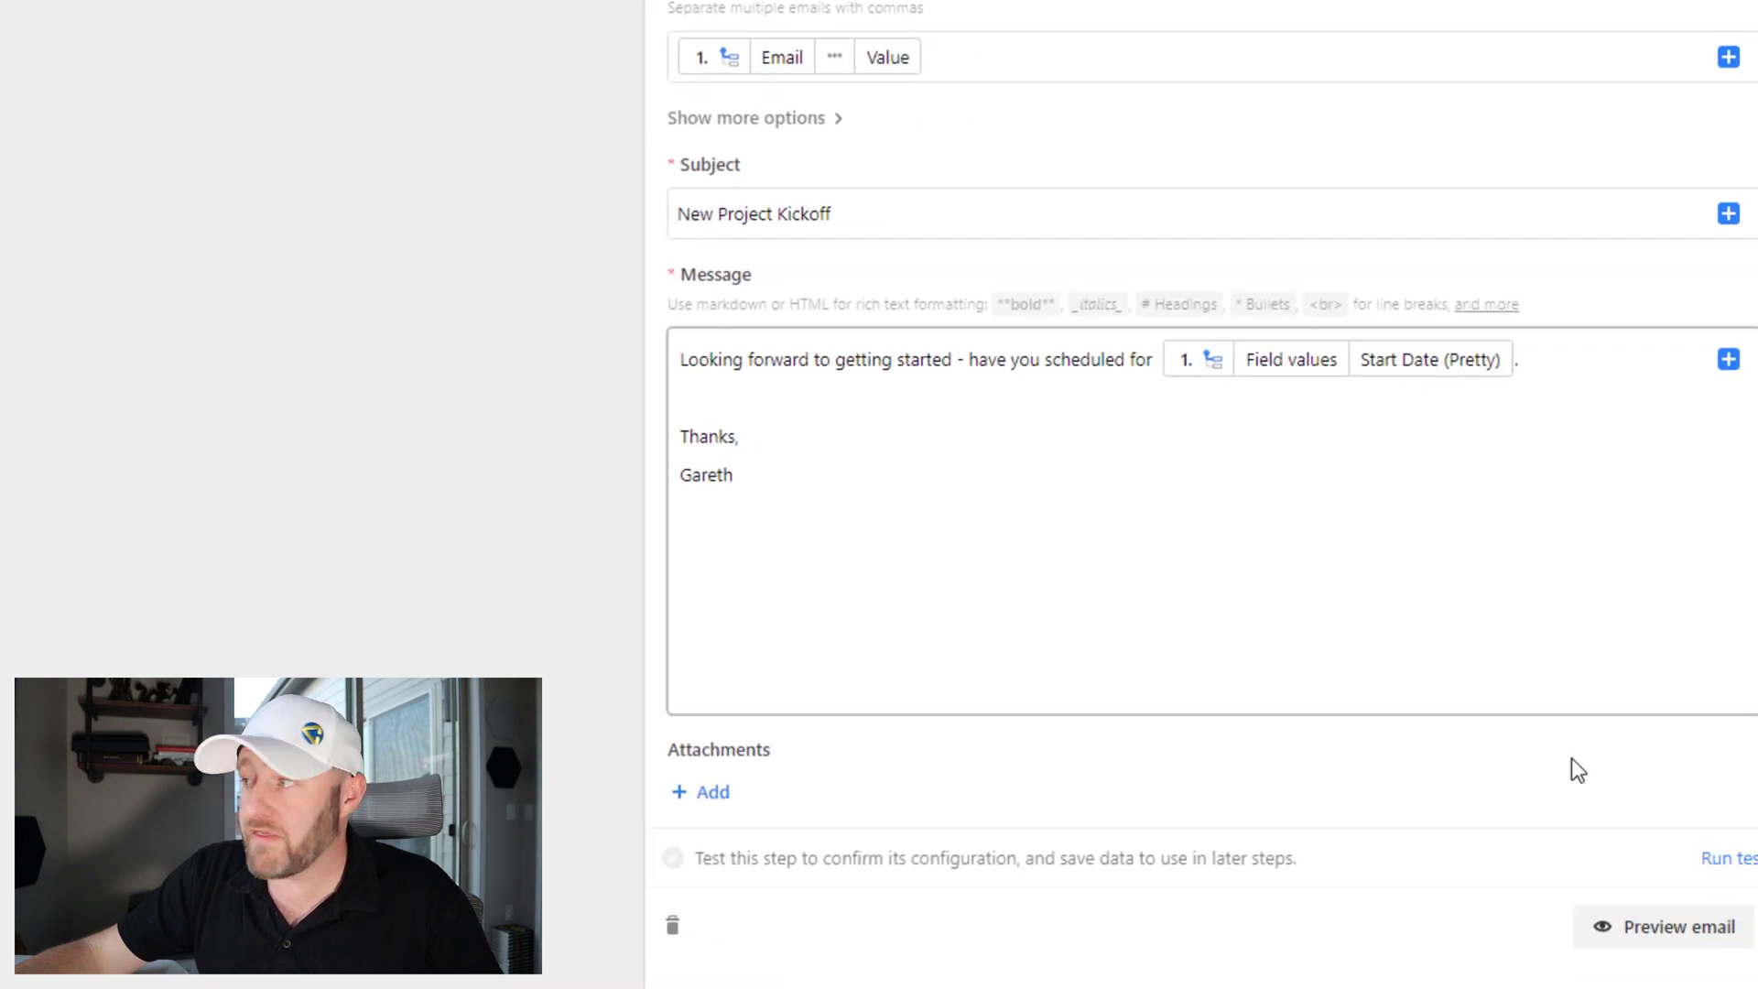
pyautogui.click(1675, 850)
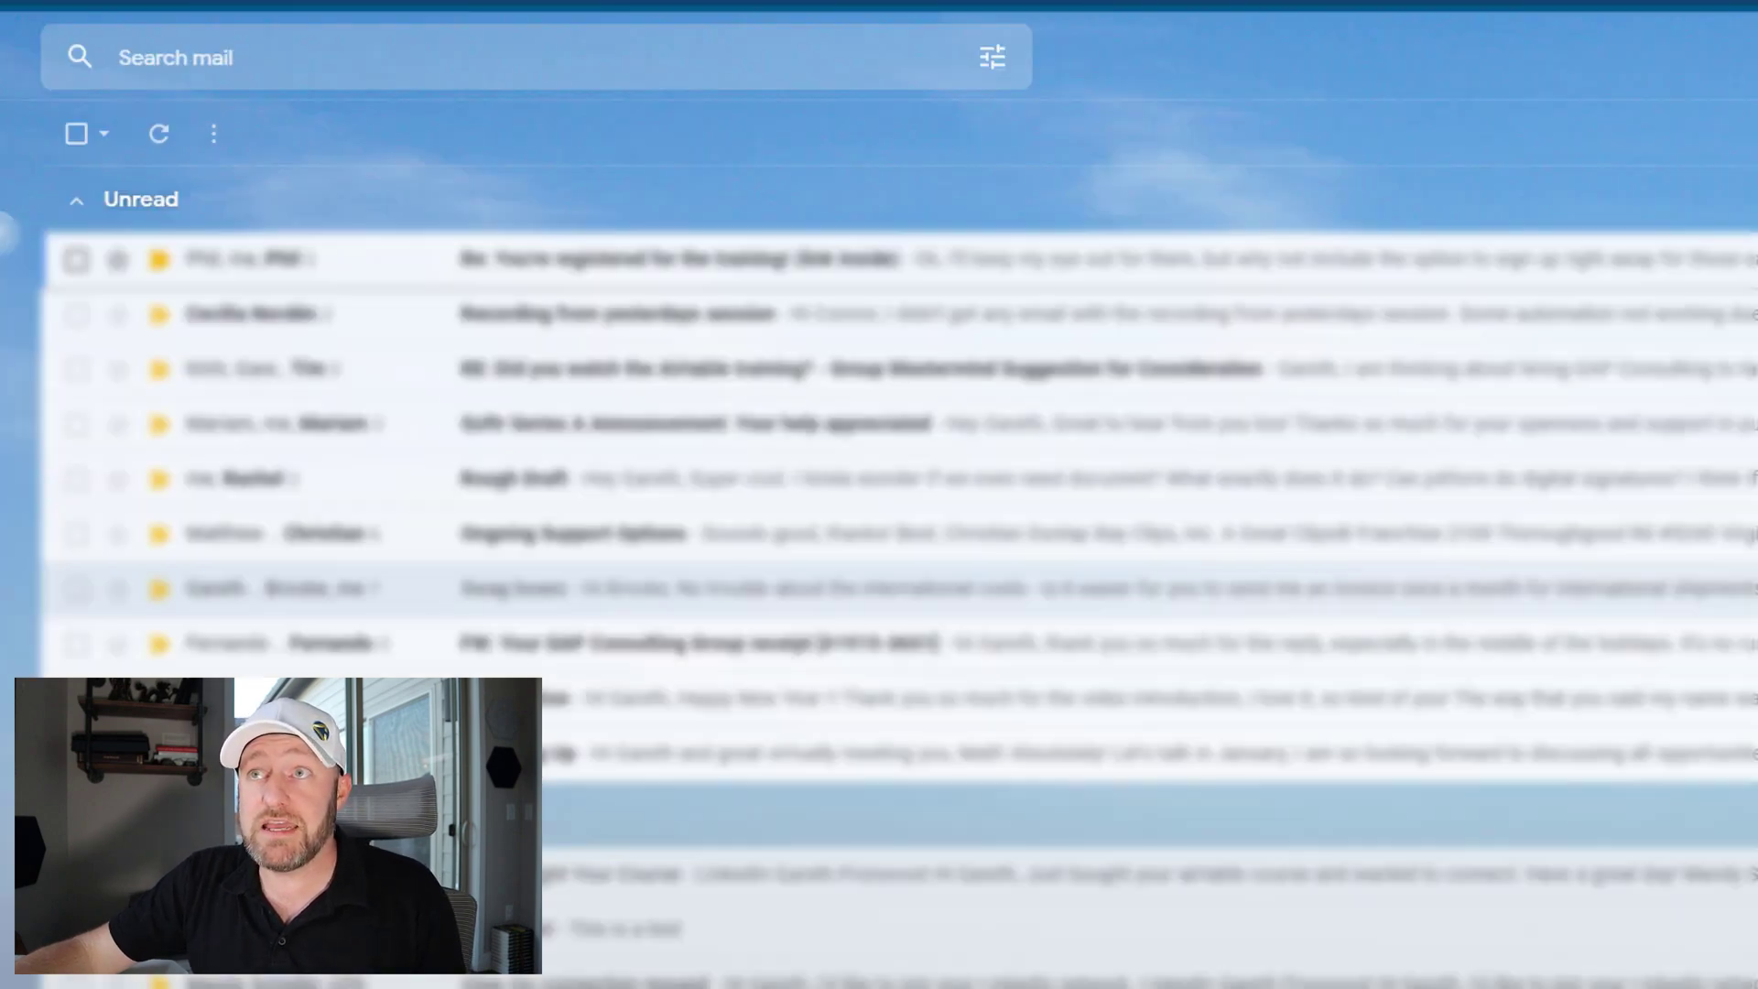
# Refresh the Gmail inbox and open the New Project Kickoff test email
pyautogui.click(158, 136)
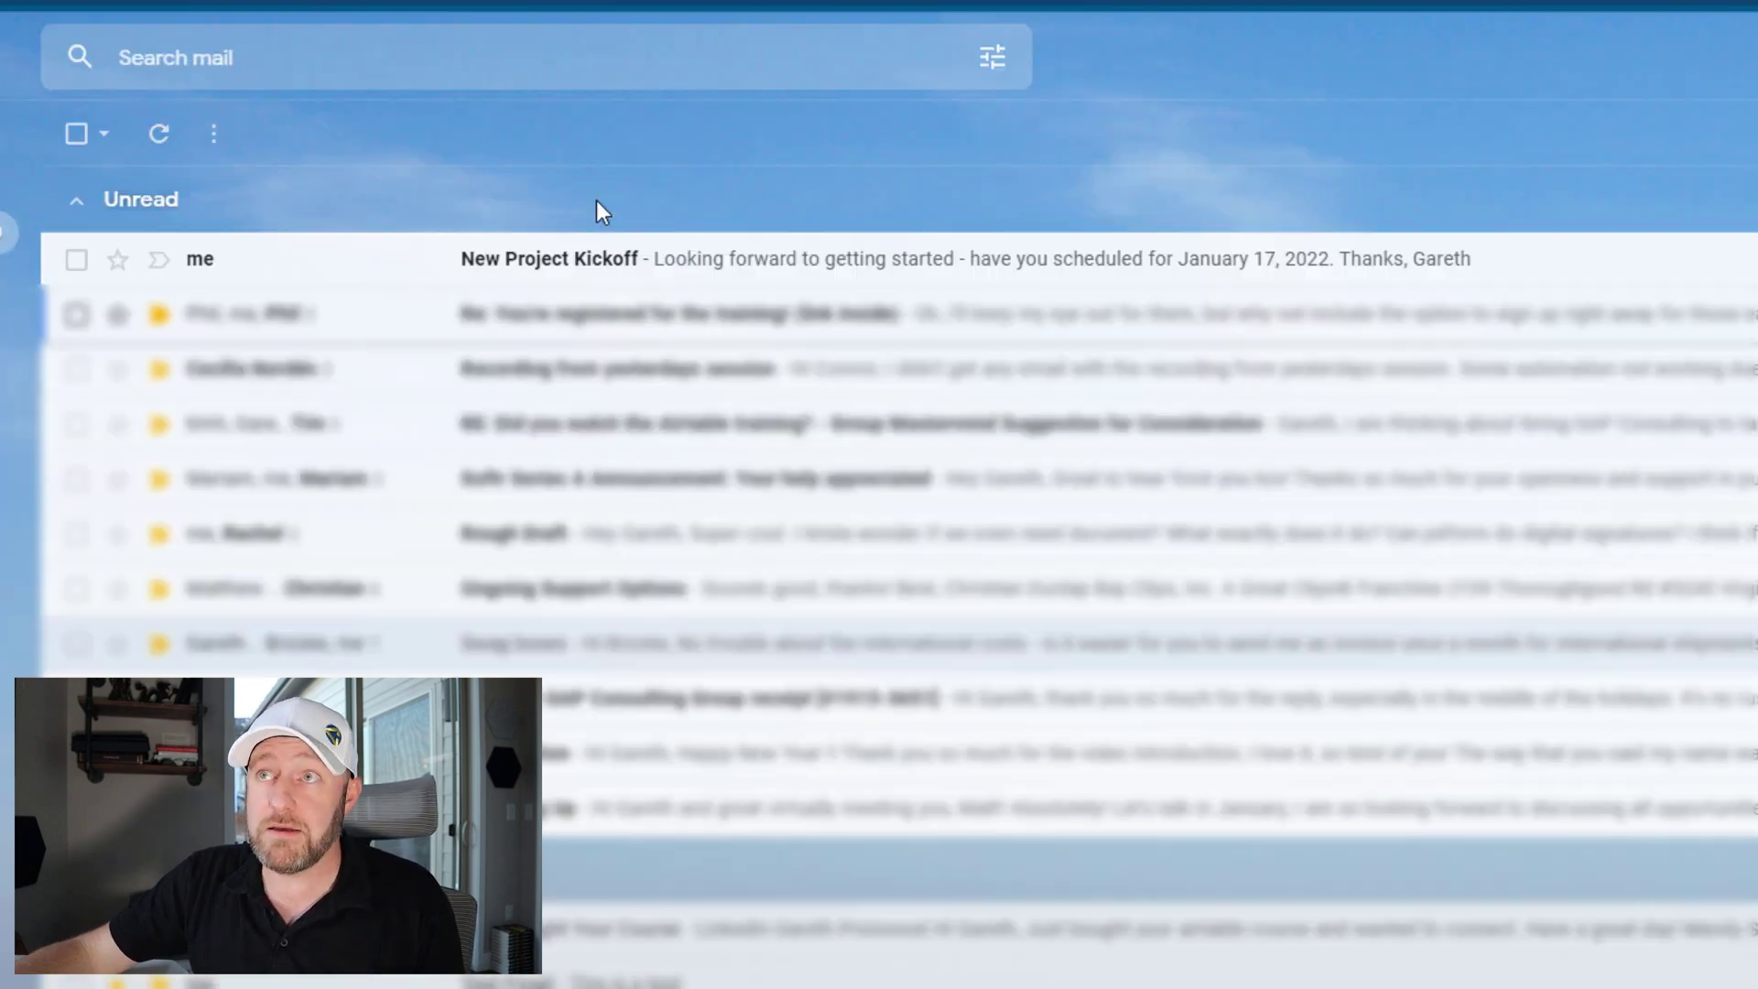
pyautogui.click(579, 262)
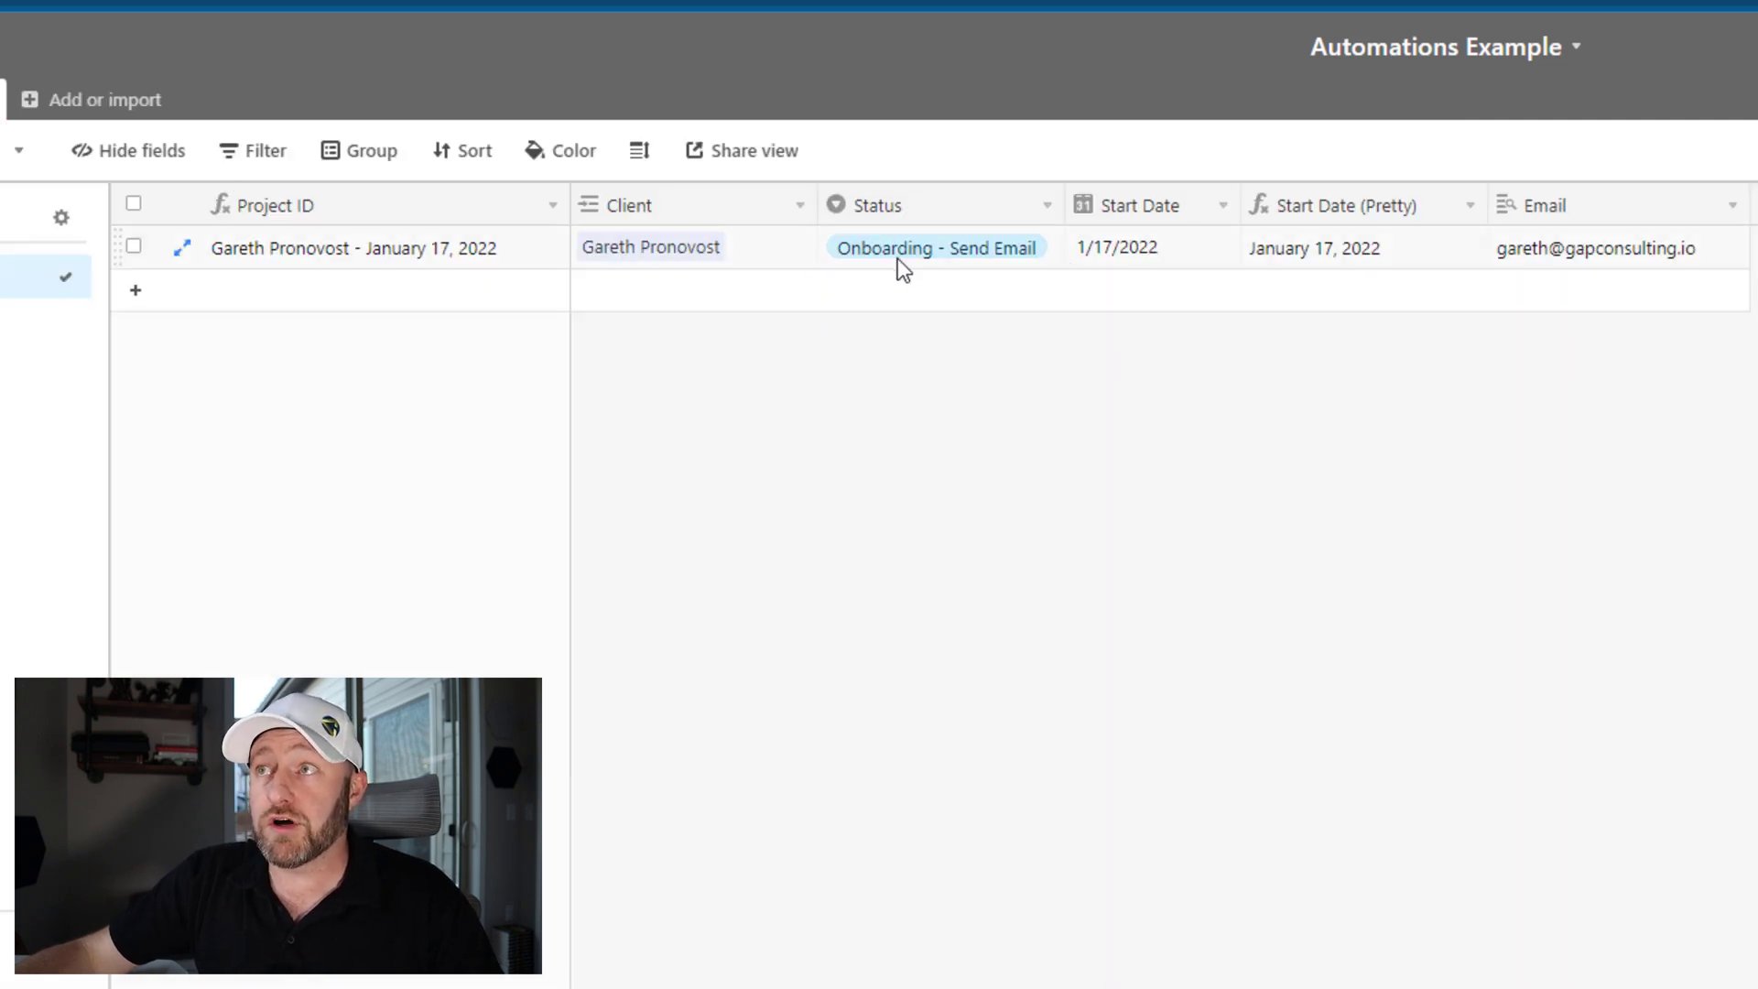
# Review the project's Status options without changing them, then show the available action types
pyautogui.click(897, 258)
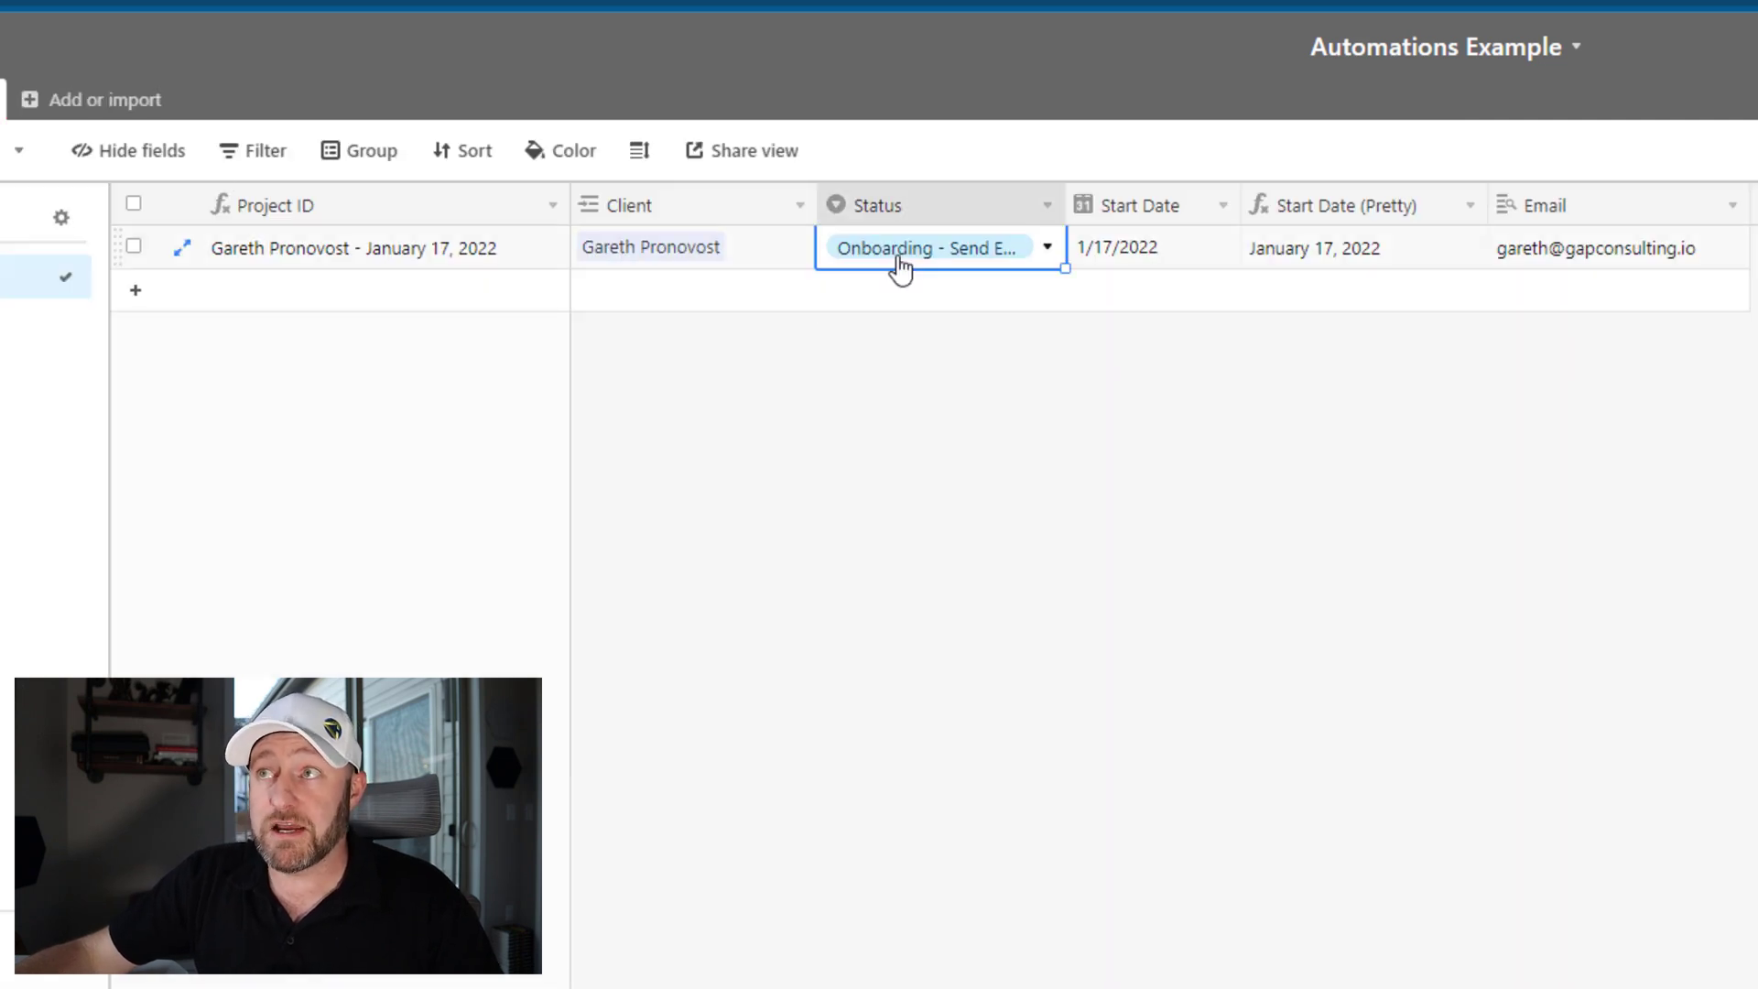
pyautogui.click(895, 264)
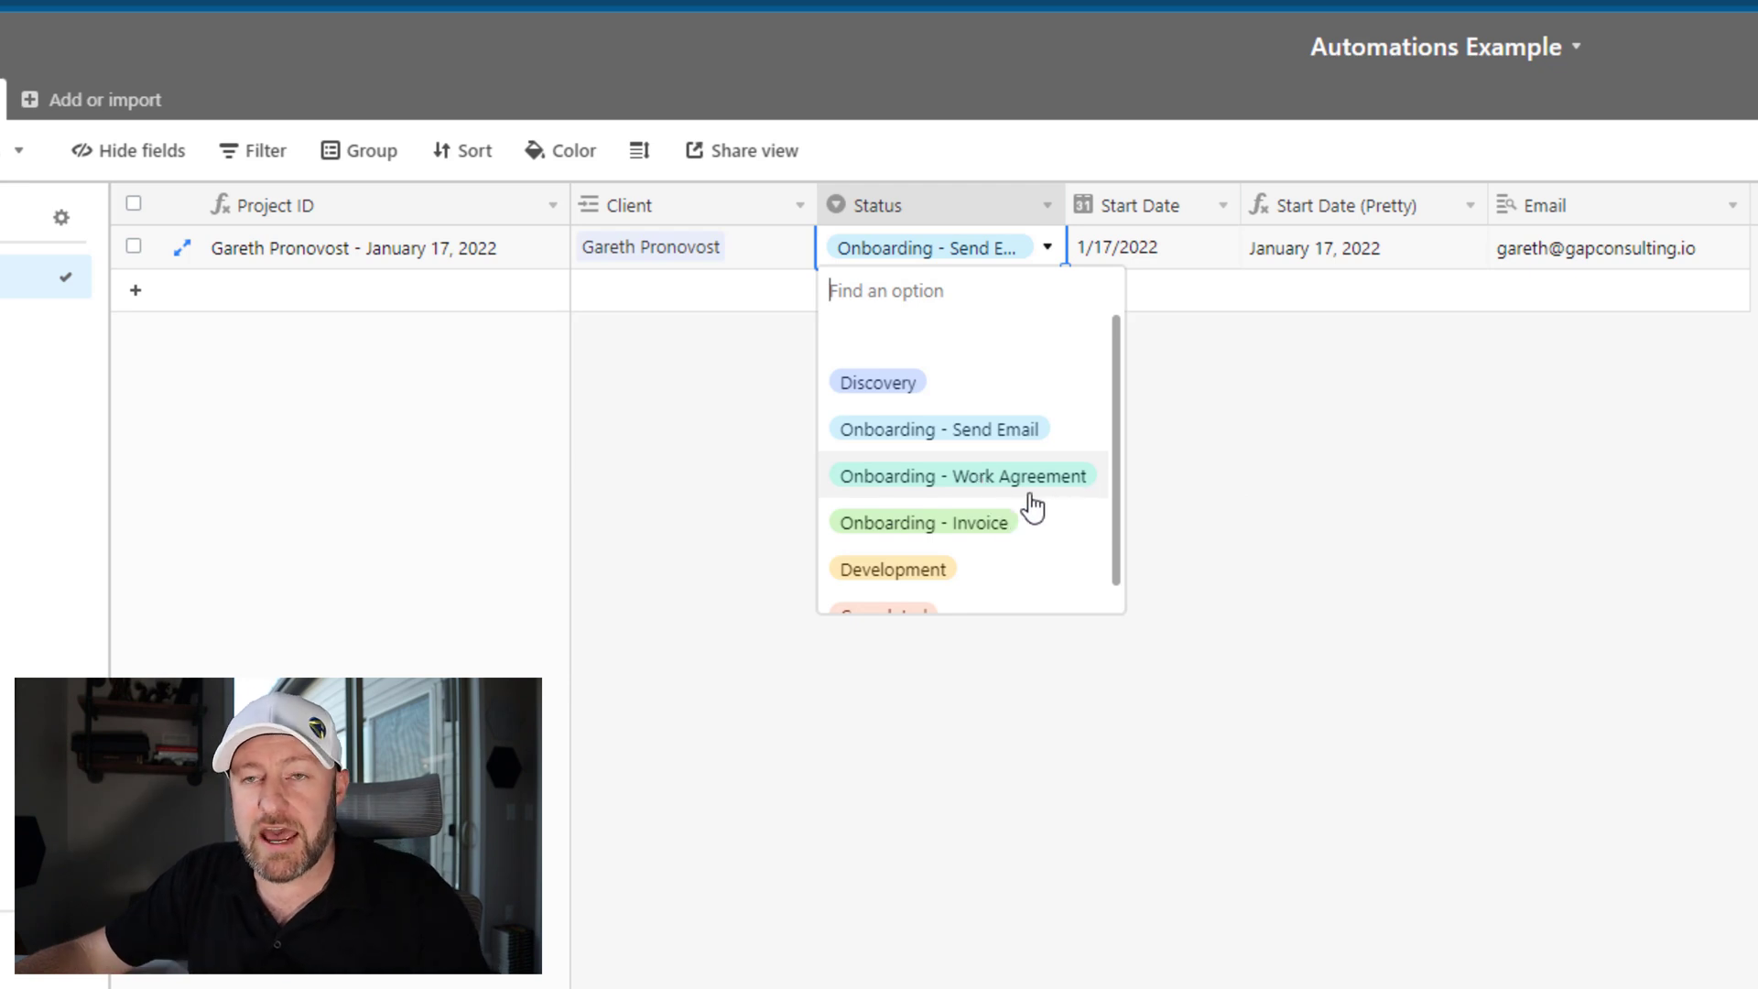
pyautogui.click(1199, 476)
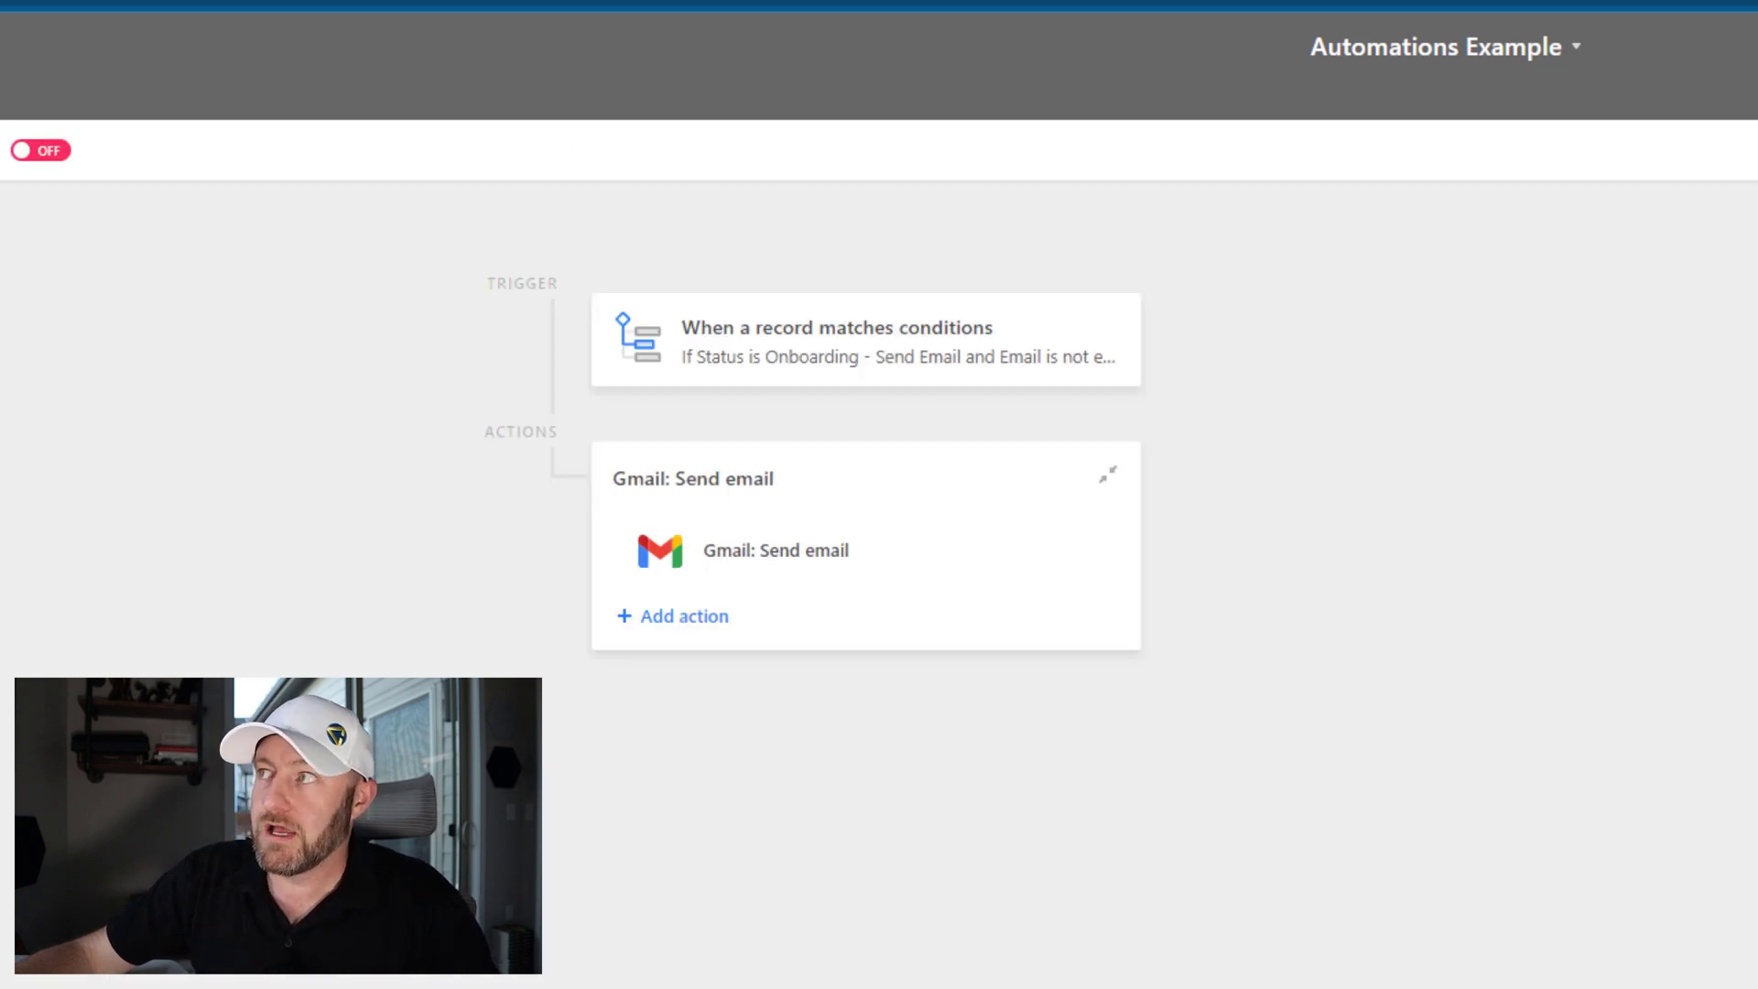
pyautogui.click(701, 634)
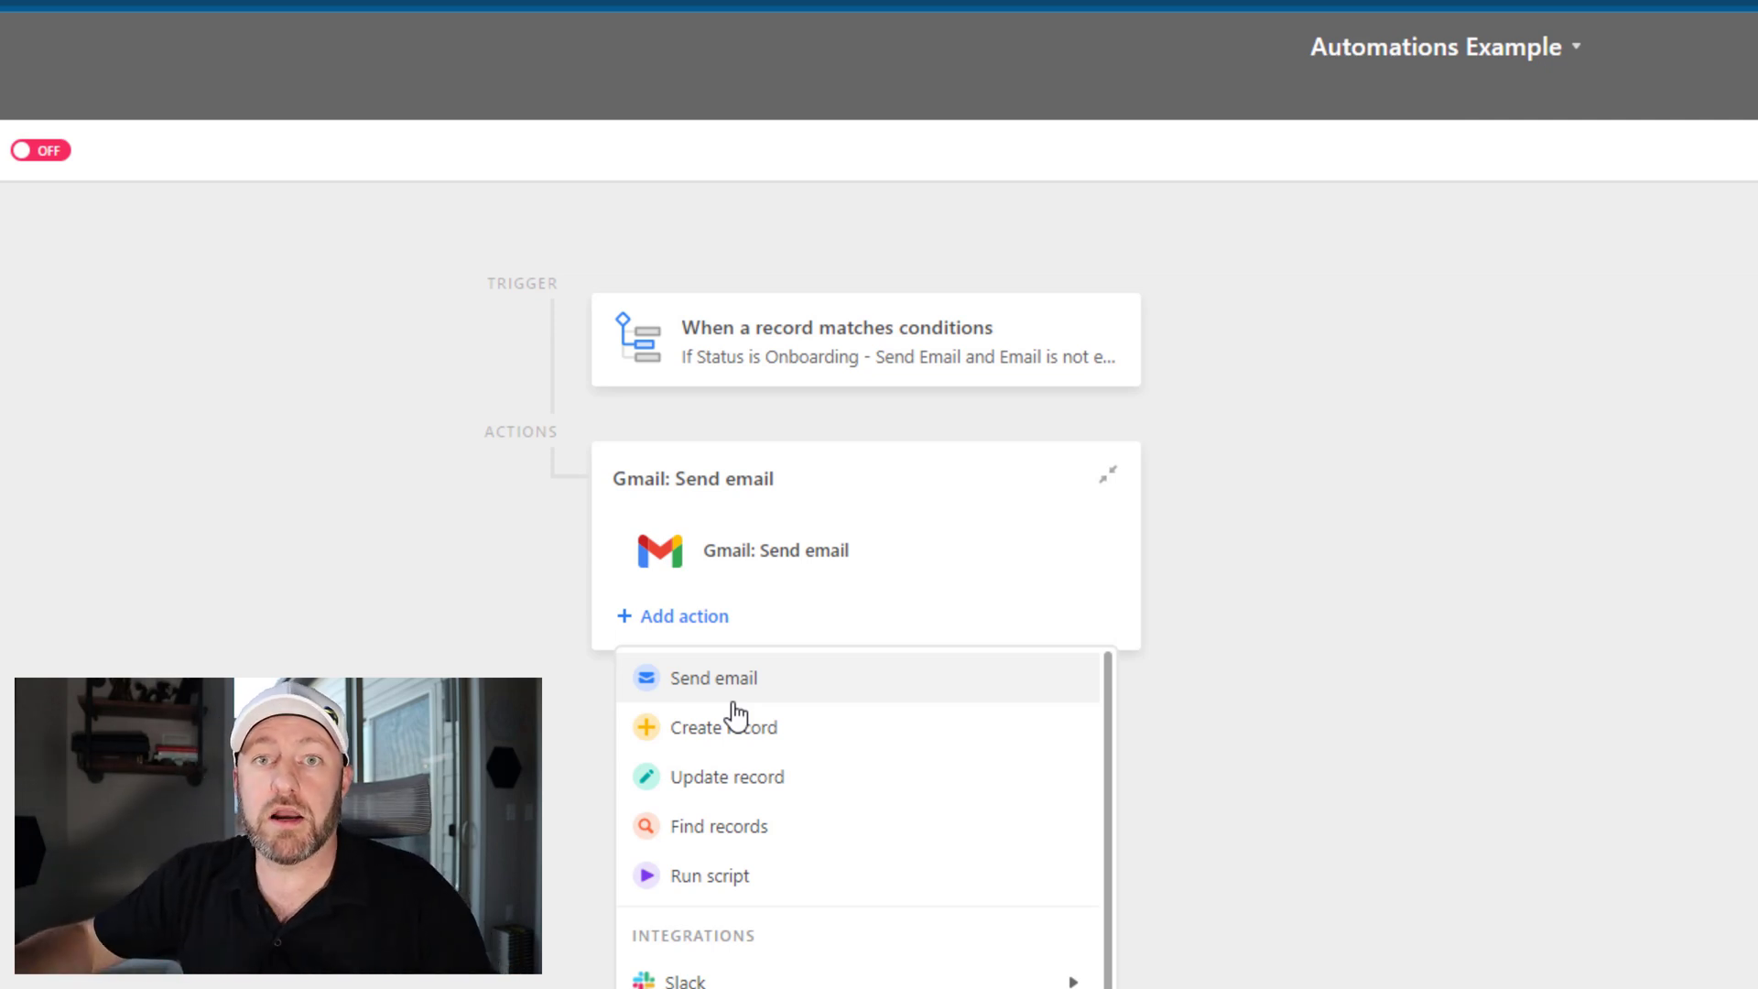
# Add an Update record action targeting the Projects table
pyautogui.click(715, 775)
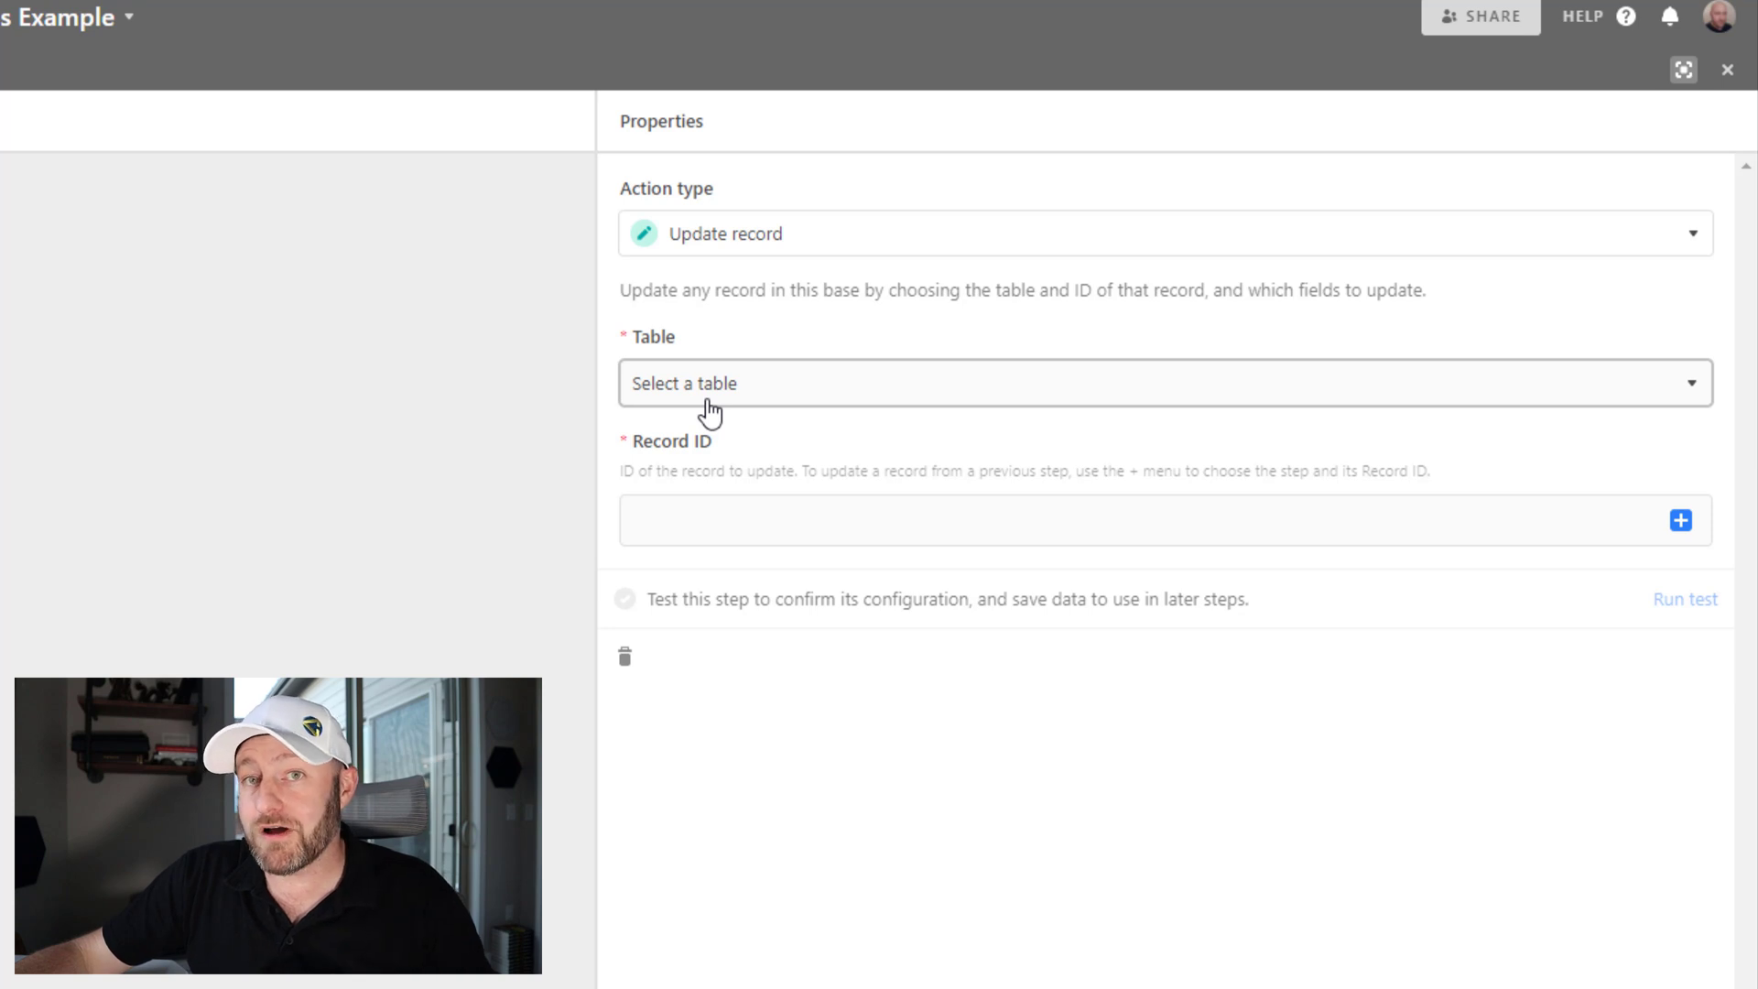
pyautogui.click(710, 410)
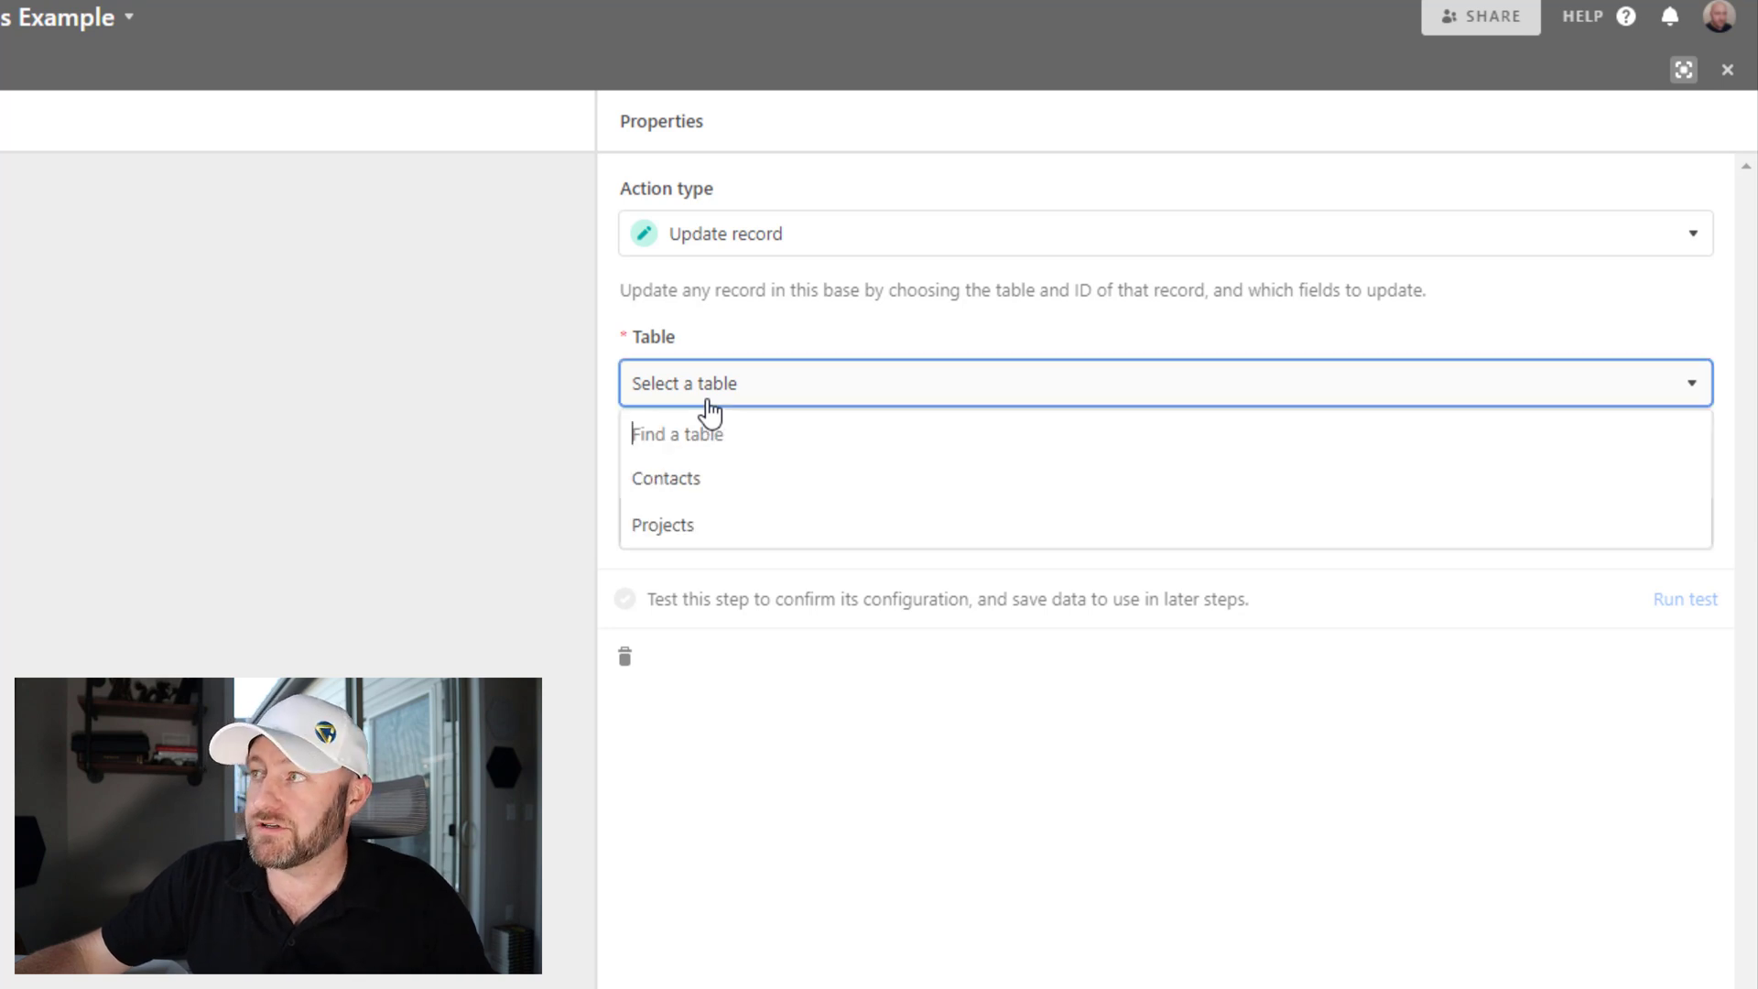
pyautogui.click(713, 528)
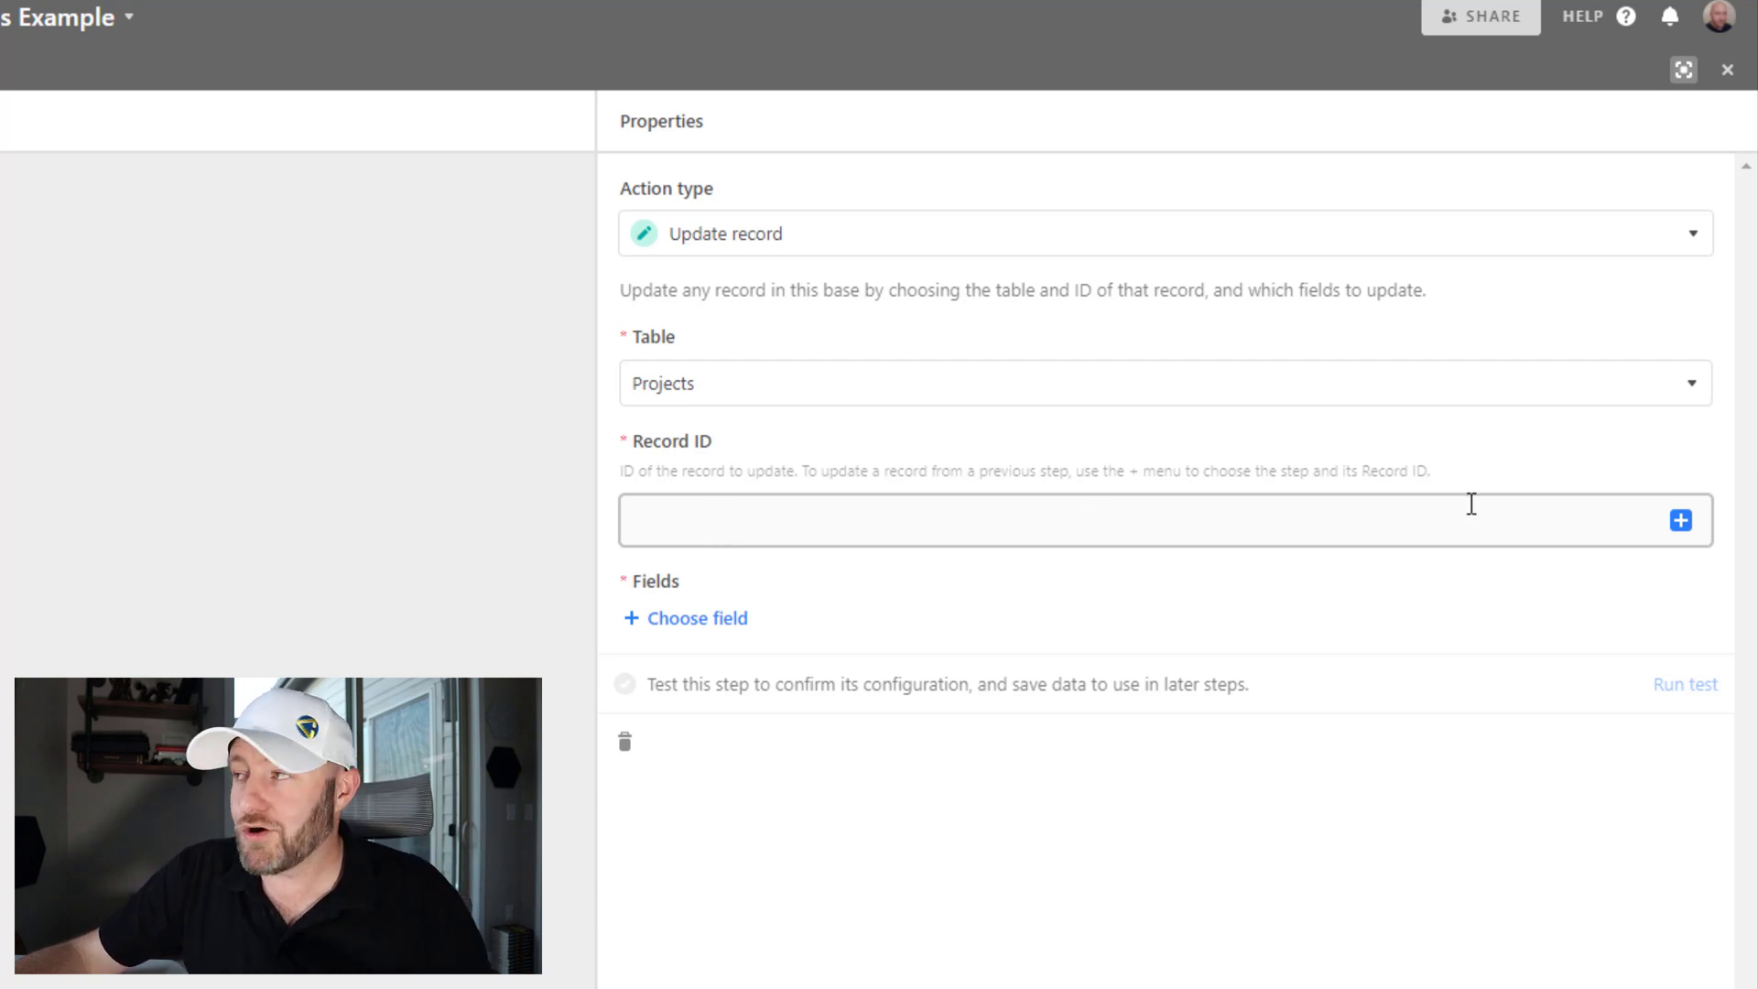
# Fill Record ID with the Airtable record ID from the Step 1 triggering record
pyautogui.click(1665, 519)
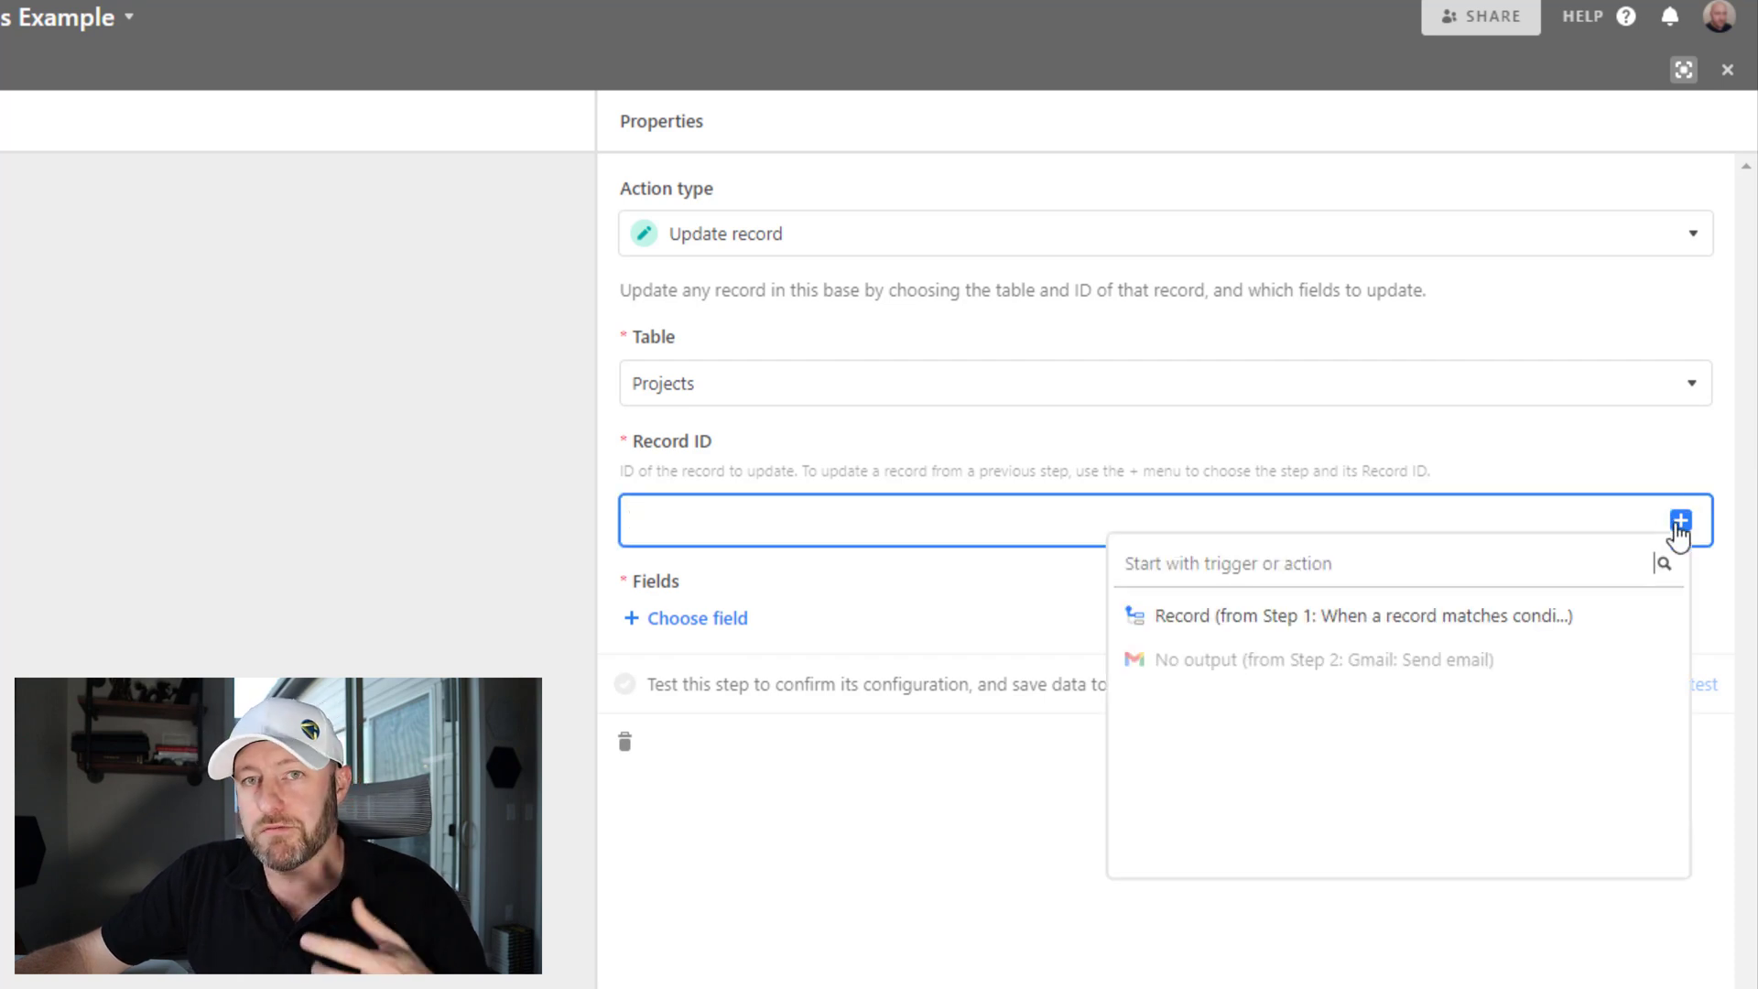
pyautogui.click(1680, 525)
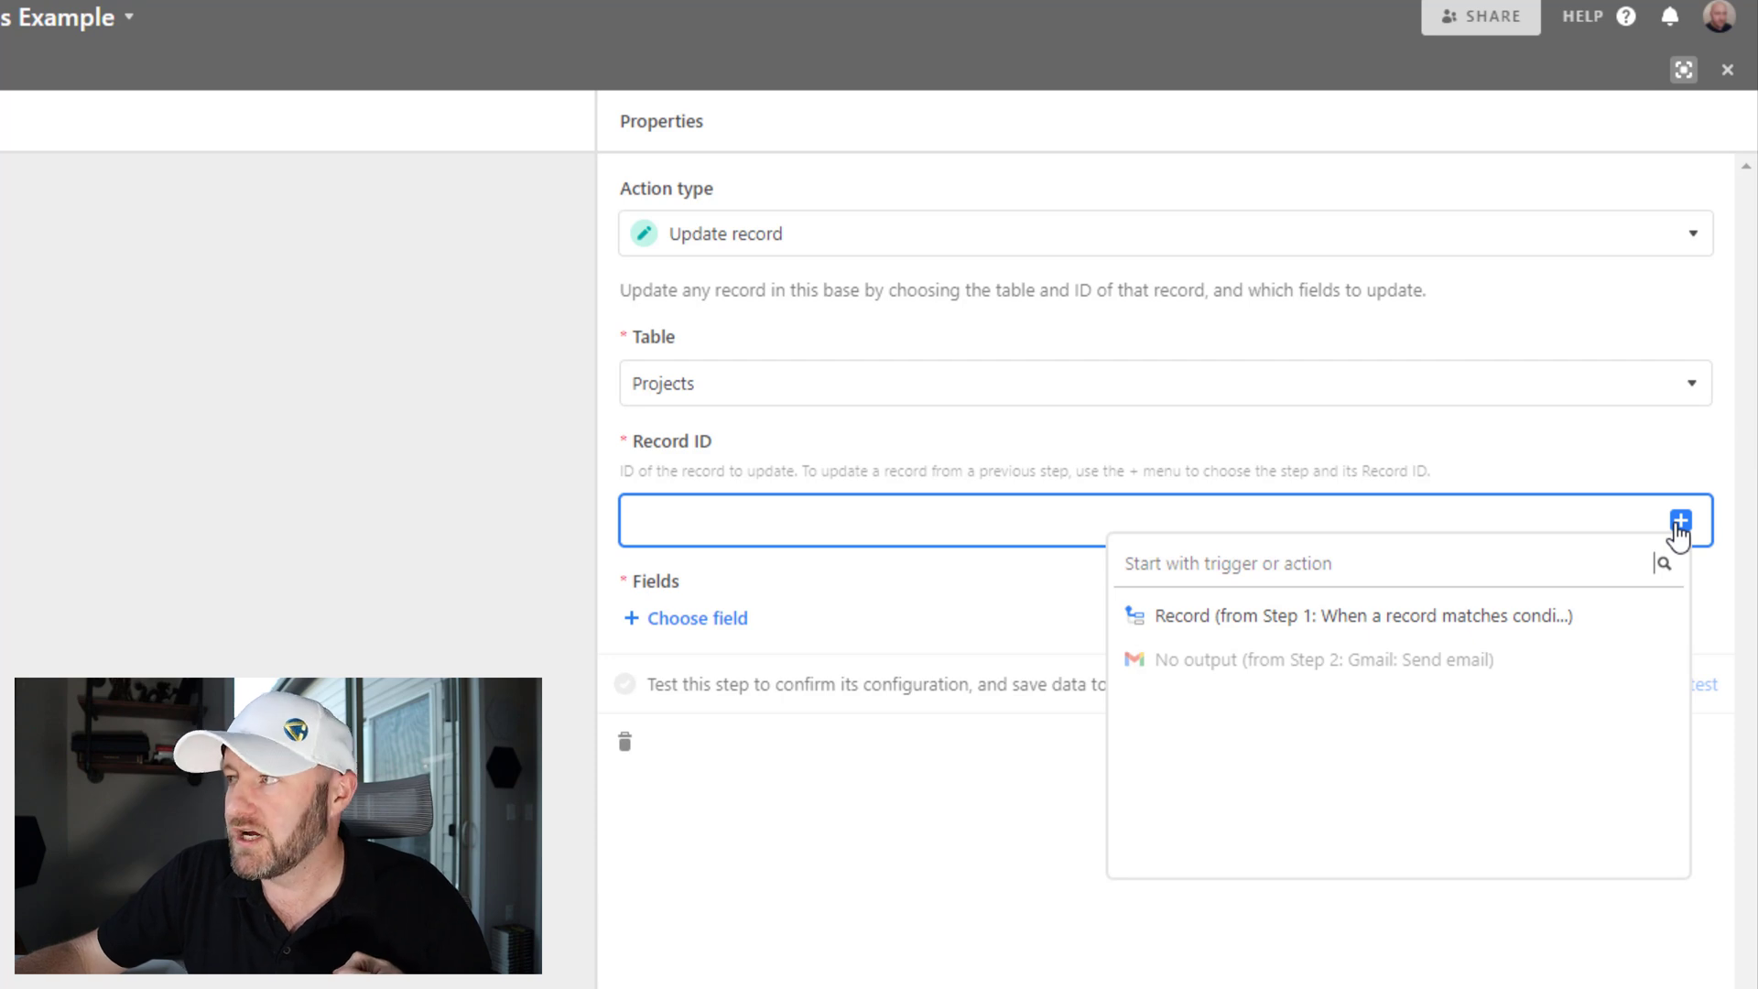
pyautogui.moveTo(1628, 608)
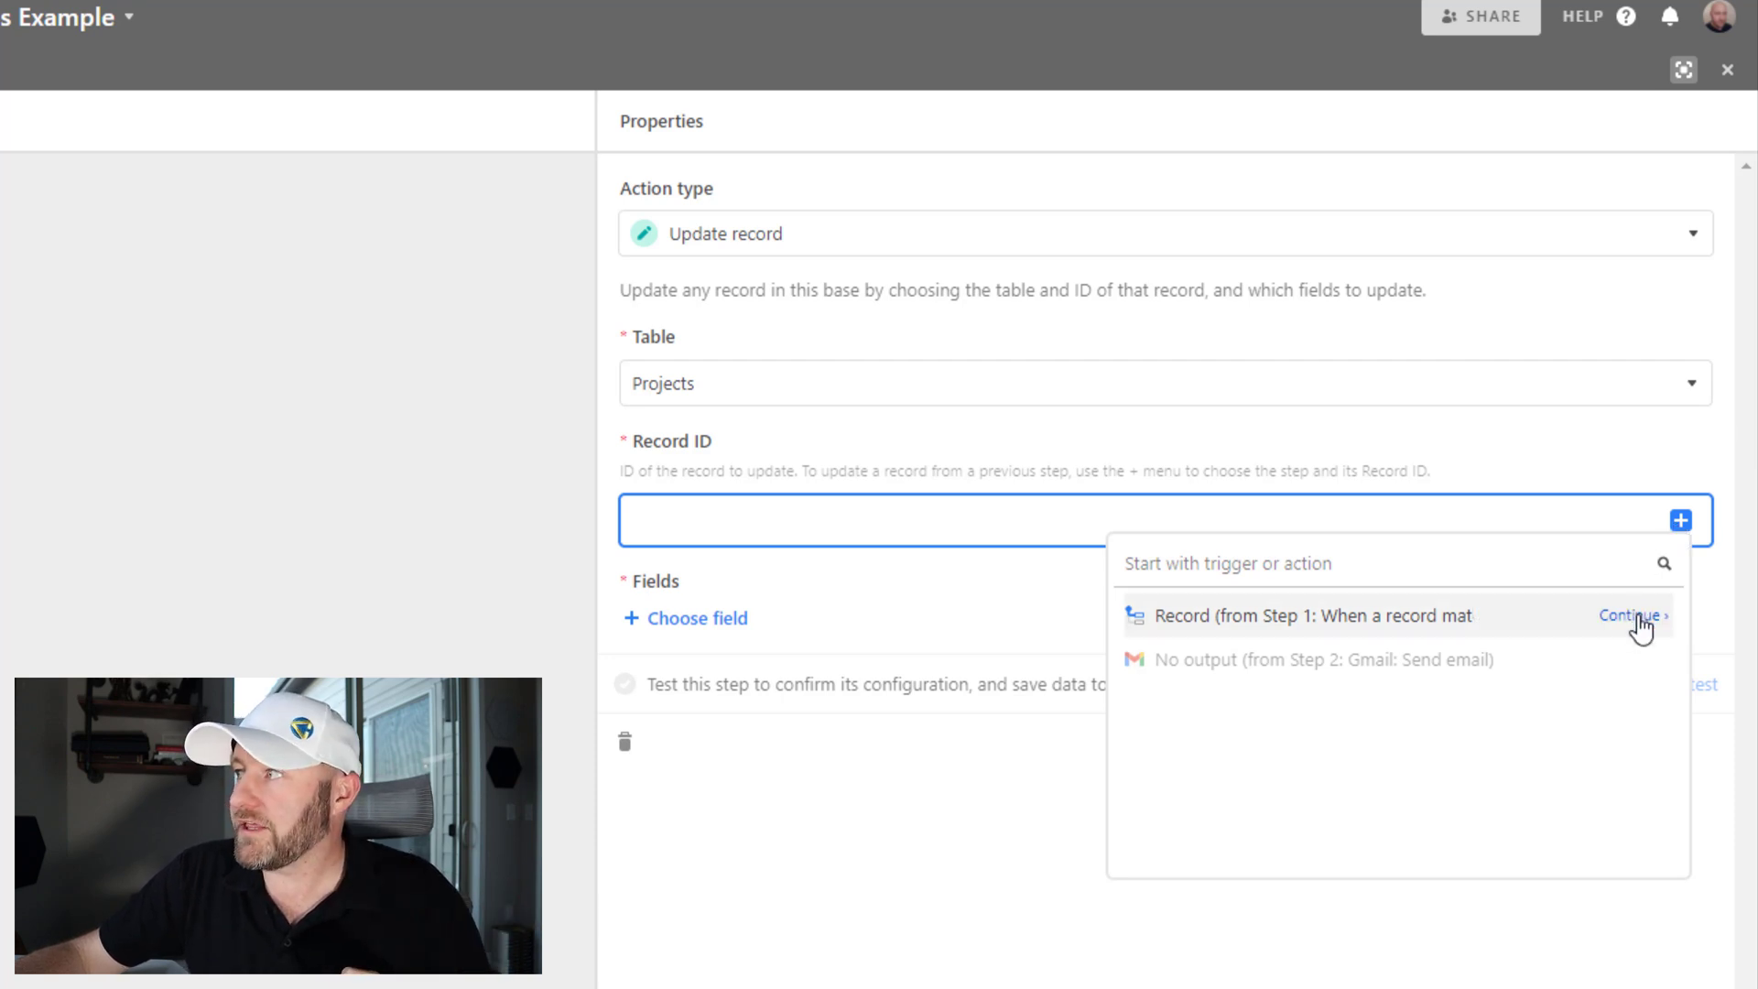
pyautogui.click(1634, 615)
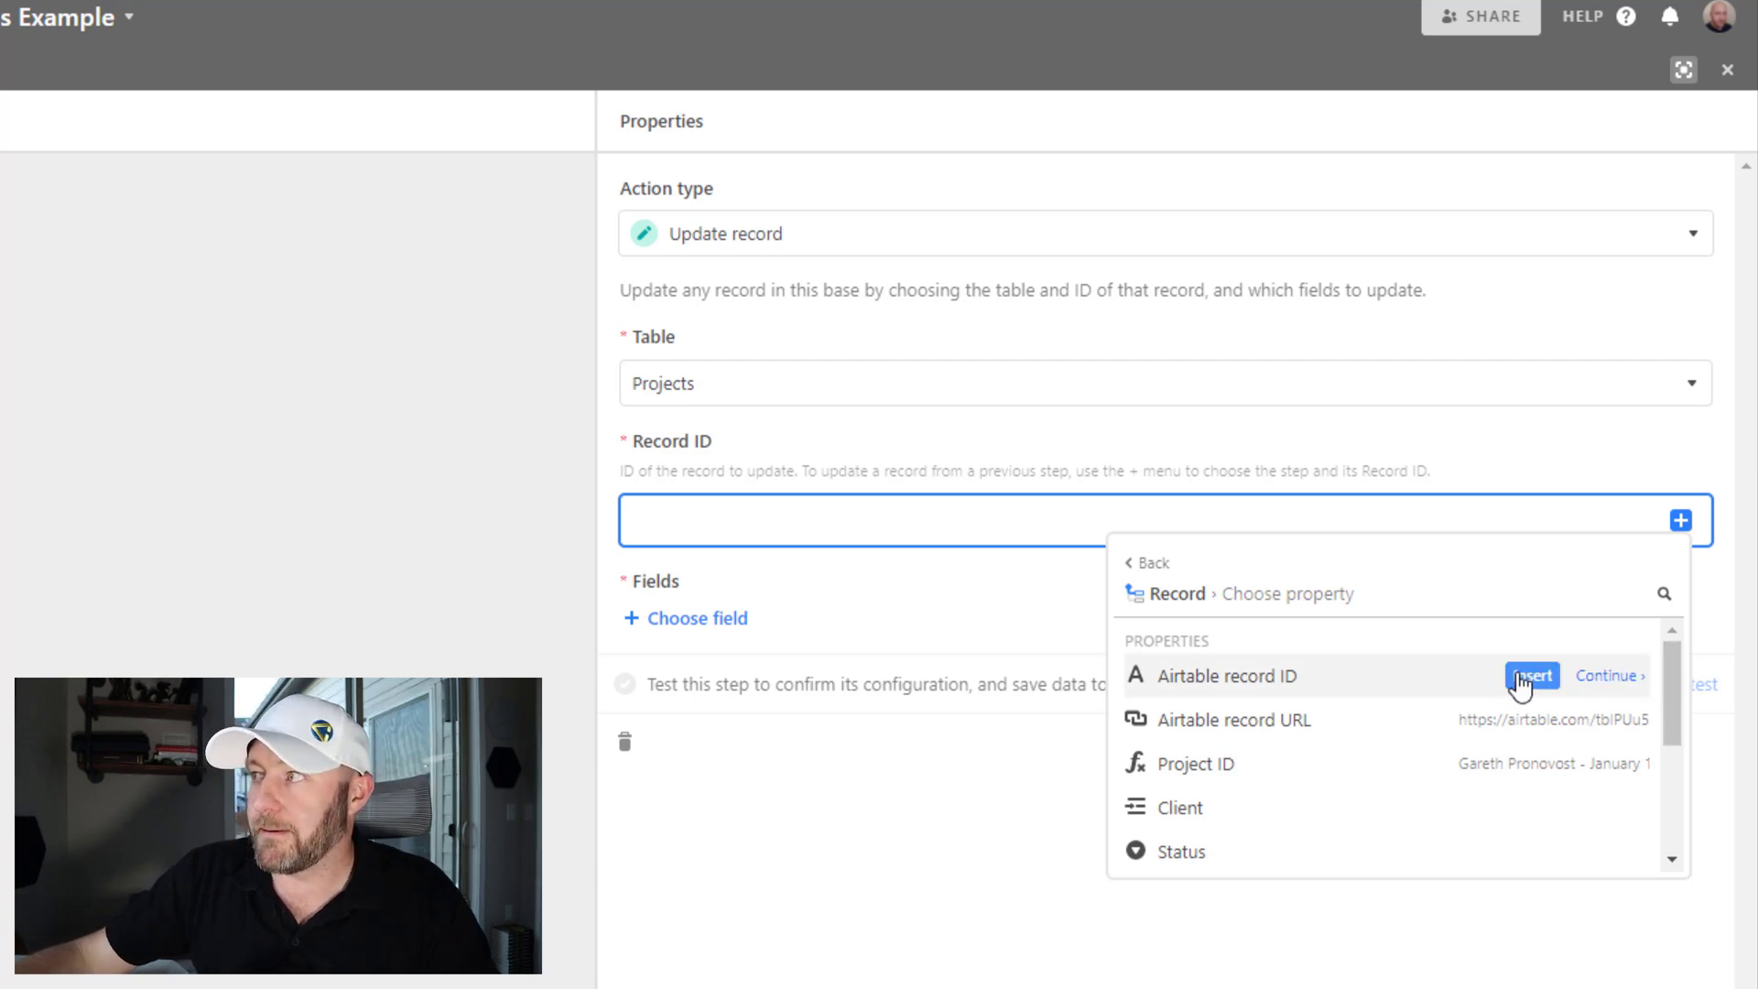
pyautogui.click(1520, 678)
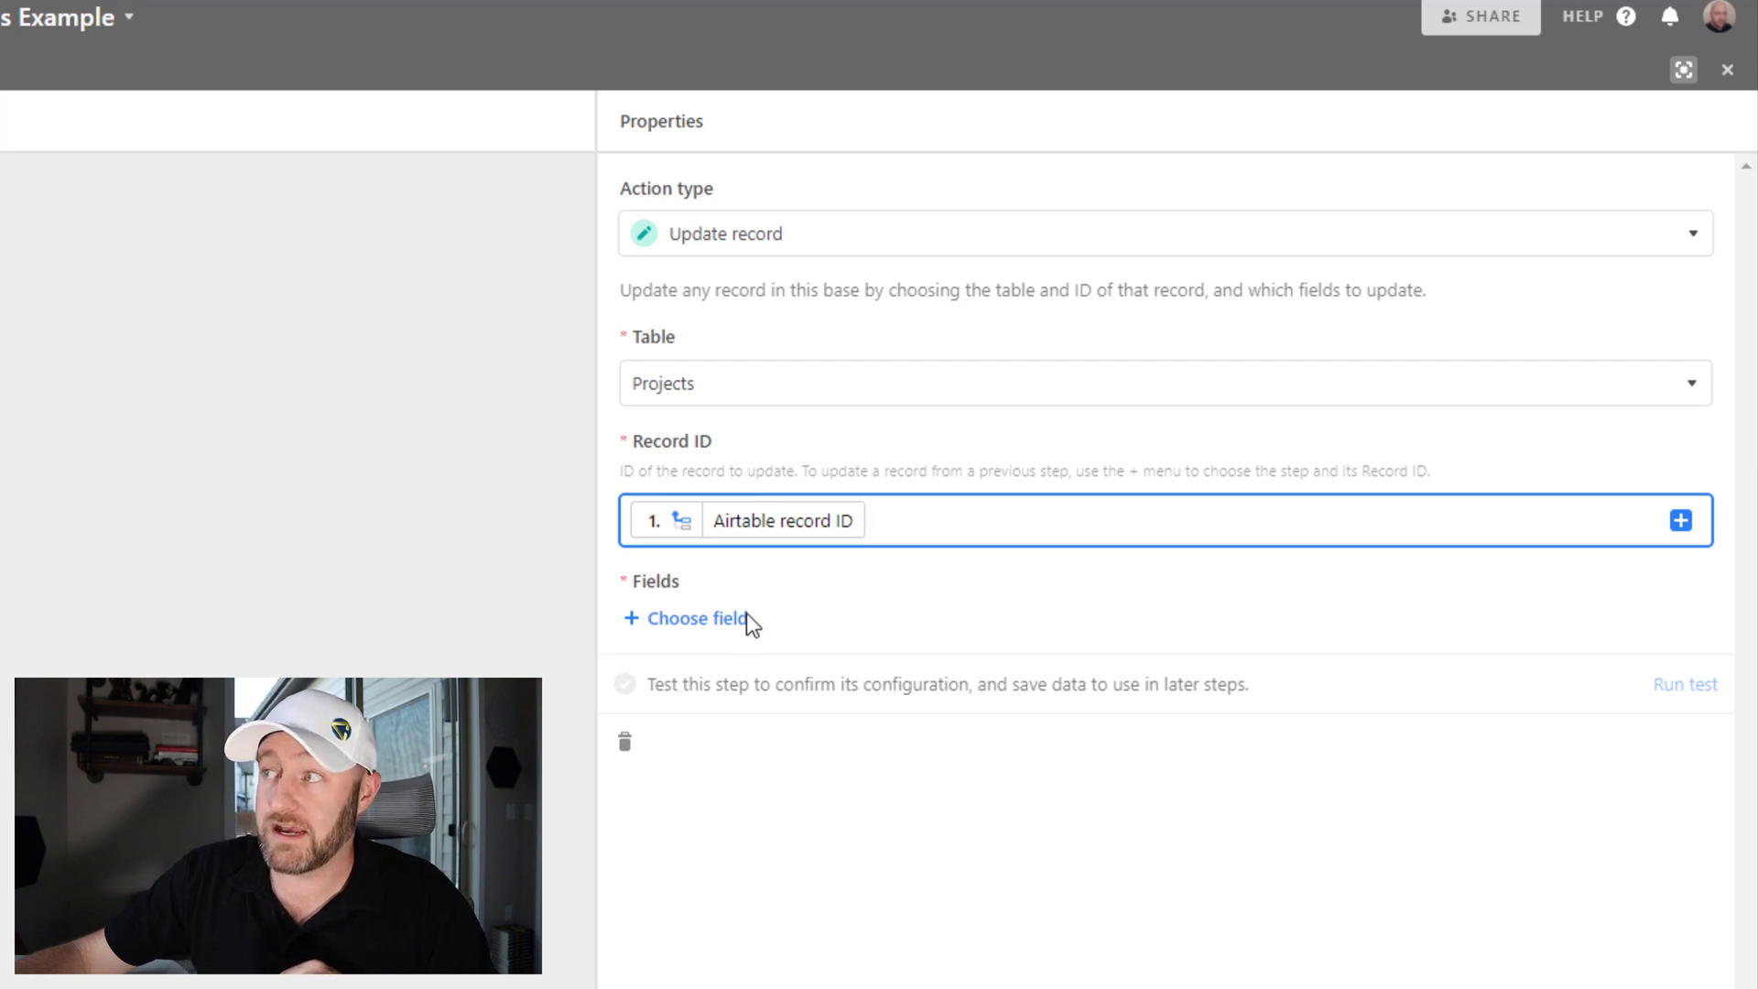
# Add the Status field set to Onboarding - Work Agreement and test the update step
pyautogui.click(724, 621)
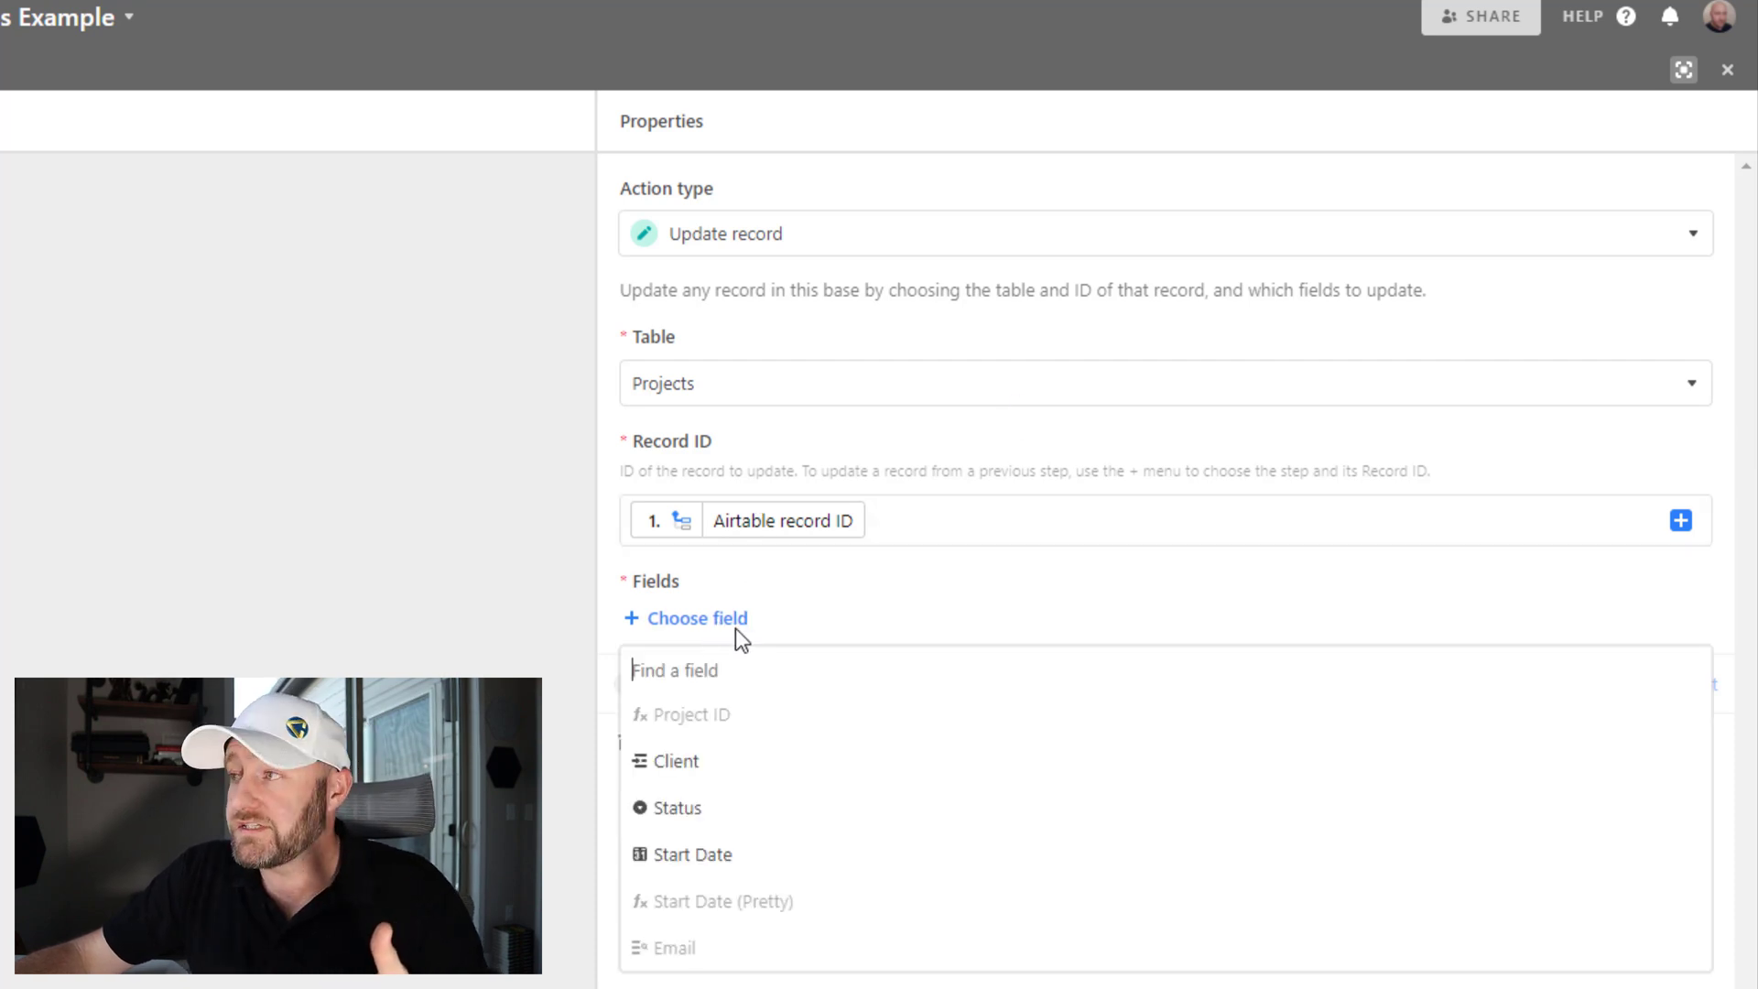
pyautogui.click(721, 809)
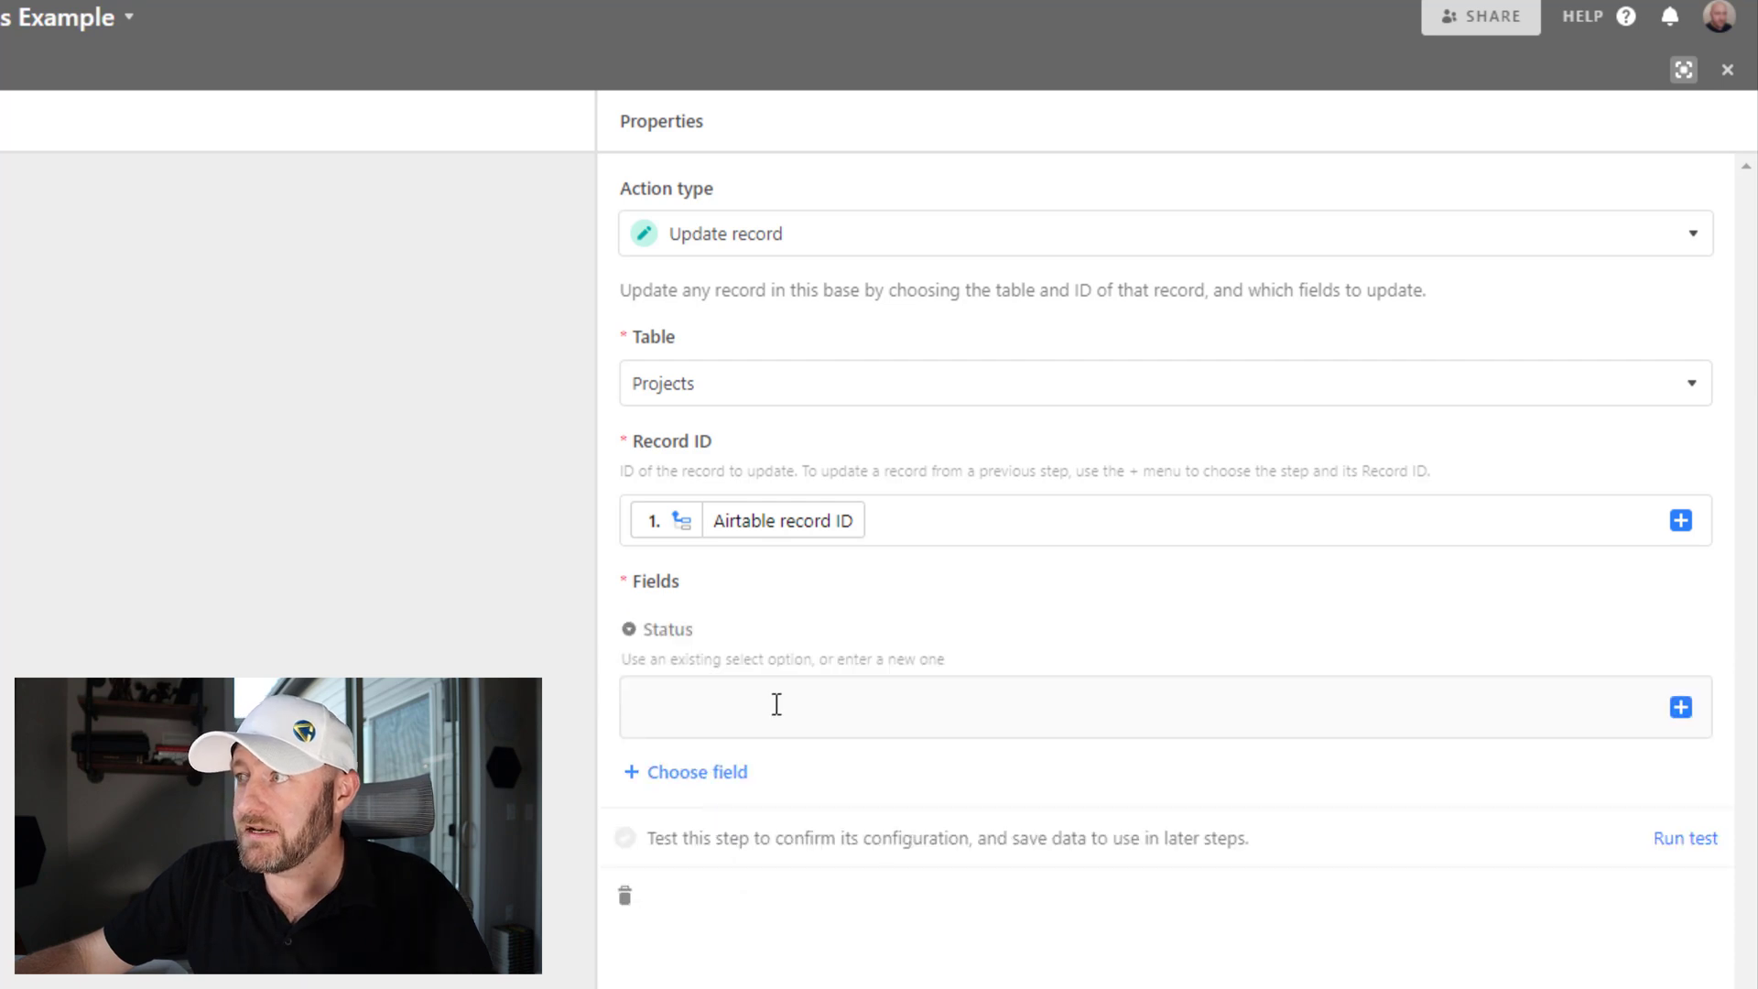
pyautogui.click(1290, 690)
pyautogui.click(912, 642)
pyautogui.click(887, 706)
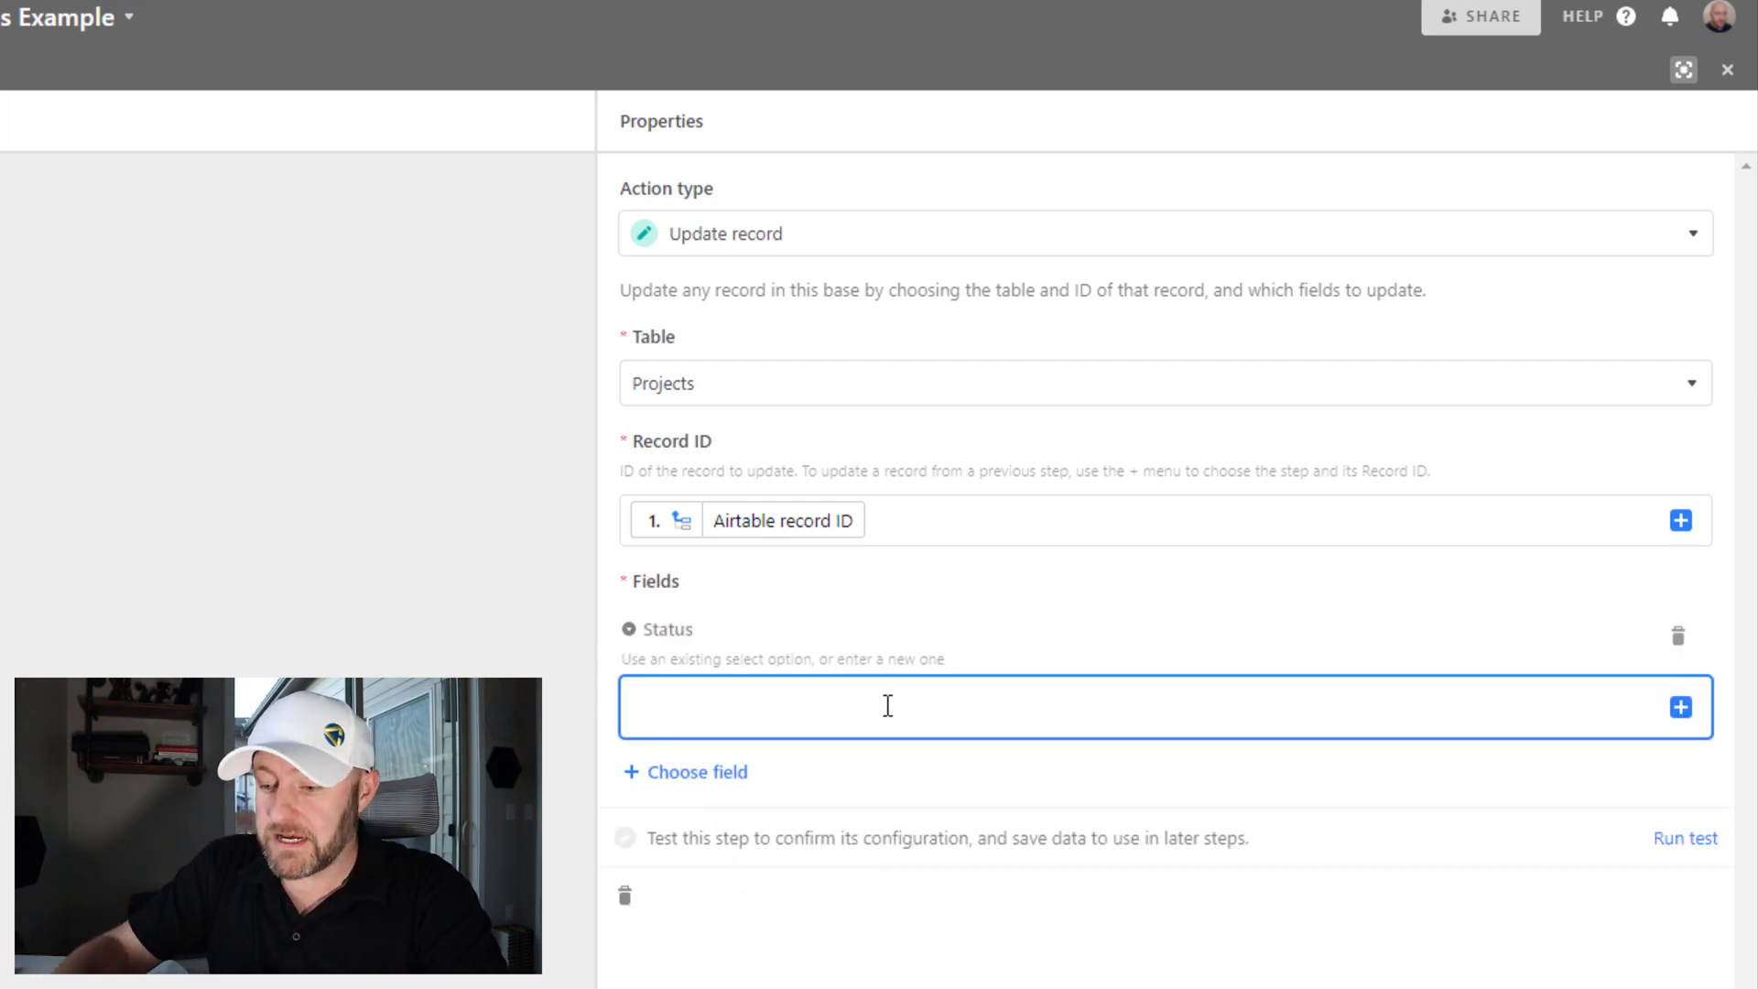
pyautogui.write('c')
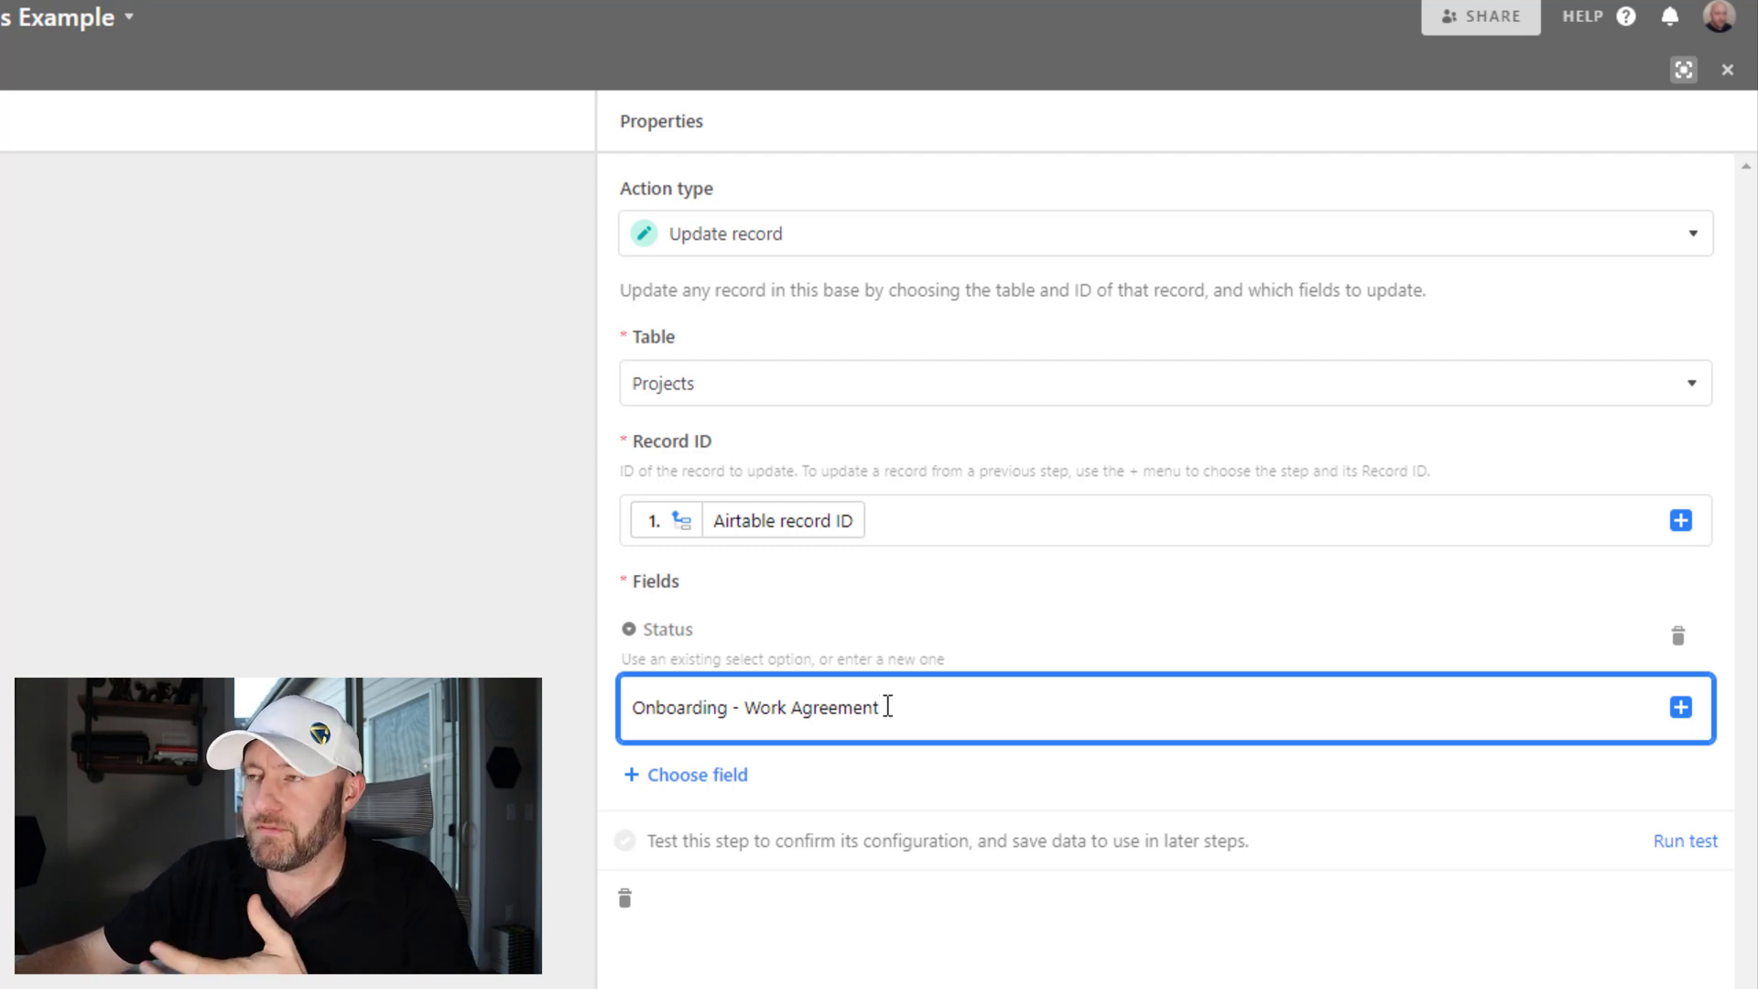
pyautogui.click(1672, 850)
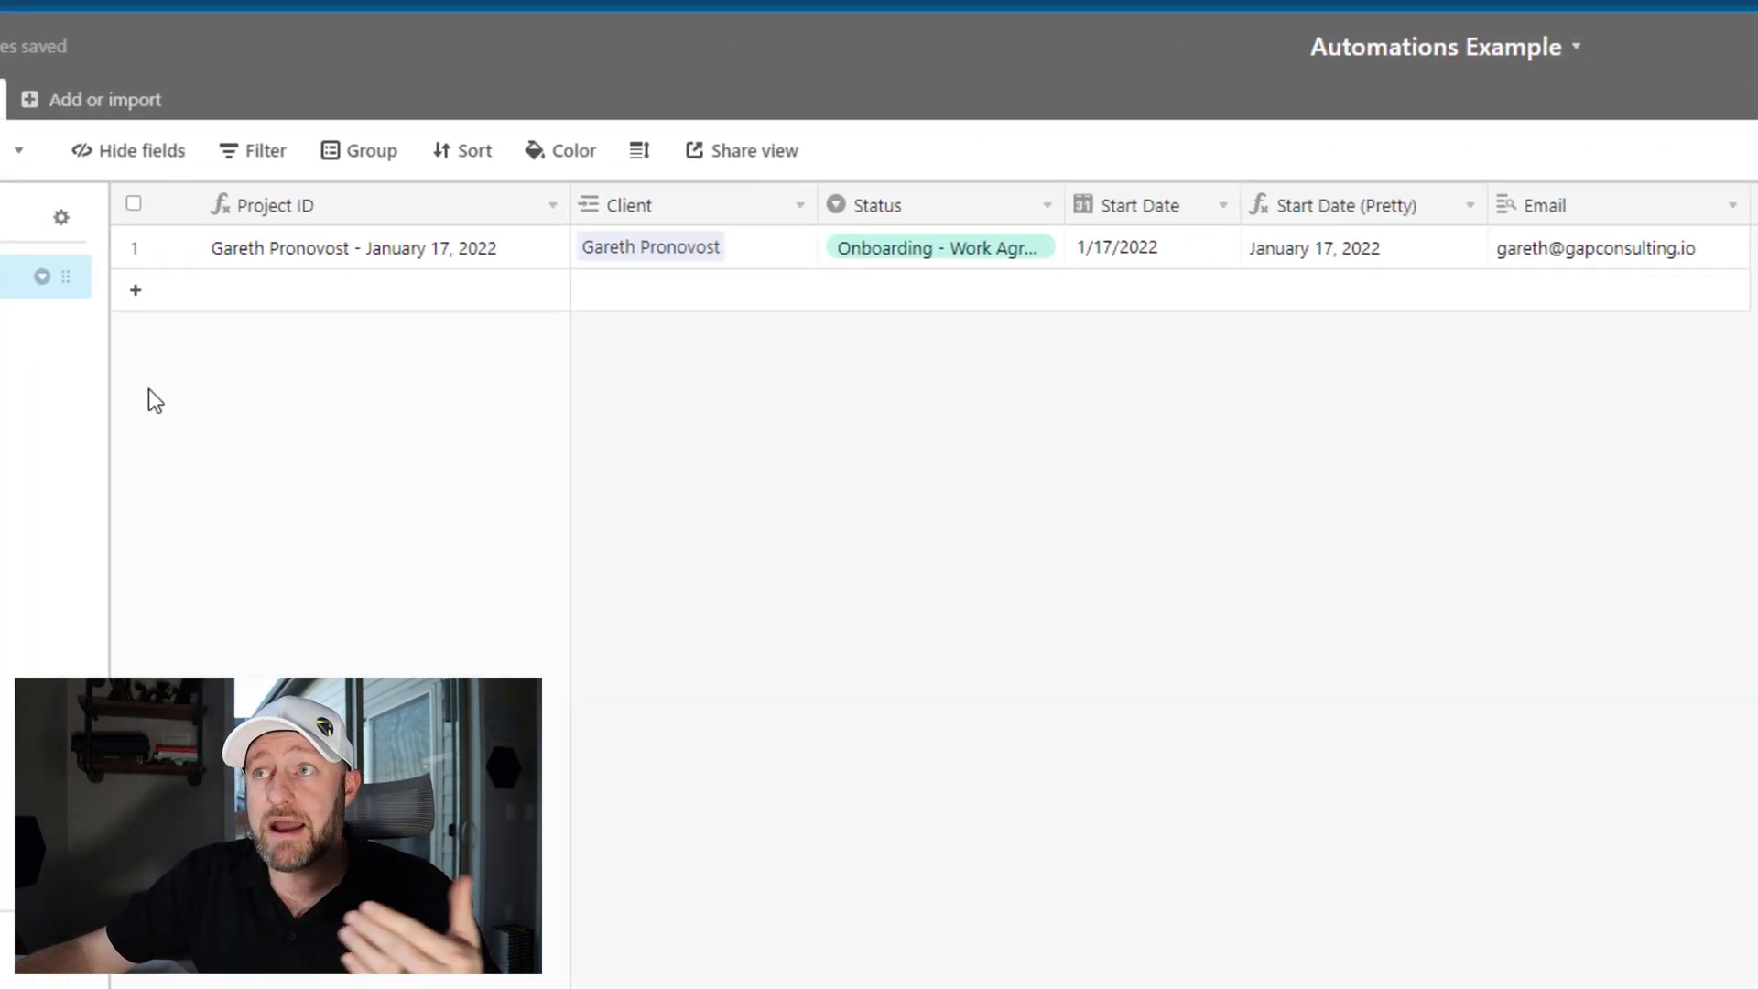
# Widen the Status column, rename the automation 'send Email and update status', and switch it on
pyautogui.moveTo(1062, 205); pyautogui.dragTo(1098, 205)
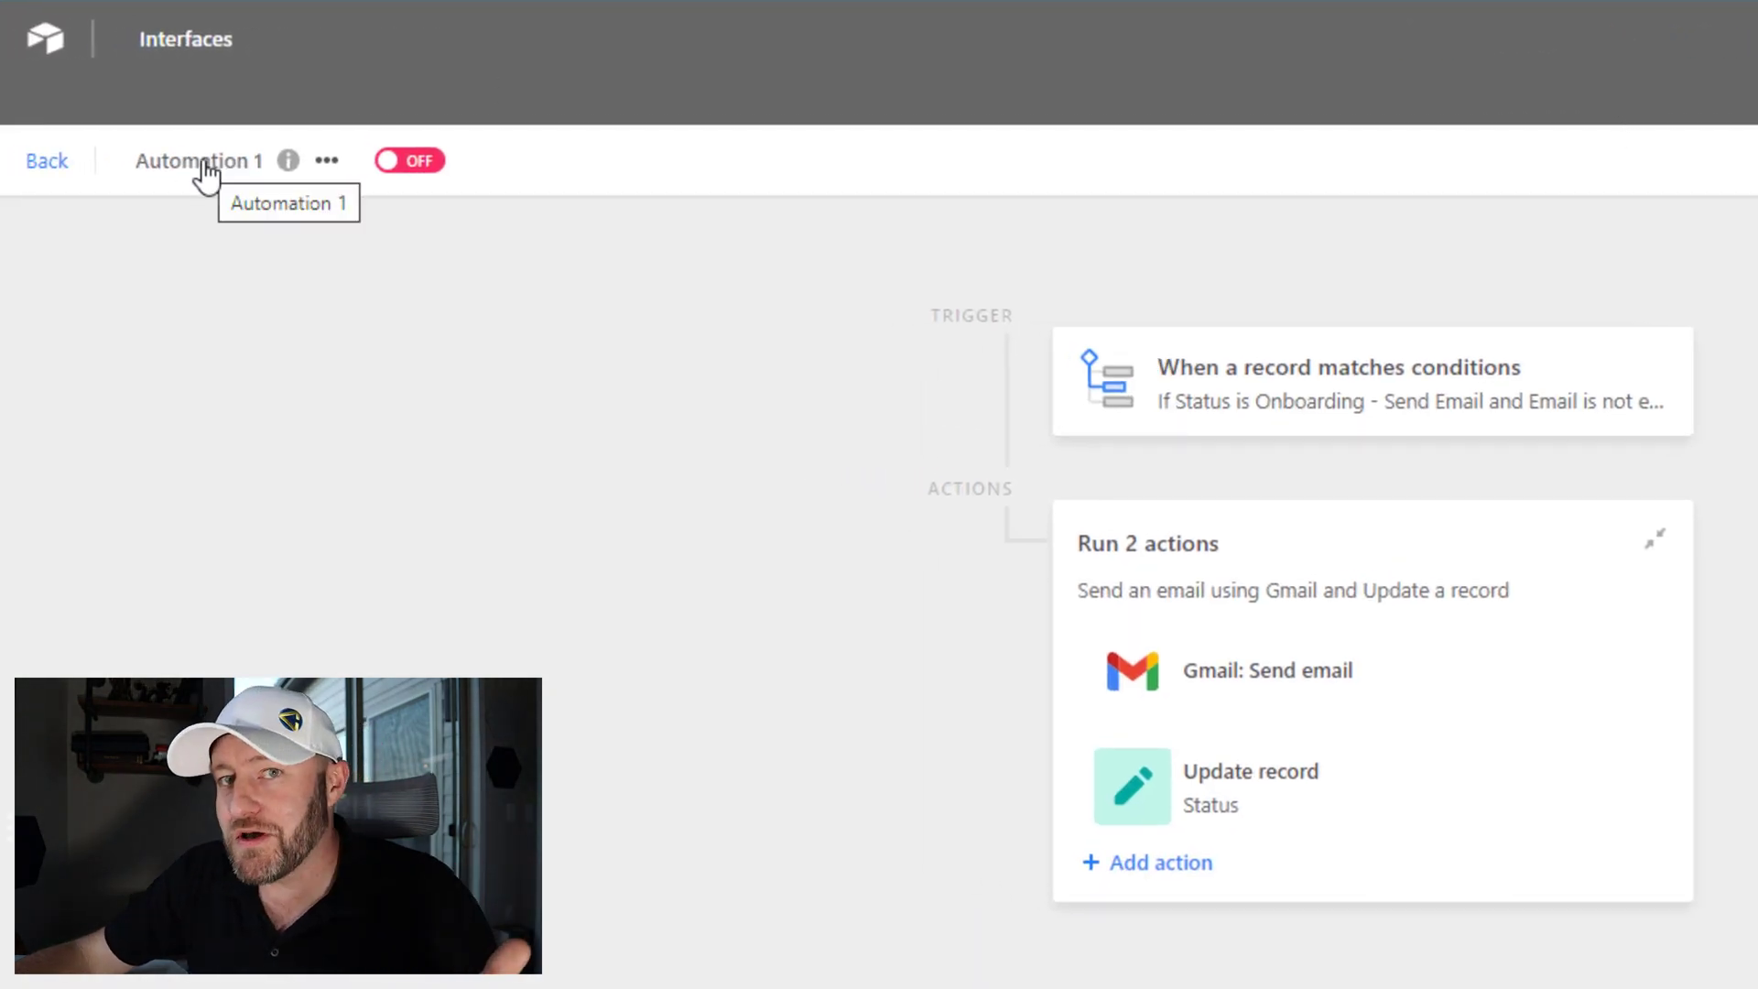
pyautogui.click(206, 170)
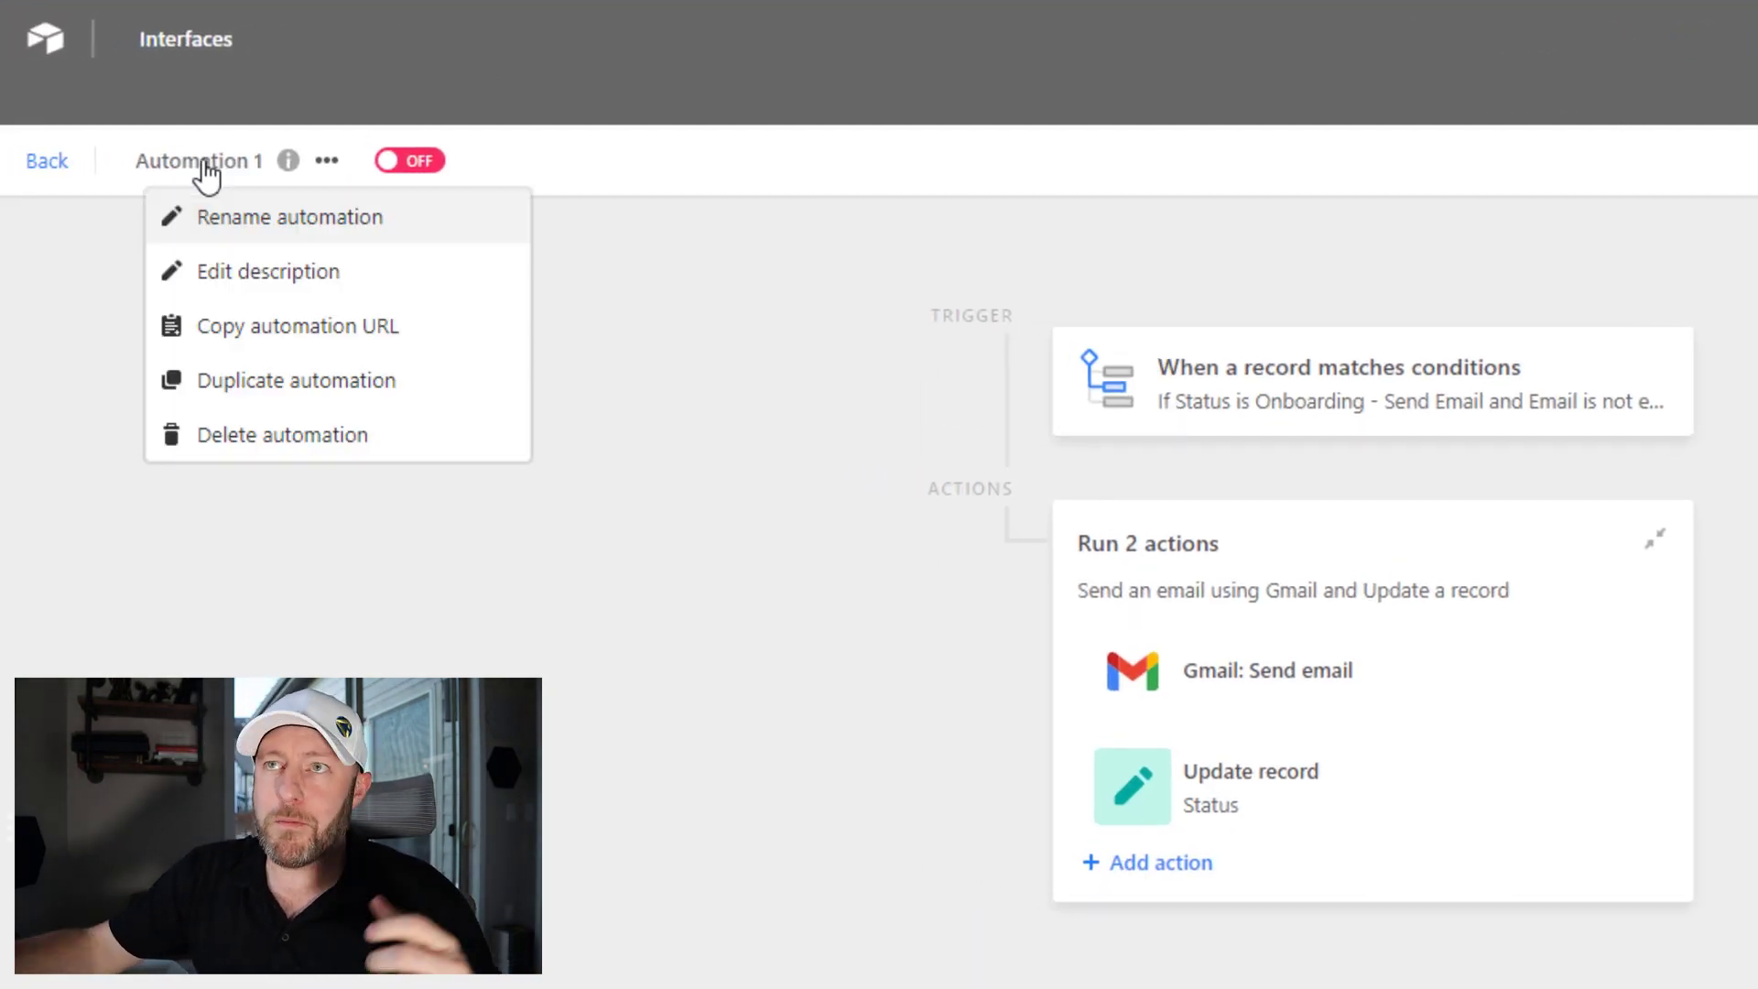
pyautogui.click(225, 229)
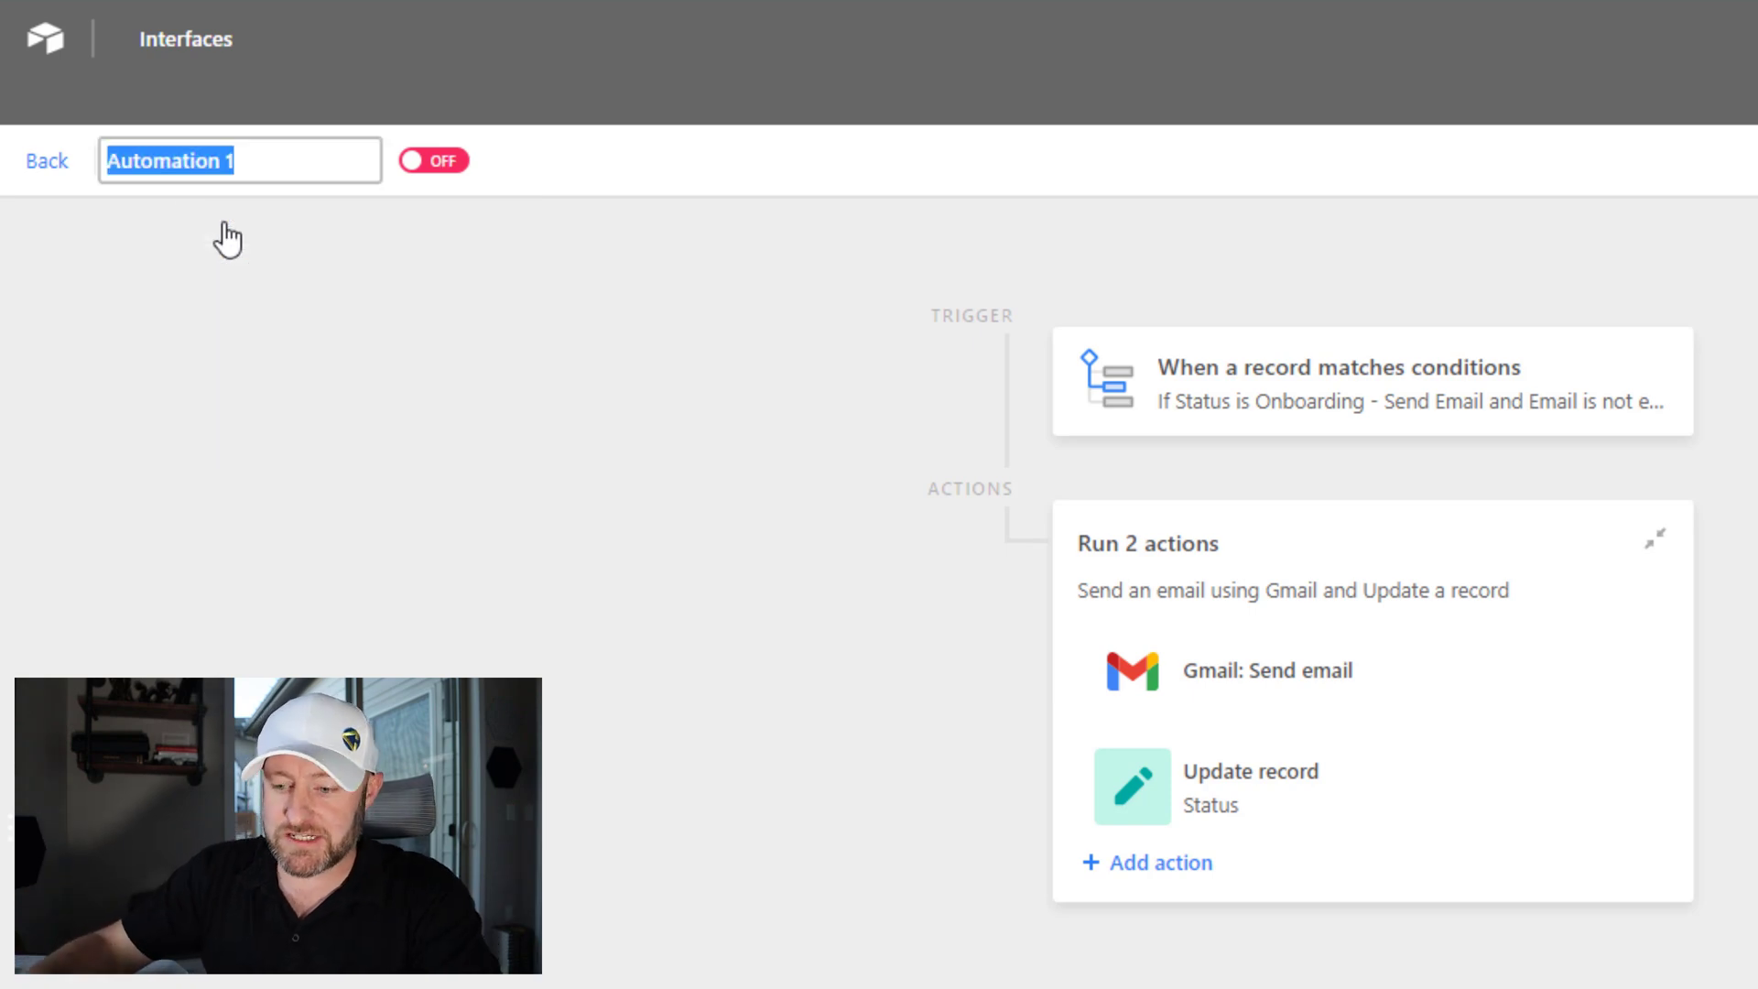
pyautogui.write('s')
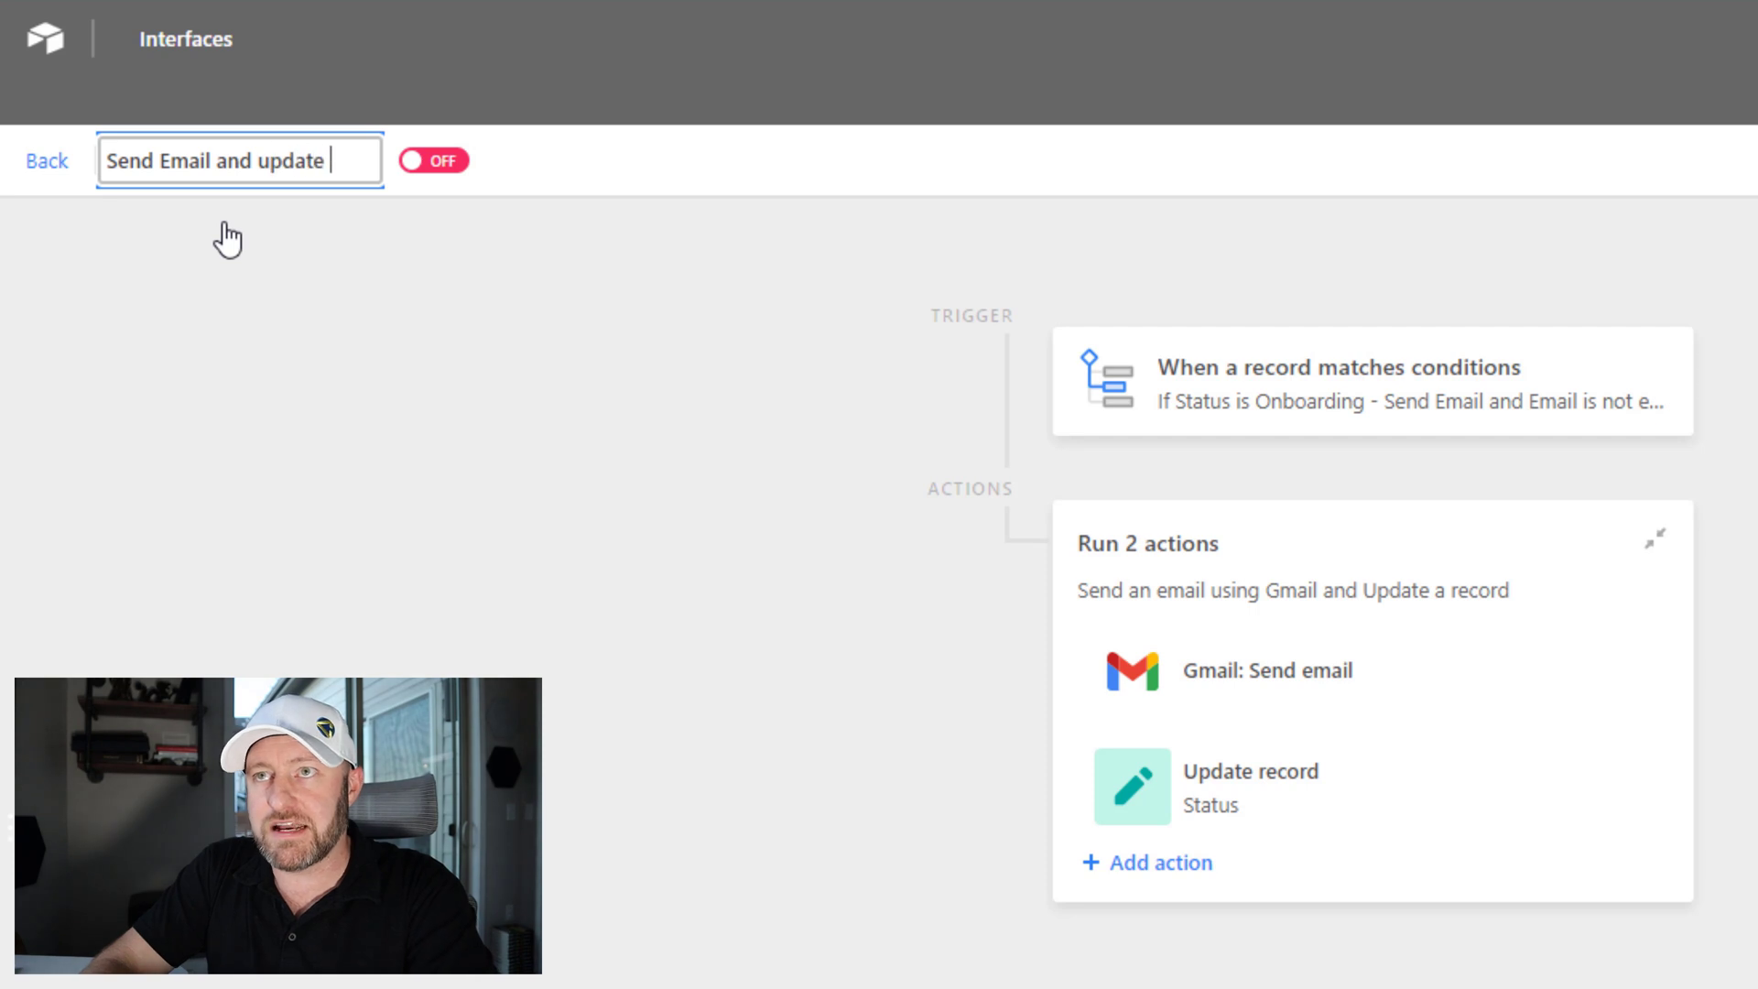
pyautogui.write('end Email and update status')
pyautogui.press('Return')
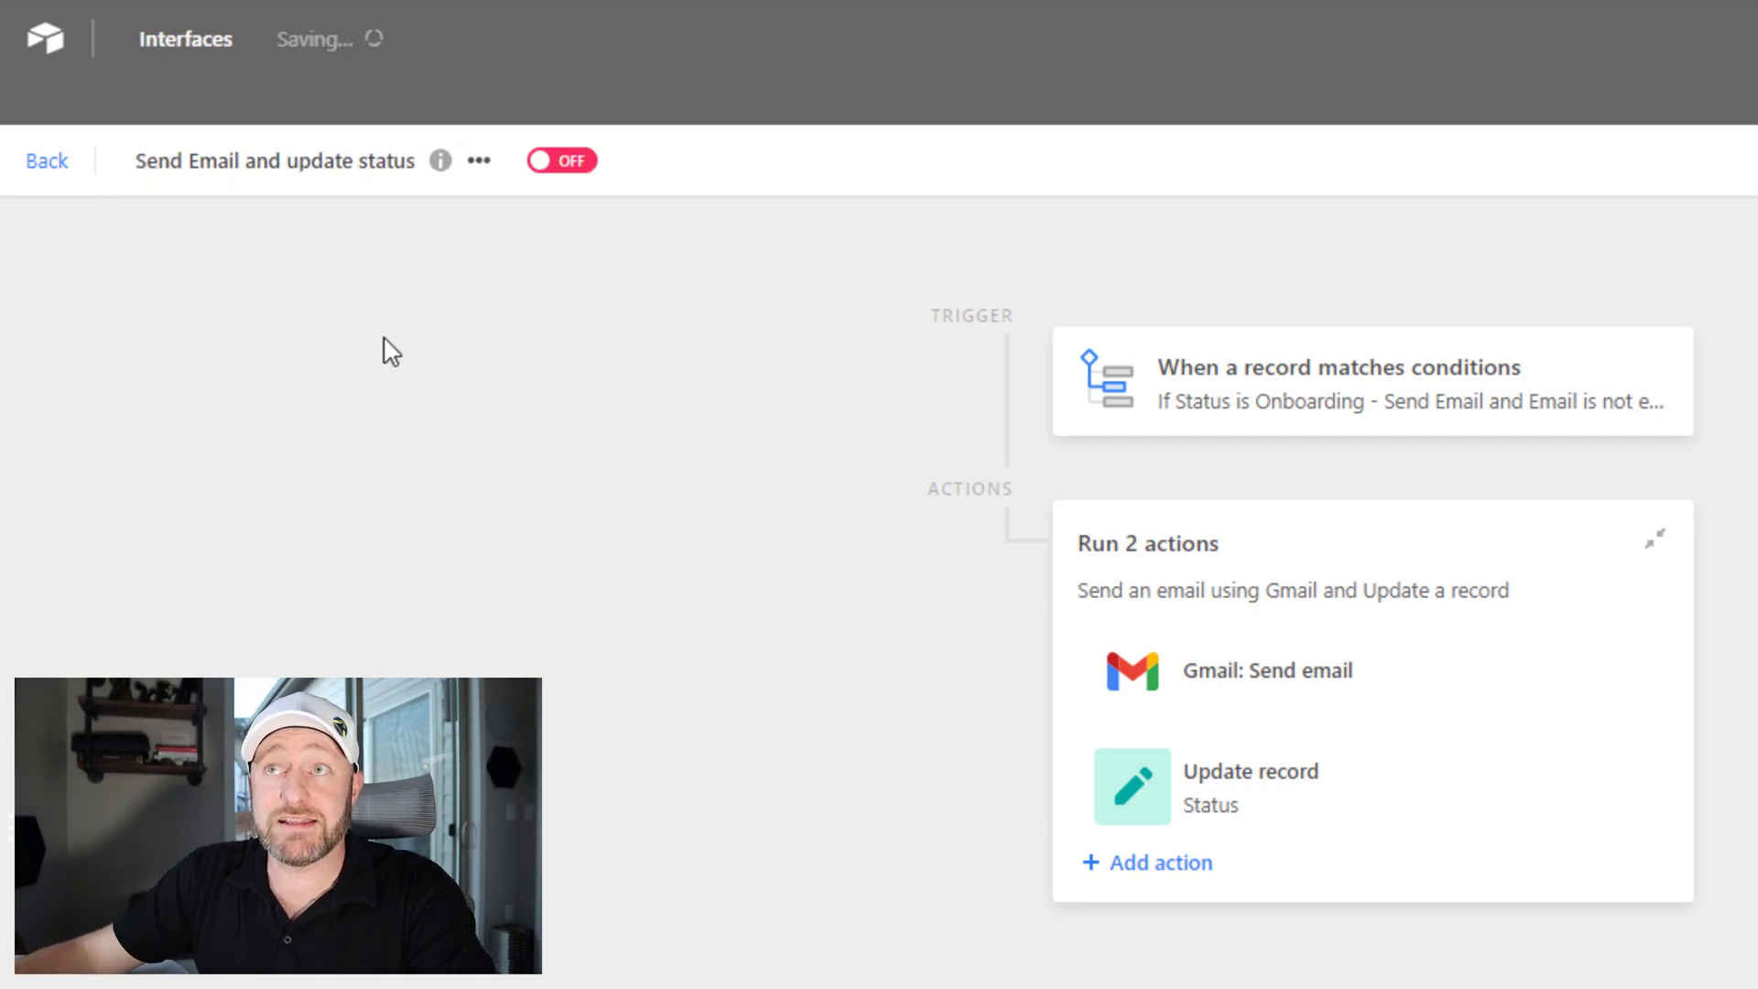
pyautogui.click(540, 165)
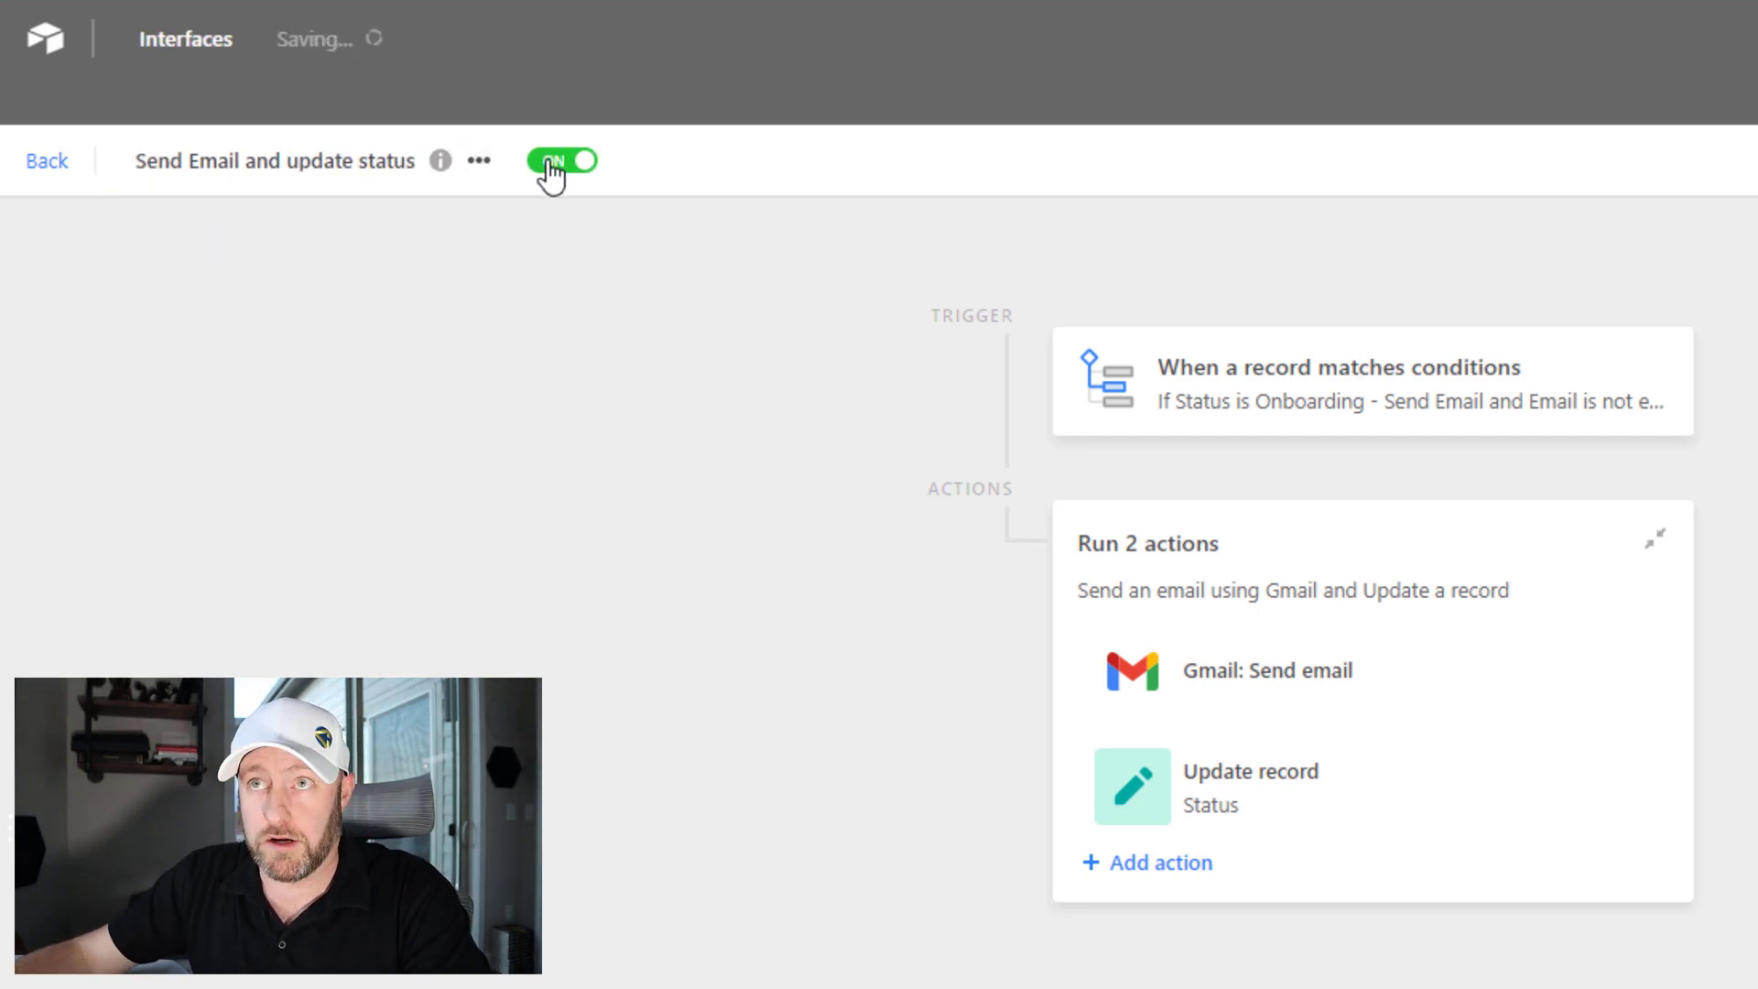
pyautogui.click(38, 167)
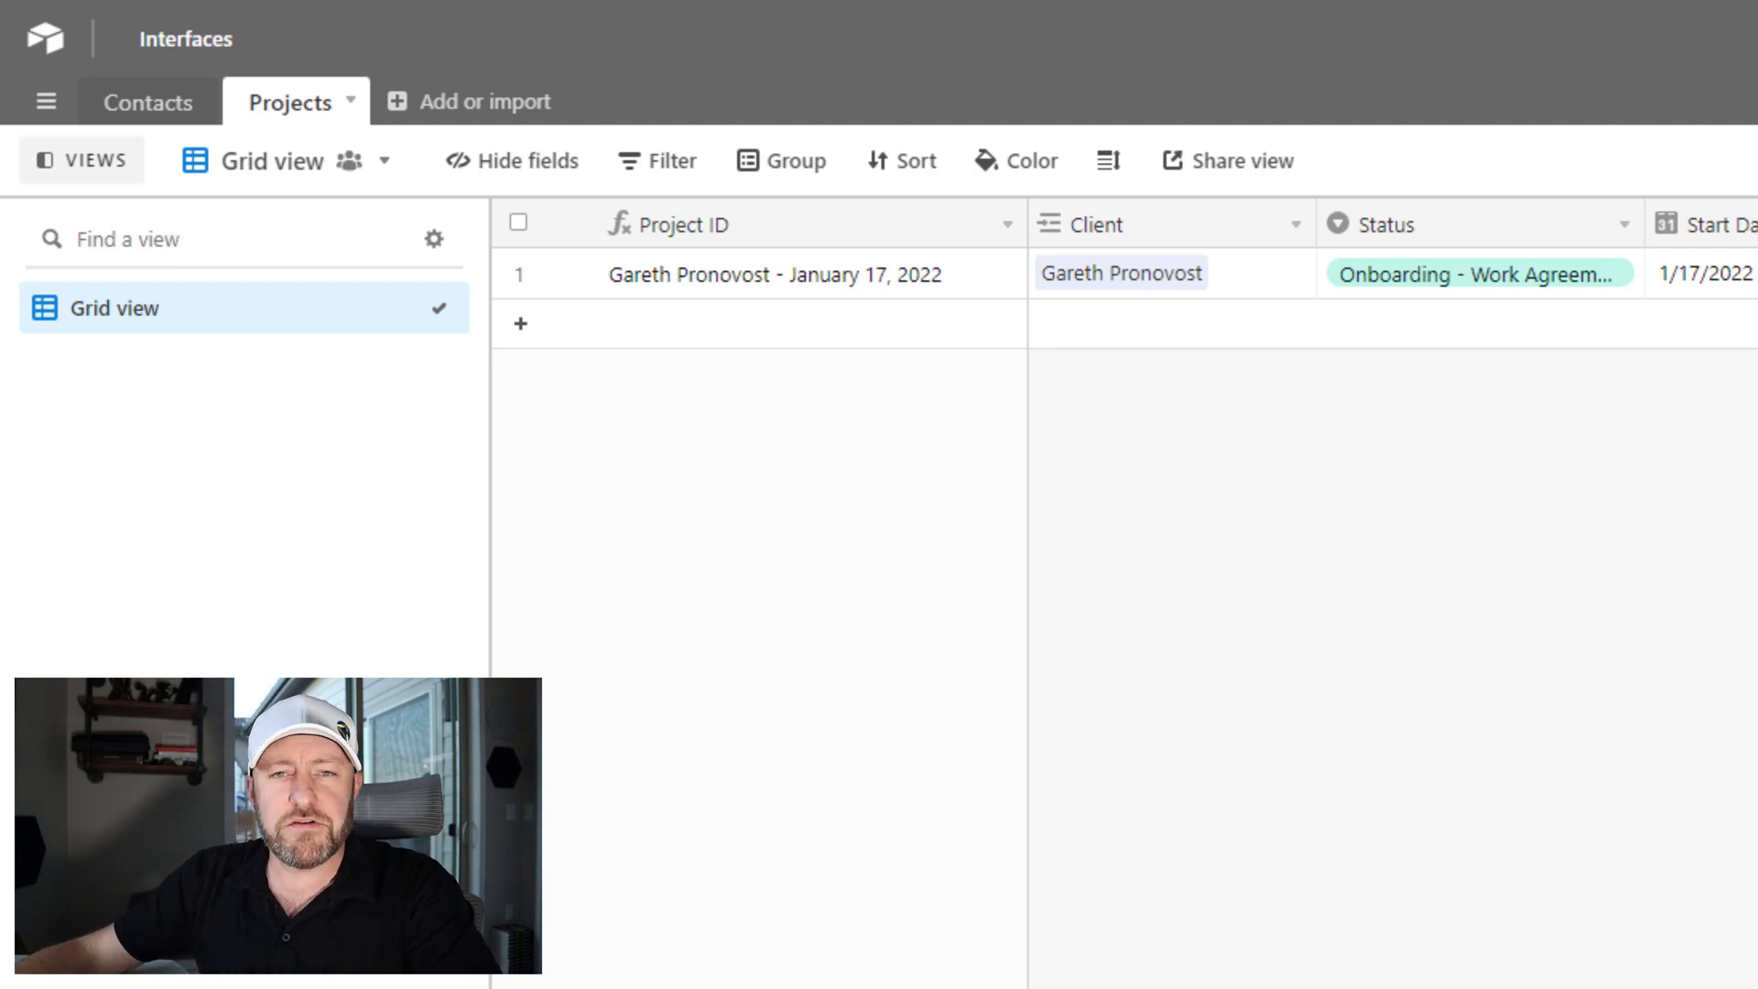
# Create a Kanban view grouped by the Status field
pyautogui.click(173, 907)
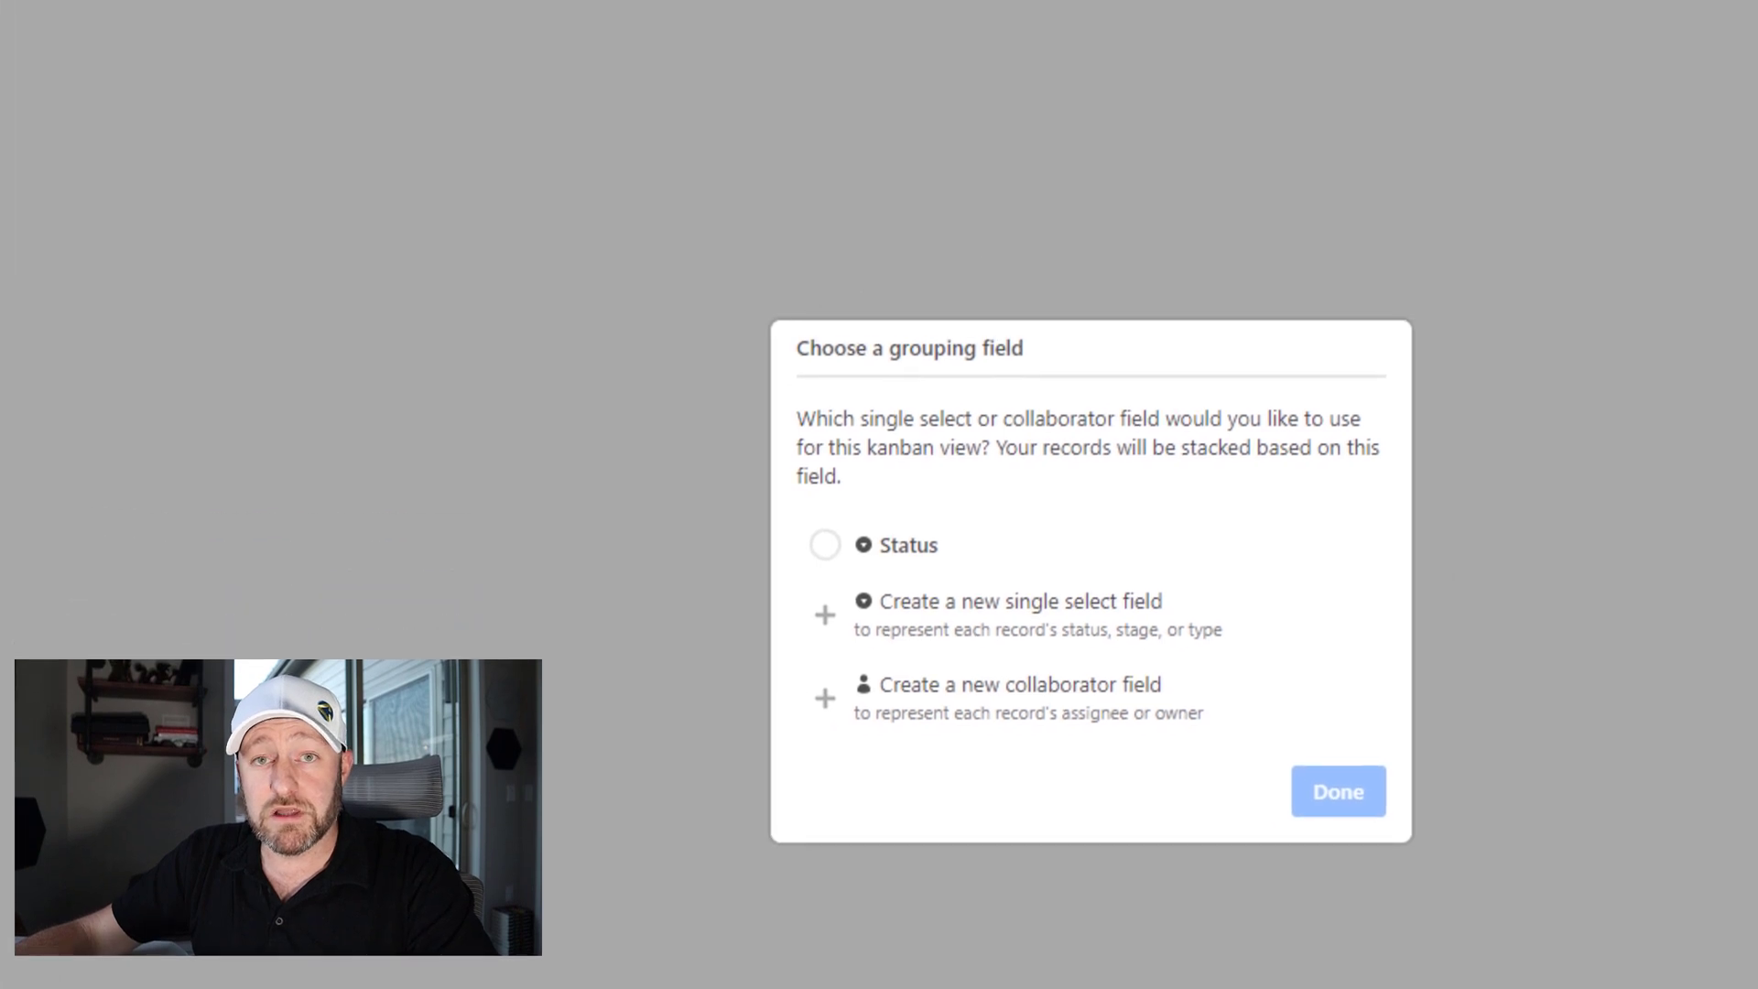
pyautogui.click(893, 560)
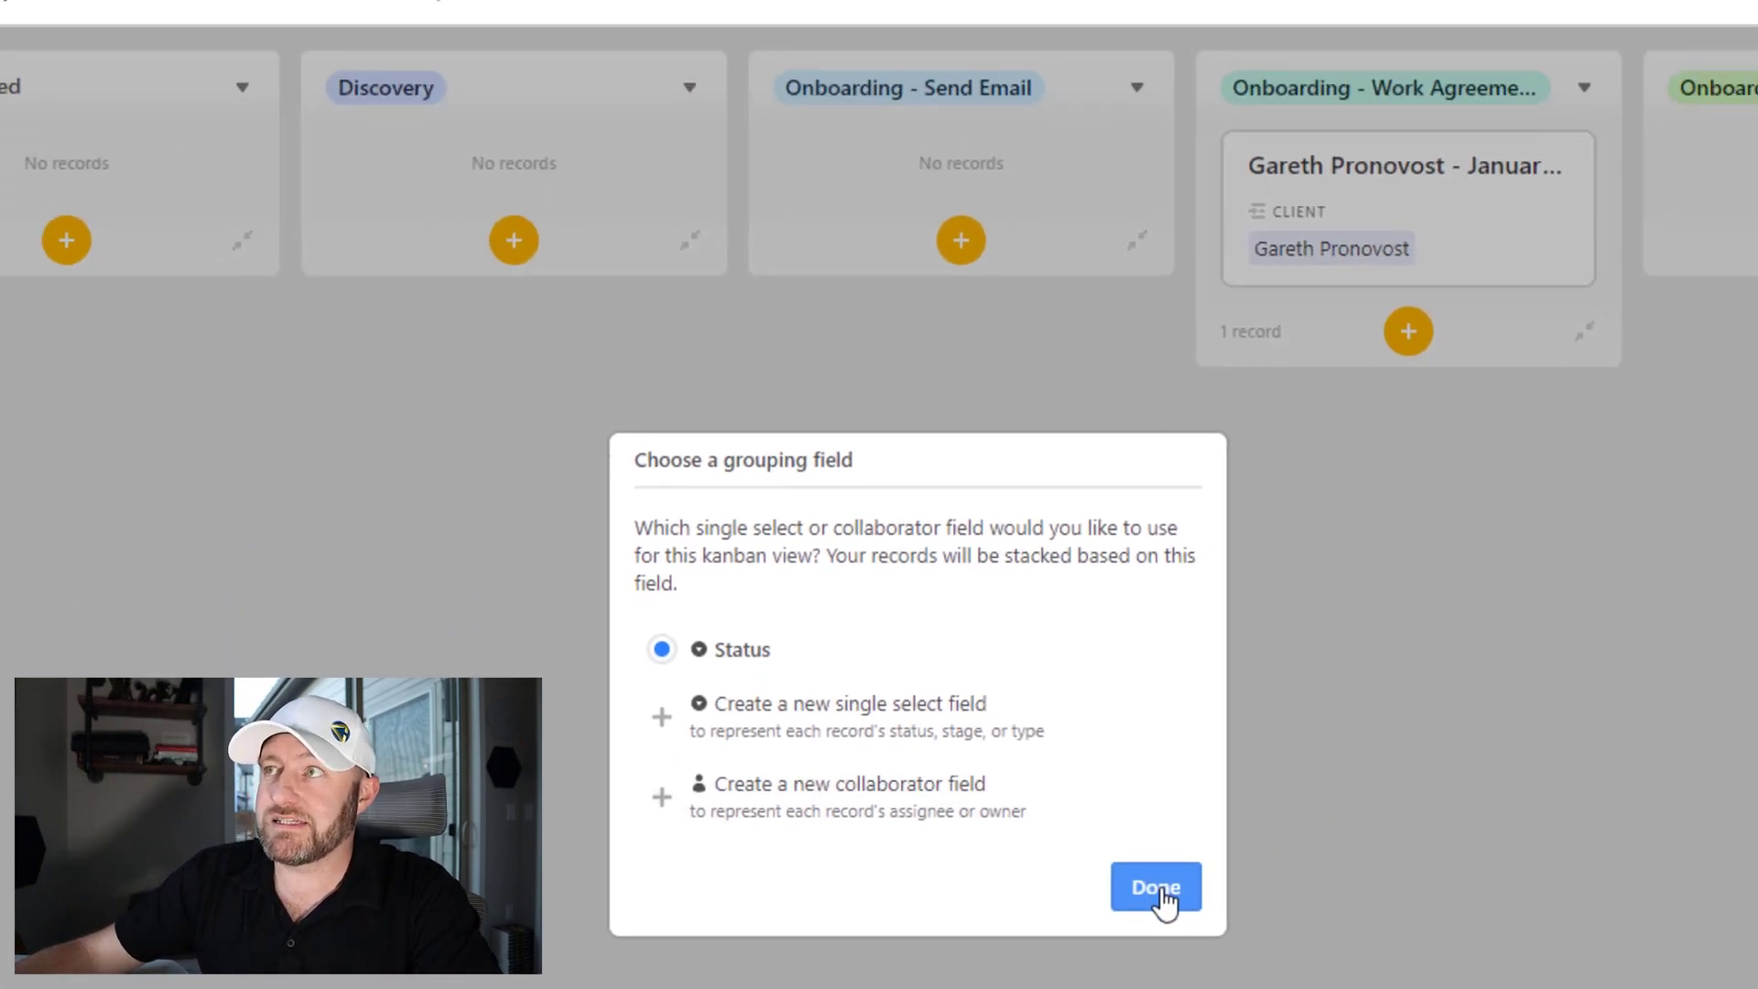
pyautogui.click(1308, 800)
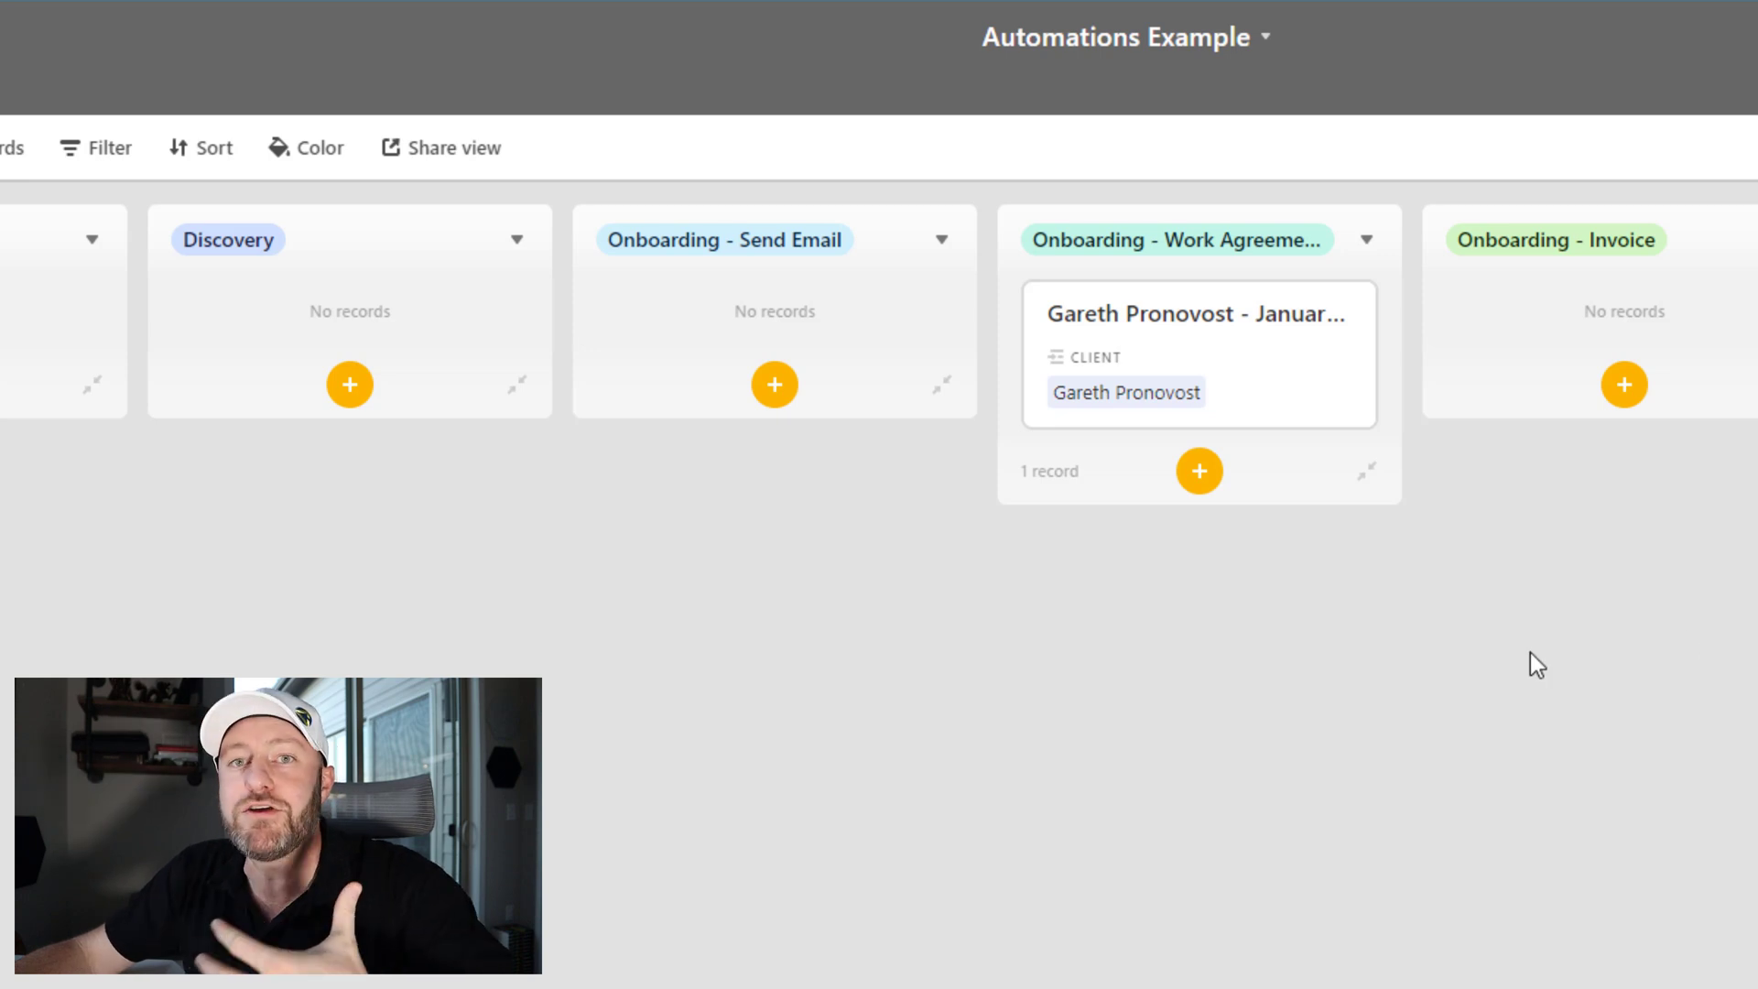
# Create a new record in the Discovery stack linked to the existing client contact
pyautogui.click(335, 403)
pyautogui.click(689, 481)
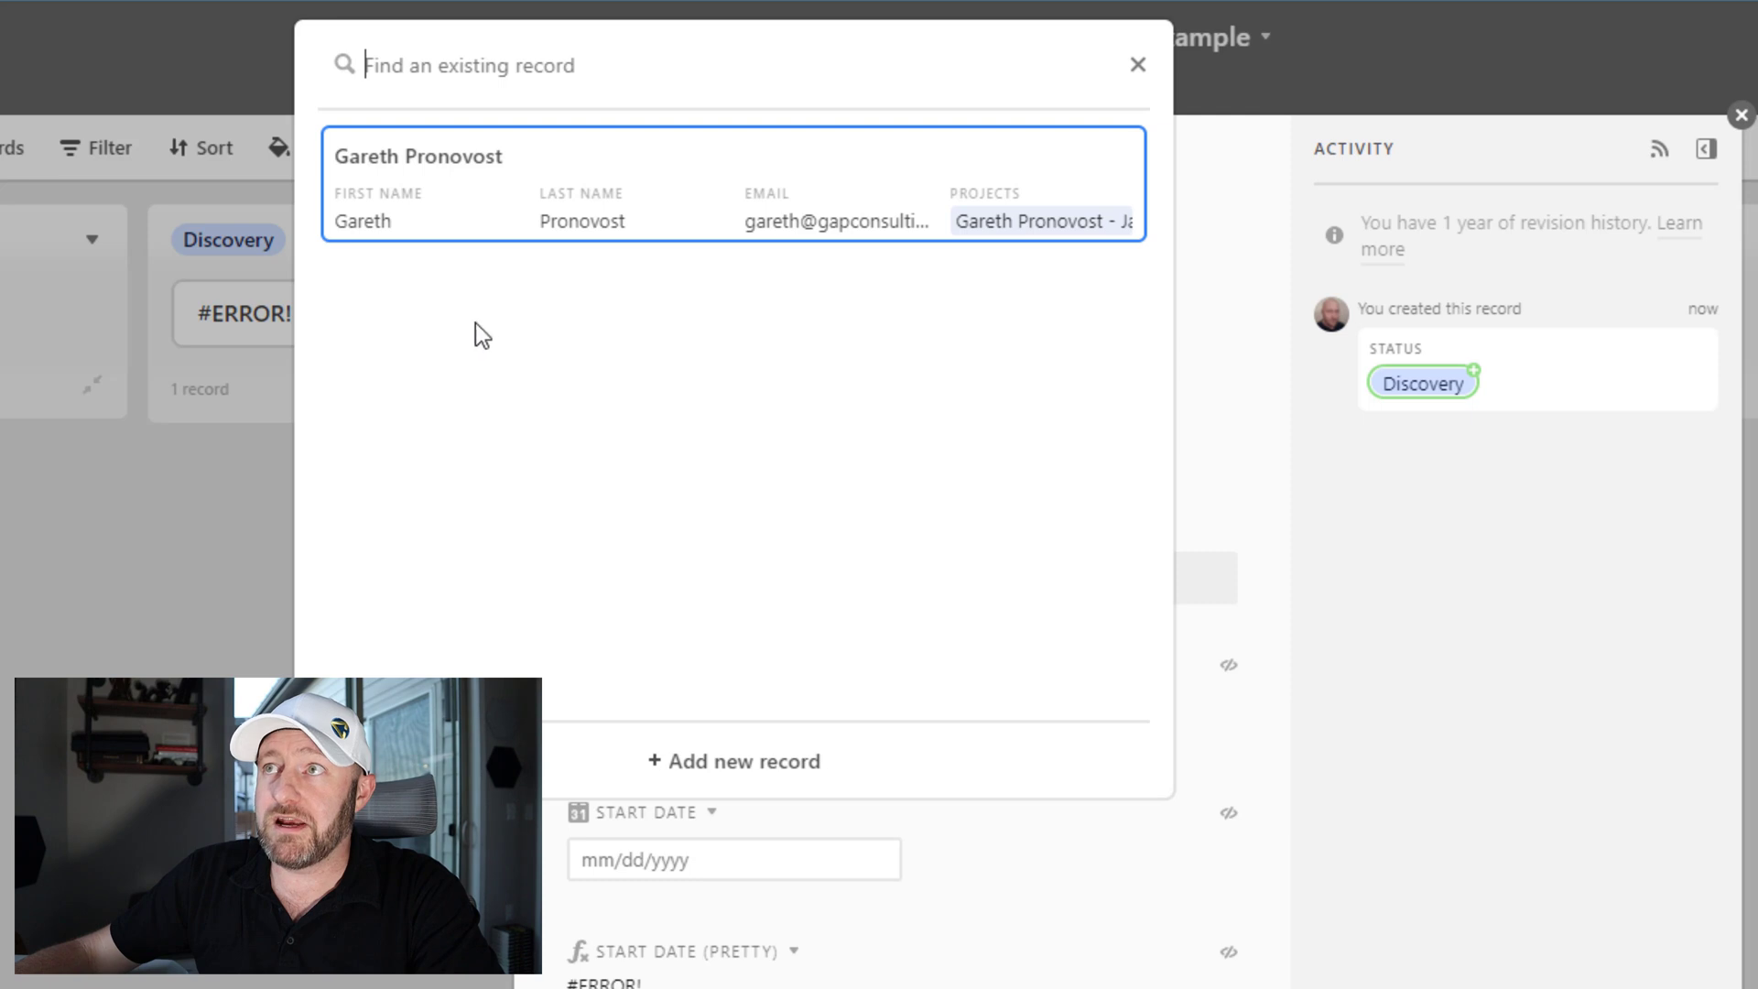
pyautogui.click(435, 229)
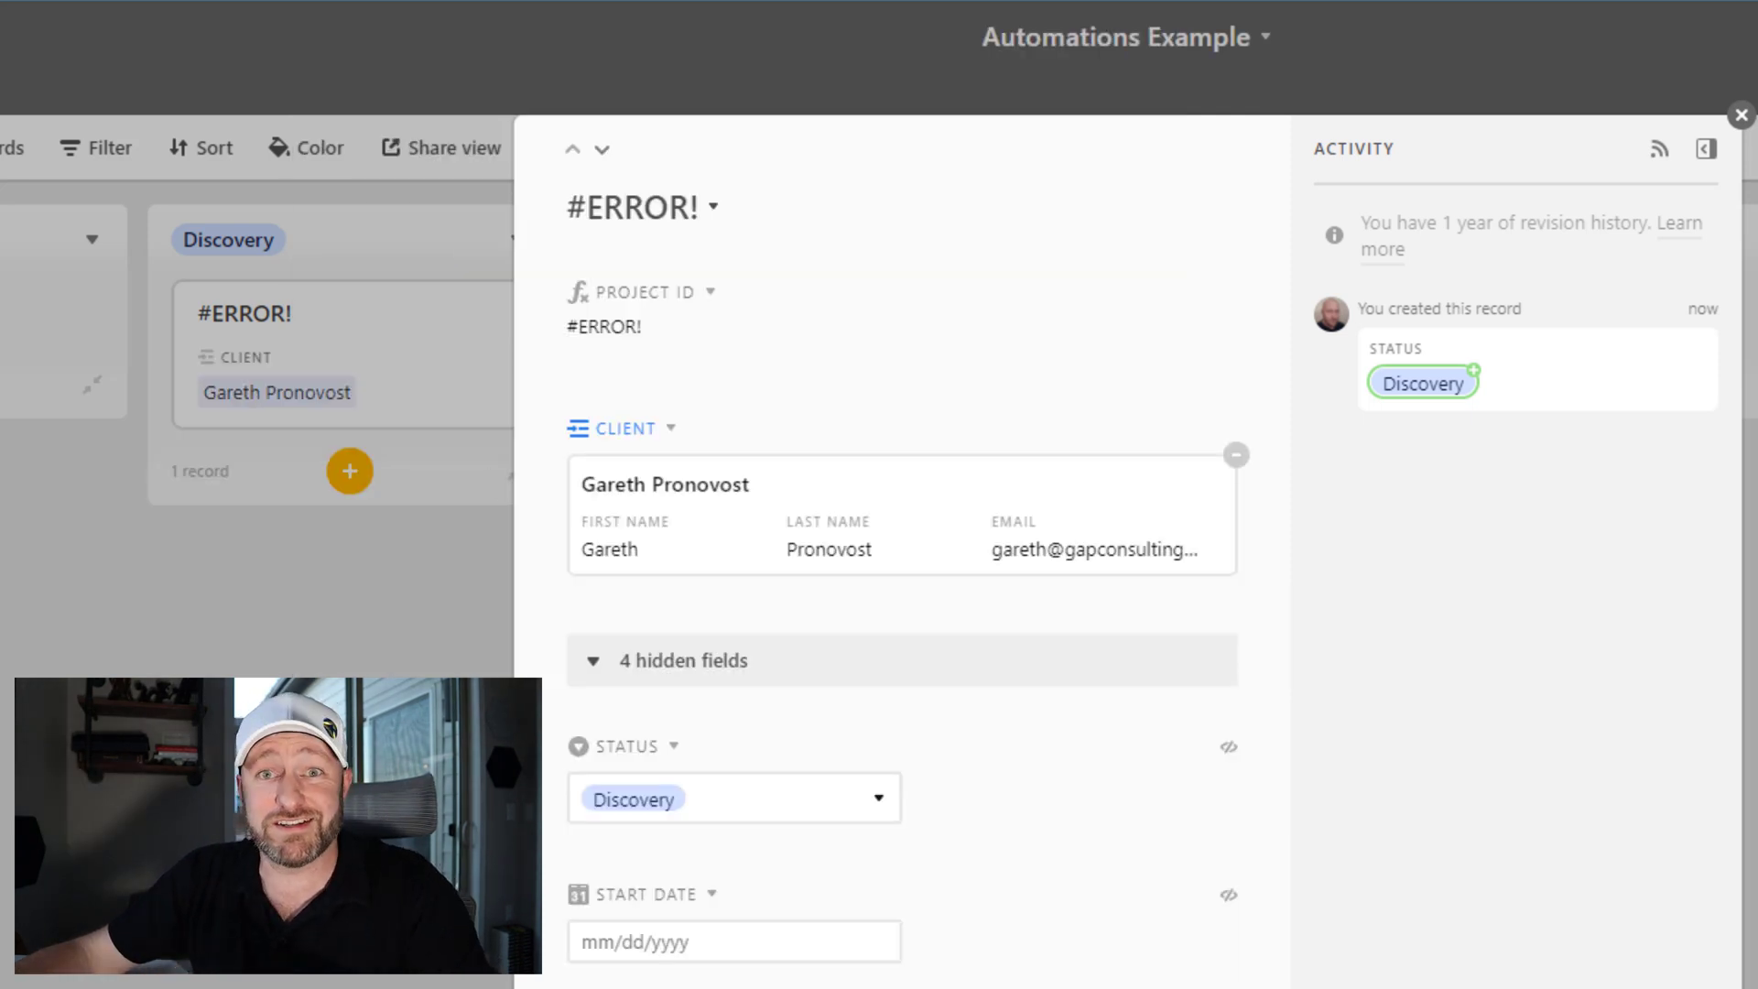
# Set the record's Start Date to January 24, 2022, check its Email value, and close it
pyautogui.click(650, 926)
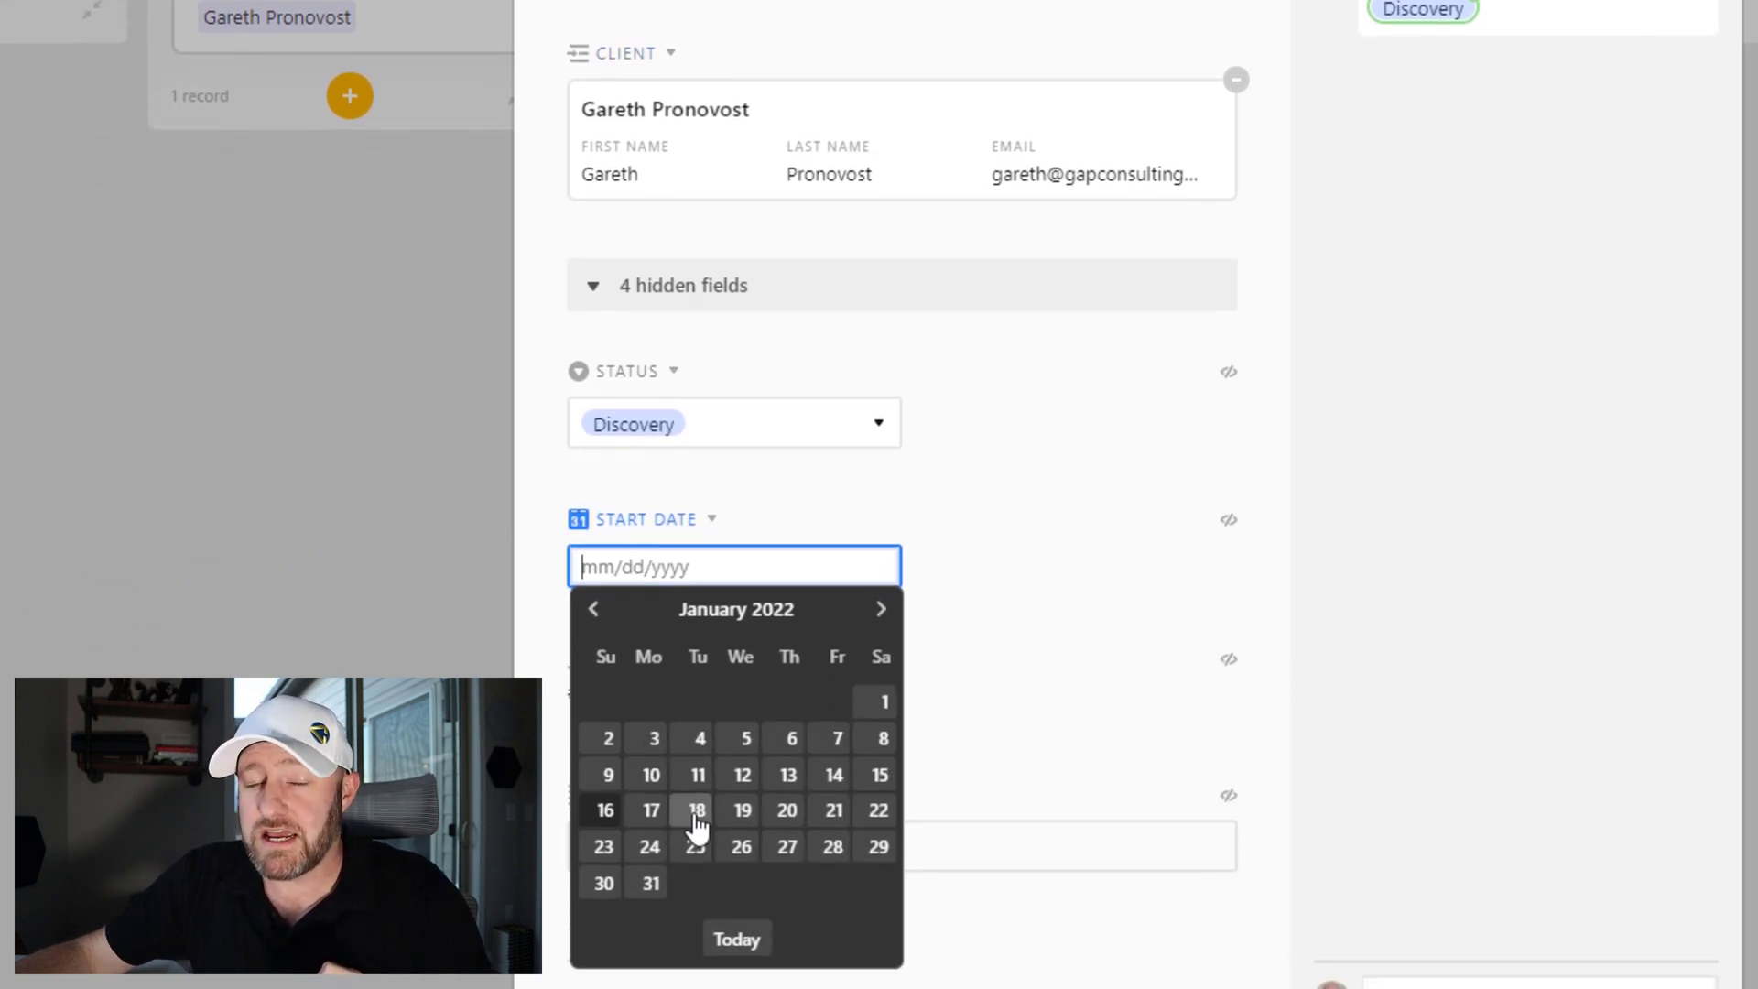
pyautogui.click(646, 847)
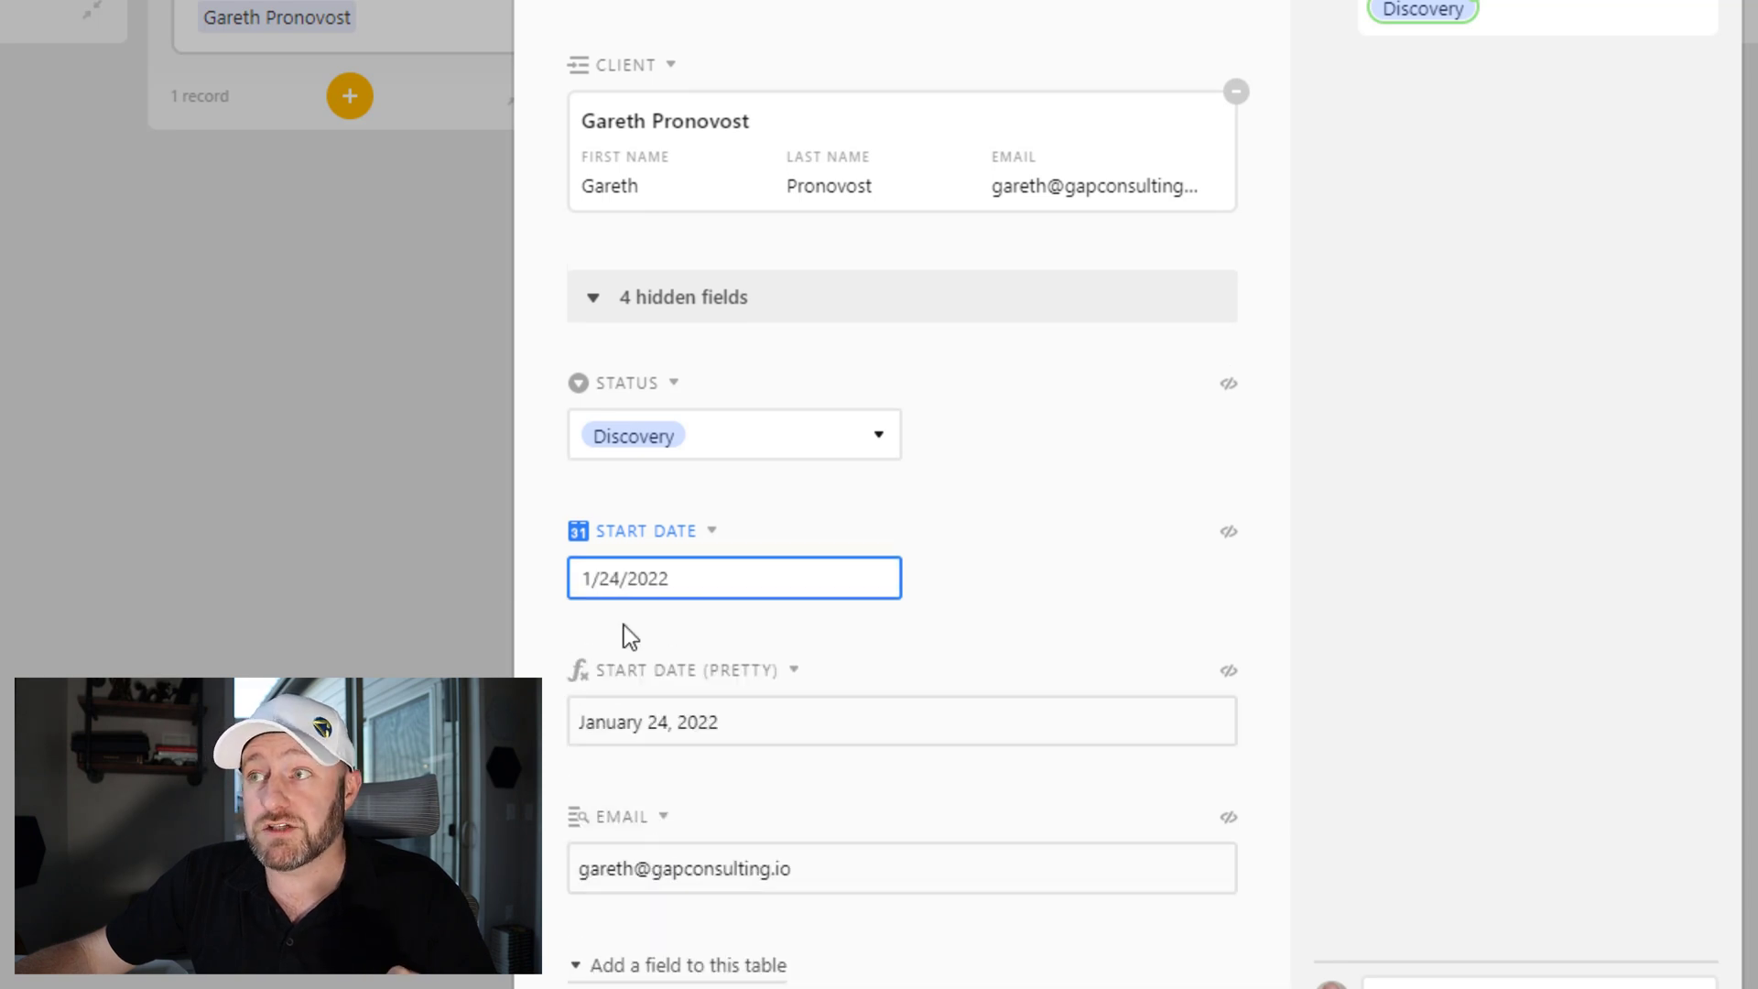
pyautogui.click(1064, 496)
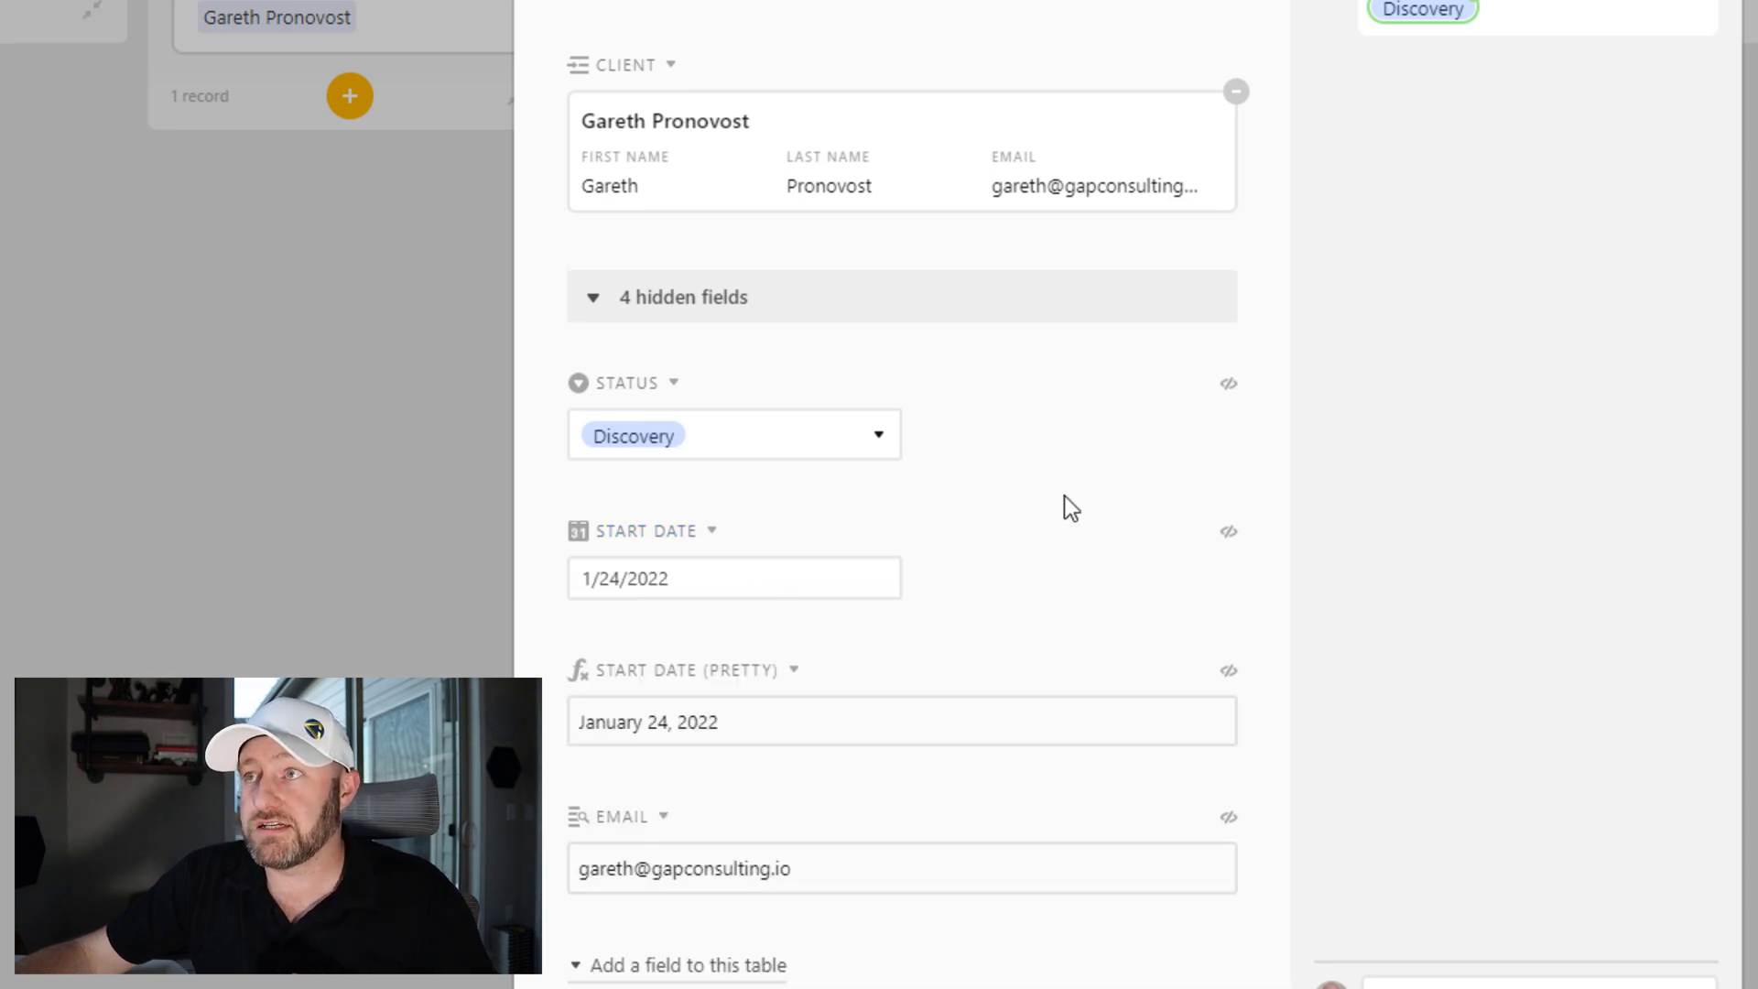
pyautogui.click(604, 868)
pyautogui.moveTo(606, 868); pyautogui.dragTo(791, 868)
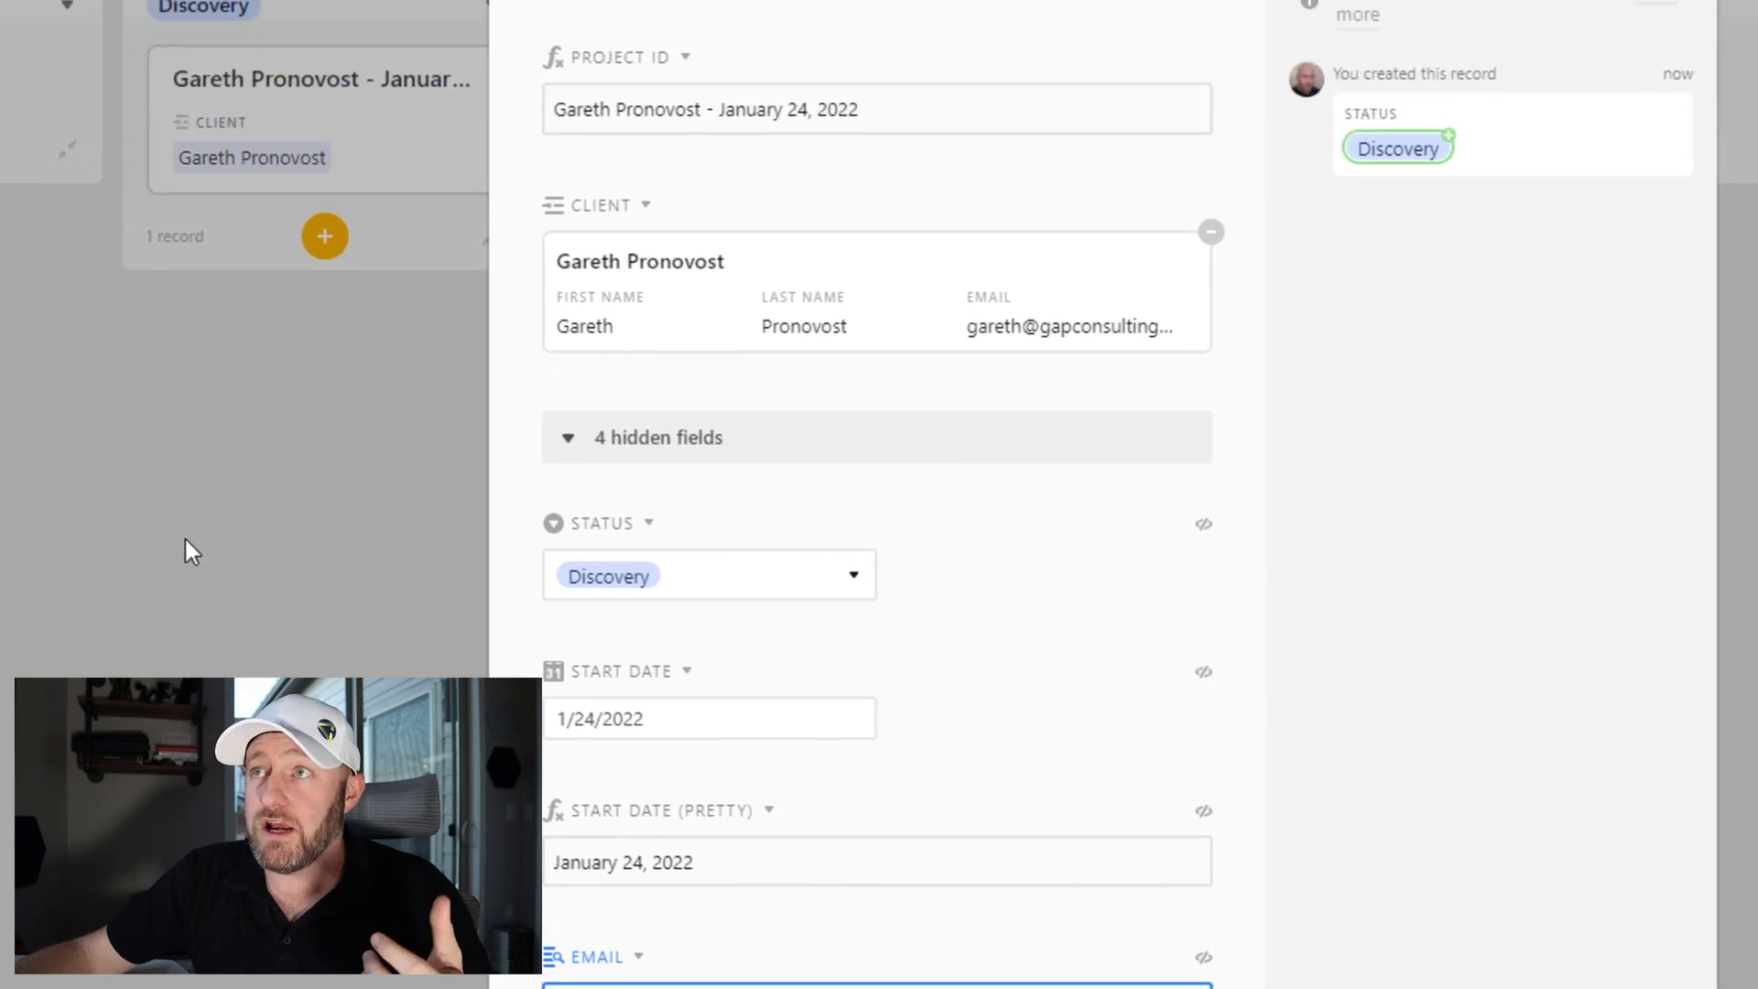
pyautogui.click(184, 390)
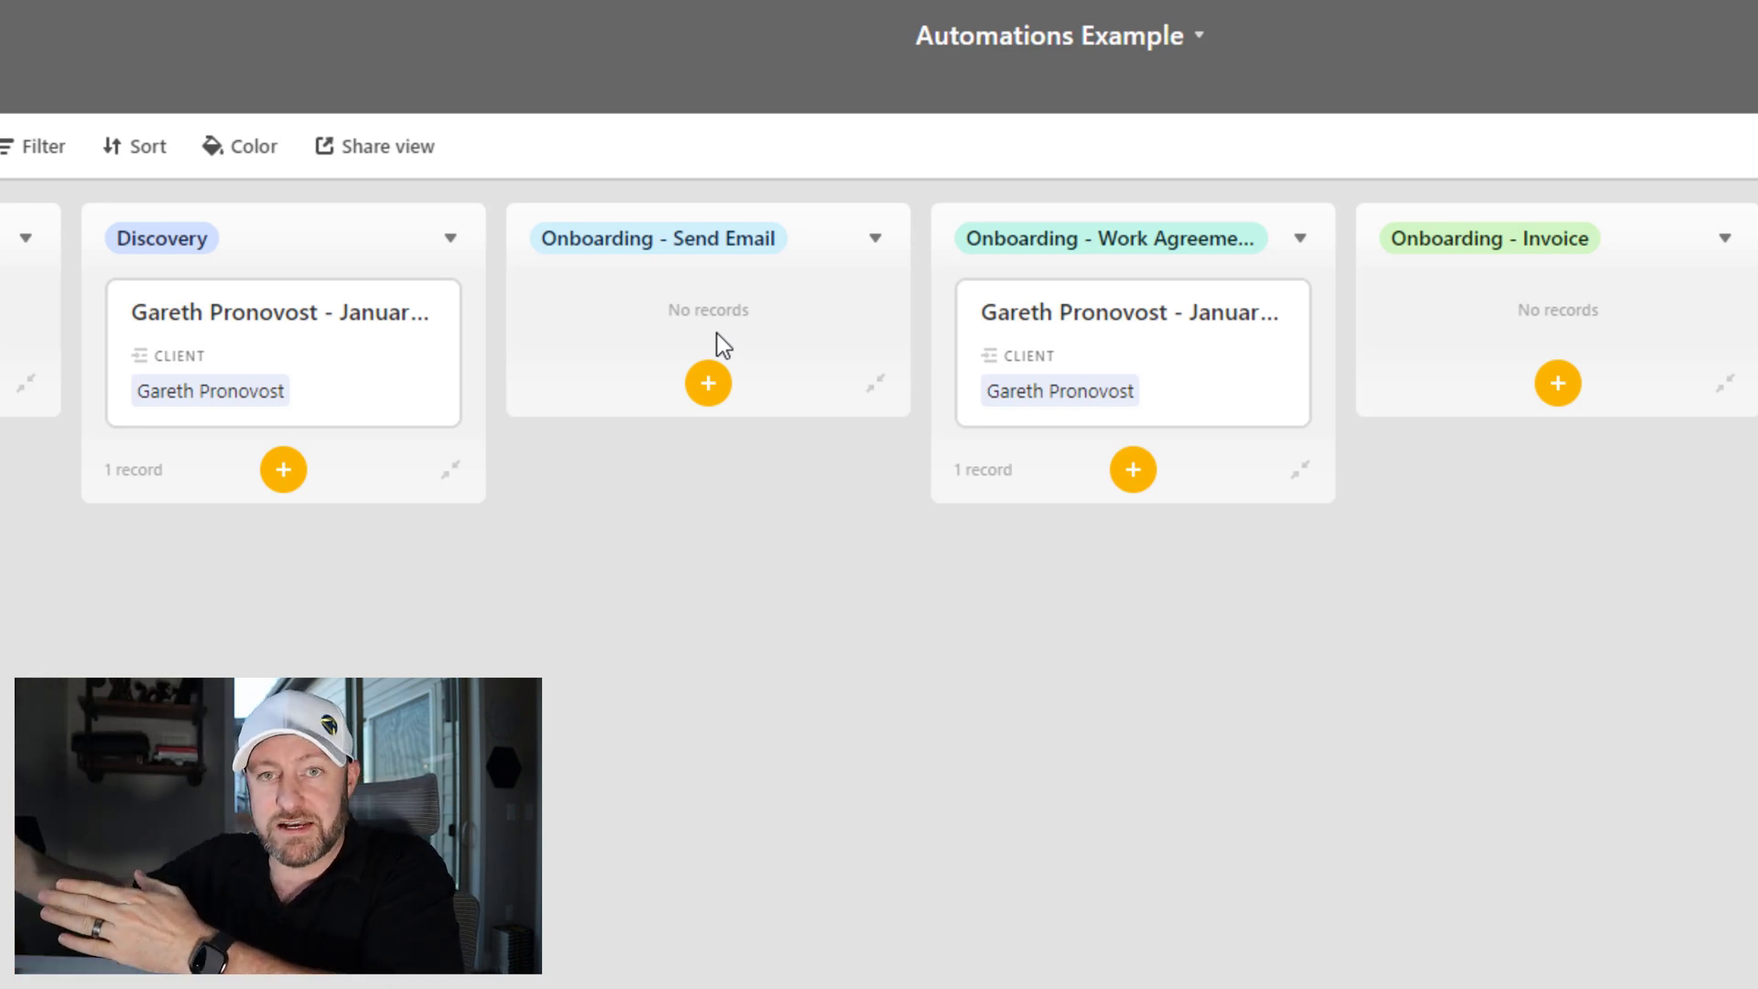
# Drag the older card out of Work Agreement and the January 24 project into Onboarding - Send Email
pyautogui.moveTo(1099, 326); pyautogui.dragTo(1757, 291)
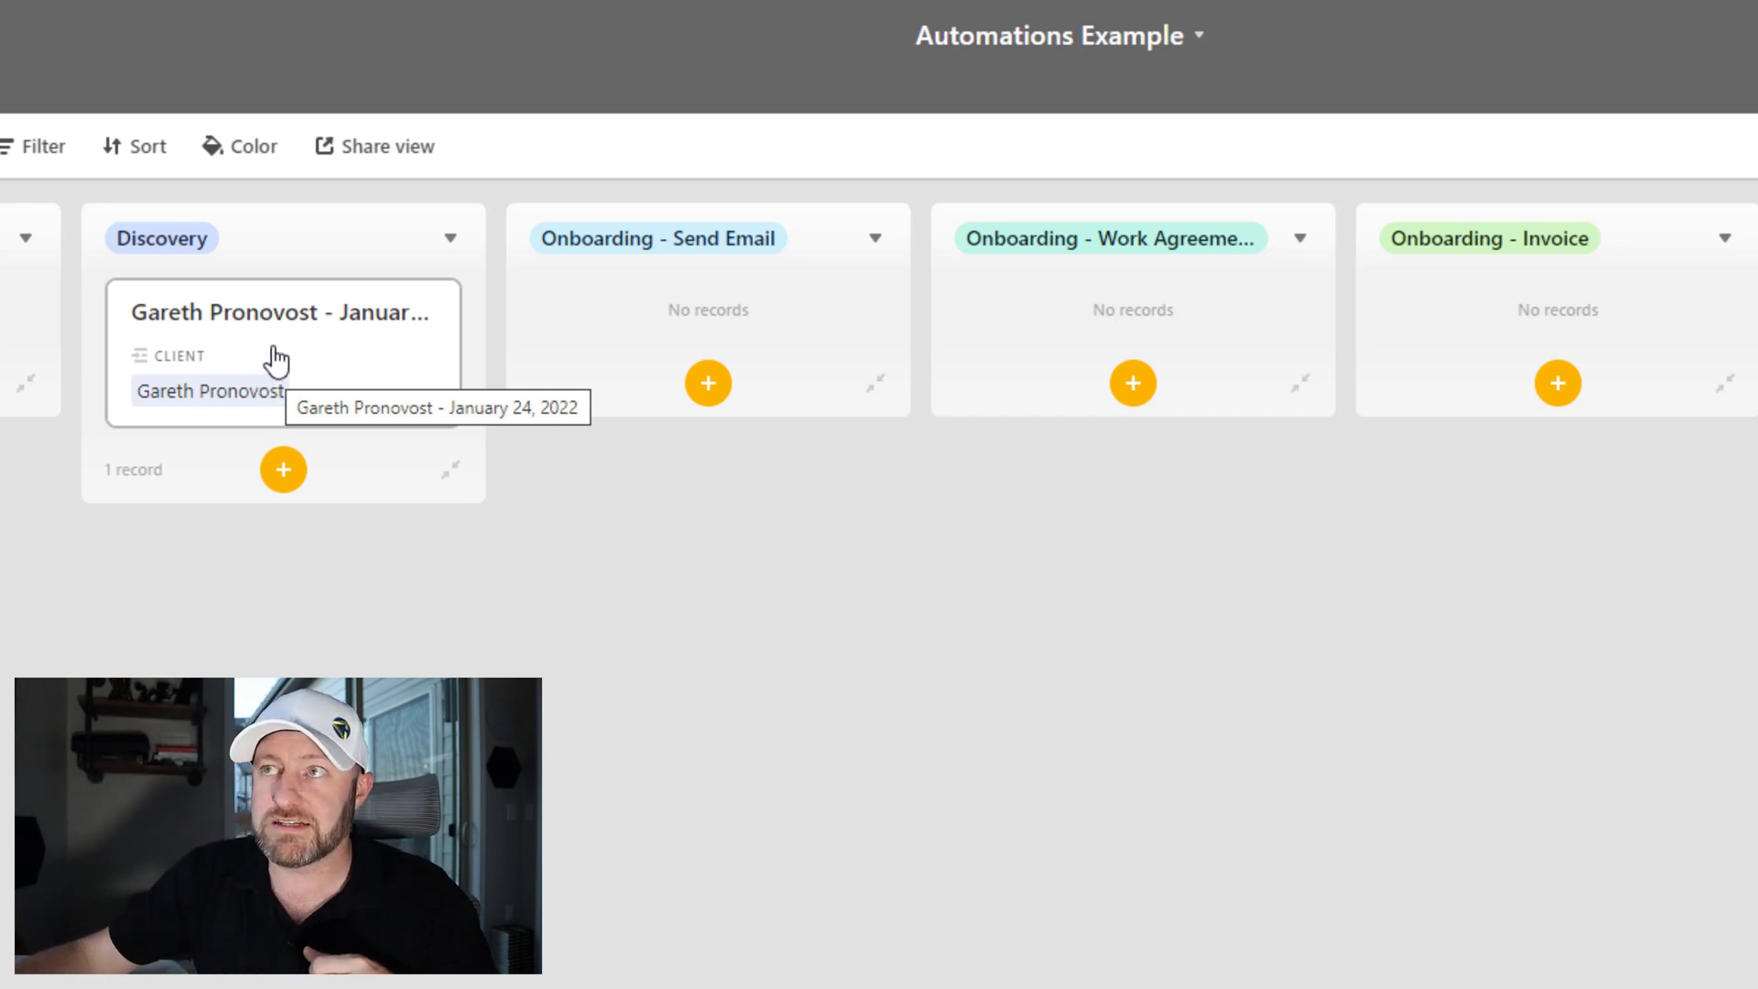
pyautogui.moveTo(275, 379); pyautogui.dragTo(696, 325)
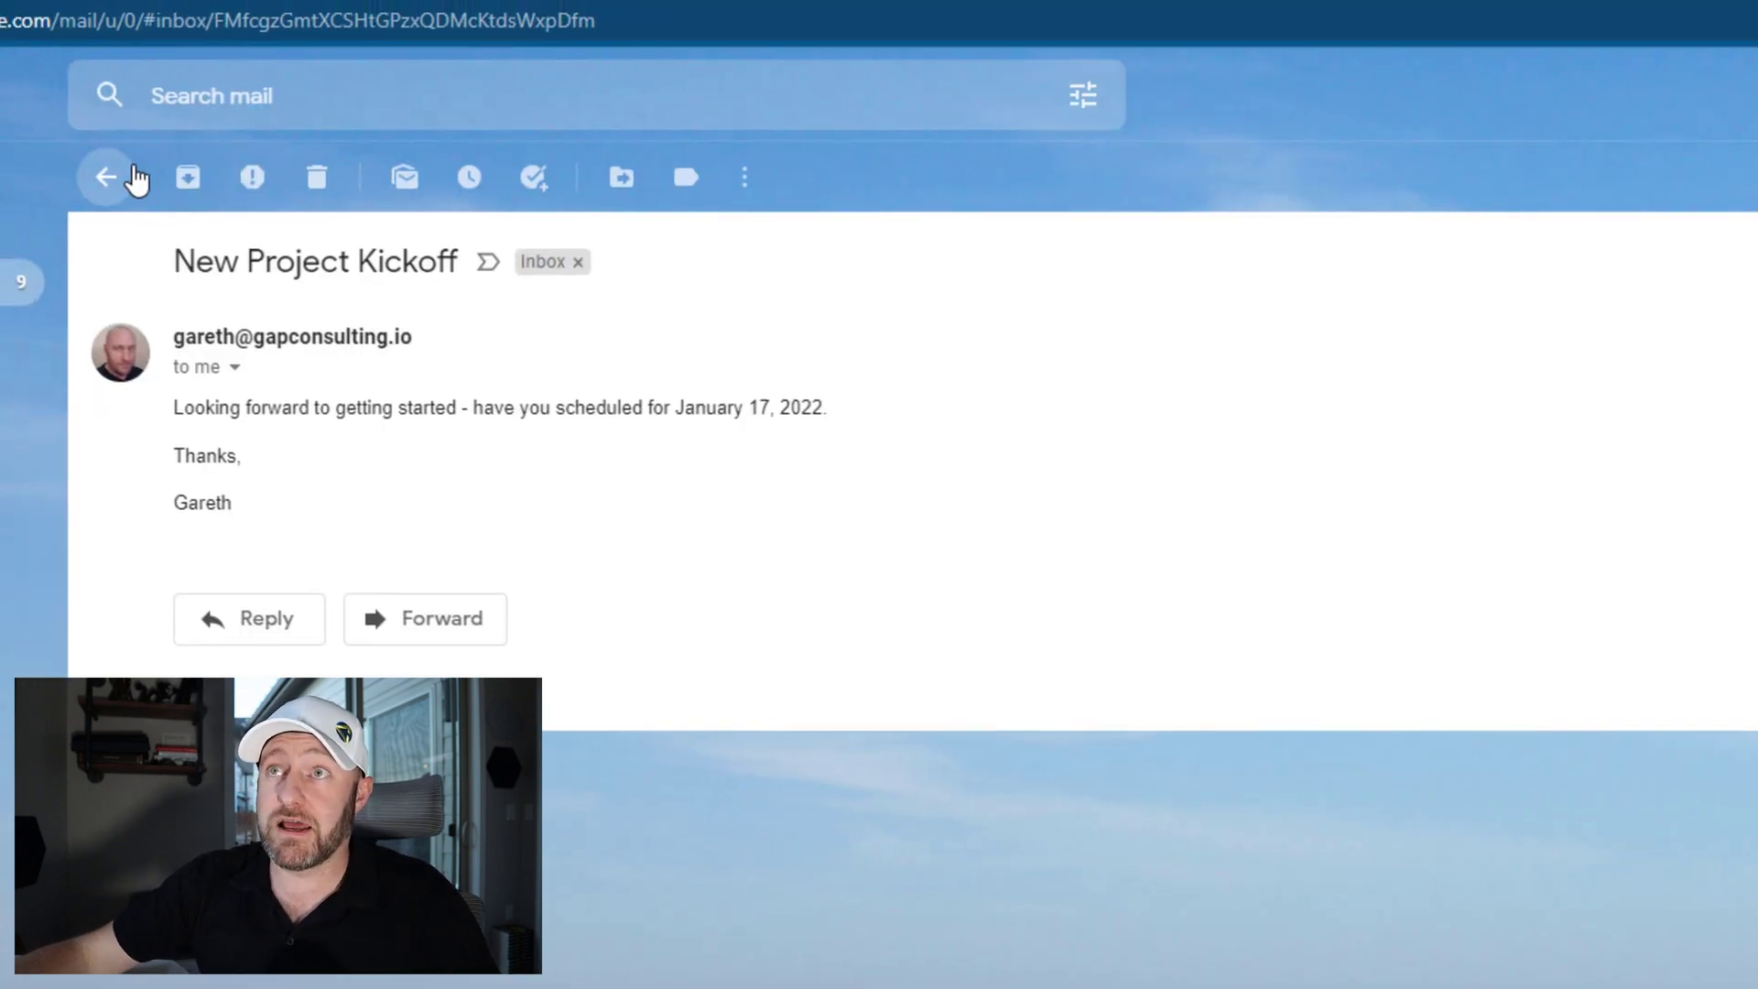
# Refresh the Gmail inbox and open the New Project Kickoff email dated January 24, 2022
pyautogui.click(116, 178)
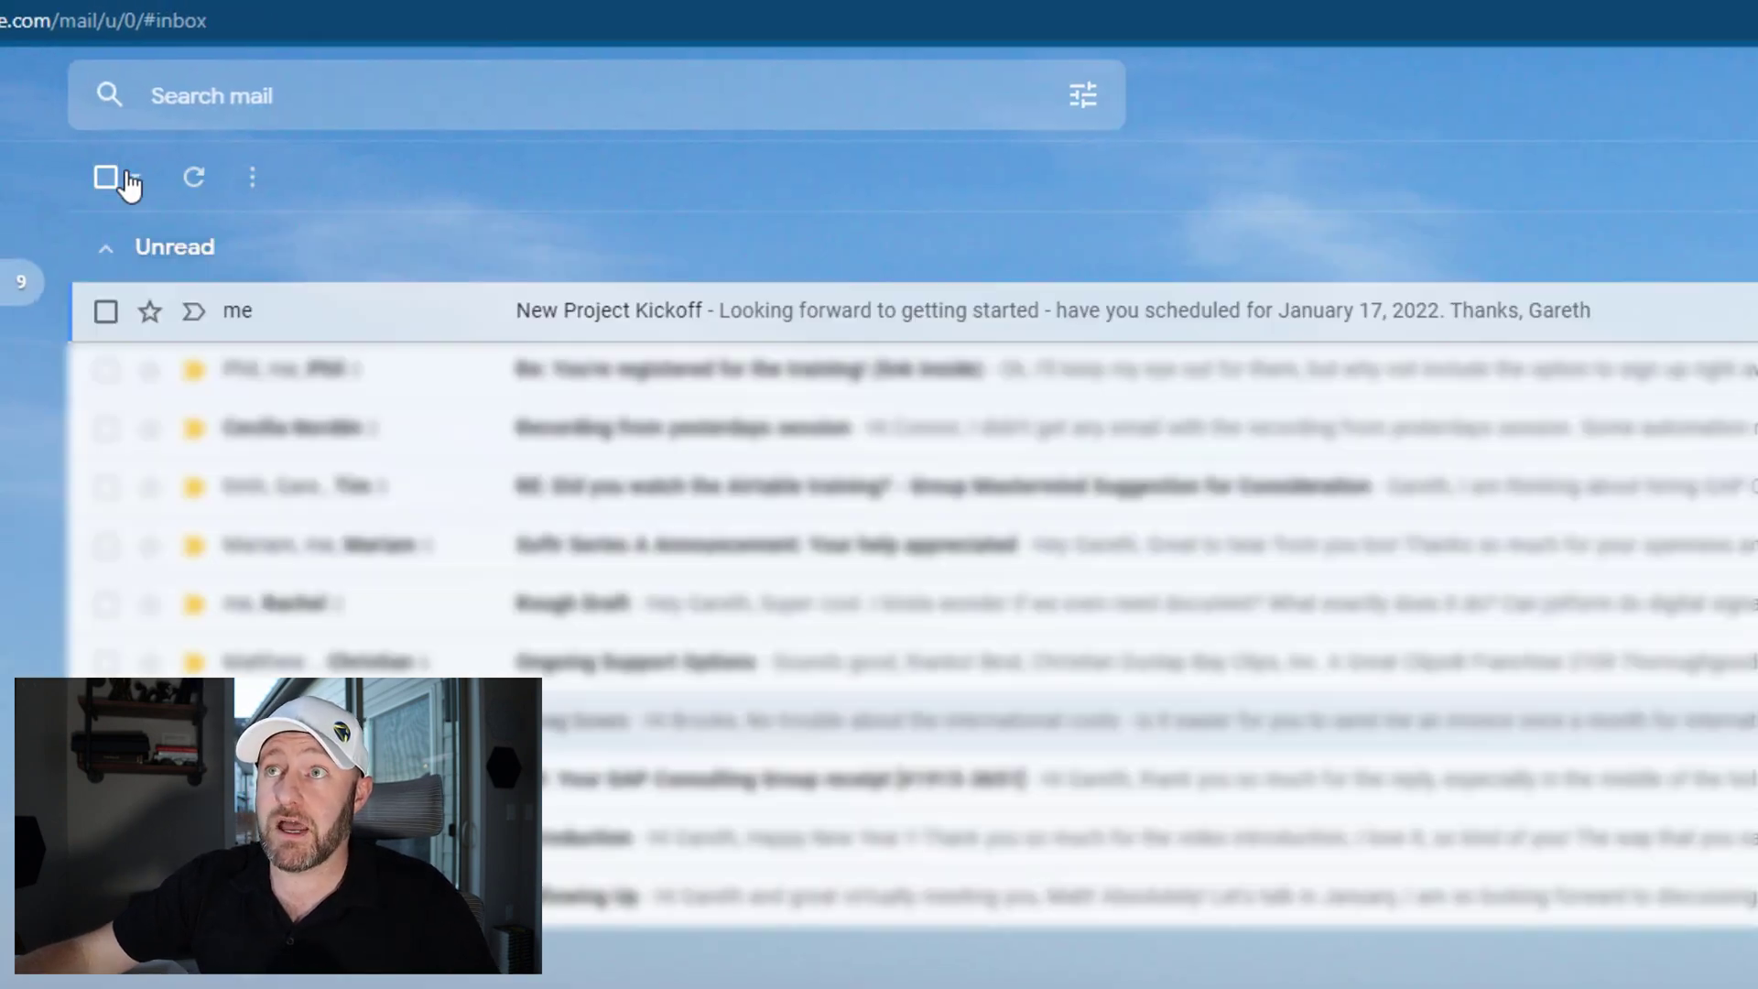
pyautogui.click(194, 181)
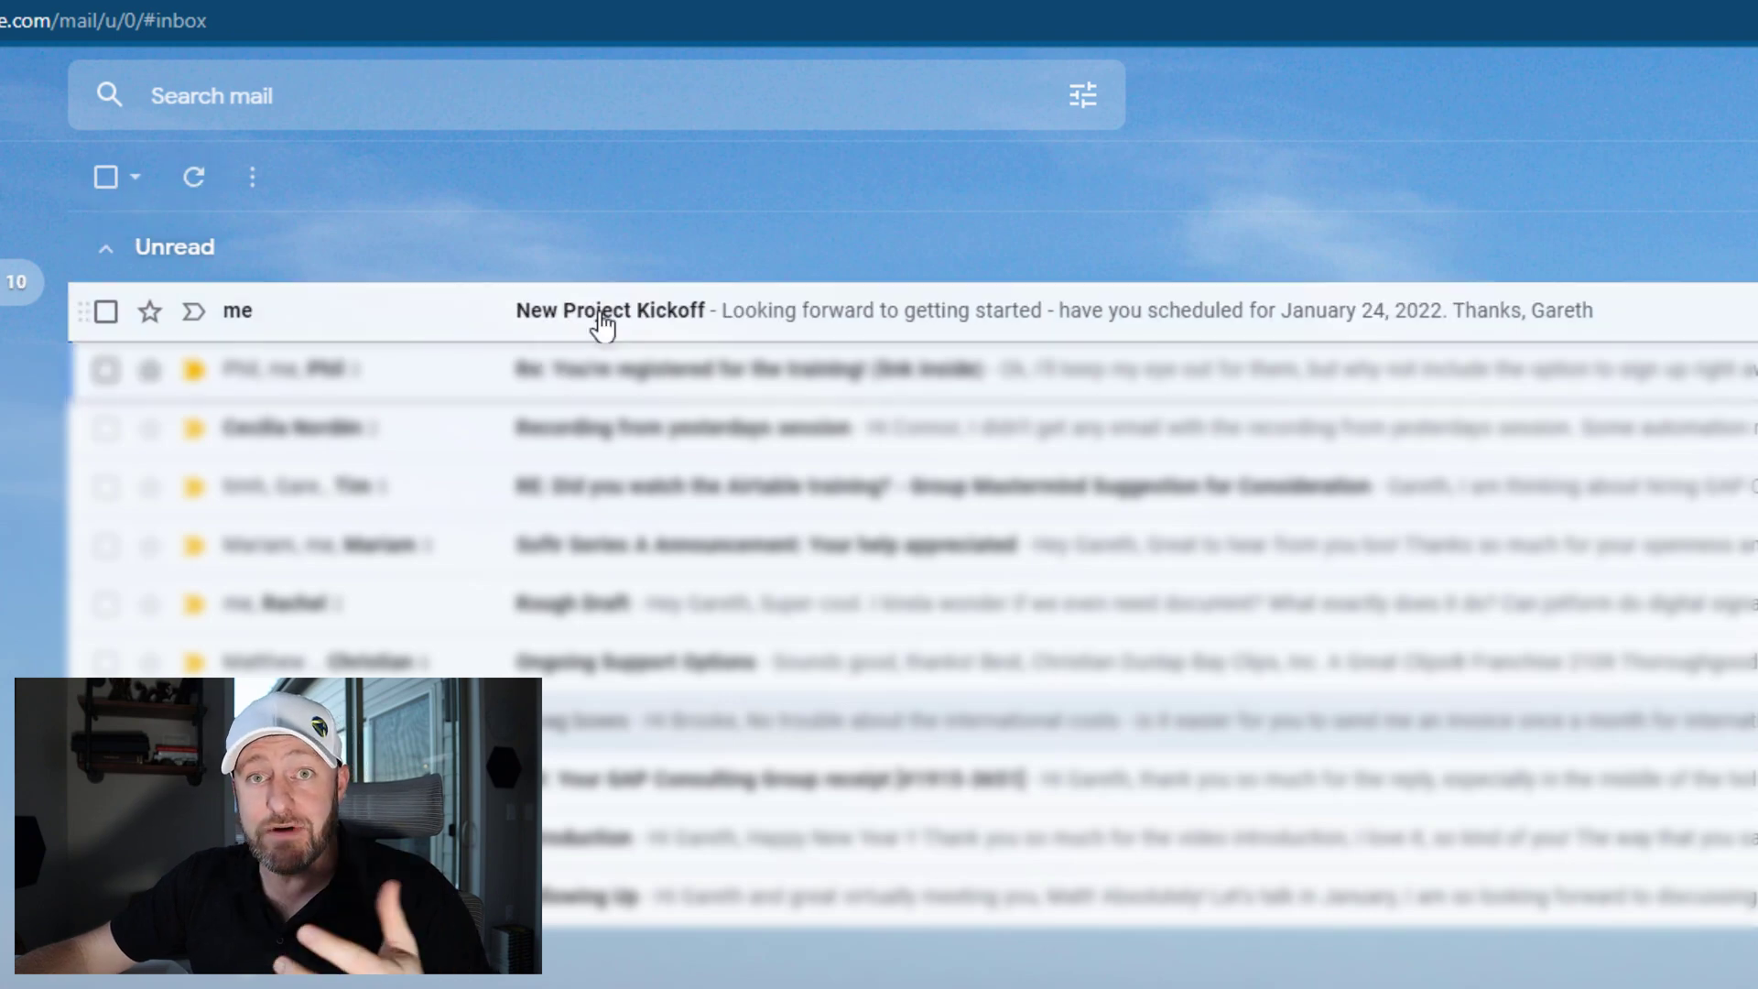
pyautogui.click(602, 316)
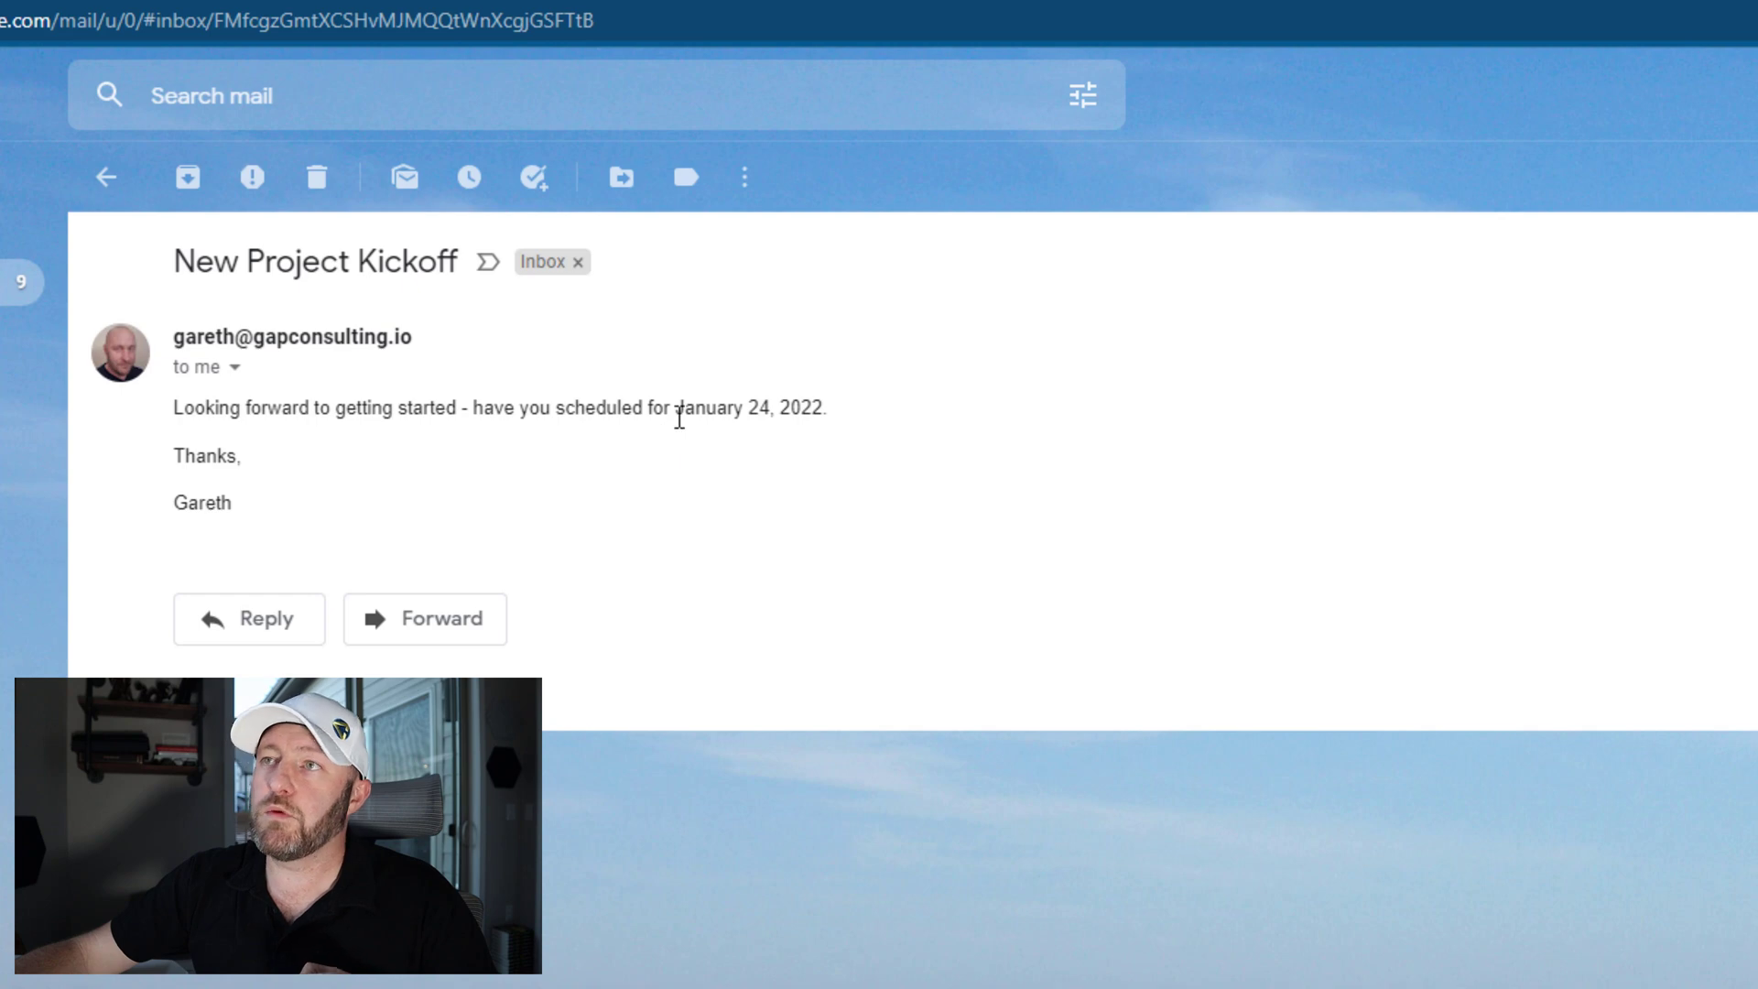
pyautogui.moveTo(679, 417); pyautogui.dragTo(891, 420)
pyautogui.click(763, 409)
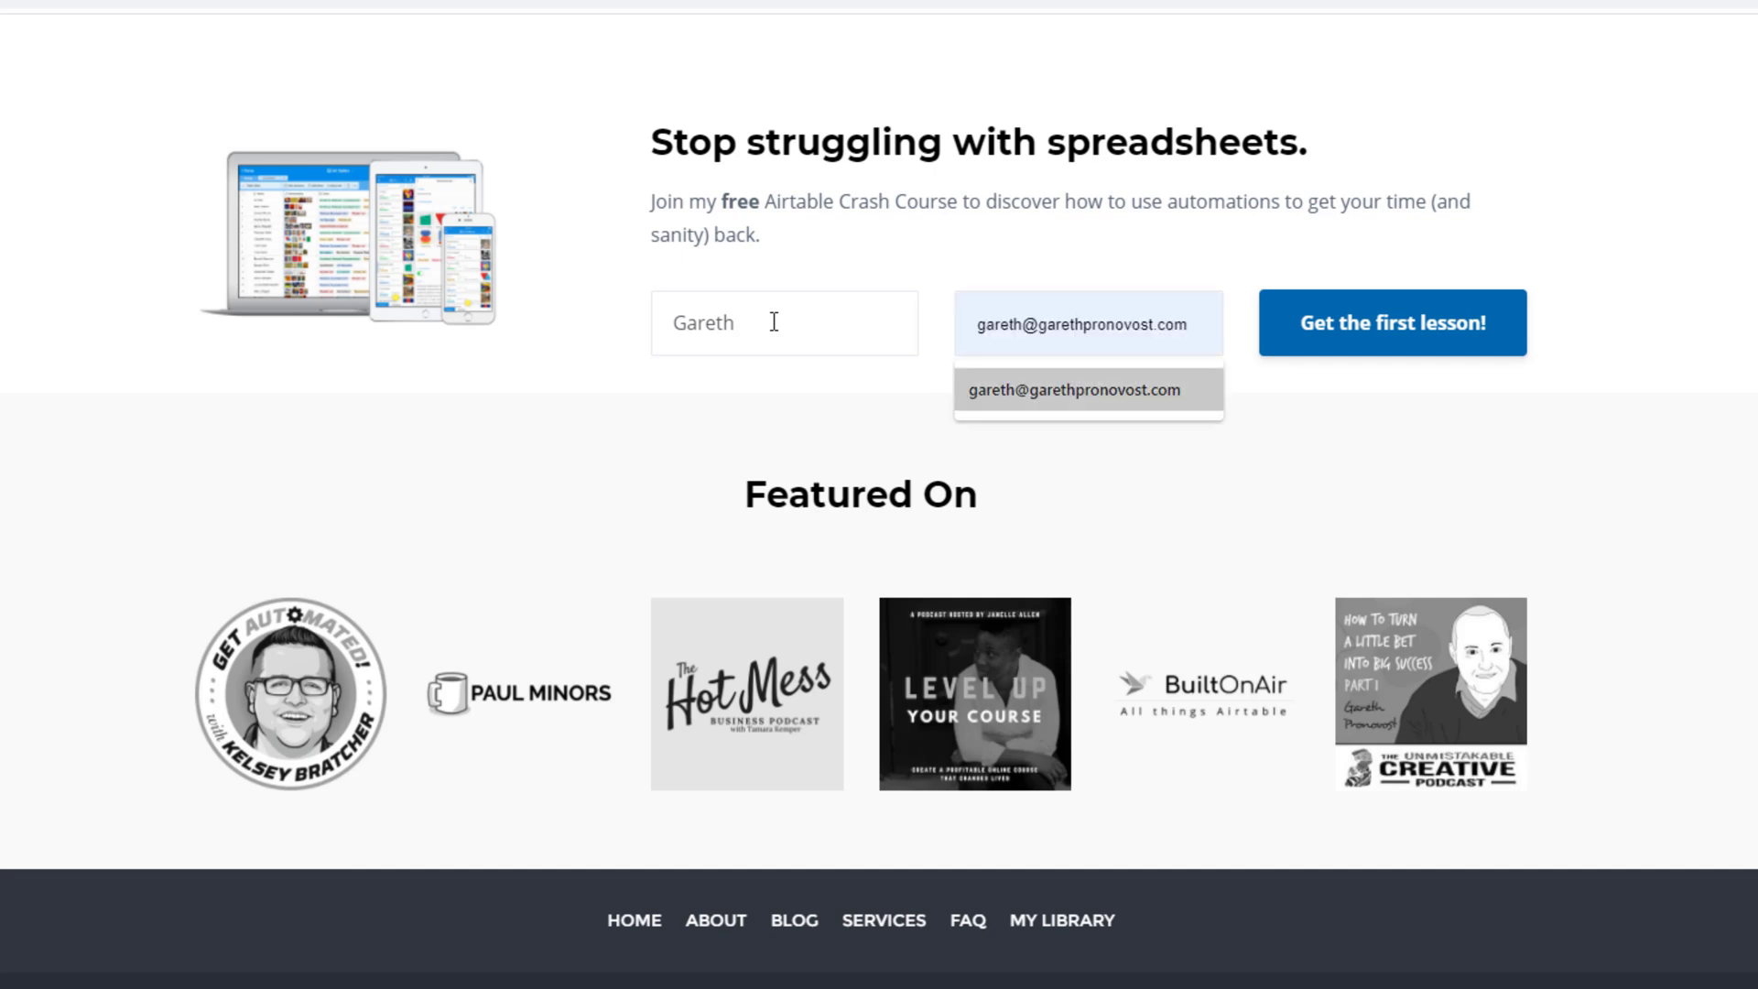
# Accept the autofilled e-mail, then go to Services and scroll to the three option cards
pyautogui.press('Return')
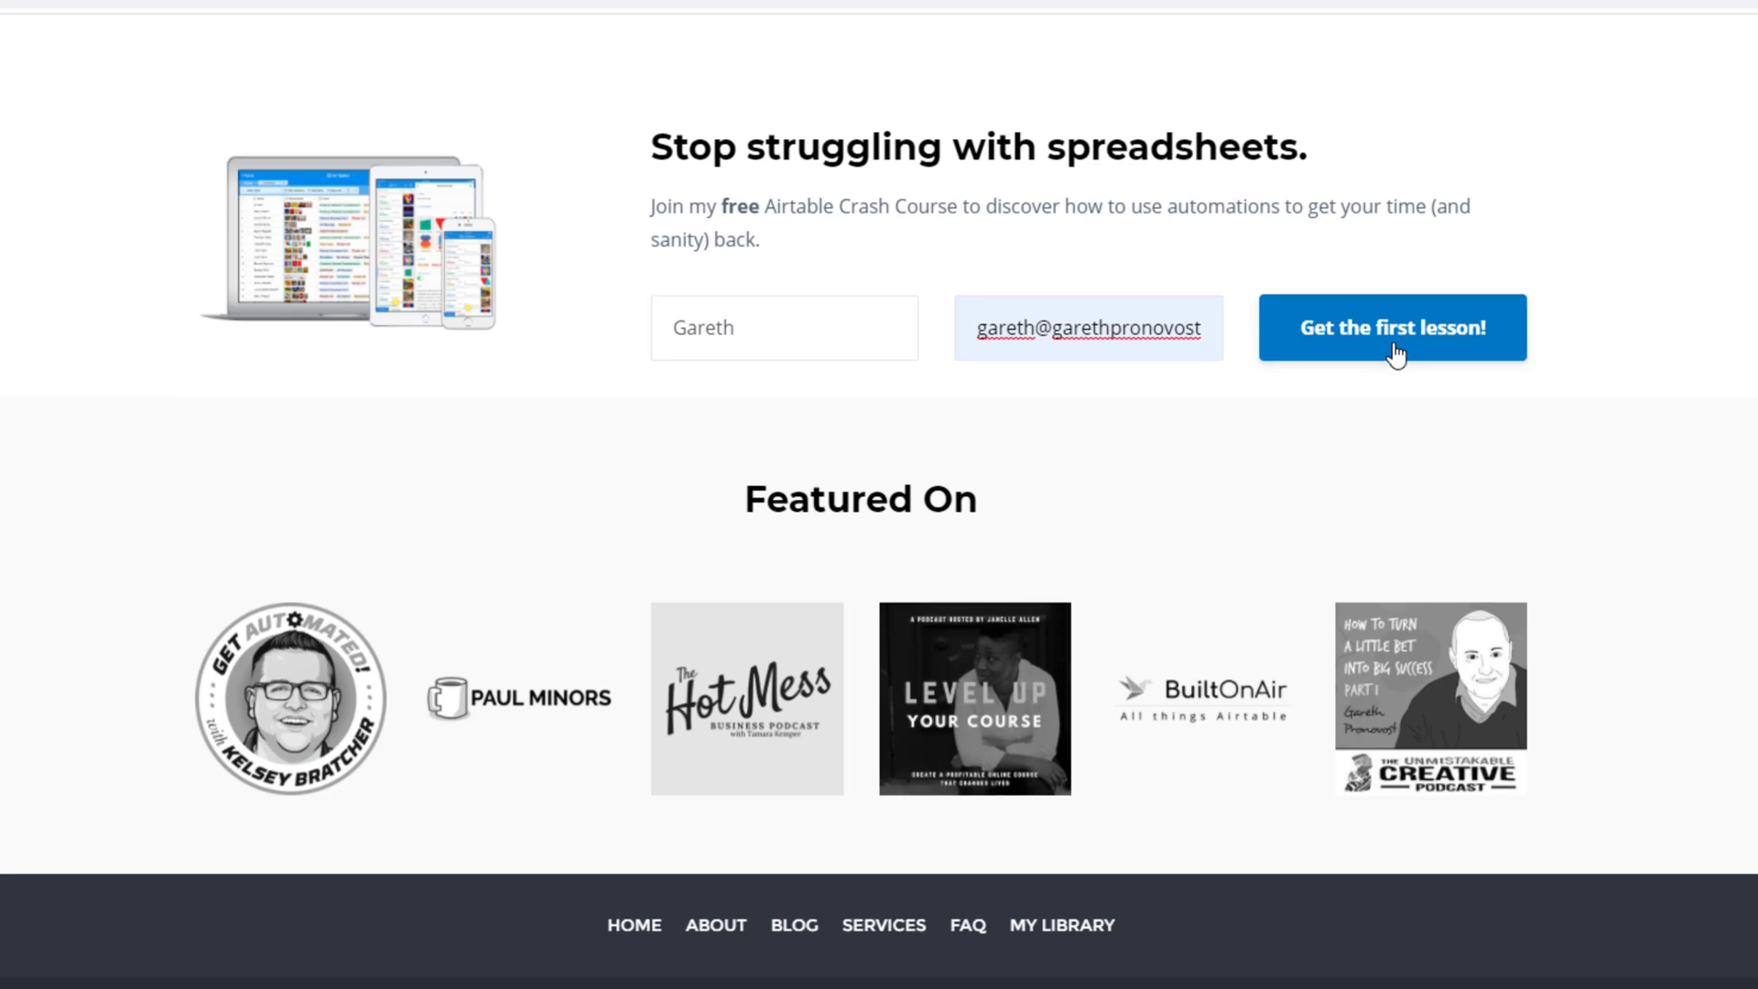
pyautogui.scroll(20, 1393, 353)
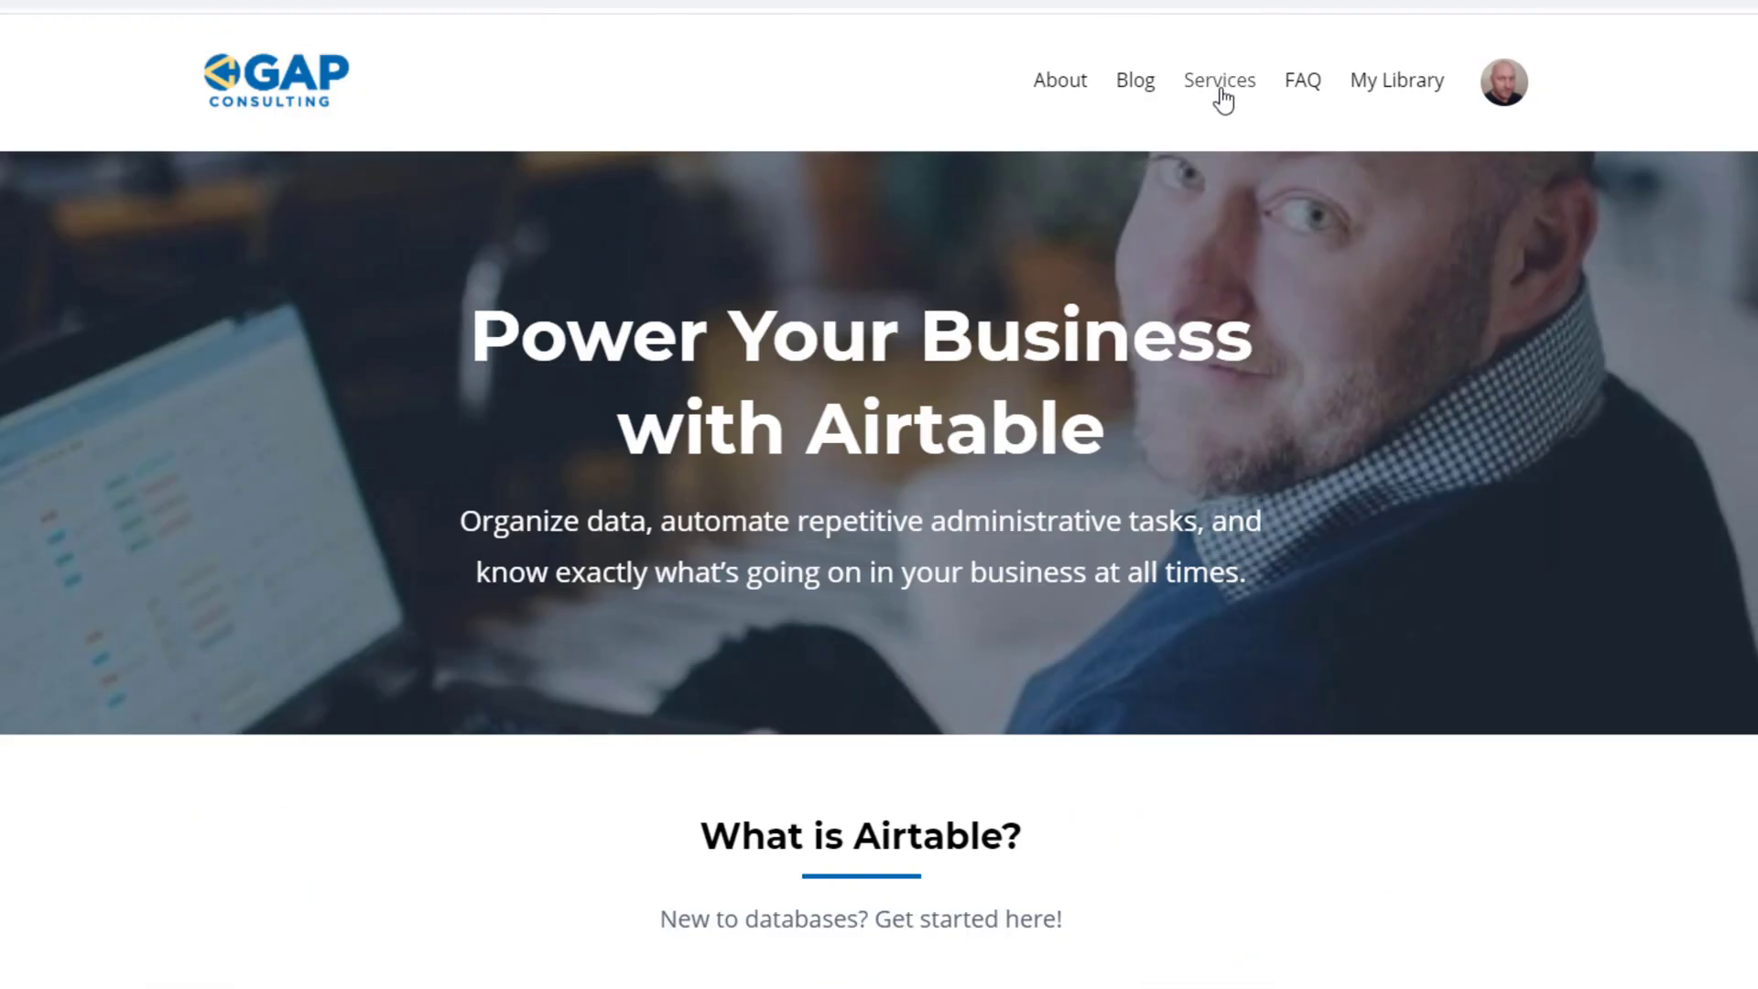
pyautogui.click(1223, 101)
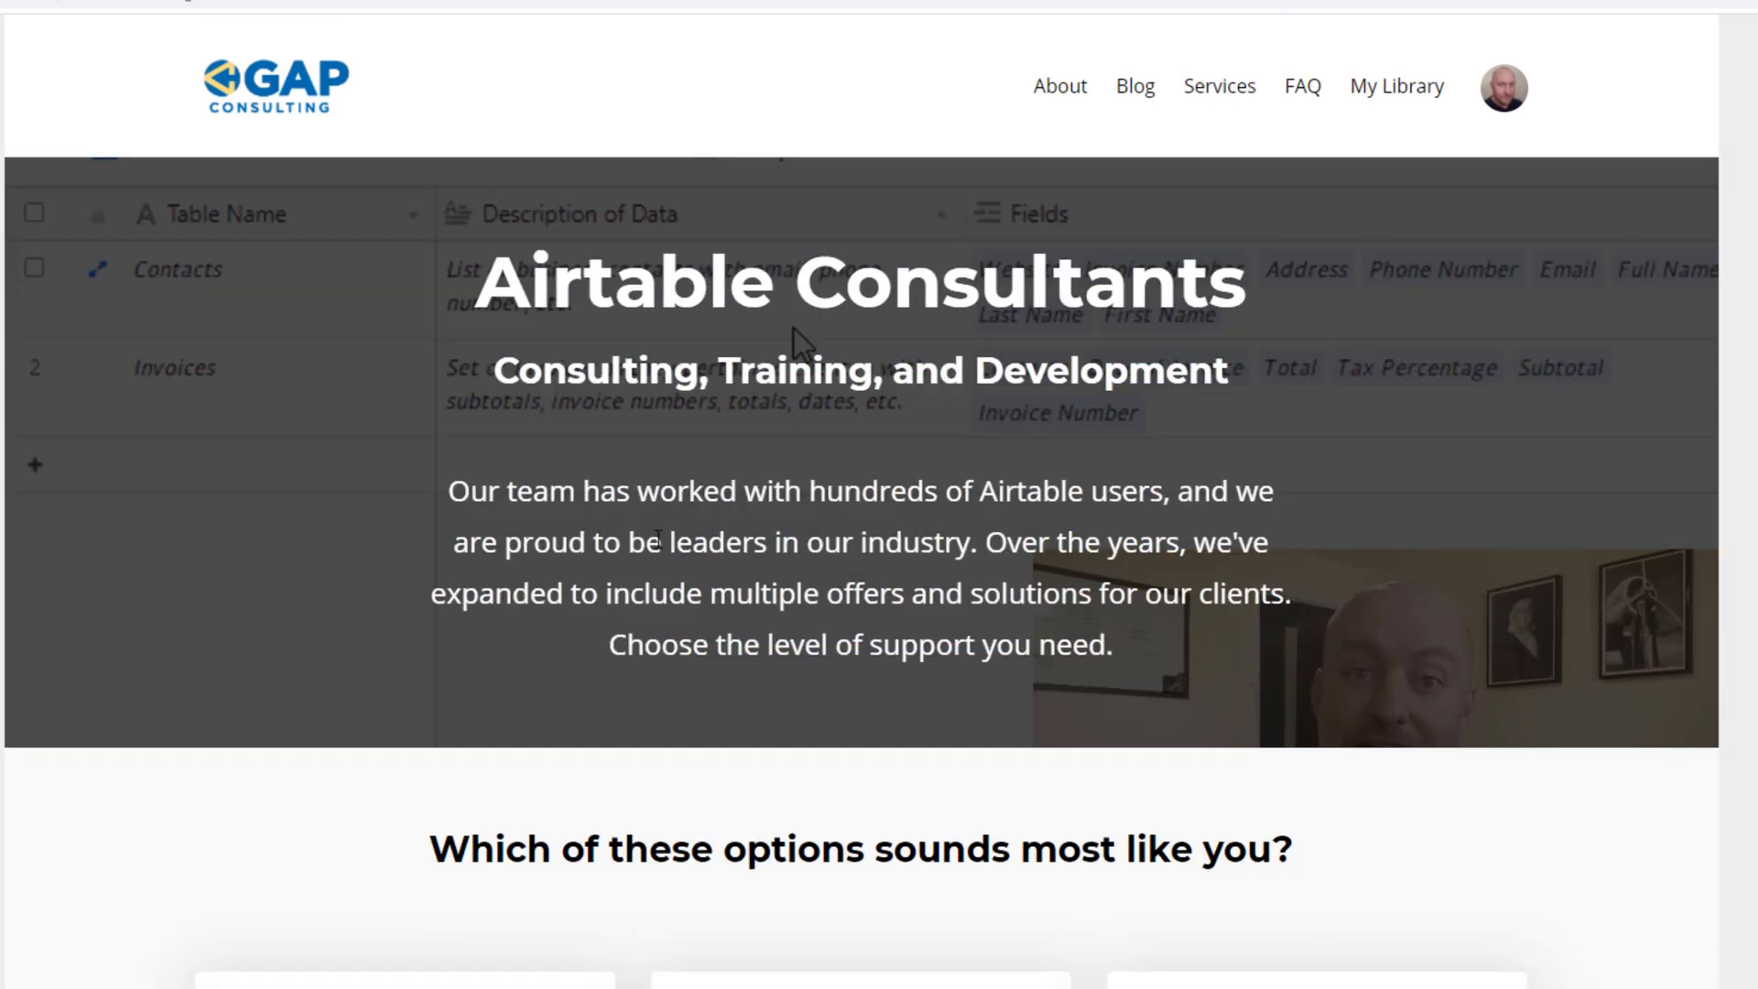
pyautogui.scroll(-10, 653, 545)
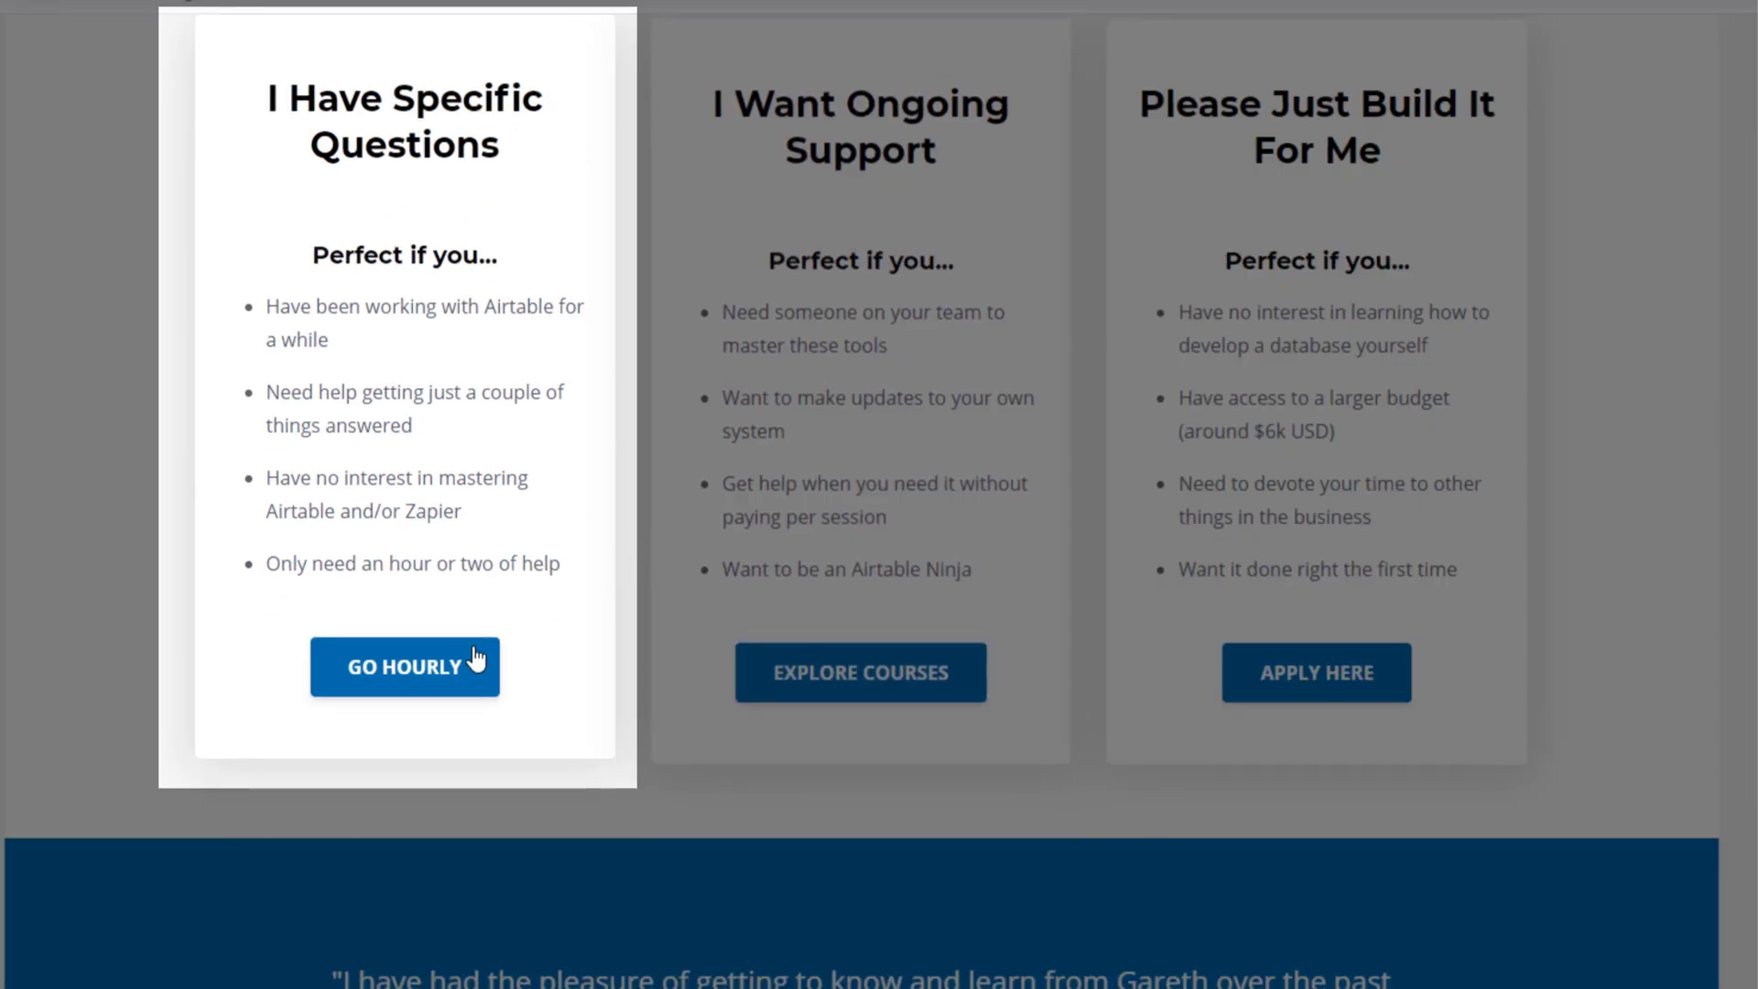